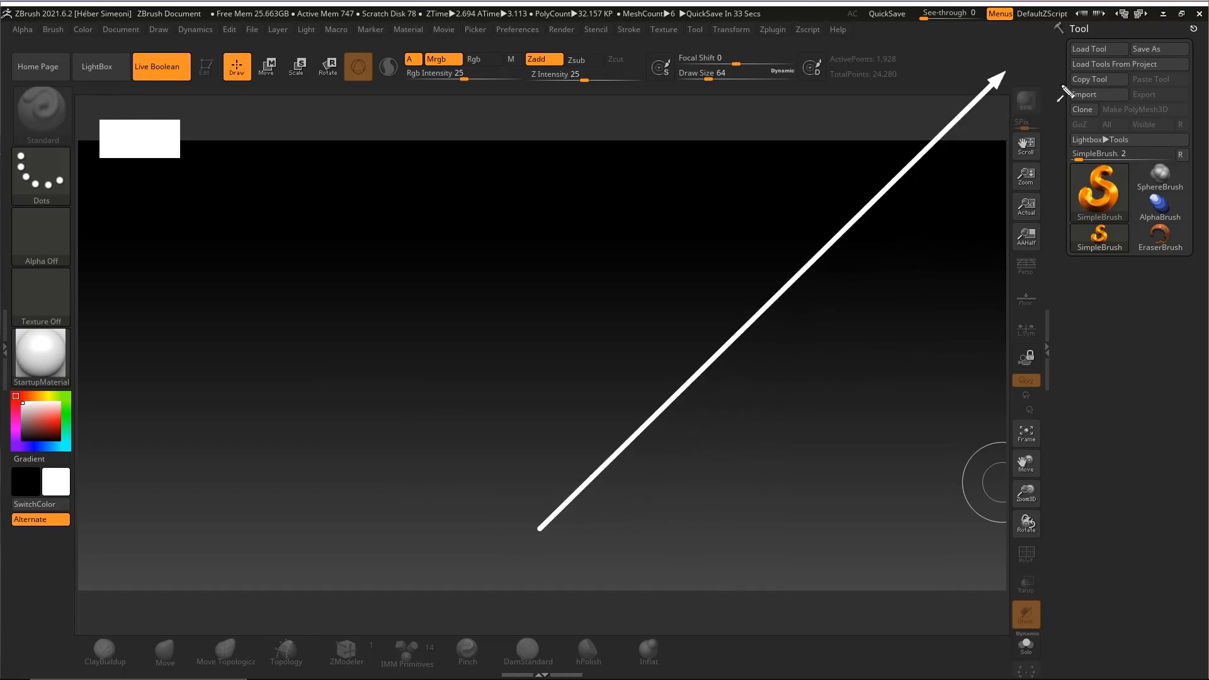
- Draw a PolyMesh3D star in the middle of the canvas, enter Edit mode and snap it to the front view
click(1105, 195)
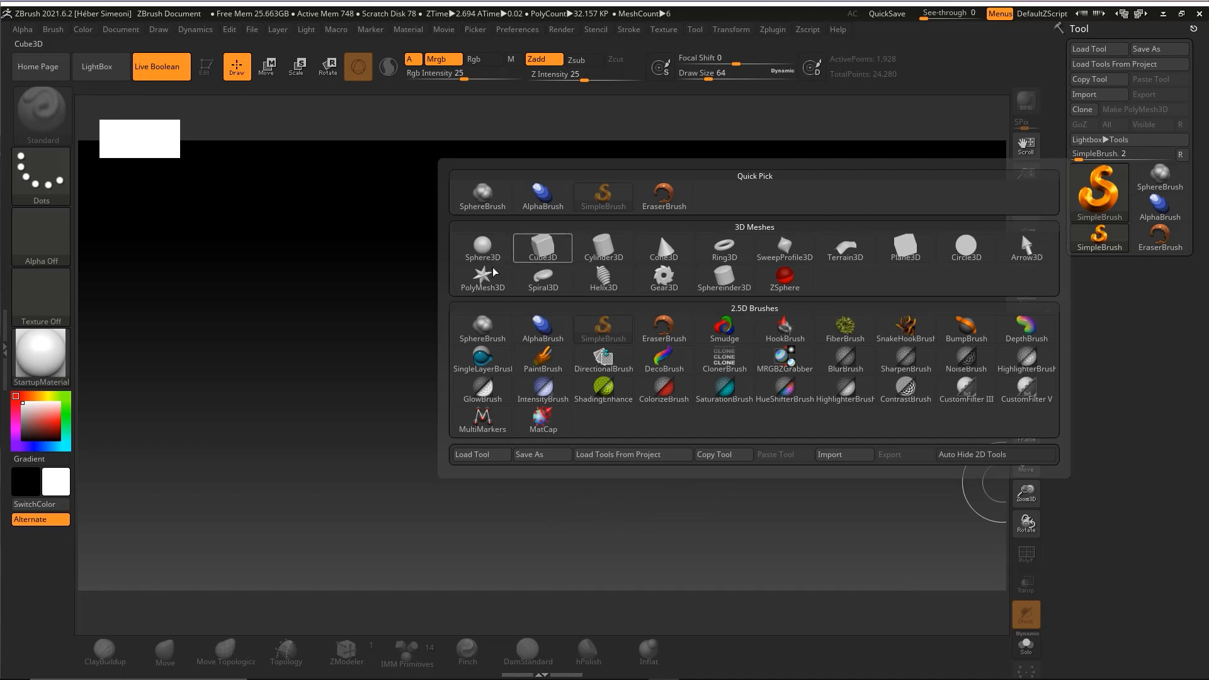
mouse_move(487, 284)
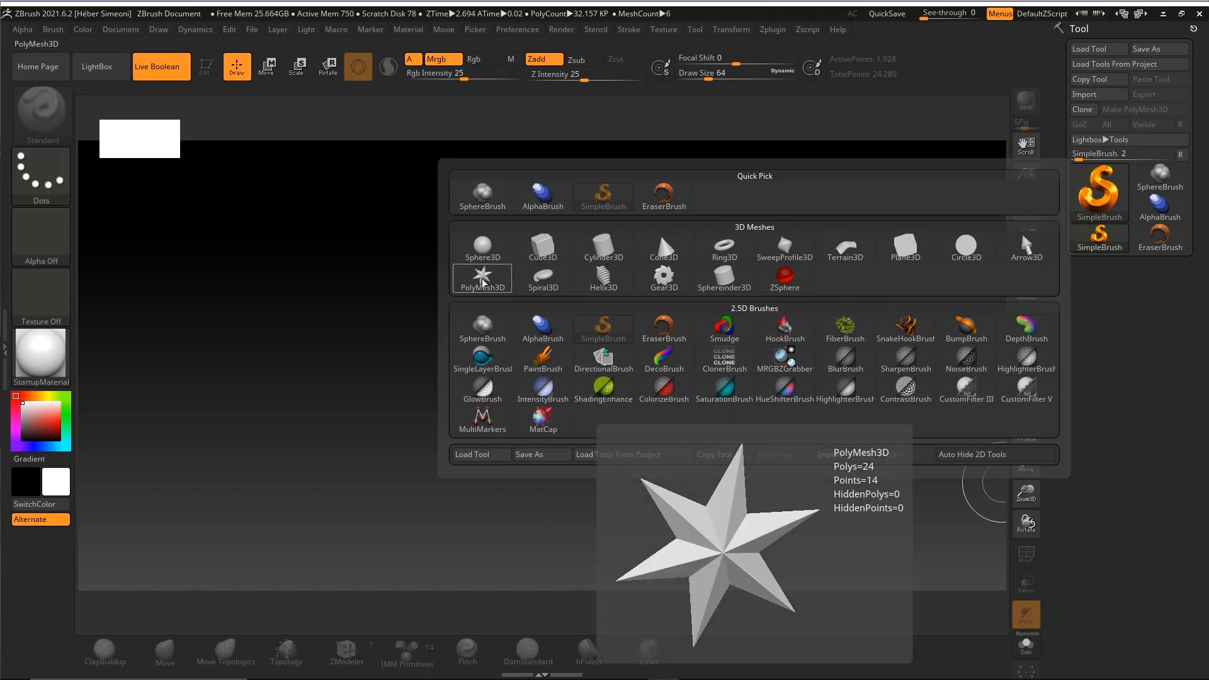
click(487, 285)
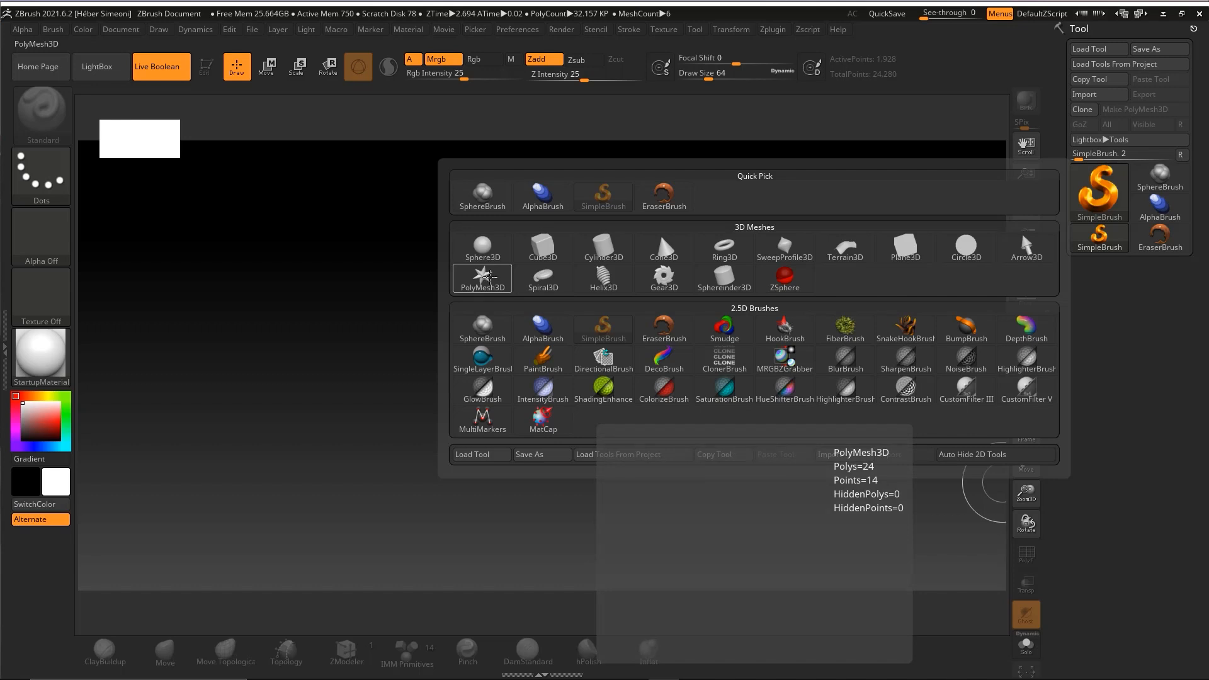
drag(551, 326, 563, 490)
key(ctrl+shift+3)
drag(171, 422, 205, 82)
click(205, 66)
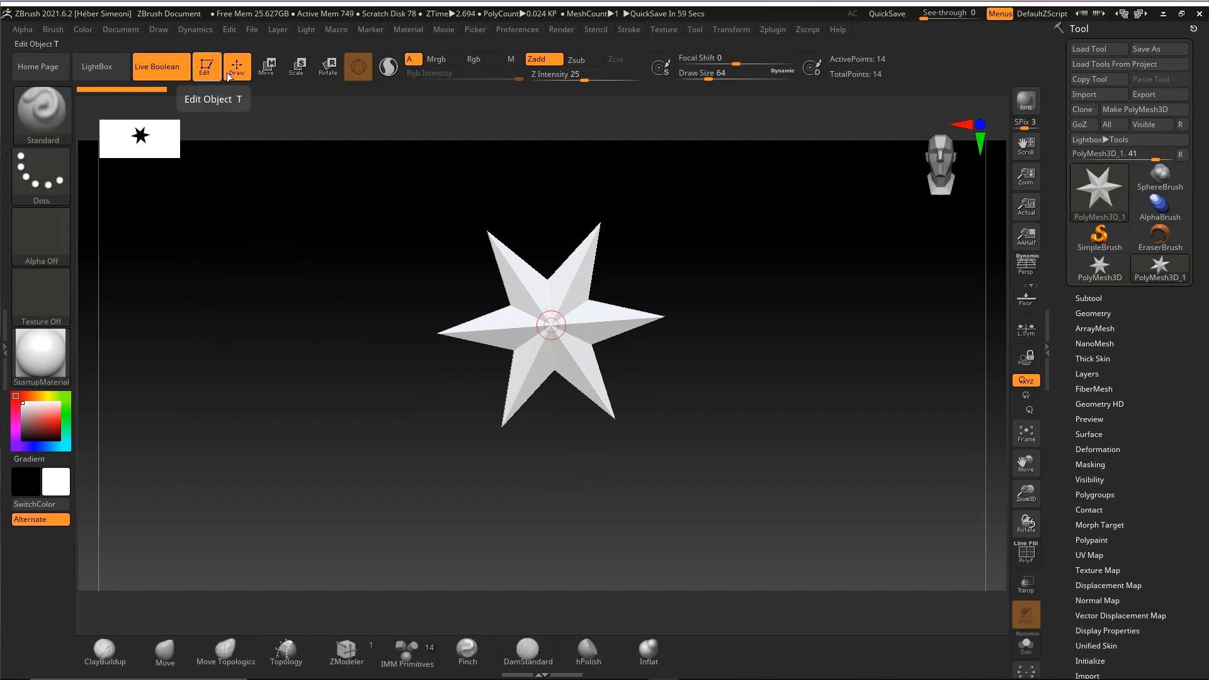
mouse_move(716, 268)
mouse_down()
mouse_move(742, 326)
mouse_move(761, 290)
mouse_up()
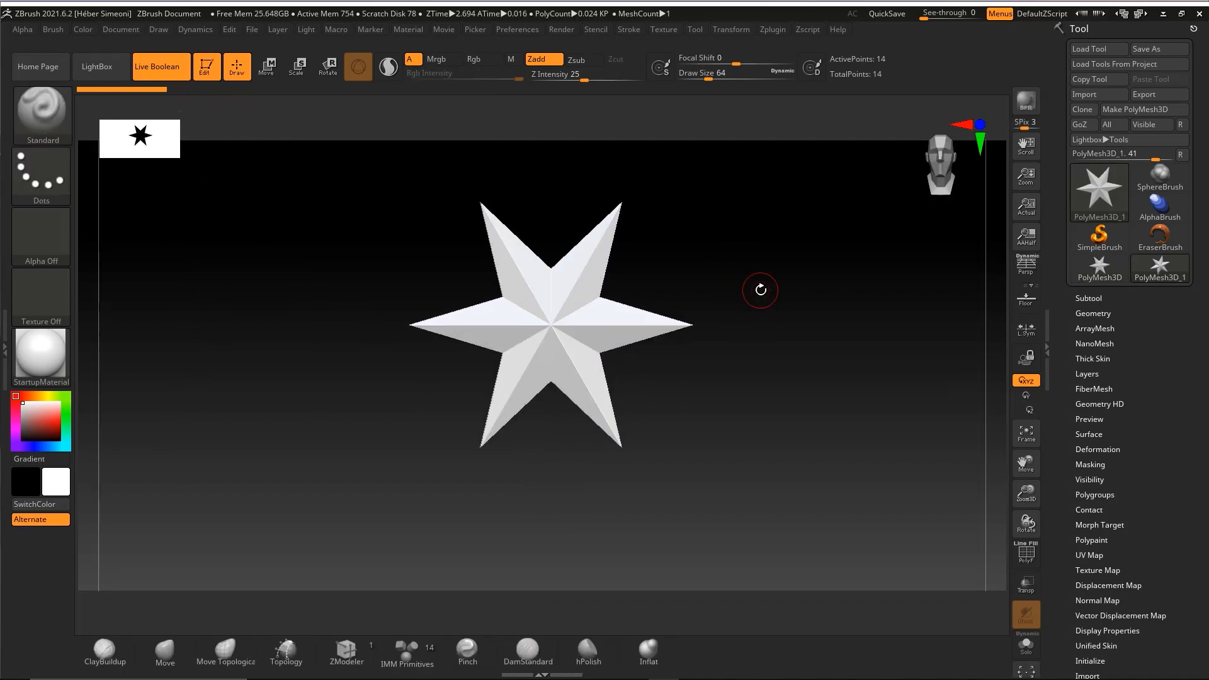
- Activate the Move gizmo and replace the star with the Cylinder 3D primitive through the gizmo's Customize options
key(ctrl+shift)
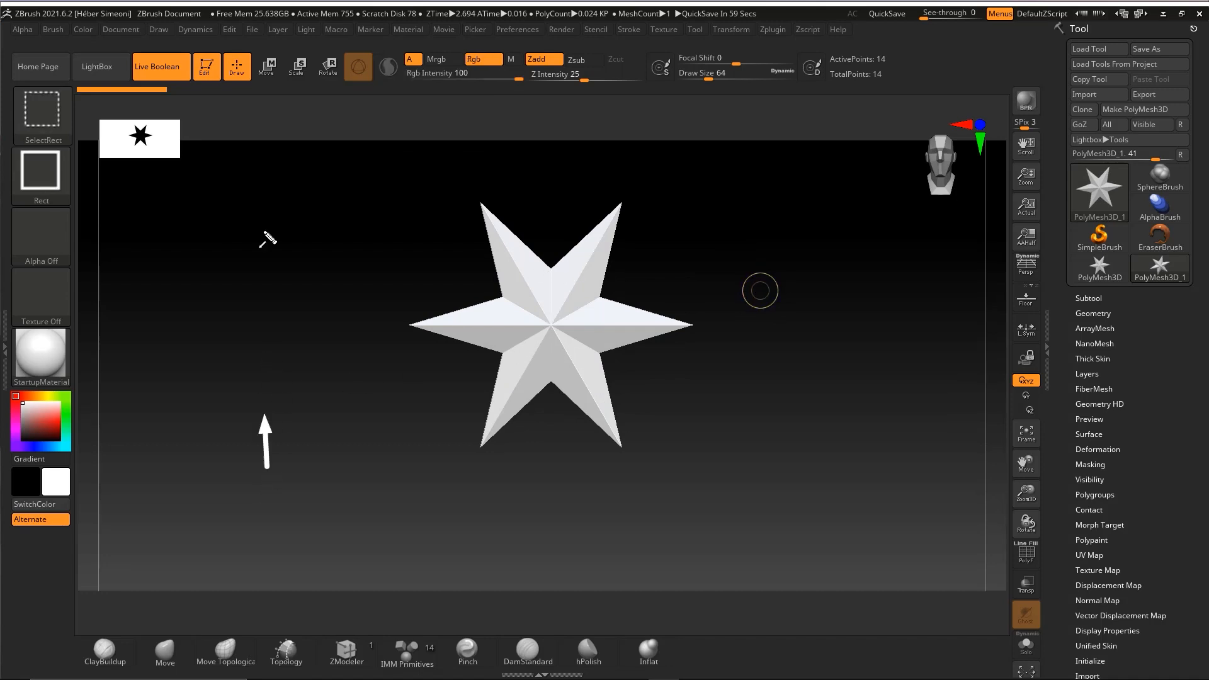
click(271, 67)
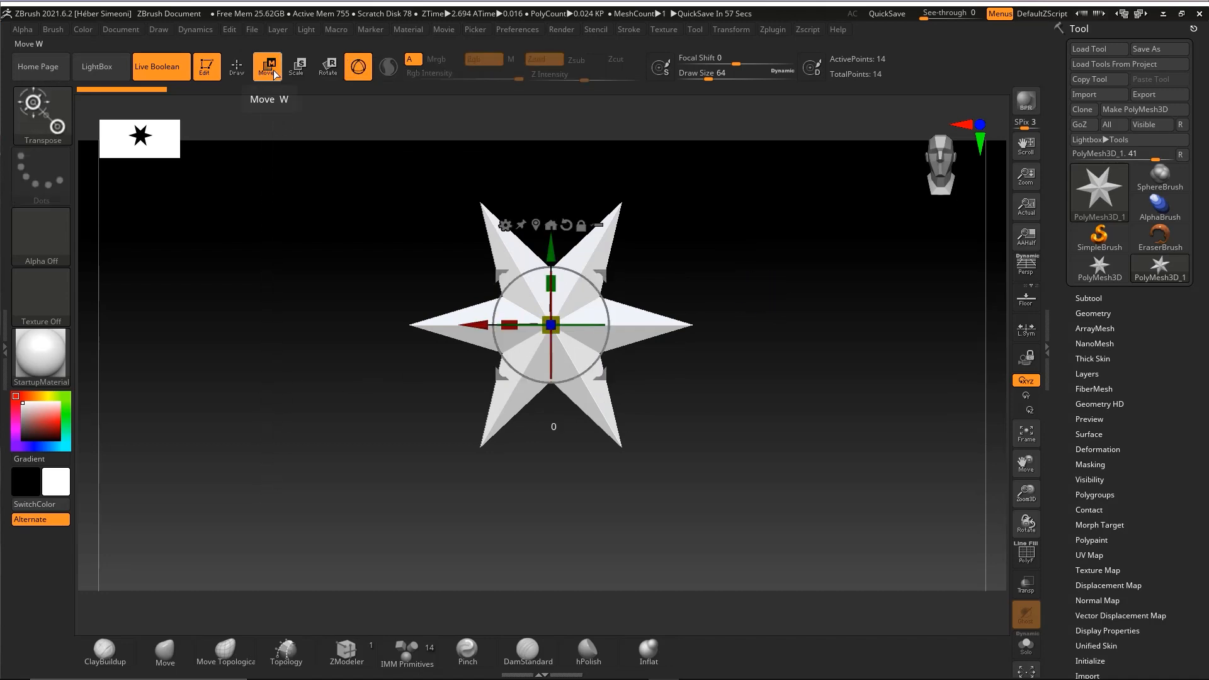
key(ctrl+shift)
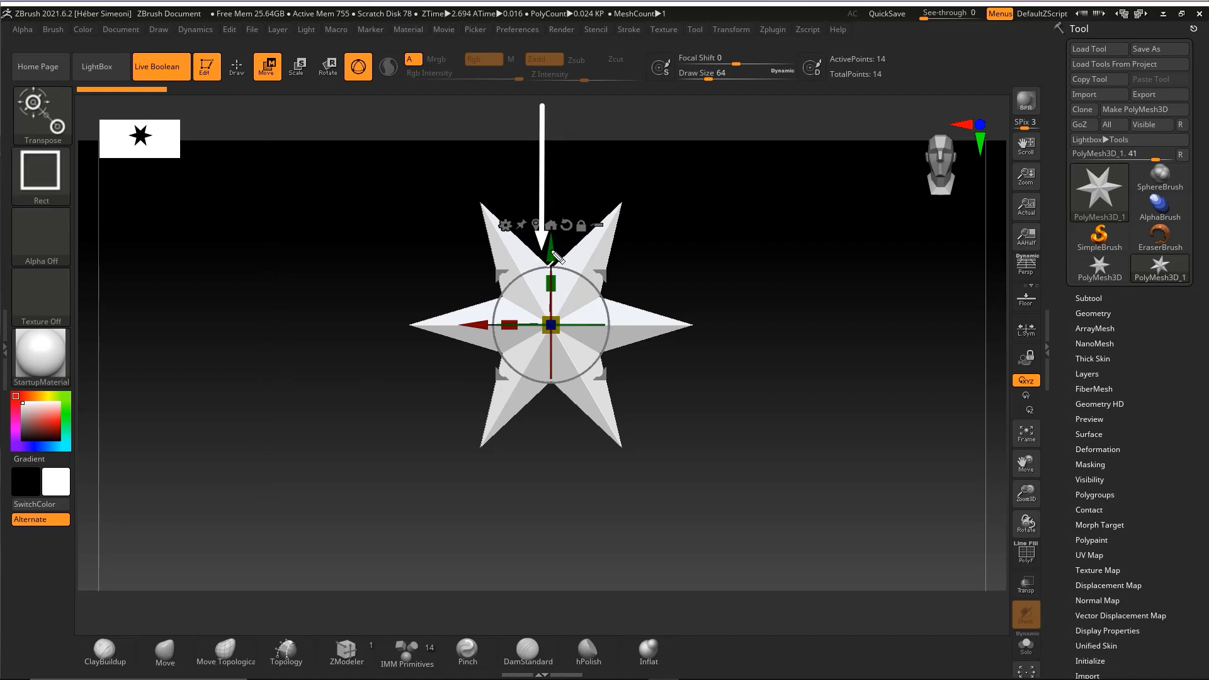
mouse_move(664, 251)
mouse_down()
mouse_move(724, 271)
mouse_move(633, 234)
mouse_move(660, 221)
mouse_move(718, 237)
mouse_up()
key(ctrl+shift)
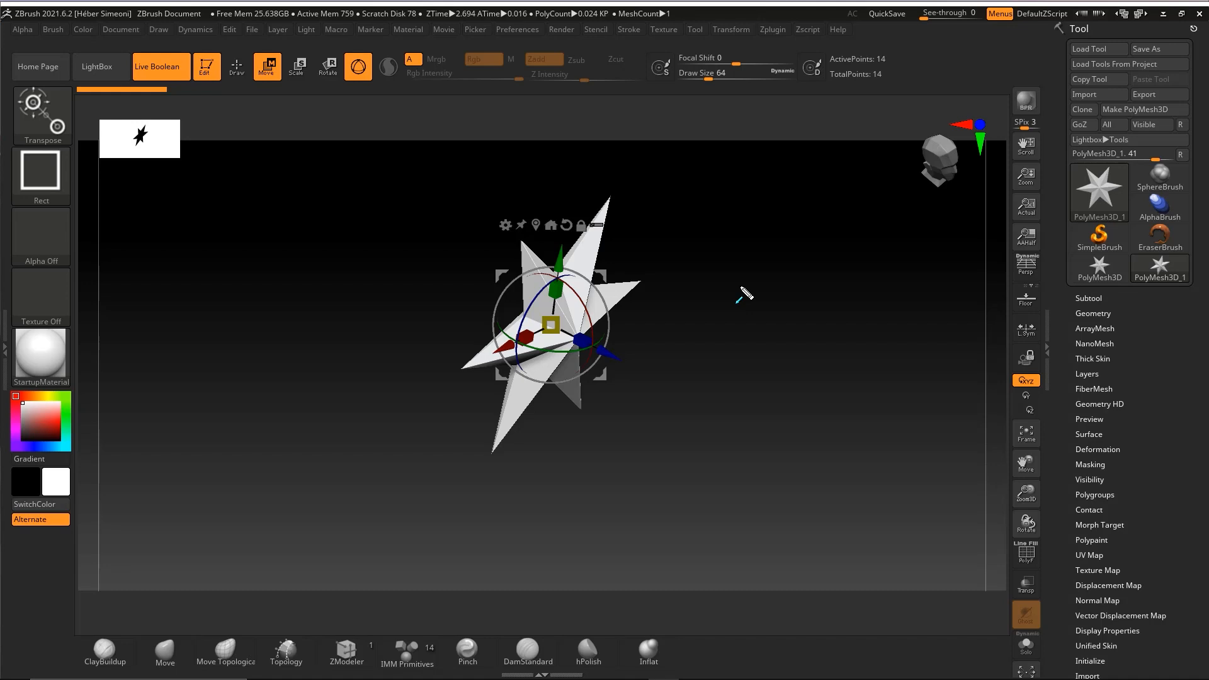
drag(573, 126, 510, 227)
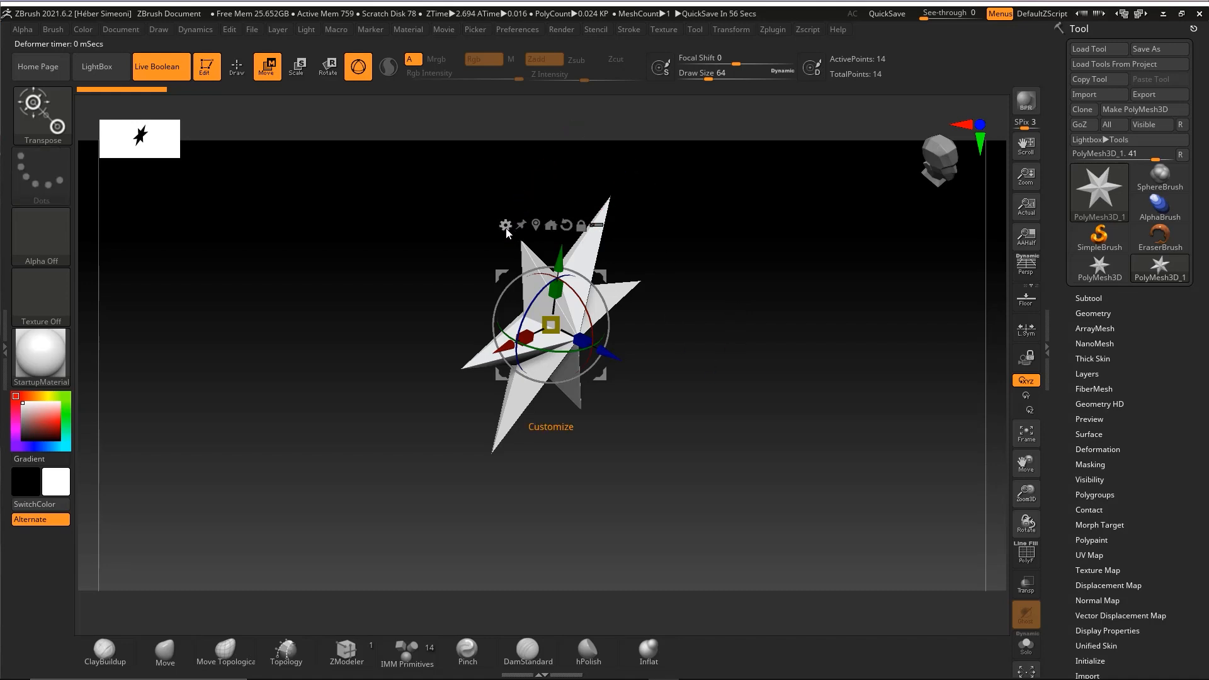
click(506, 226)
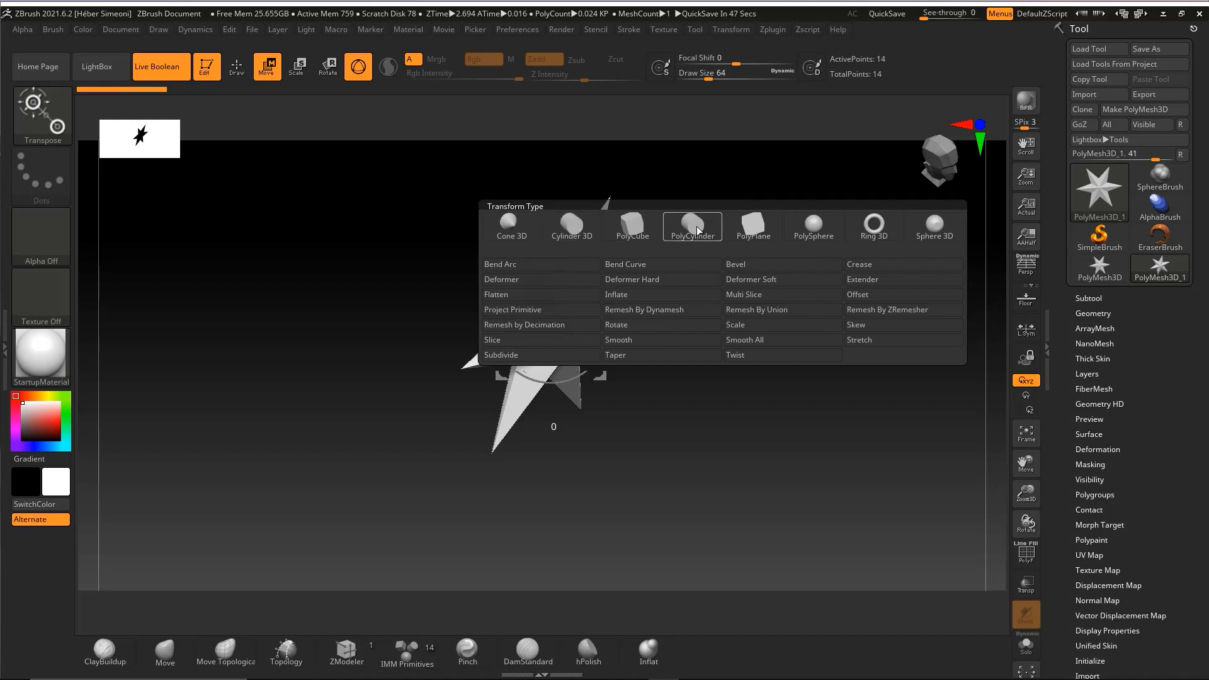
click(572, 233)
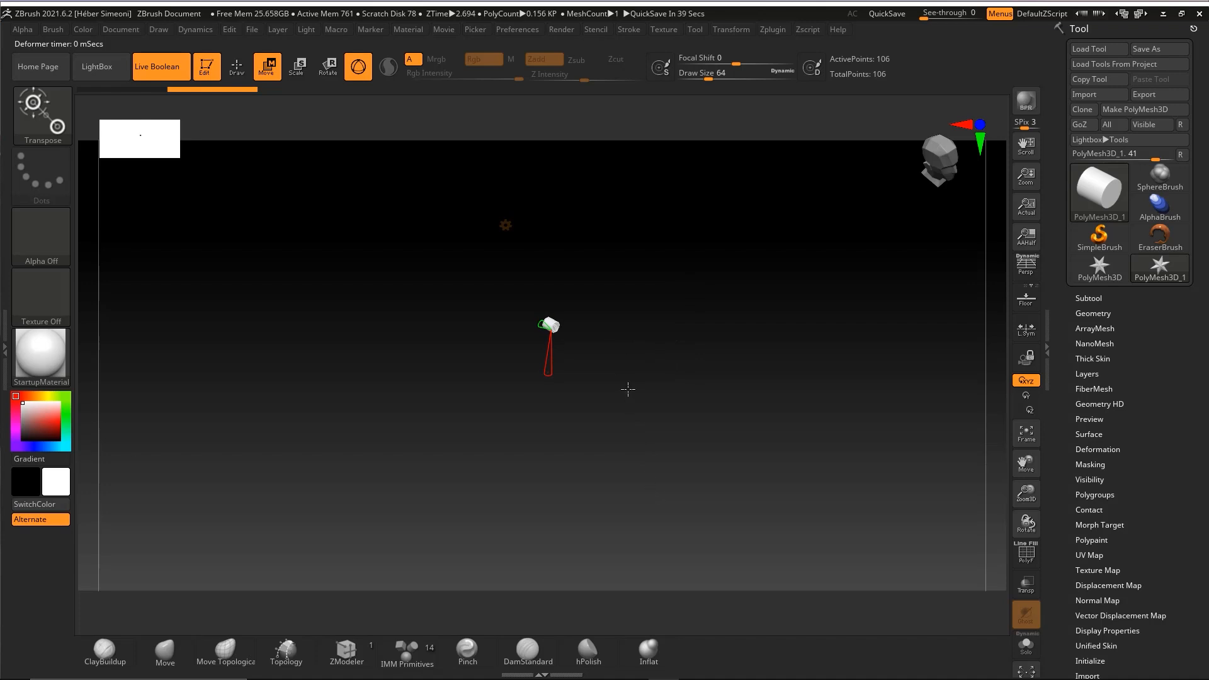
- Turn on the PolyFrame display to show the cylinder's wireframe
ctrl+right_drag(642, 414, 647, 450)
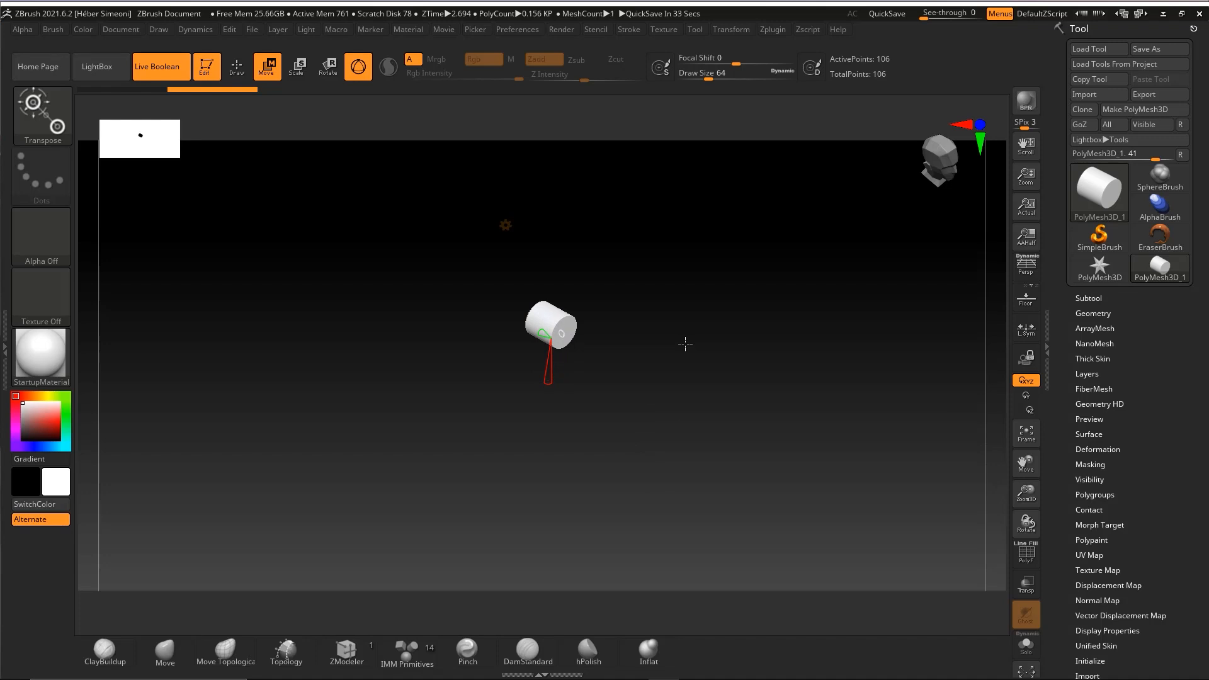
key(f)
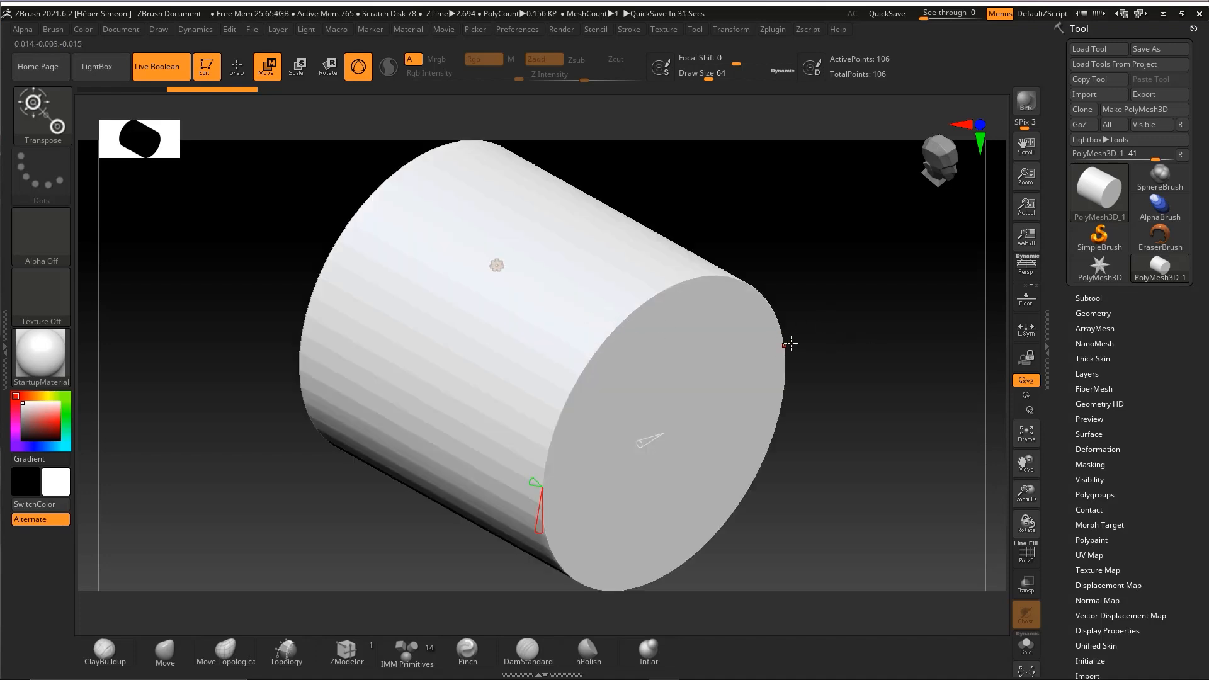
ctrl+right_drag(853, 363, 756, 326)
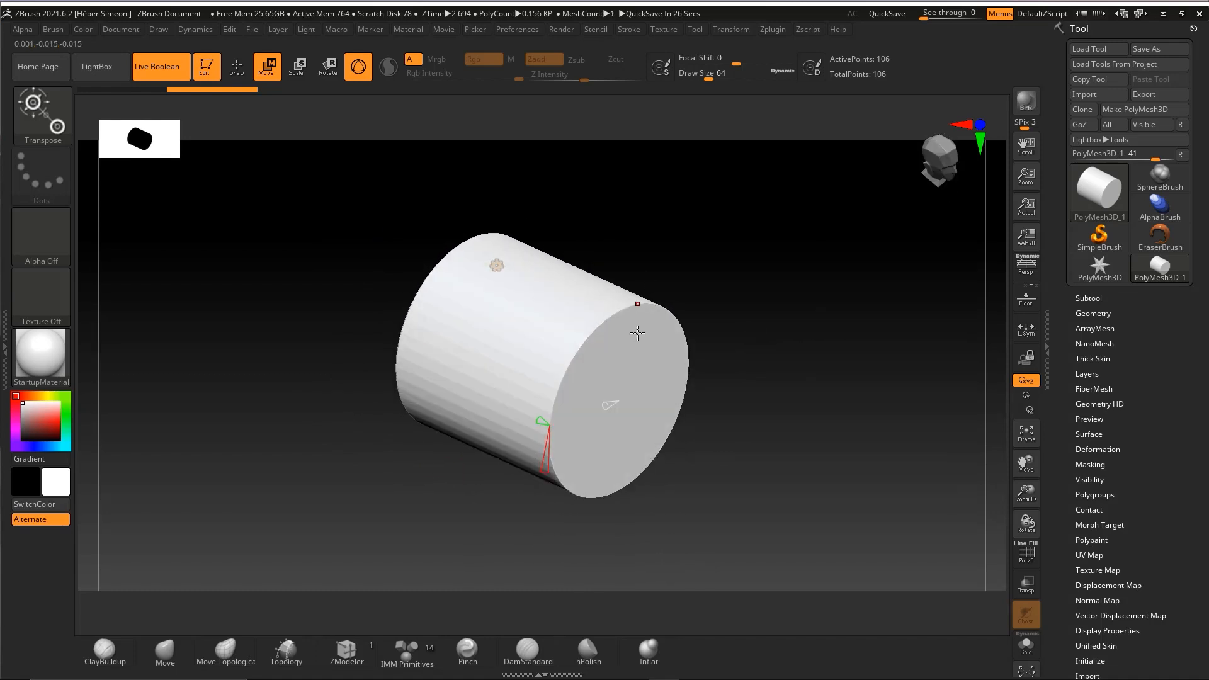
key(ctrl+2)
mouse_move(753, 222)
mouse_down()
mouse_move(992, 479)
mouse_move(1029, 553)
mouse_up()
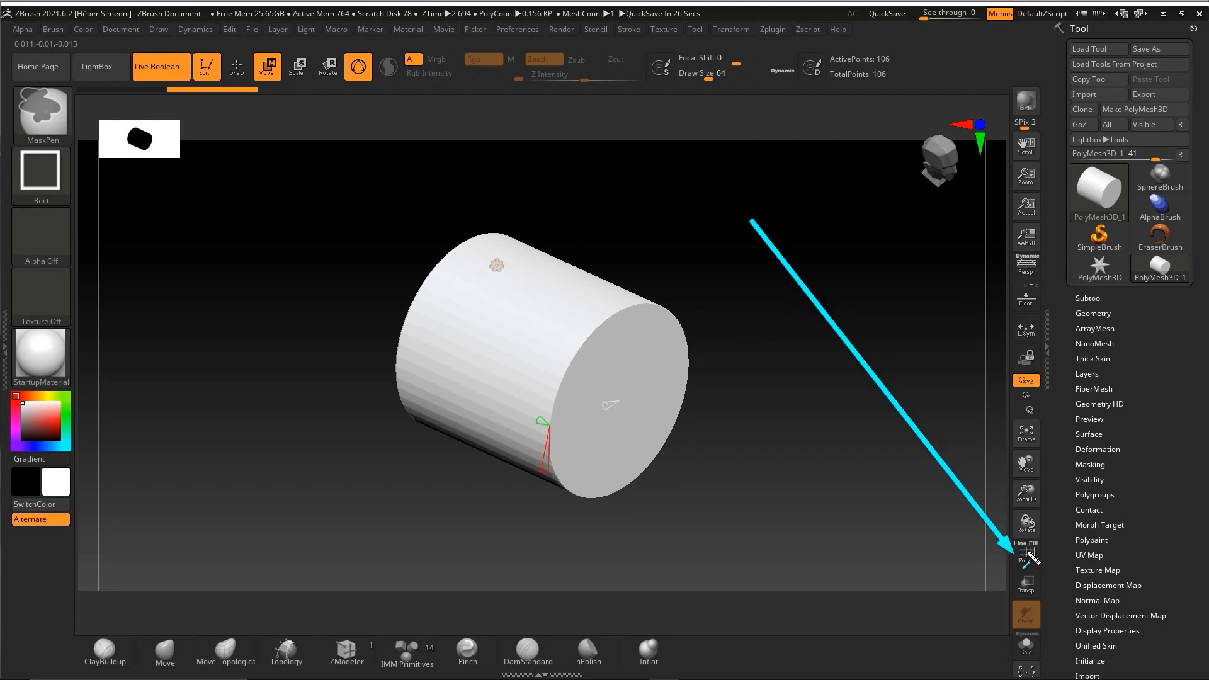
key(Escape)
click(1027, 555)
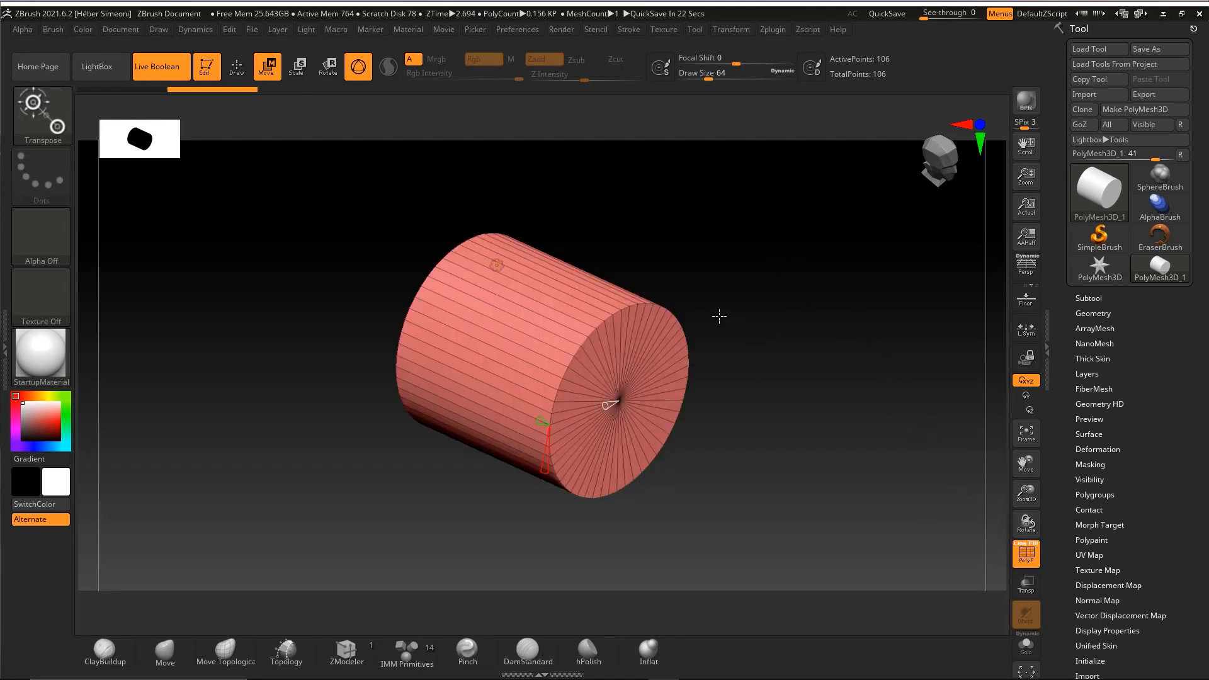
key(ctrl+2)
mouse_move(764, 152)
mouse_down()
mouse_move(513, 278)
mouse_move(472, 409)
mouse_move(570, 258)
mouse_move(471, 403)
mouse_up()
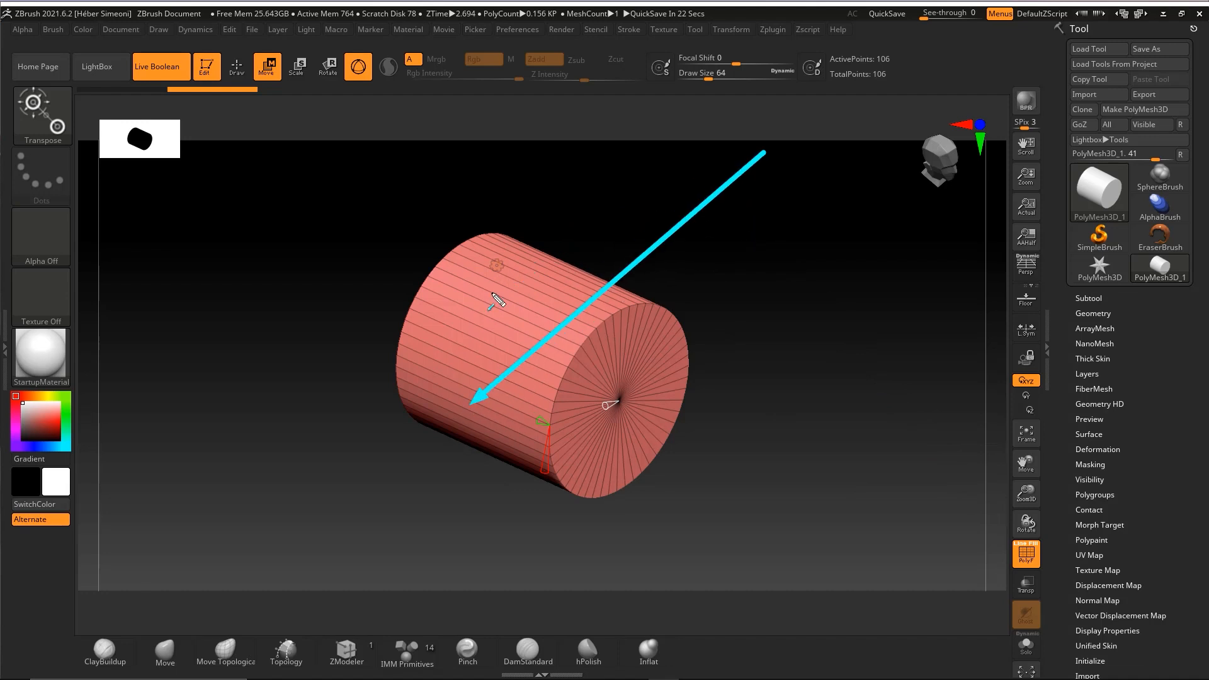
mouse_move(498, 301)
mouse_down()
mouse_move(513, 494)
mouse_move(548, 259)
mouse_move(480, 289)
mouse_move(532, 227)
mouse_move(550, 273)
mouse_move(548, 426)
mouse_move(517, 416)
mouse_move(557, 431)
mouse_up()
key(Escape)
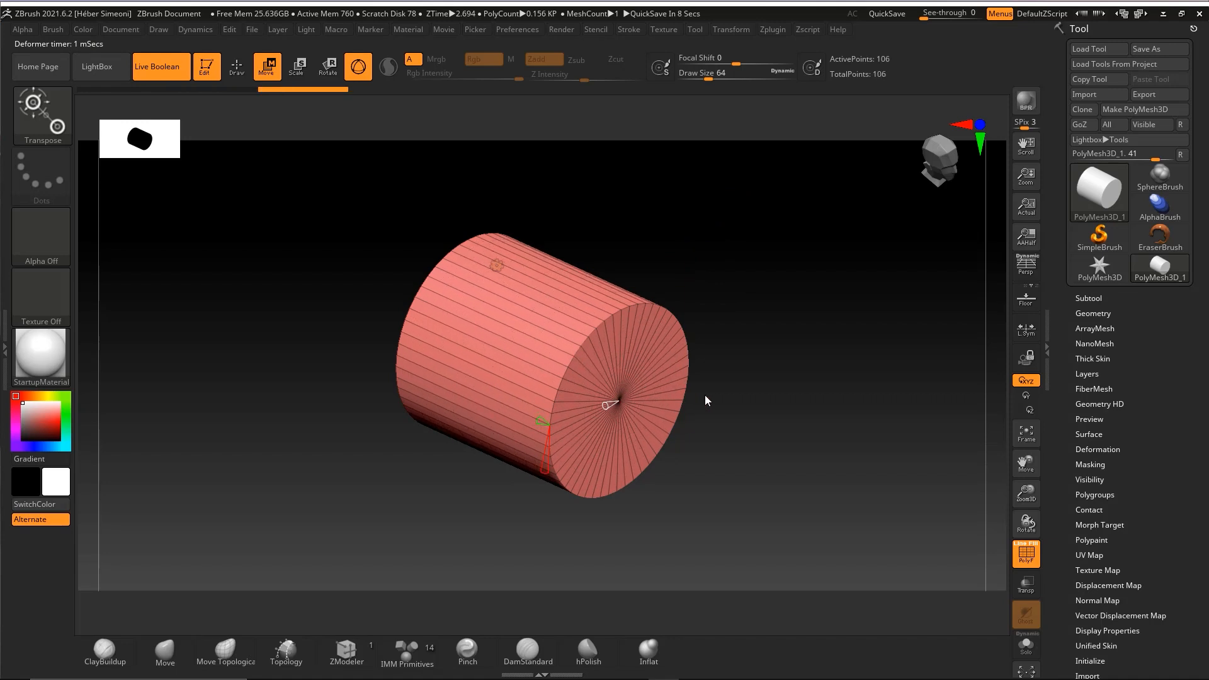
- Slightly increase the number of sides around the cylinder with its parametric handle, then inspect it from the front and at an angle
mouse_move(819, 344)
ctrl+mouse_down()
mouse_move(620, 425)
mouse_move(552, 438)
mouse_move(548, 476)
ctrl+mouse_up()
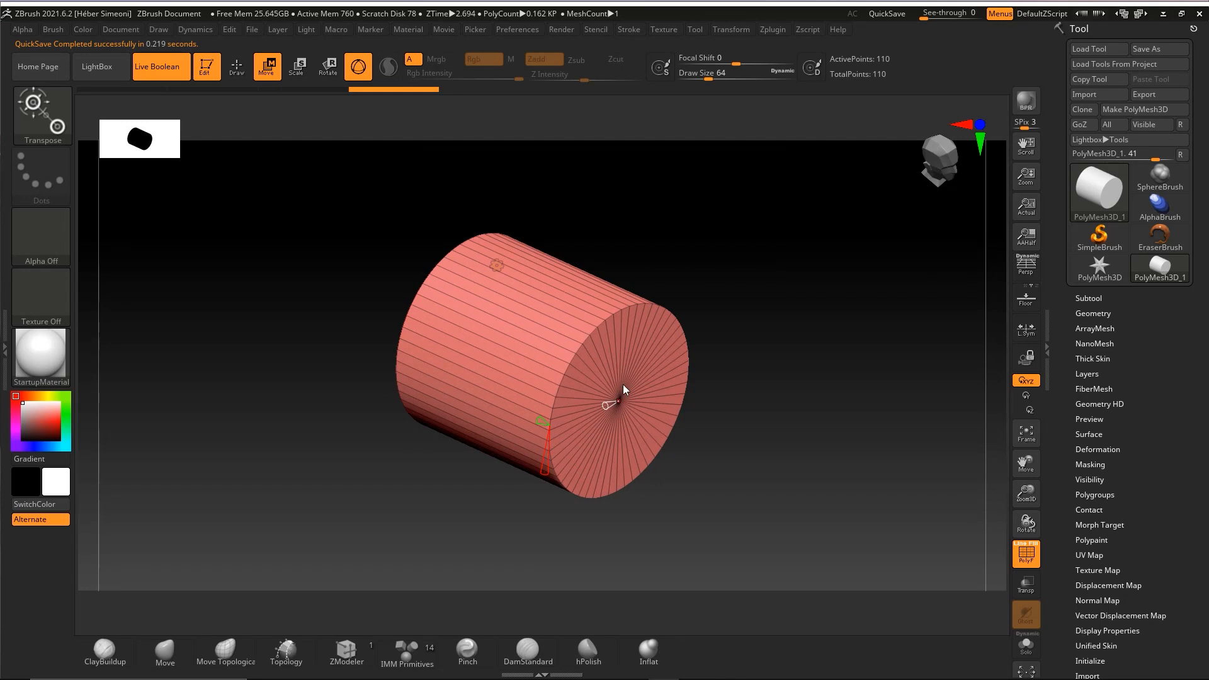
drag(791, 353, 628, 447)
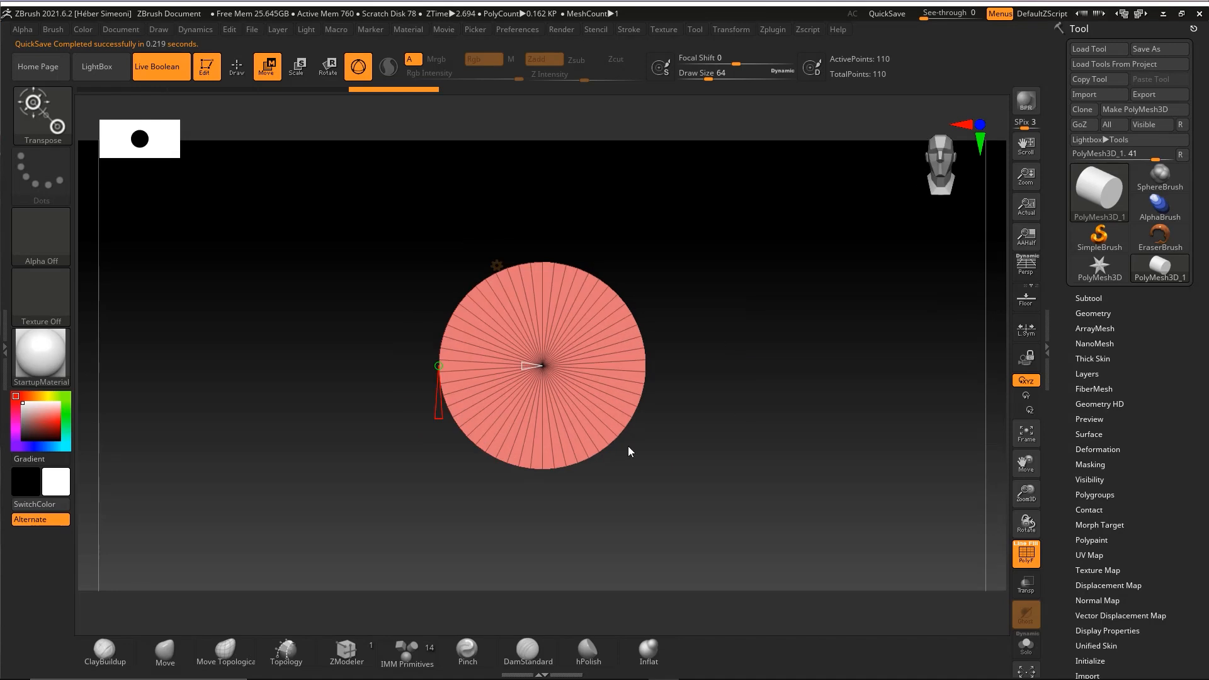
drag(580, 410, 777, 324)
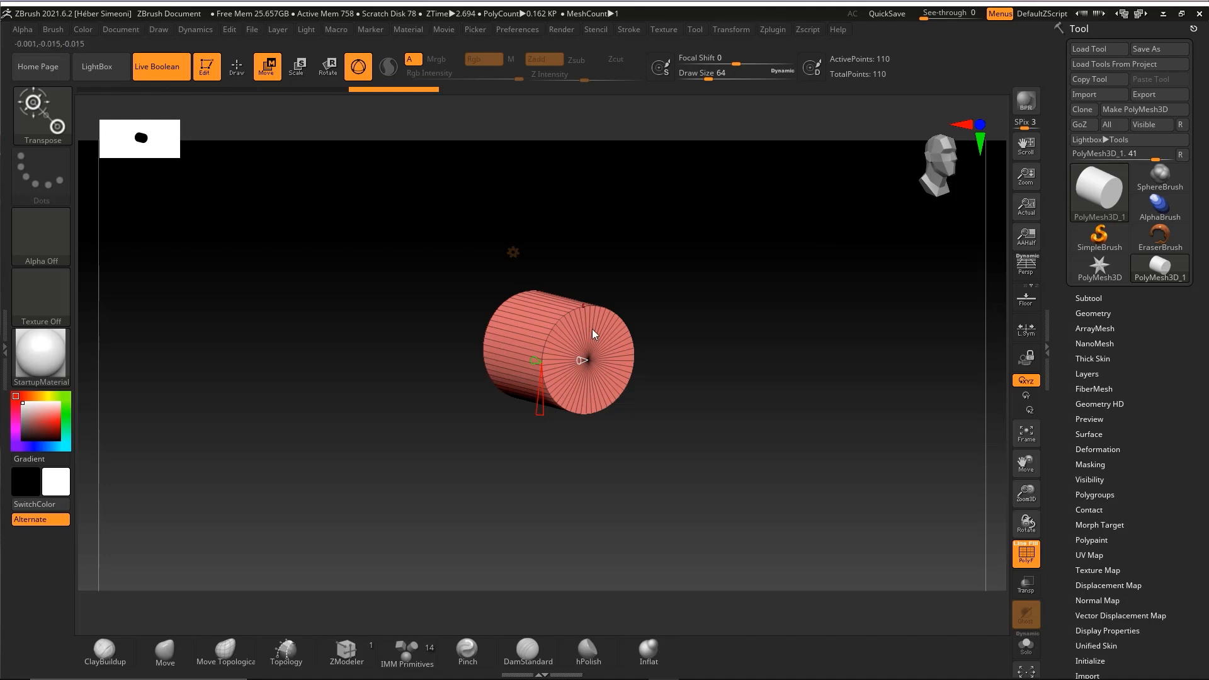
- Bring back the full transform gizmo and duplicate the cylinder downward along Y so the copy overlaps the masked original
key(ctrl+shift)
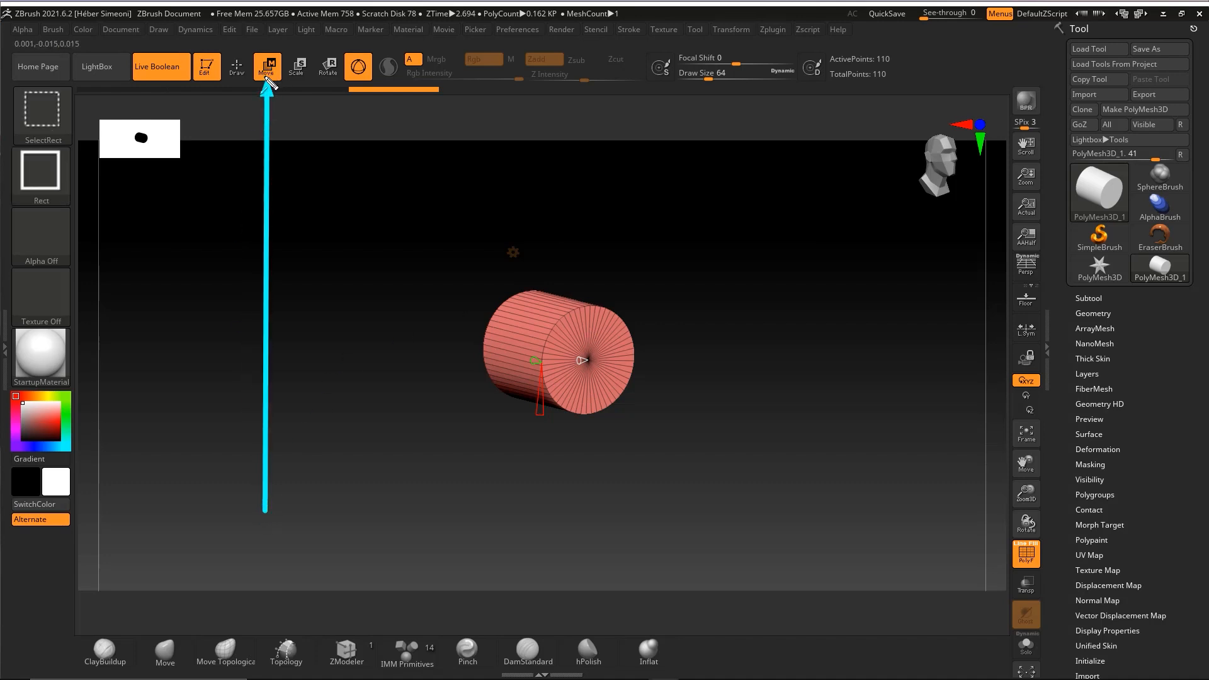
key(Escape)
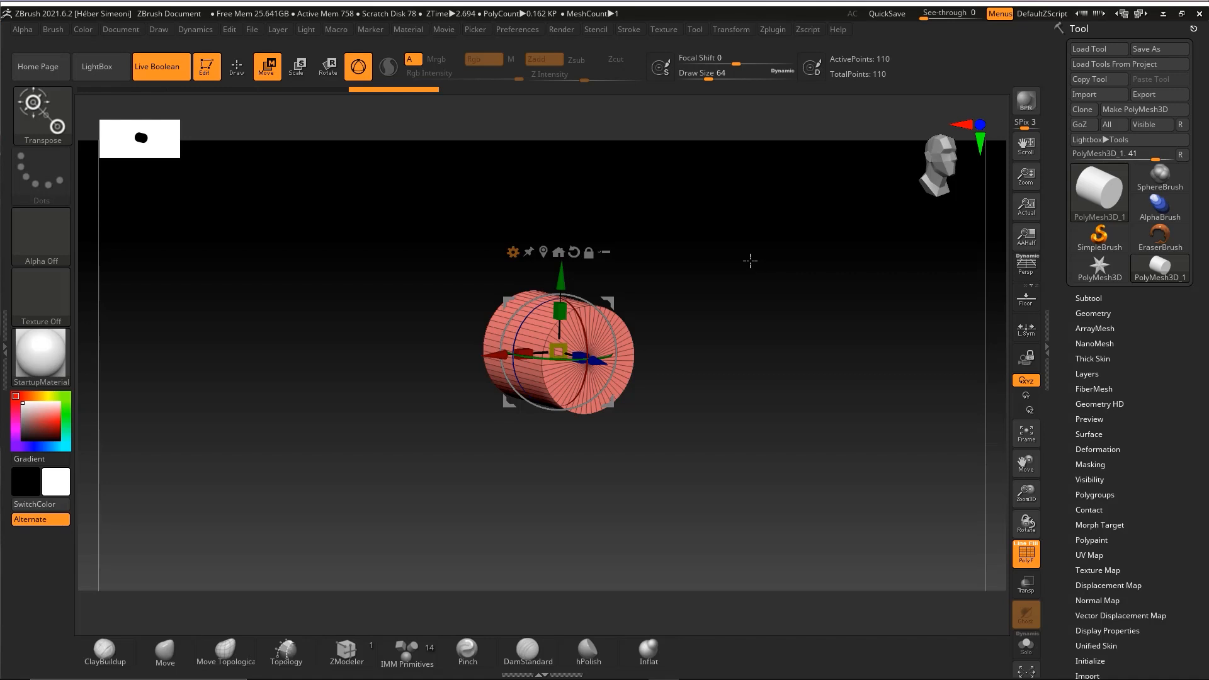
key(ctrl+shift)
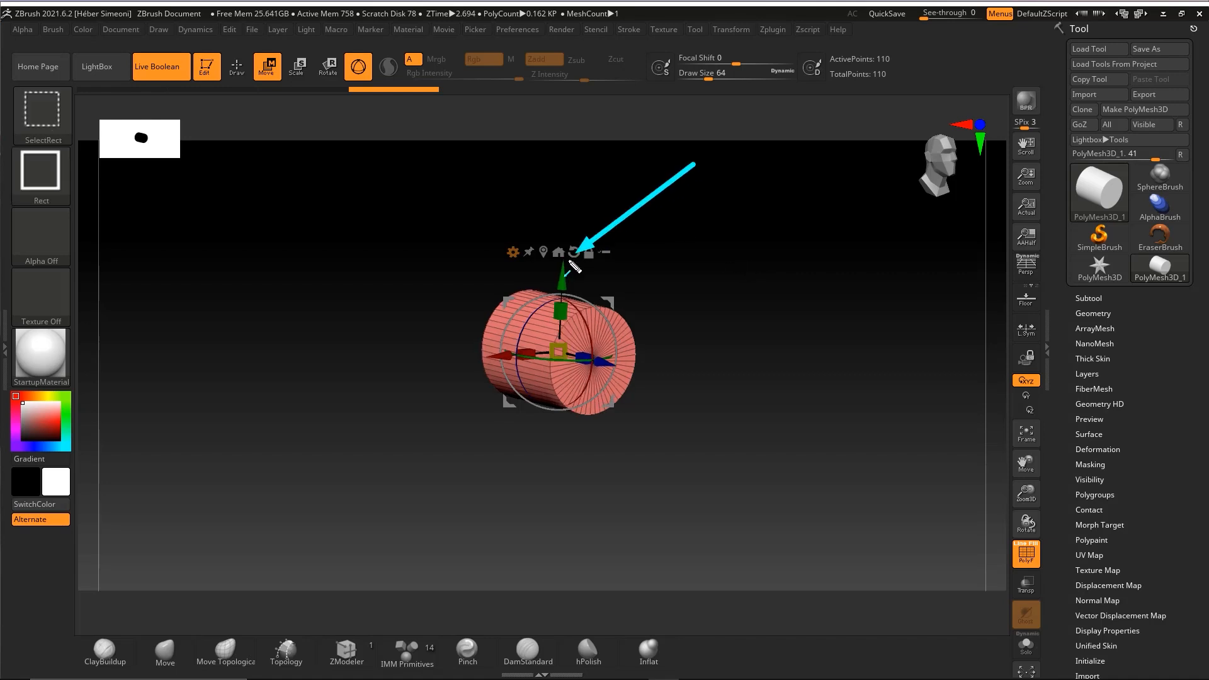
ctrl+shift+drag(571, 276, 563, 269)
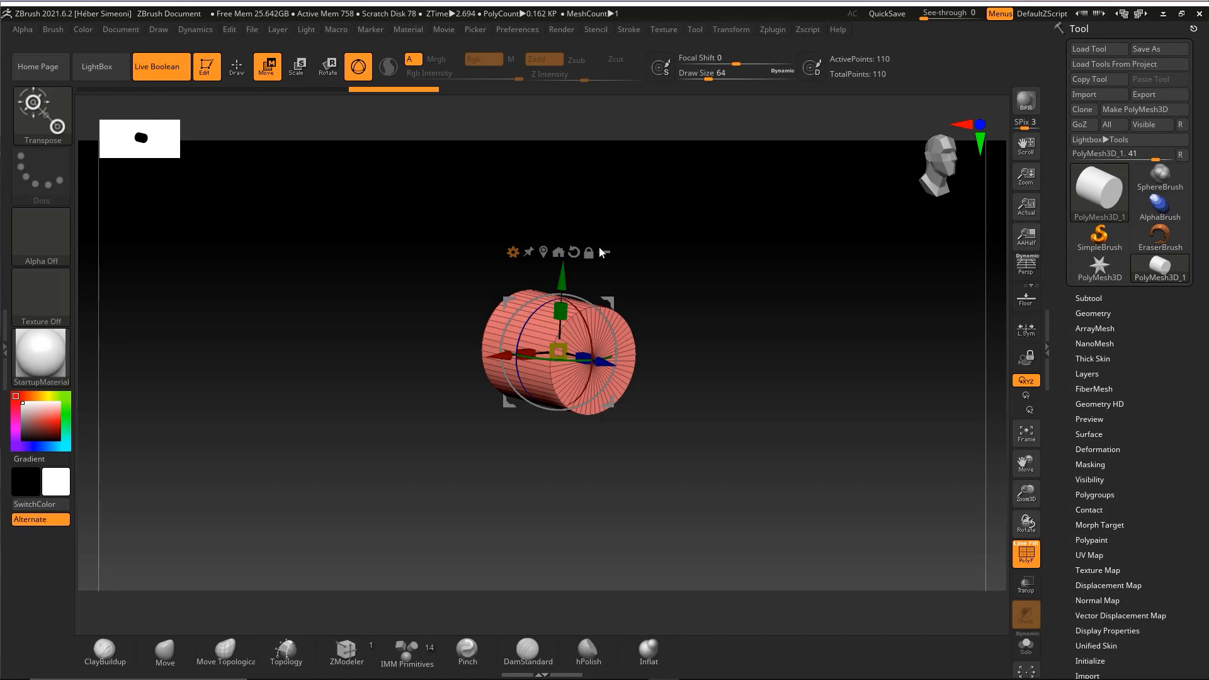
key(ctrl)
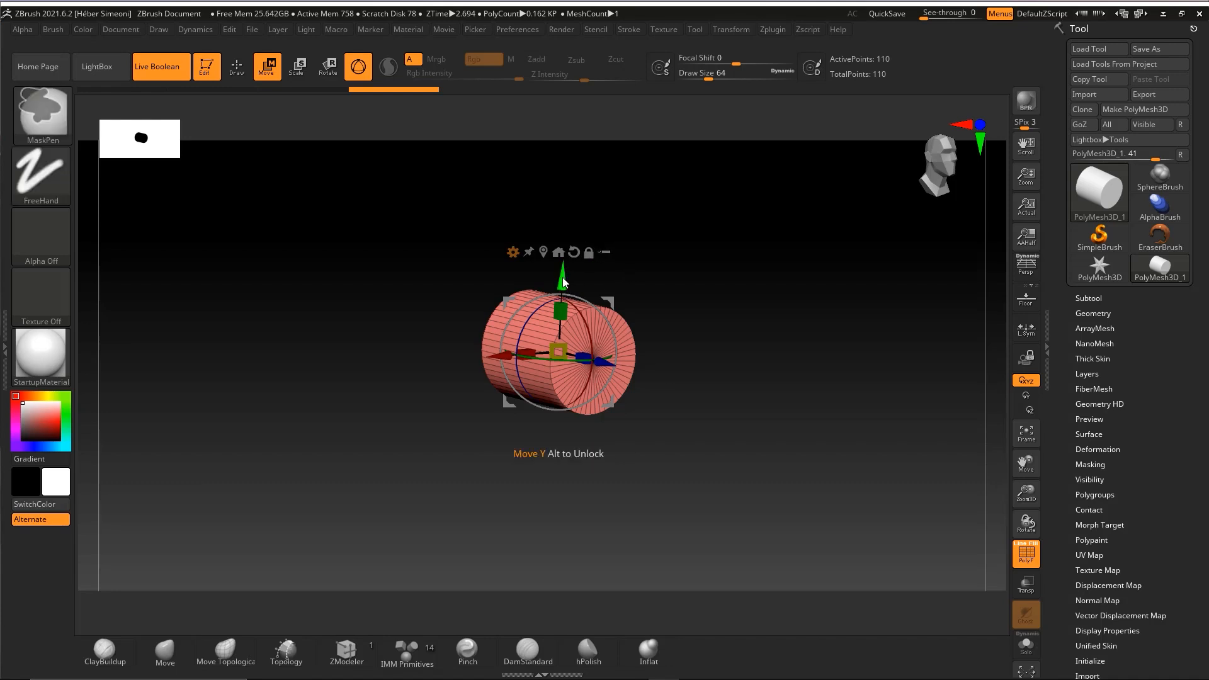
mouse_move(564, 282)
ctrl+mouse_down()
mouse_move(564, 340)
mouse_move(592, 360)
mouse_move(600, 336)
mouse_move(706, 325)
mouse_move(746, 354)
ctrl+mouse_up()
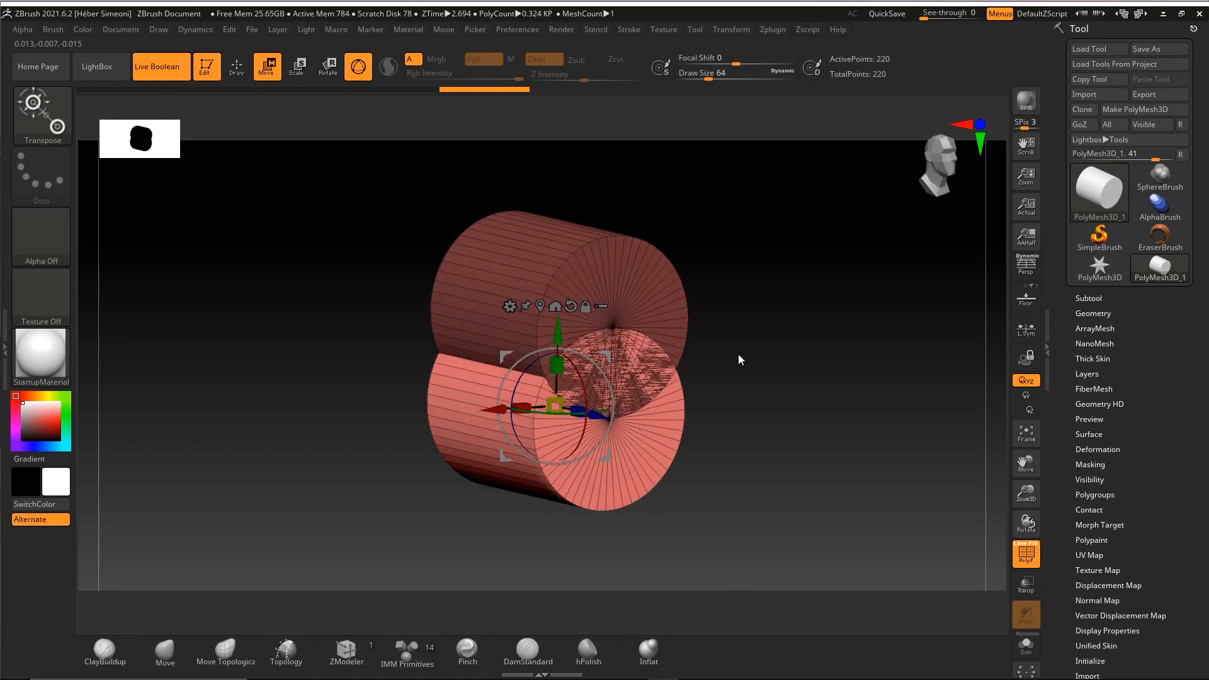
key(ctrl+z)
ctrl+drag(564, 249, 558, 339)
key(ctrl+shift)
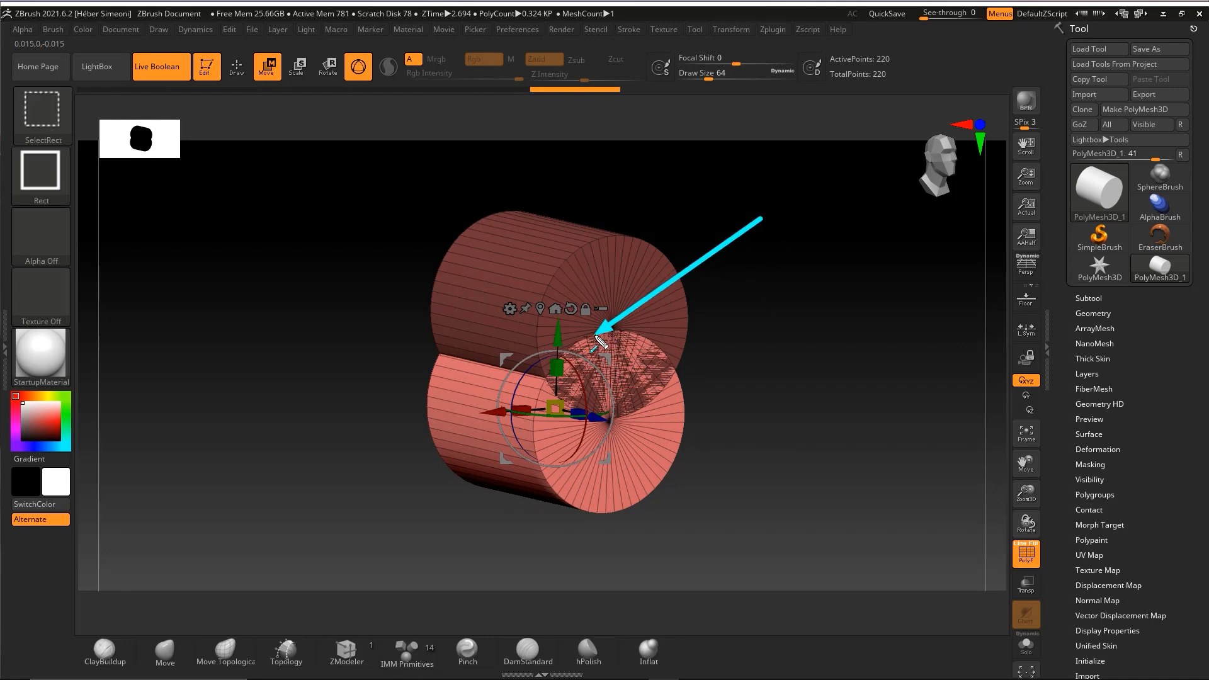
mouse_move(650, 344)
ctrl+shift+mouse_down()
mouse_move(614, 334)
mouse_move(601, 405)
mouse_move(598, 343)
mouse_move(582, 334)
mouse_move(566, 373)
mouse_move(556, 330)
mouse_move(560, 354)
ctrl+shift+mouse_up()
key(ctrl+z)
drag(525, 410, 514, 417)
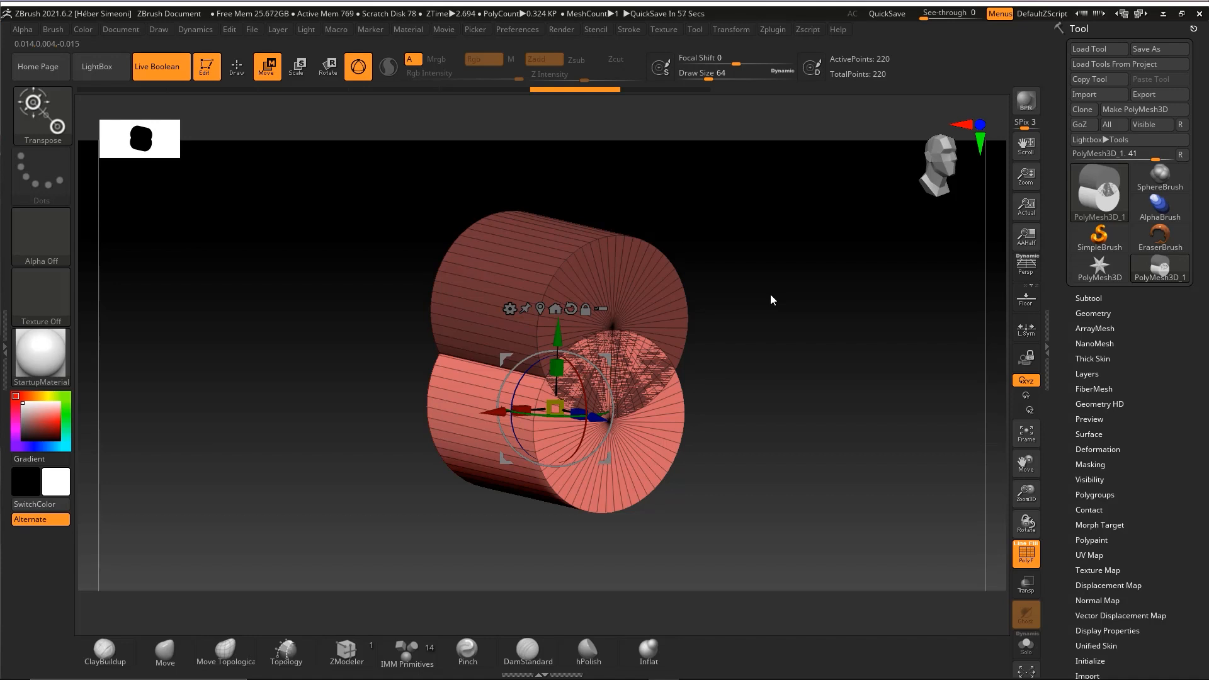
- Enlarge the lower cylinder in X and Y only with the gizmo's Scale XY handle, then check it from the front
key(ctrl+shift)
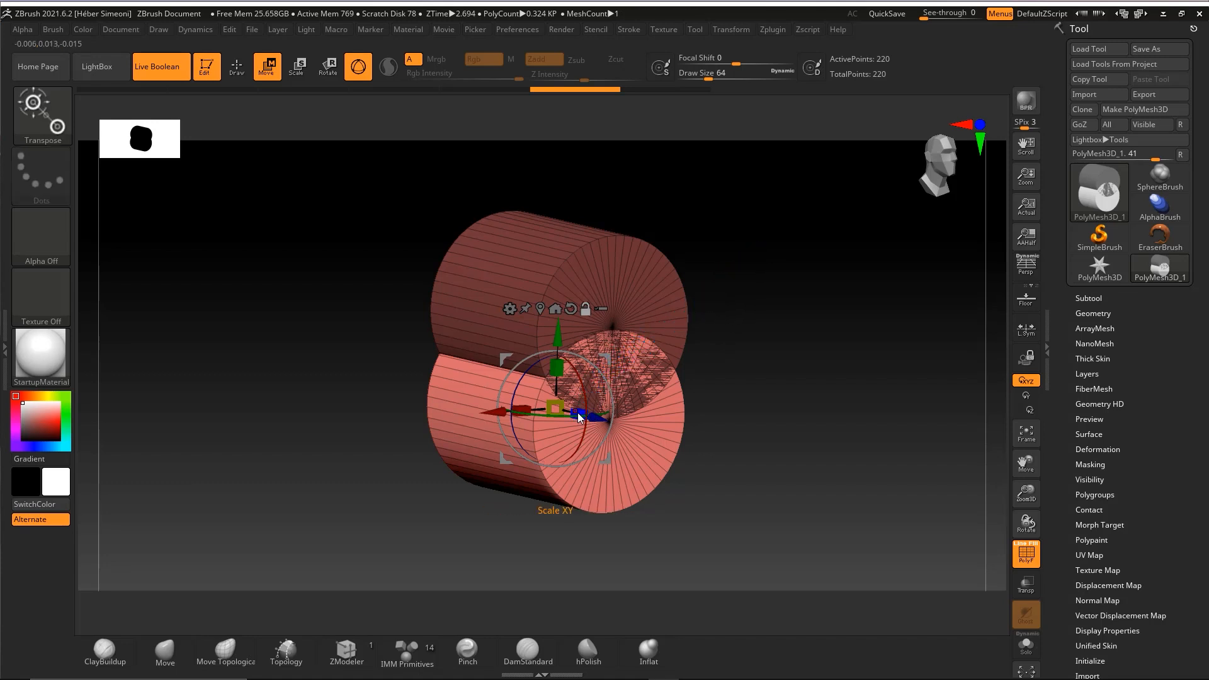
drag(577, 414, 615, 421)
shift+drag(762, 363, 803, 301)
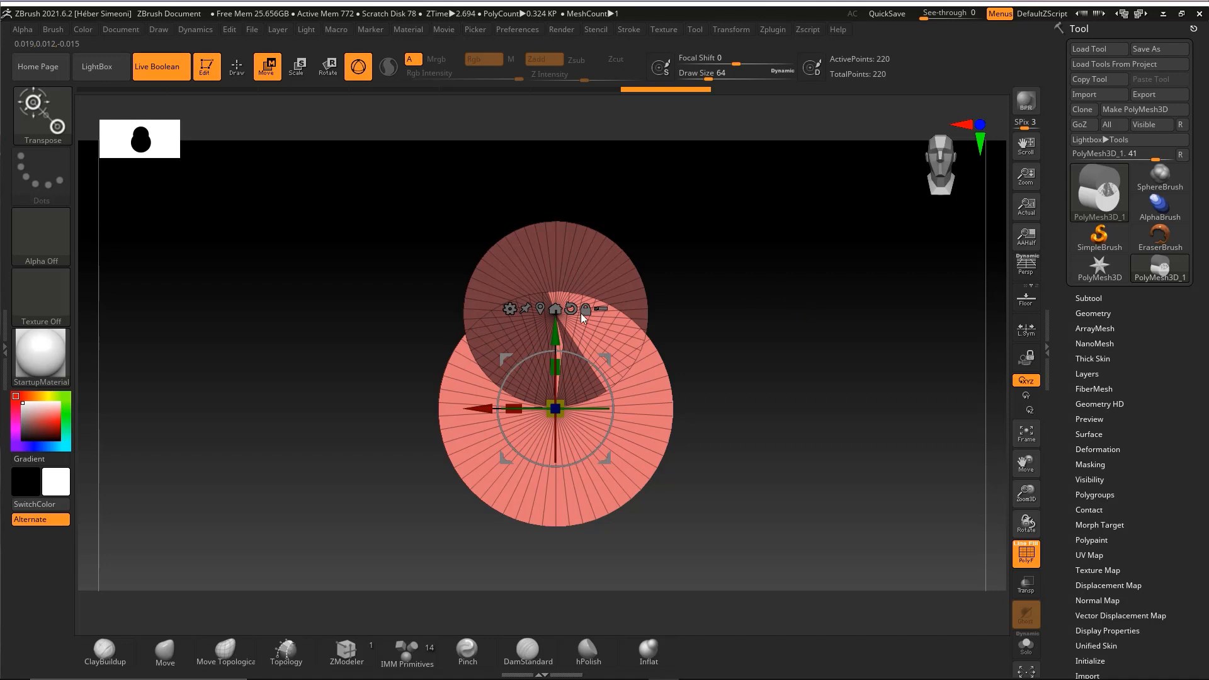
- Move the lower cylinder down along Y until its upper edge meets the centre of the masked cylinder
drag(555, 337, 555, 357)
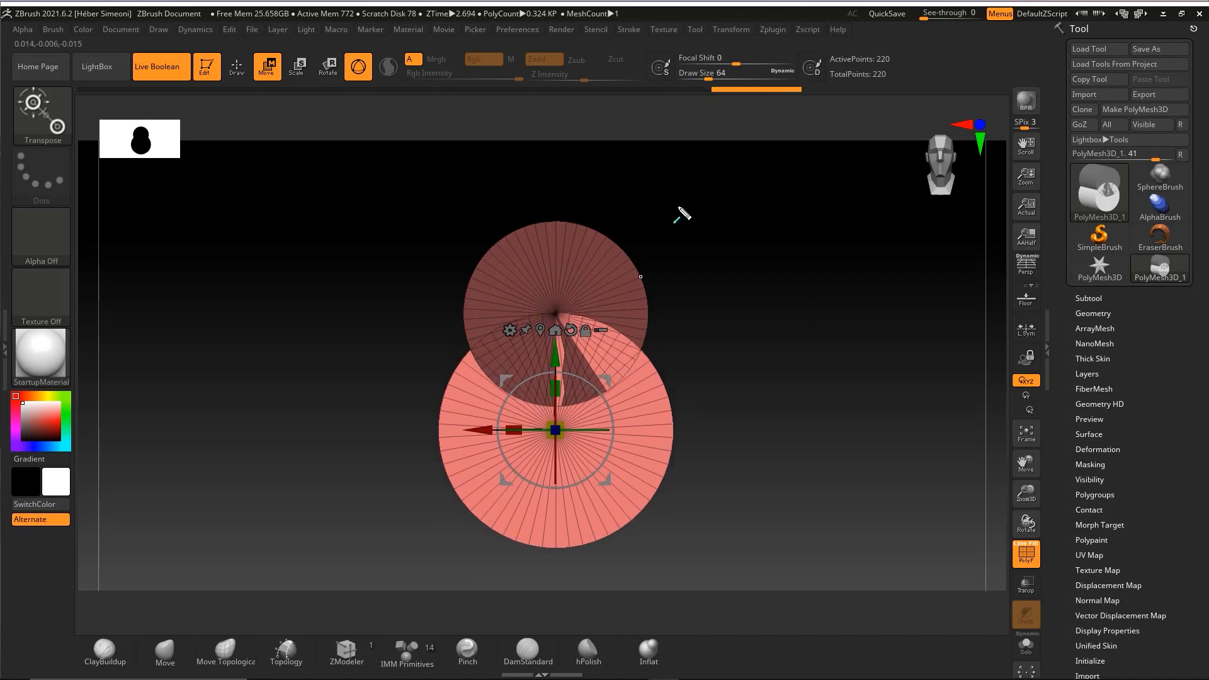
mouse_move(693, 178)
mouse_down()
mouse_move(559, 277)
mouse_move(554, 316)
mouse_move(485, 348)
mouse_move(566, 316)
mouse_up()
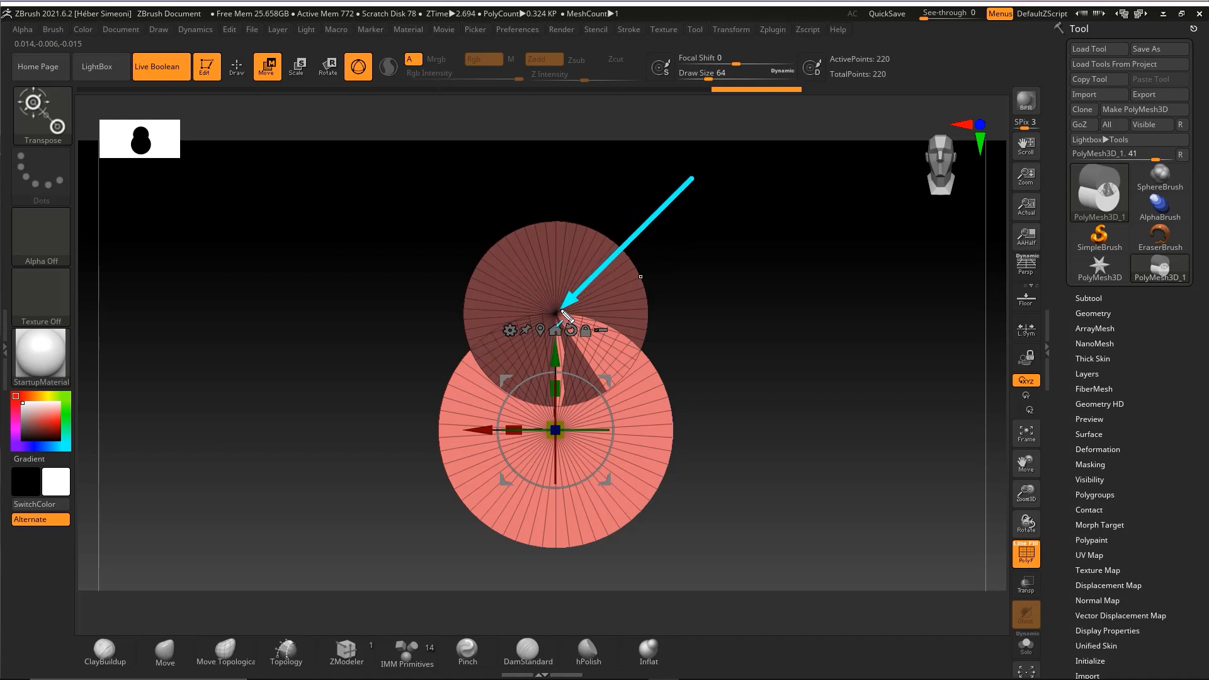
key(Escape)
mouse_move(725, 310)
mouse_down()
mouse_move(786, 325)
mouse_move(803, 318)
mouse_up()
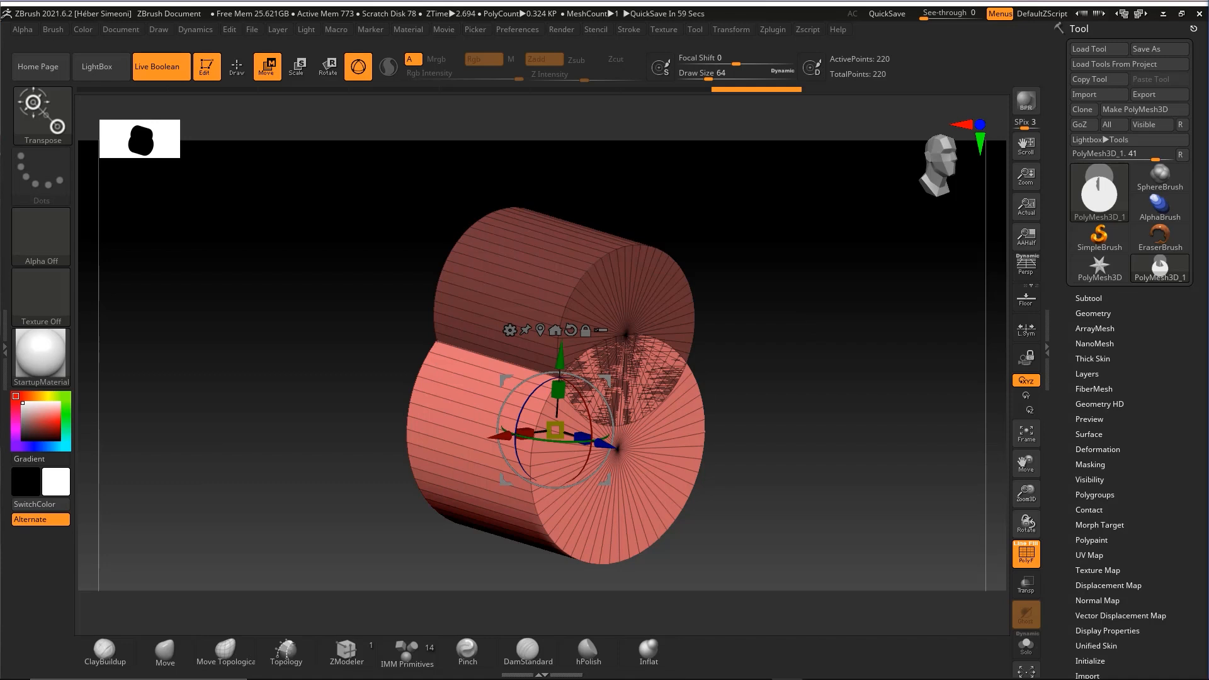
- Clear the mask from the upper cylinder so both overlapping cylinders can be edited together
drag(762, 381, 793, 381)
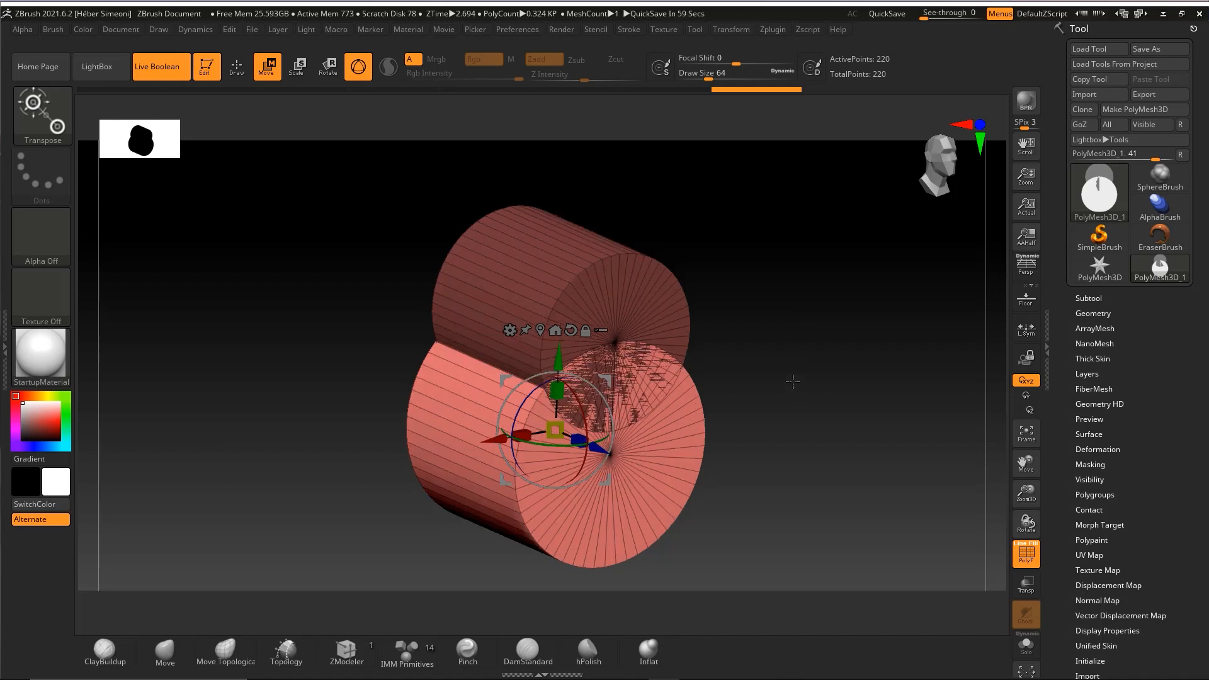
key(ctrl+shift)
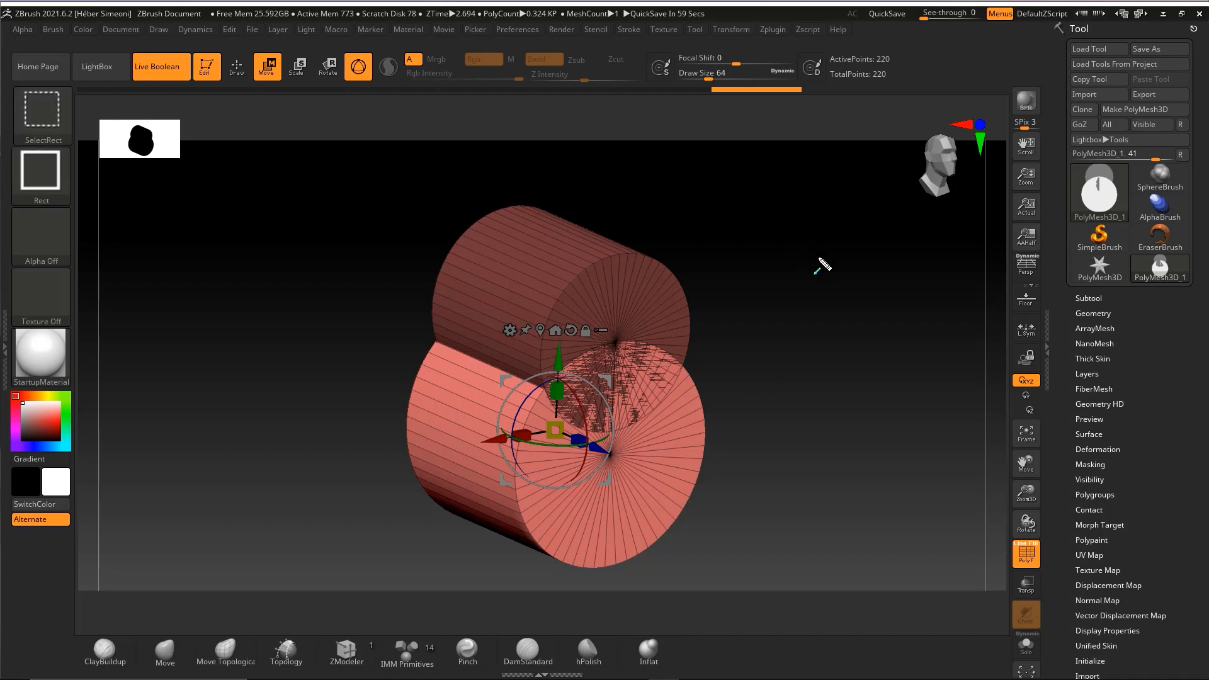
mouse_move(867, 229)
mouse_down()
mouse_move(637, 272)
mouse_move(577, 253)
mouse_move(632, 283)
mouse_move(644, 274)
mouse_move(652, 294)
mouse_move(563, 368)
mouse_move(578, 399)
mouse_move(671, 403)
mouse_move(631, 438)
mouse_move(647, 420)
mouse_move(620, 346)
mouse_move(624, 378)
mouse_move(617, 284)
mouse_move(573, 262)
mouse_move(622, 298)
mouse_move(737, 316)
mouse_up()
key(ctrl)
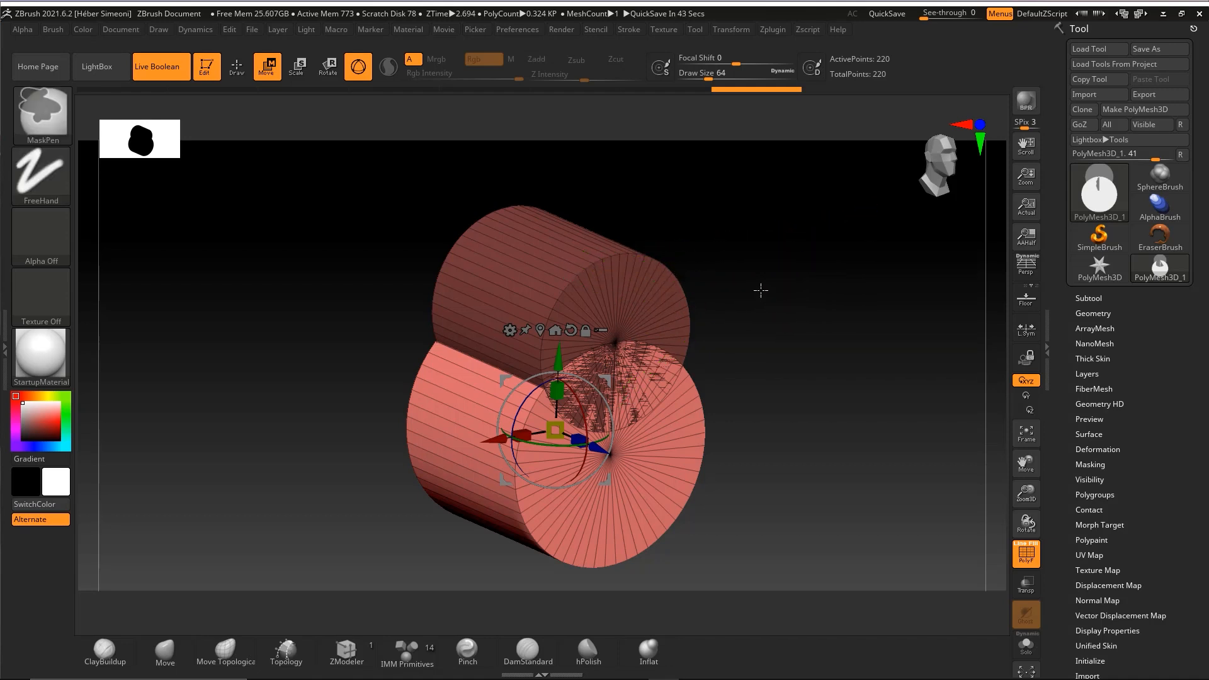
ctrl+drag(757, 292, 851, 380)
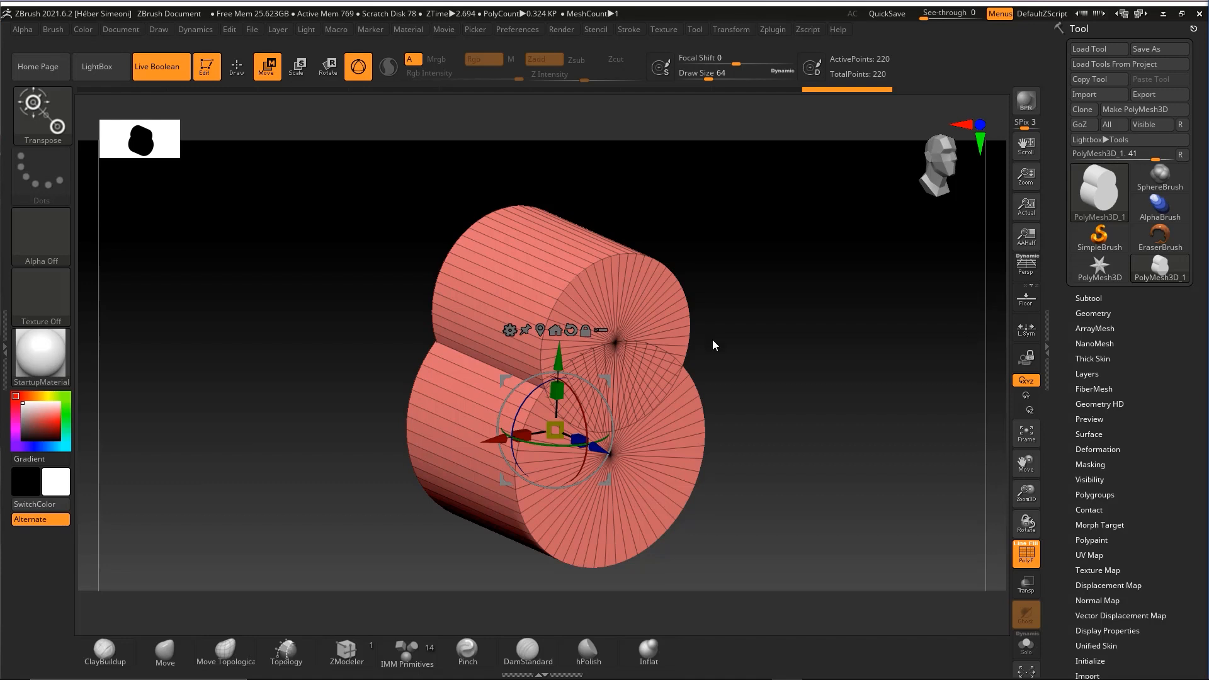
- Flatten both cylinders along Z only with the gizmo's scale handle, leaving a thin figure-eight slab
key(ctrl+shift)
mouse_move(886, 238)
mouse_down()
mouse_move(575, 440)
mouse_move(559, 346)
mouse_move(554, 367)
mouse_move(583, 440)
mouse_move(599, 439)
mouse_up()
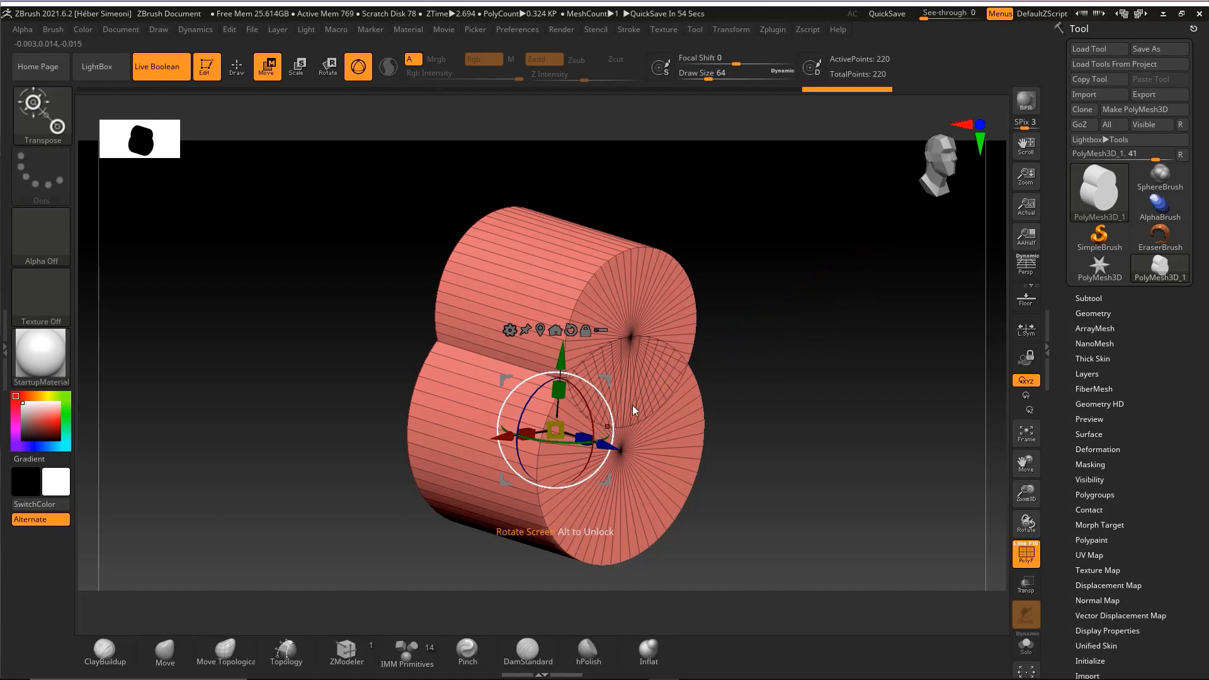
drag(579, 443, 493, 426)
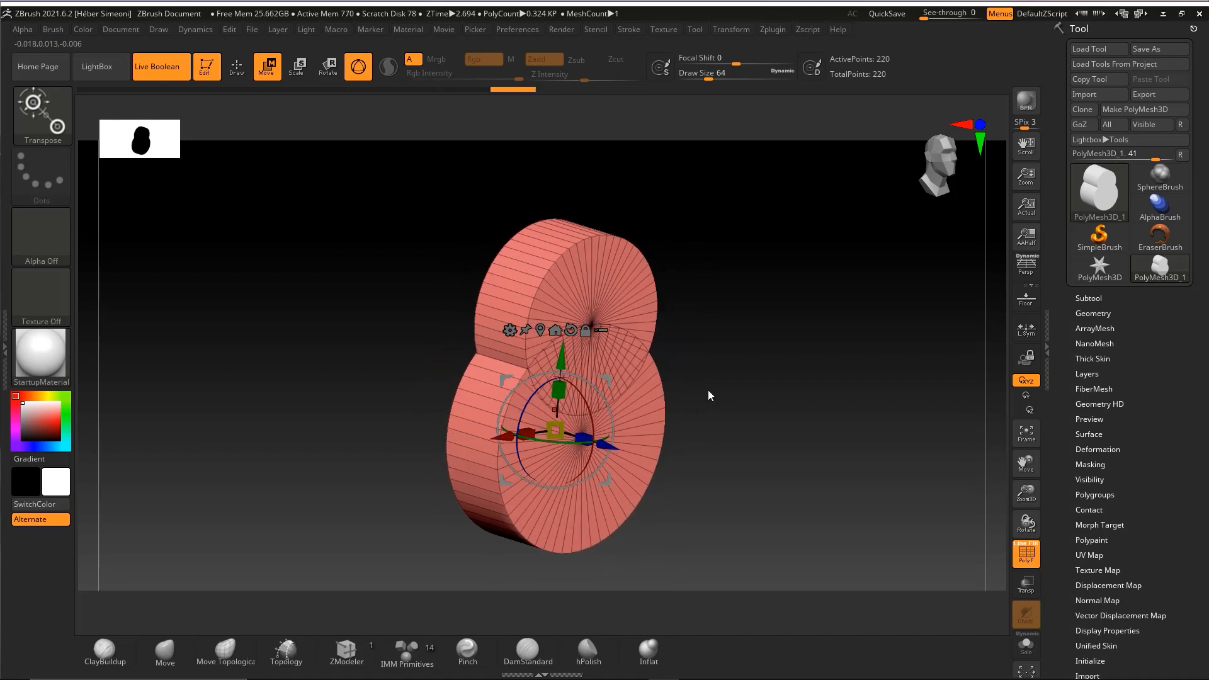
drag(585, 439, 886, 478)
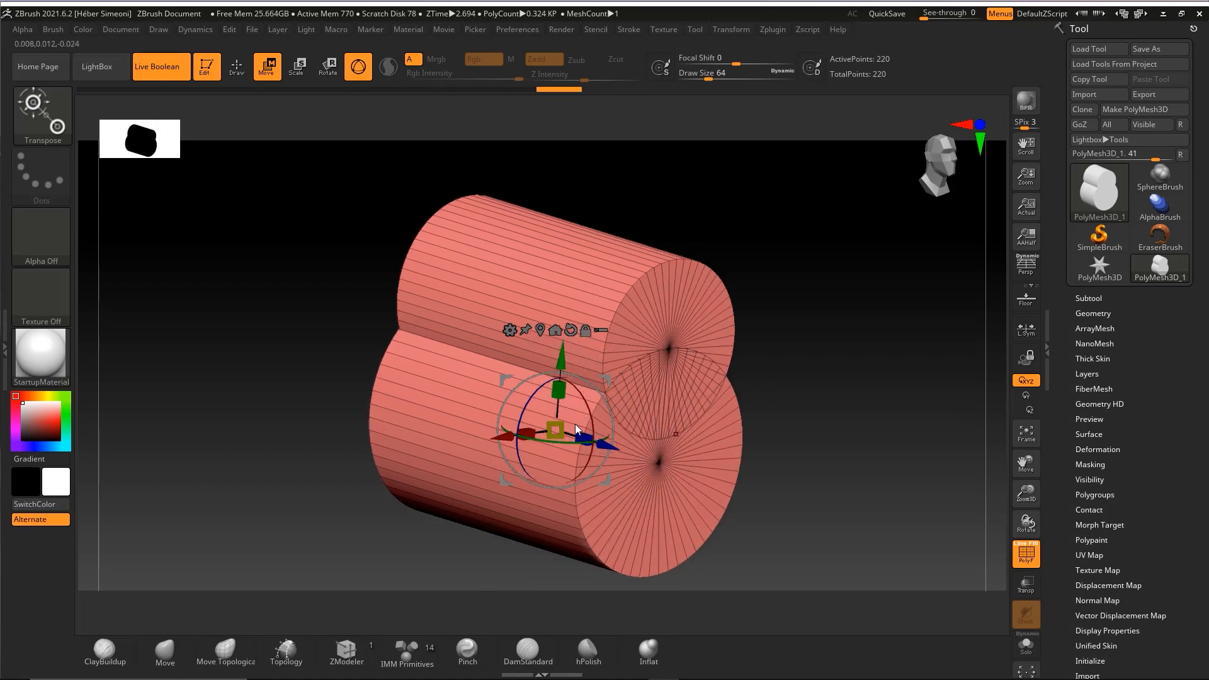
mouse_move(570, 441)
mouse_down()
mouse_move(516, 430)
mouse_move(583, 438)
mouse_move(450, 407)
mouse_up()
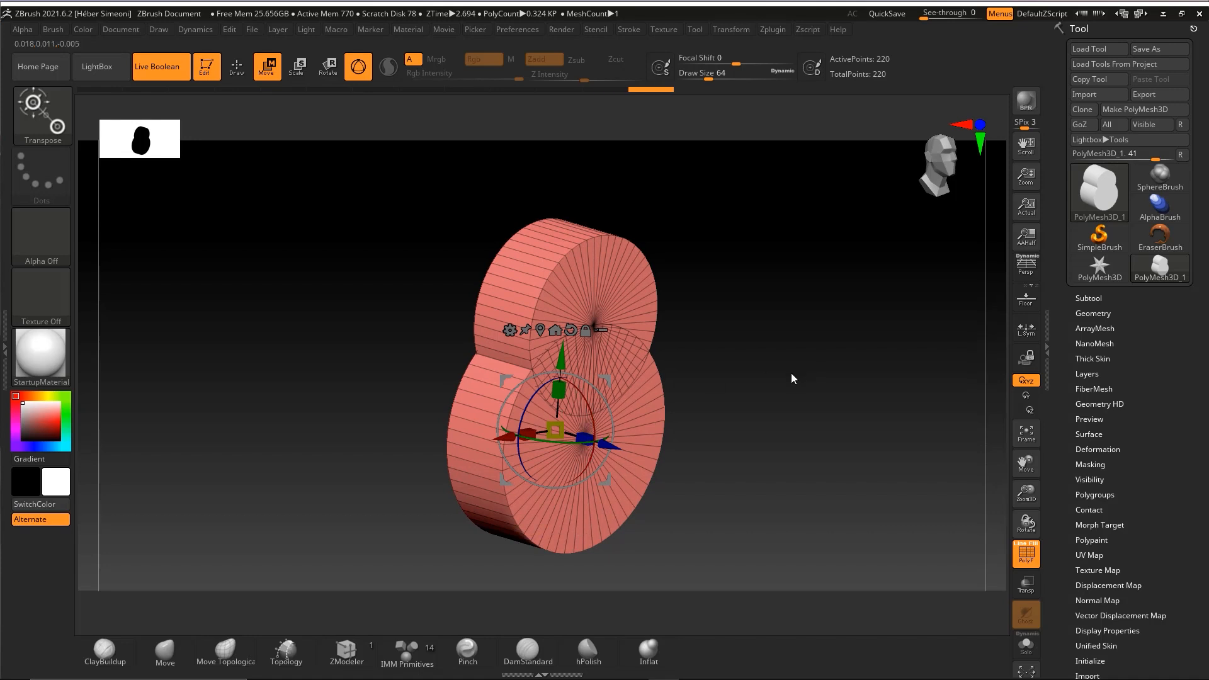
mouse_move(791, 373)
mouse_down()
mouse_move(706, 372)
mouse_move(807, 372)
mouse_up()
- Switch from the transform gizmo to Draw mode and reduce the brush's draw size to about 5.75
key(q)
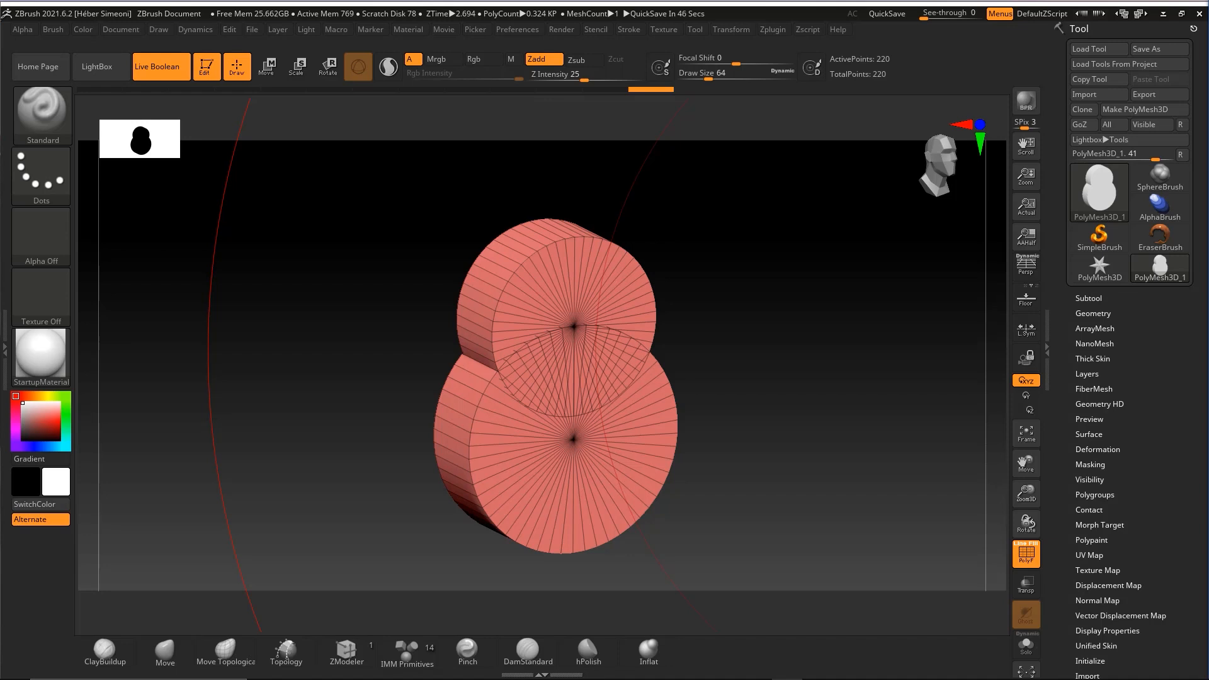
key(s)
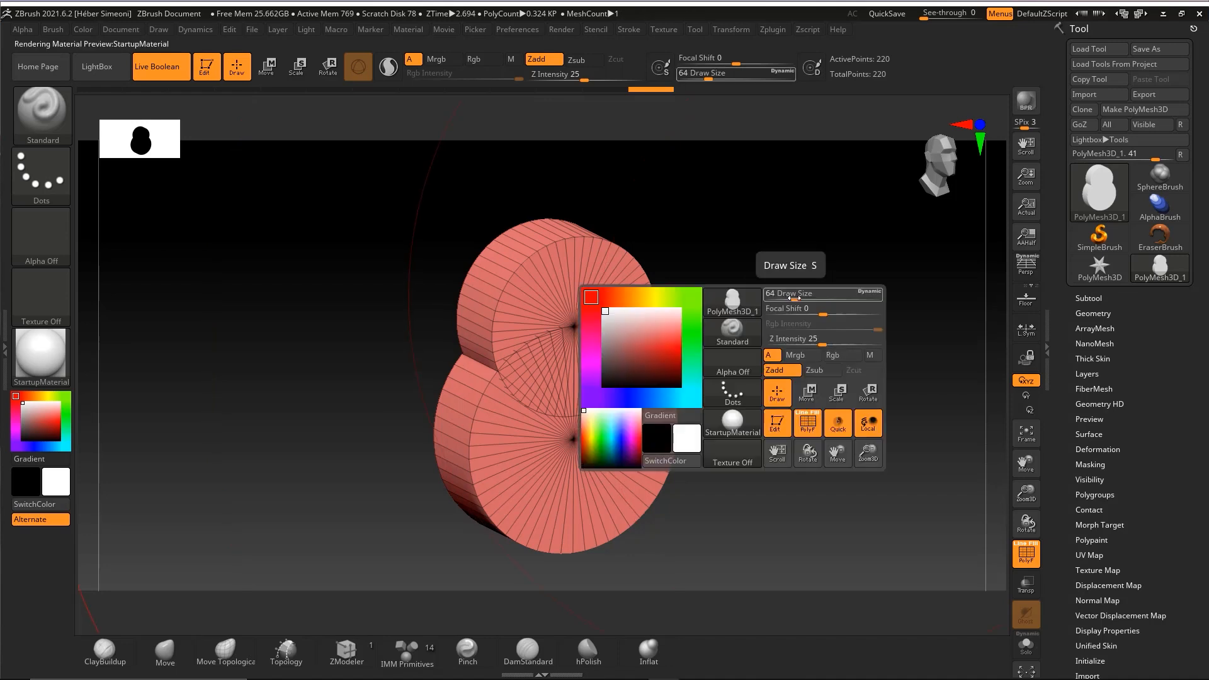
drag(795, 298, 774, 295)
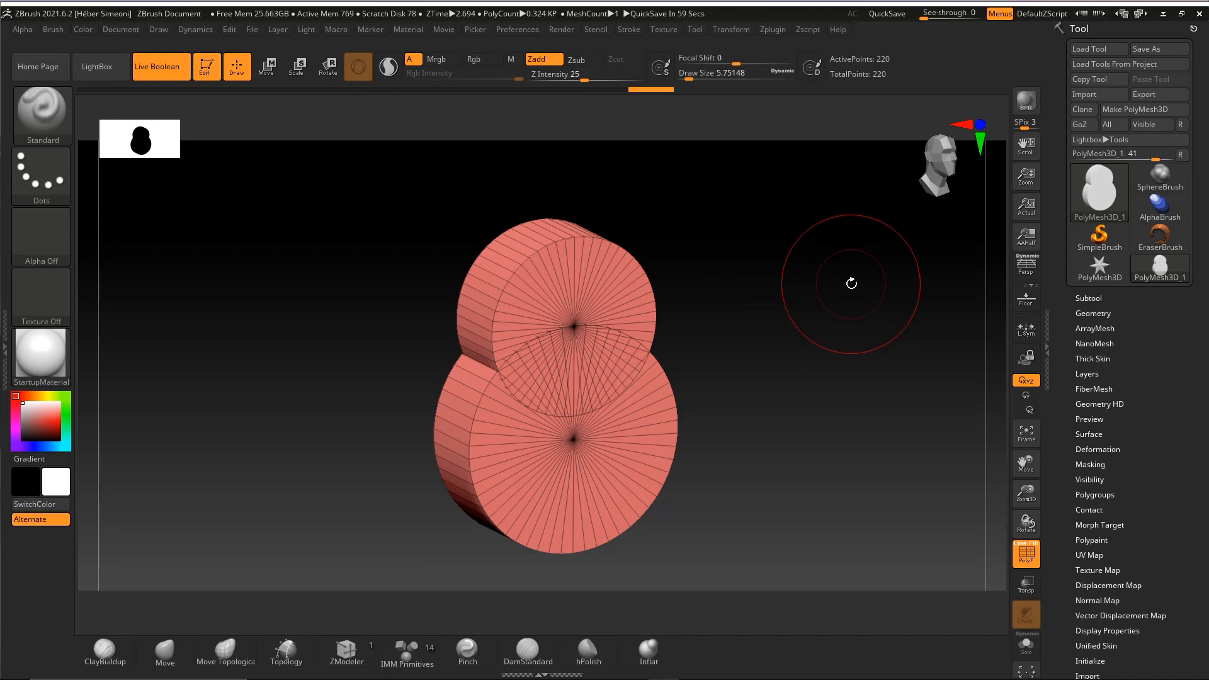
key(ctrl+shift)
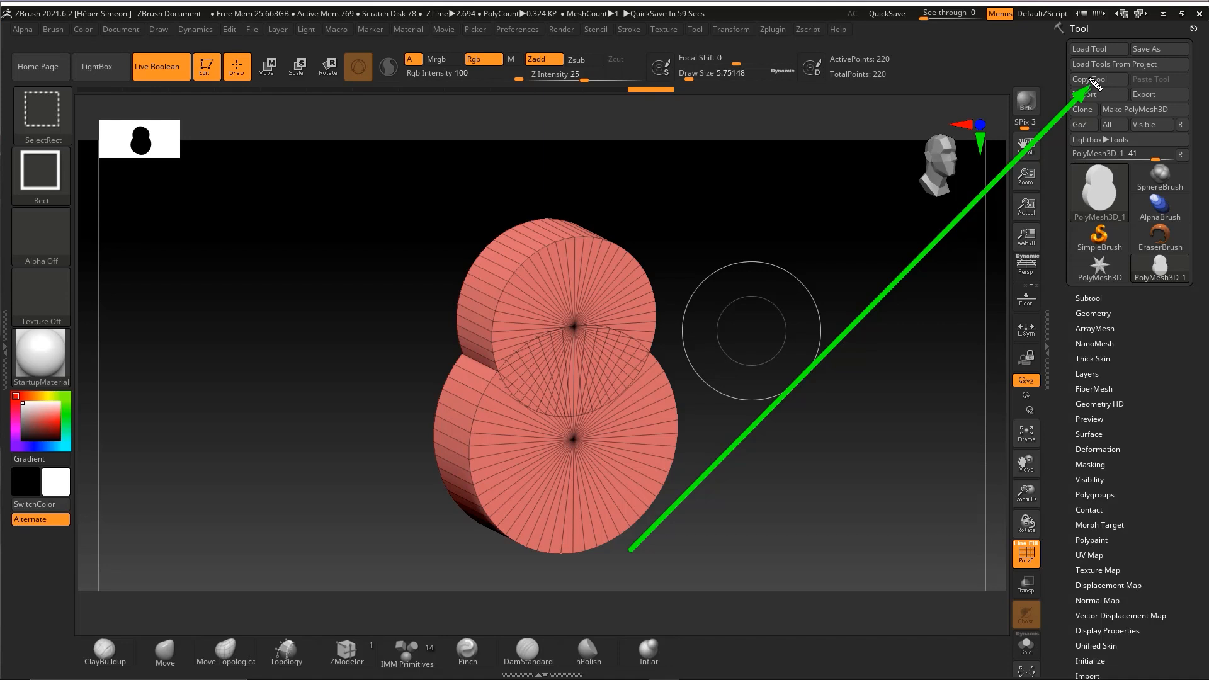
key(Escape)
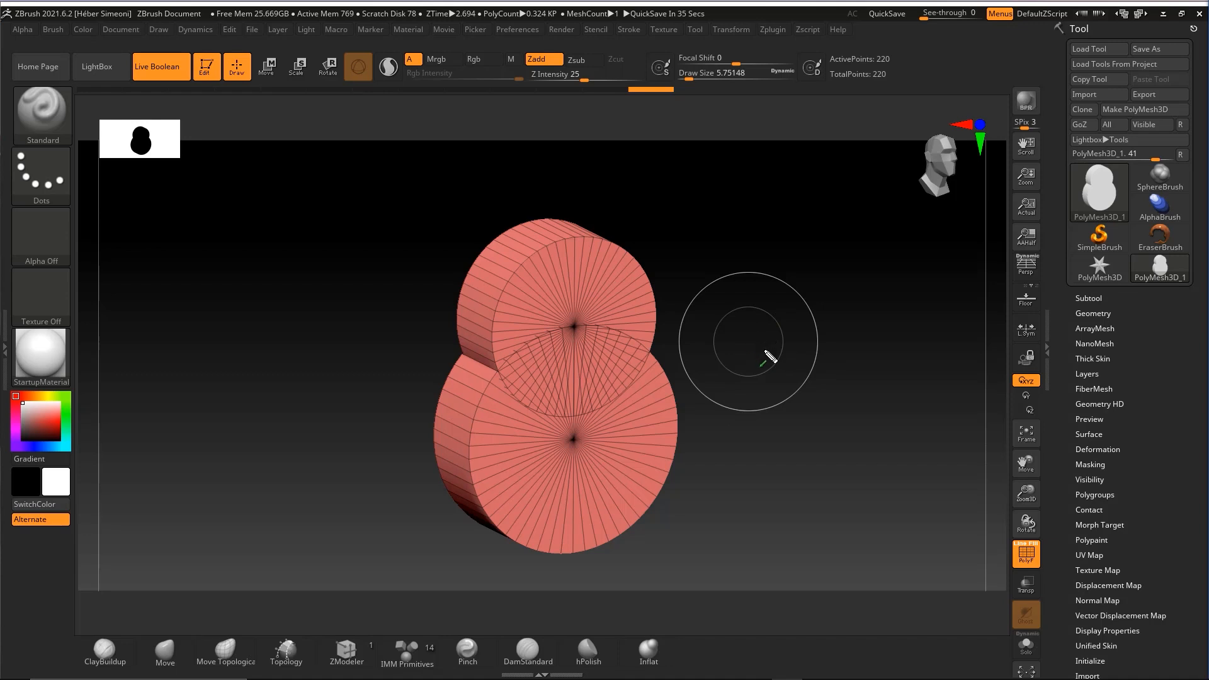
- Fuse the two overlapping cylinders into one continuous mesh with DynaMesh at resolution 128
mouse_move(832, 189)
mouse_down()
mouse_move(708, 254)
mouse_move(697, 504)
mouse_move(667, 262)
mouse_move(696, 455)
mouse_move(707, 426)
mouse_move(729, 467)
mouse_move(688, 308)
mouse_move(542, 399)
mouse_move(709, 331)
mouse_move(690, 416)
mouse_move(622, 307)
mouse_move(646, 284)
mouse_move(604, 308)
mouse_move(610, 250)
mouse_up()
mouse_move(674, 165)
mouse_down()
mouse_move(1038, 350)
mouse_move(1099, 320)
mouse_up()
key(Escape)
click(1103, 313)
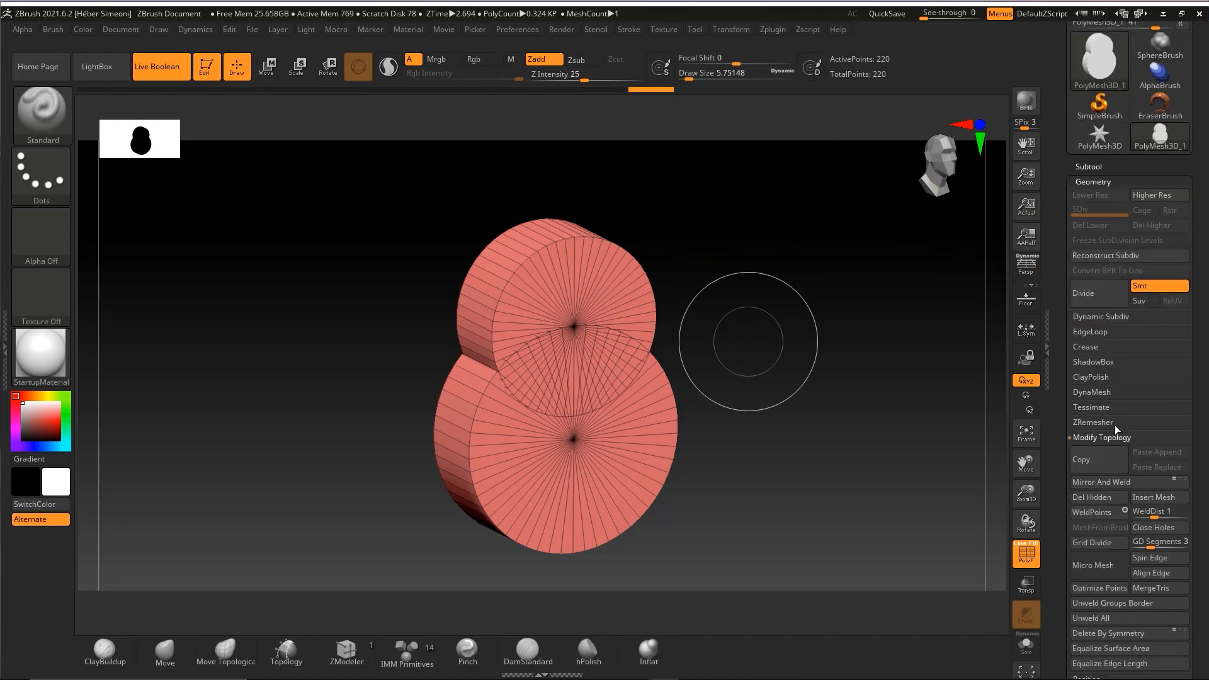
click(1106, 438)
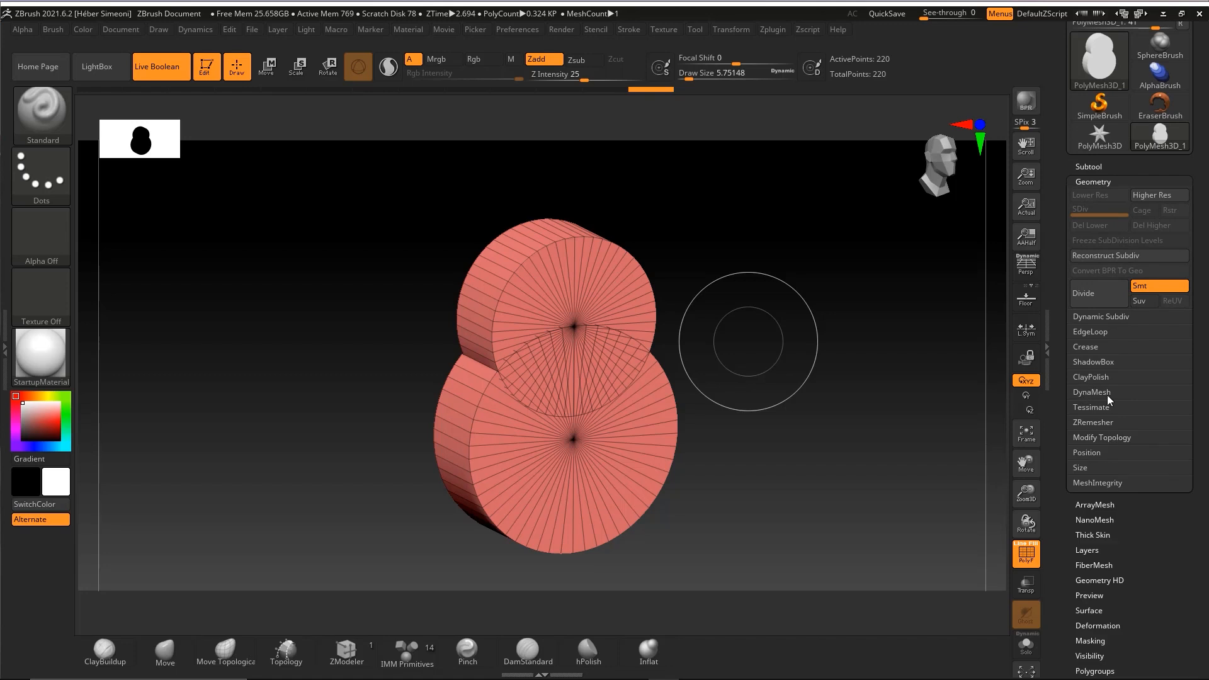
click(1102, 393)
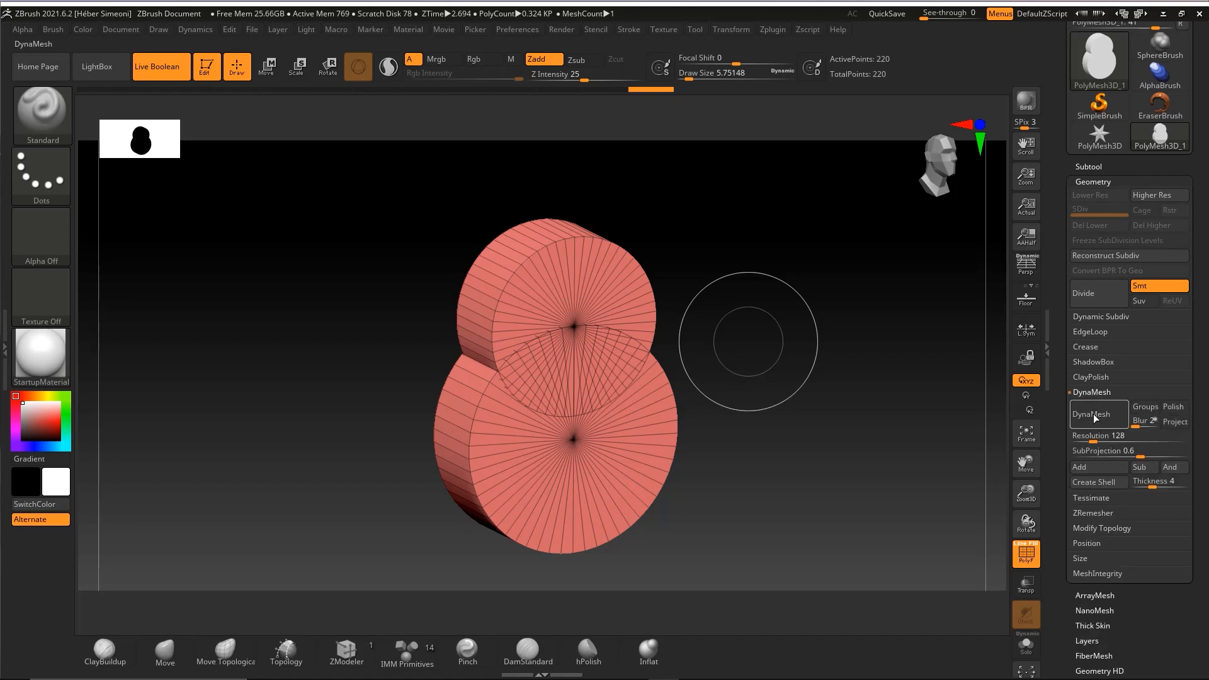
click(1094, 414)
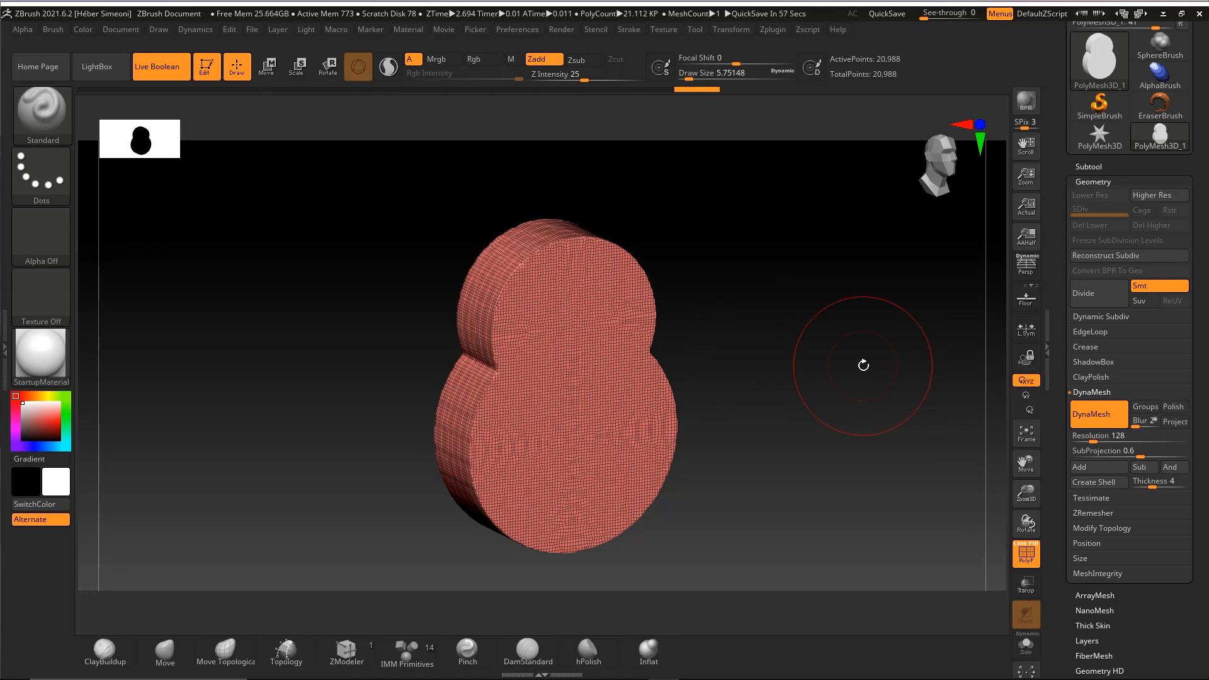
- Compare the fused mesh with its polyframe off and on, and undo and redo the DynaMesh
key(ctrl+shift)
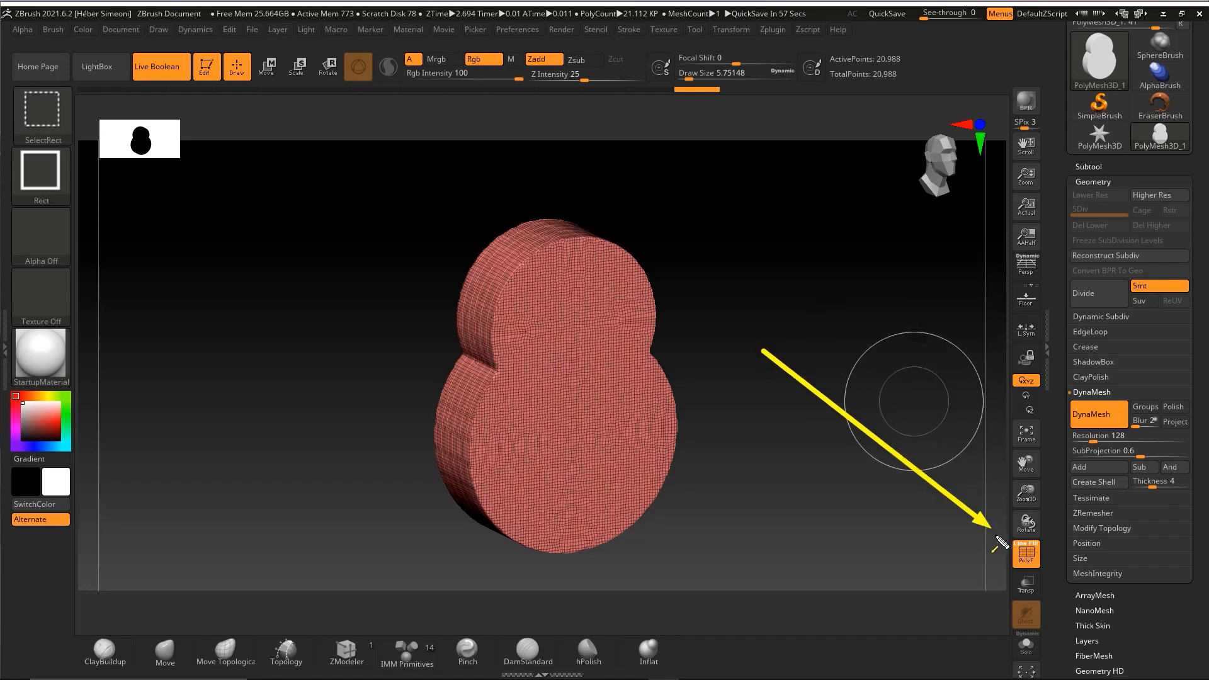
click(1027, 563)
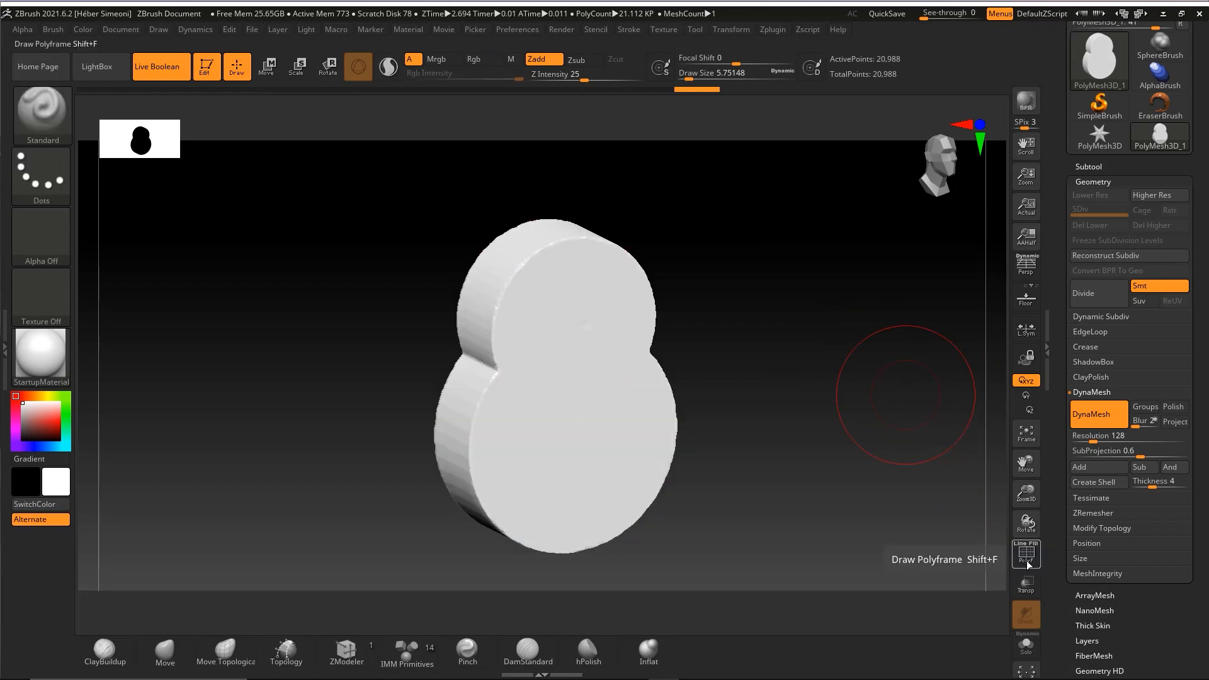
click(1026, 562)
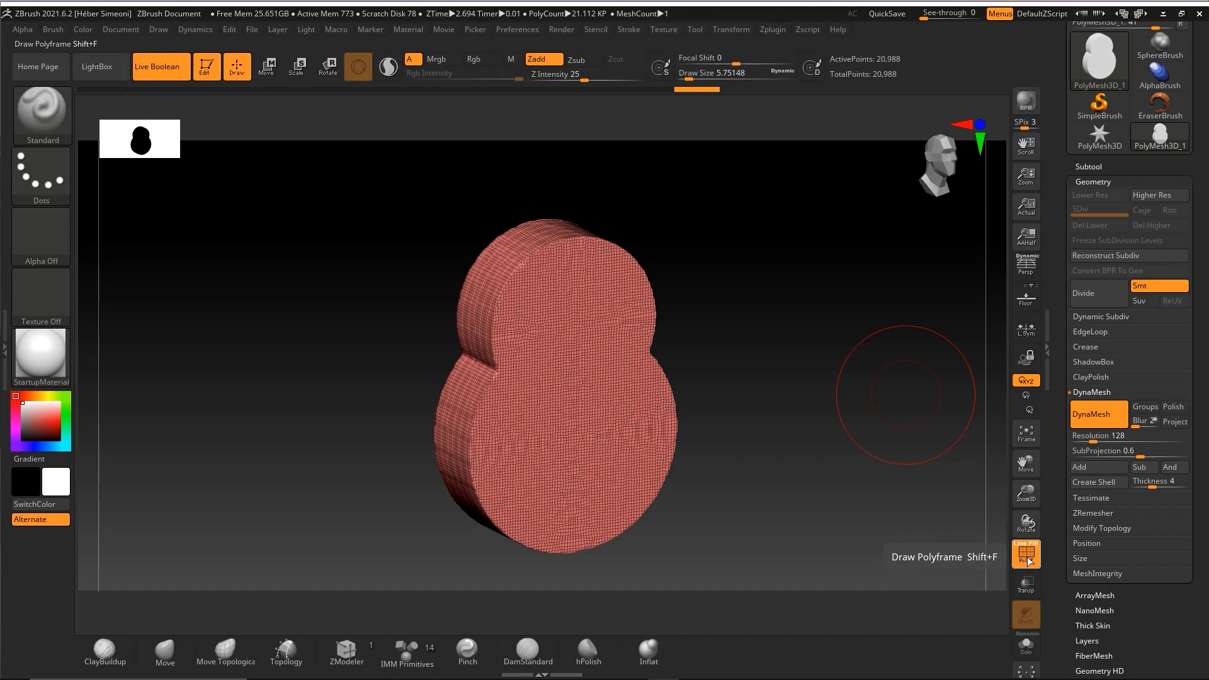
key(ctrl+z)
key(ctrl+shift+z)
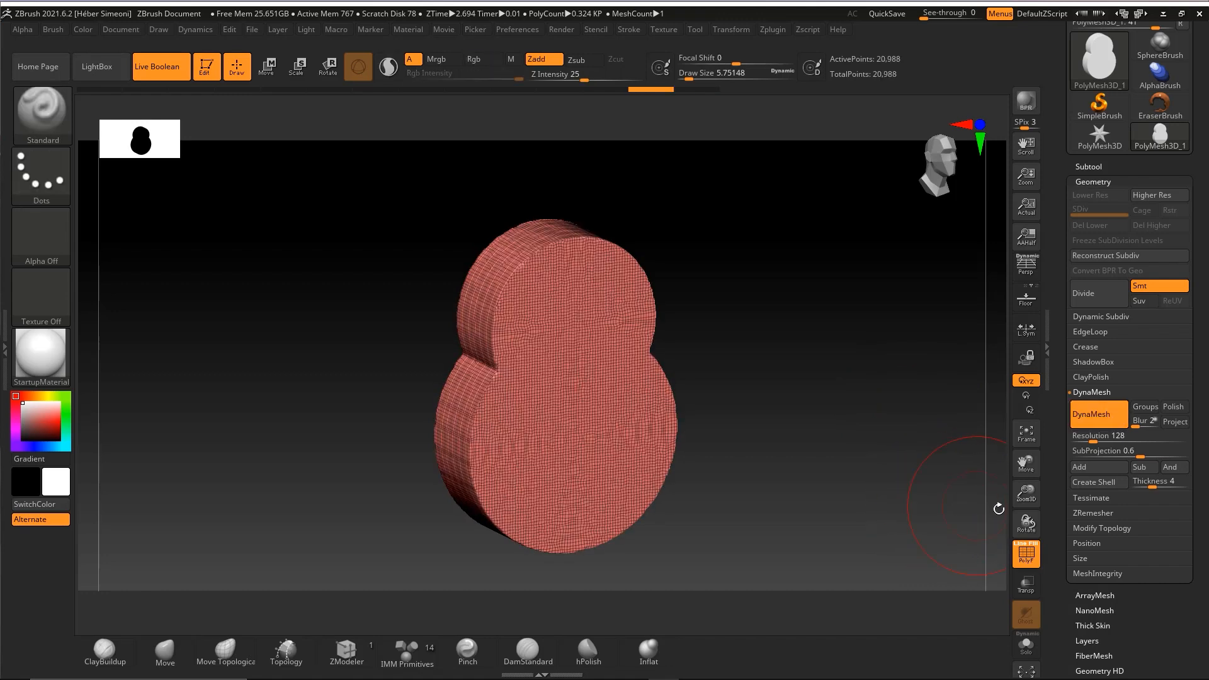
ctrl+shift+drag(868, 412, 1028, 560)
click(1027, 554)
click(1023, 553)
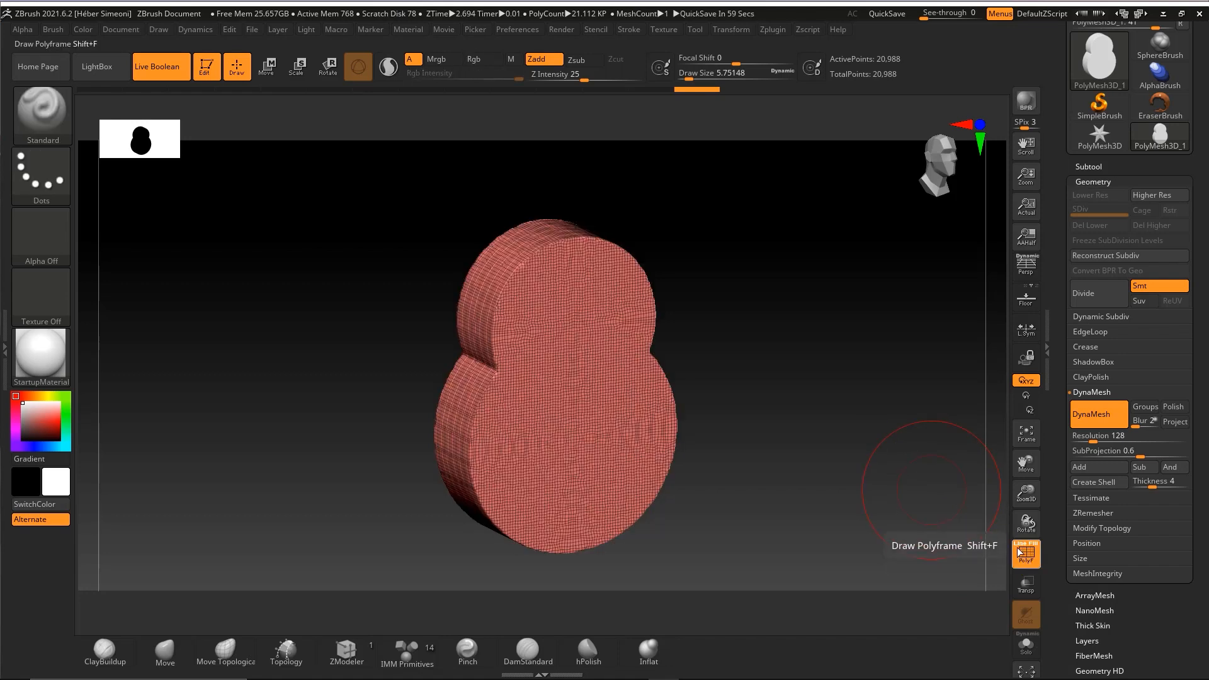
- Open the ZRemesher settings and choose the Half option for the polygon count
mouse_move(752, 158)
ctrl+shift+mouse_down()
mouse_move(669, 225)
mouse_move(586, 479)
mouse_move(600, 337)
mouse_move(571, 337)
mouse_move(639, 459)
mouse_move(590, 251)
mouse_move(1066, 396)
mouse_move(1063, 406)
ctrl+shift+mouse_up()
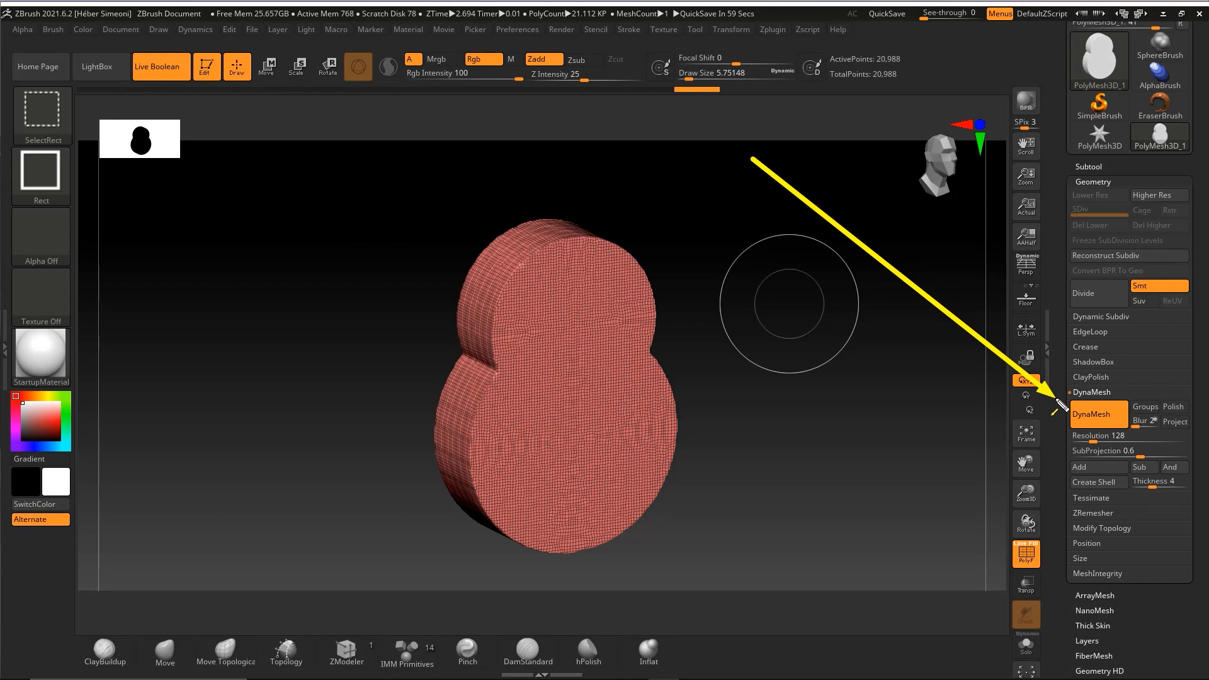
drag(704, 190, 599, 325)
key(Delete)
mouse_move(760, 197)
mouse_down()
mouse_move(1101, 437)
mouse_move(1094, 513)
mouse_up()
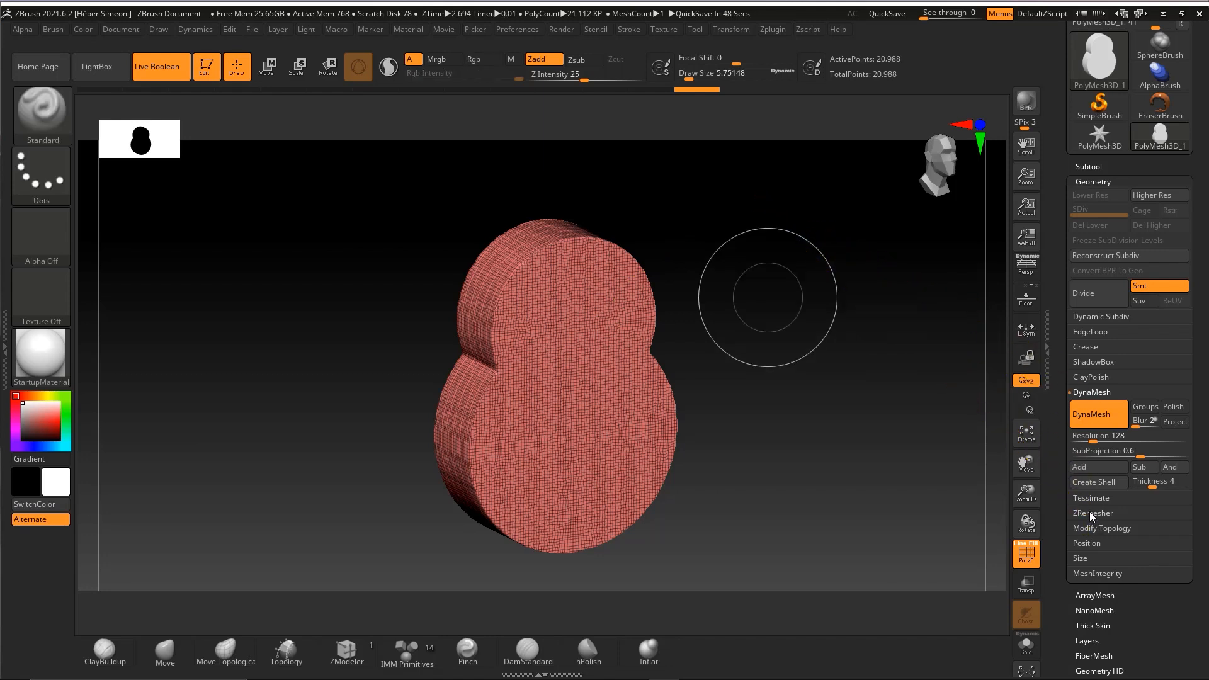
click(1093, 513)
ctrl+shift+drag(1154, 337, 1084, 536)
click(1081, 528)
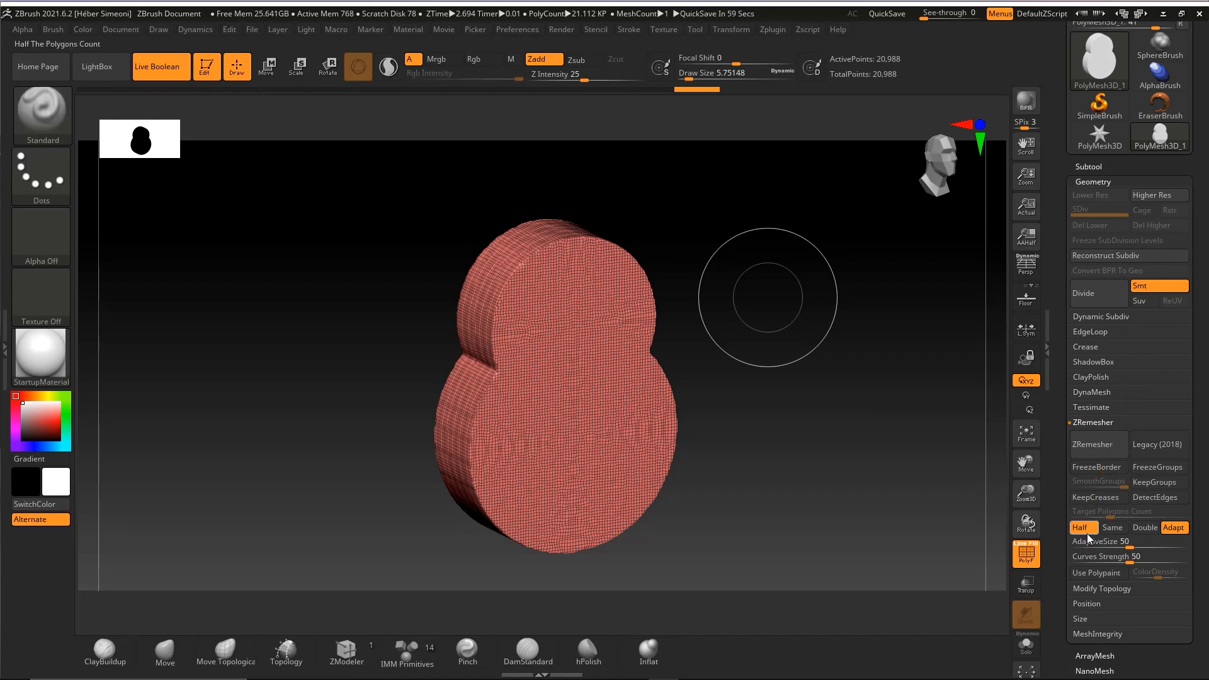
- Run ZRemesher once on the fused shape to rebuild its dense DynaMesh topology
right_drag(603, 394, 602, 319)
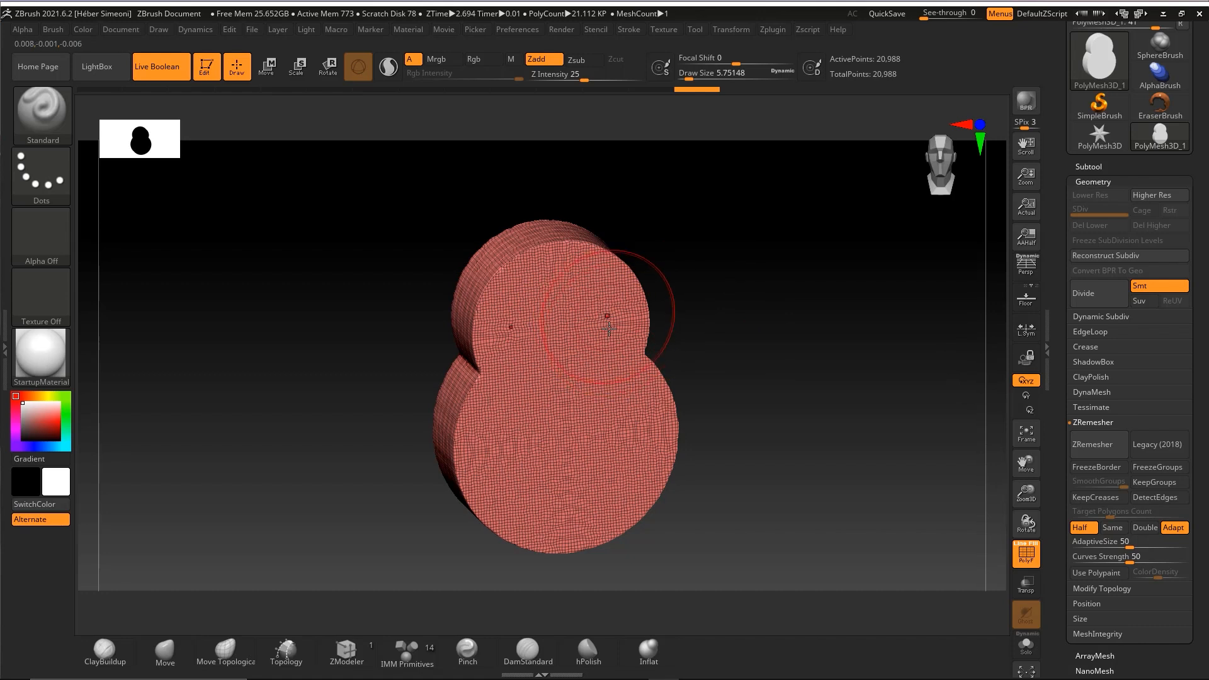
mouse_move(758, 167)
ctrl+shift+mouse_down()
mouse_move(1021, 423)
mouse_move(1098, 449)
ctrl+shift+mouse_up()
click(1099, 449)
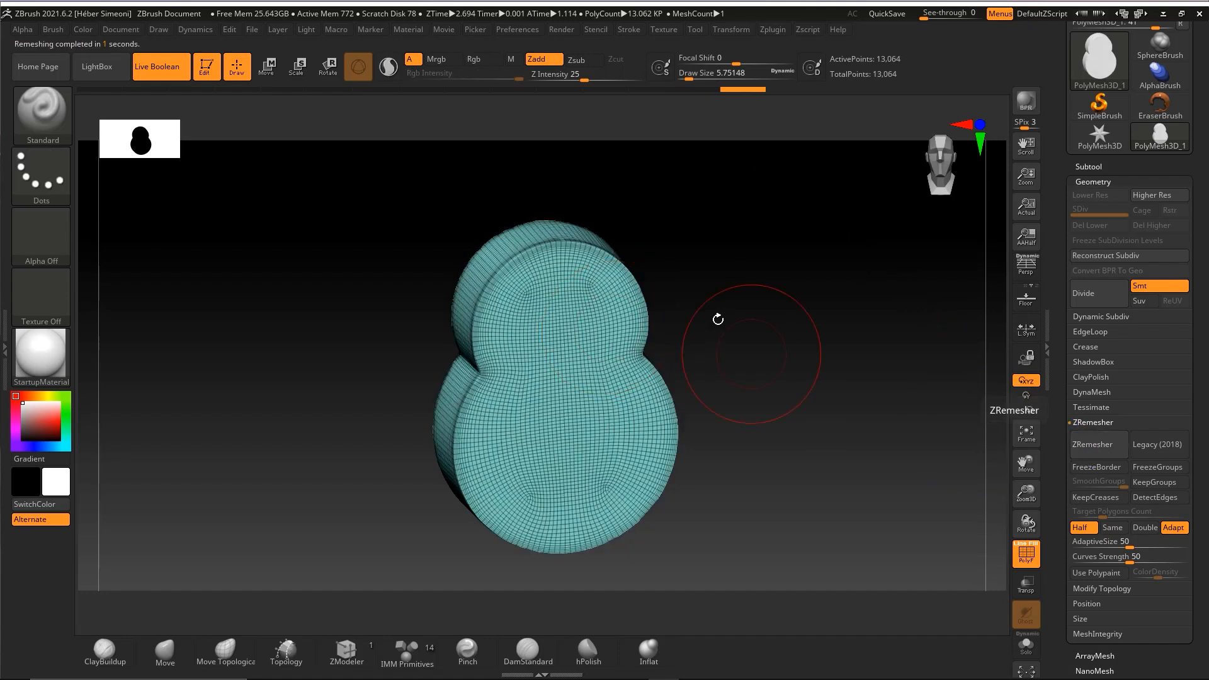
right_drag(719, 319, 737, 346)
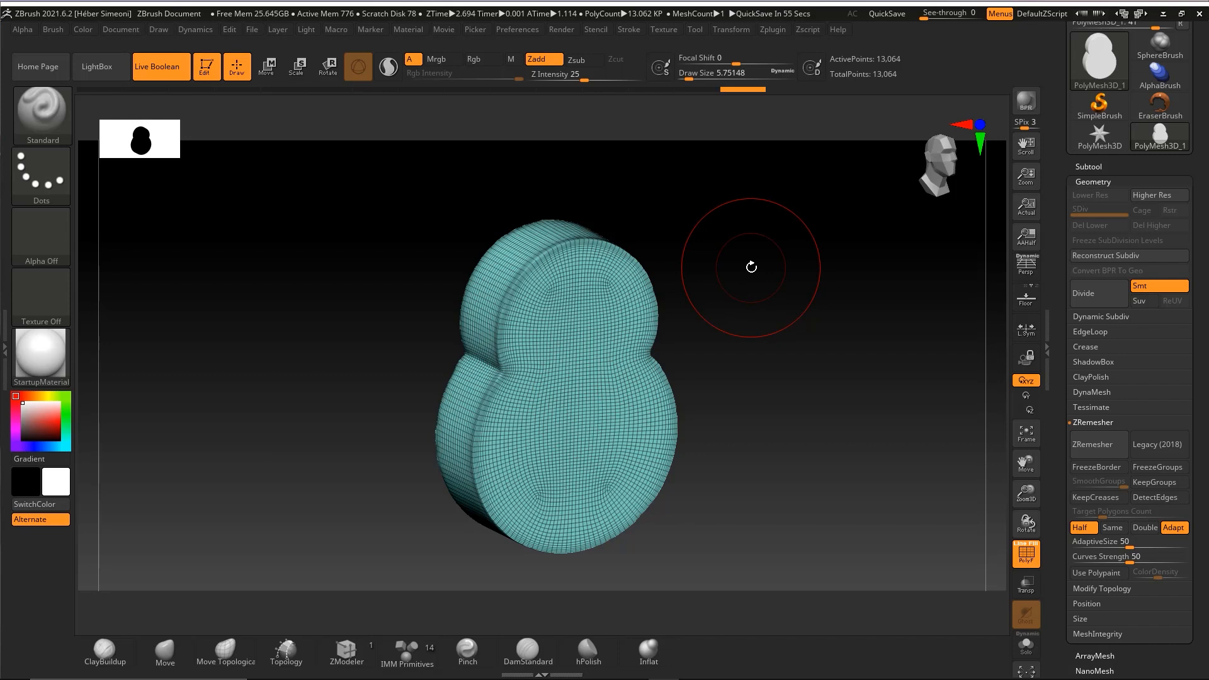
- Run ZRemesher twice more with the Half option to reduce the shape's polygon density further
key(ctrl+shift)
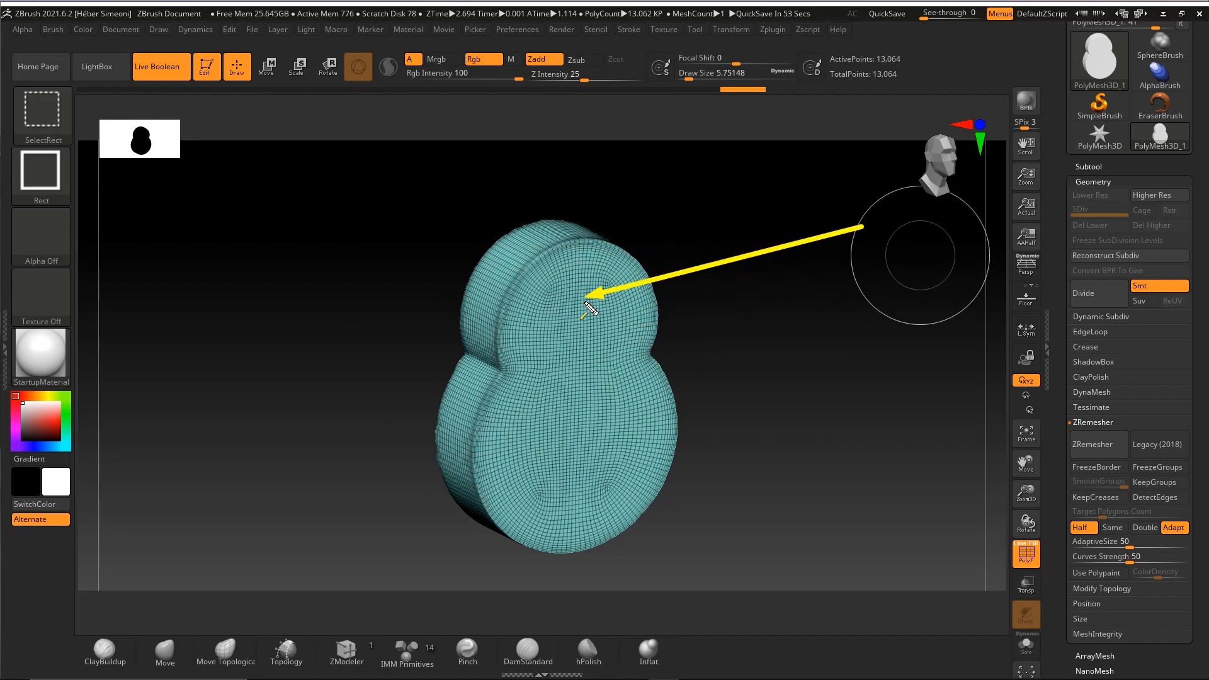
click(1099, 447)
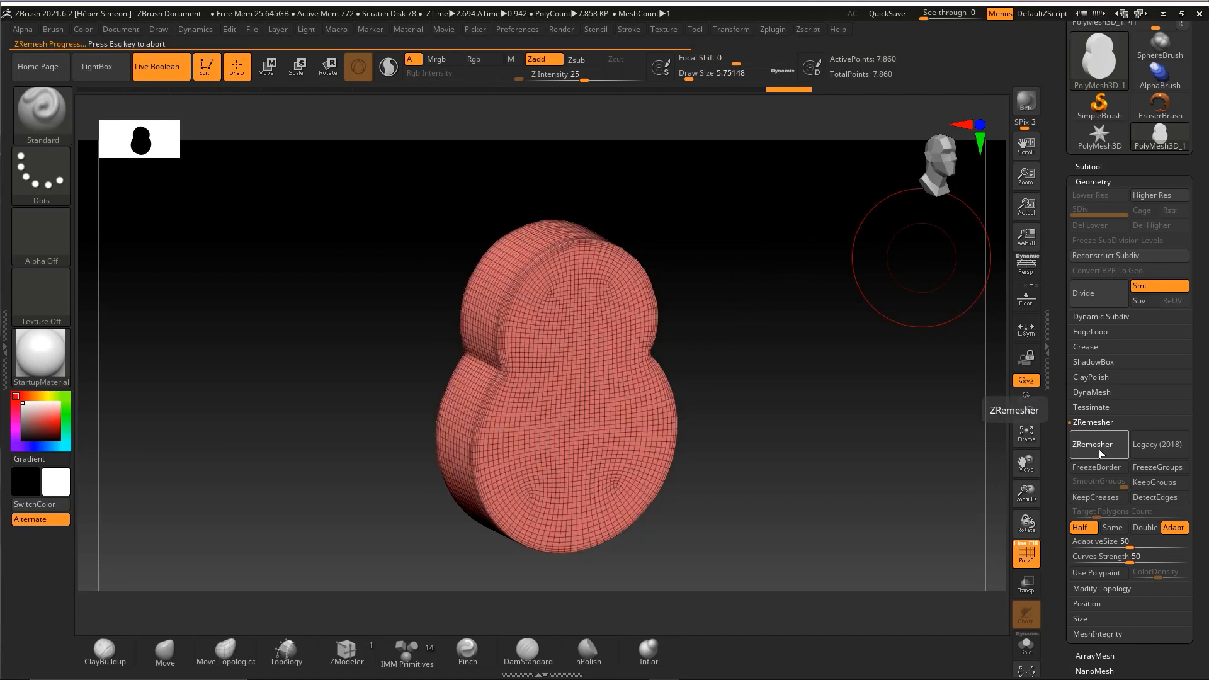
click(1099, 447)
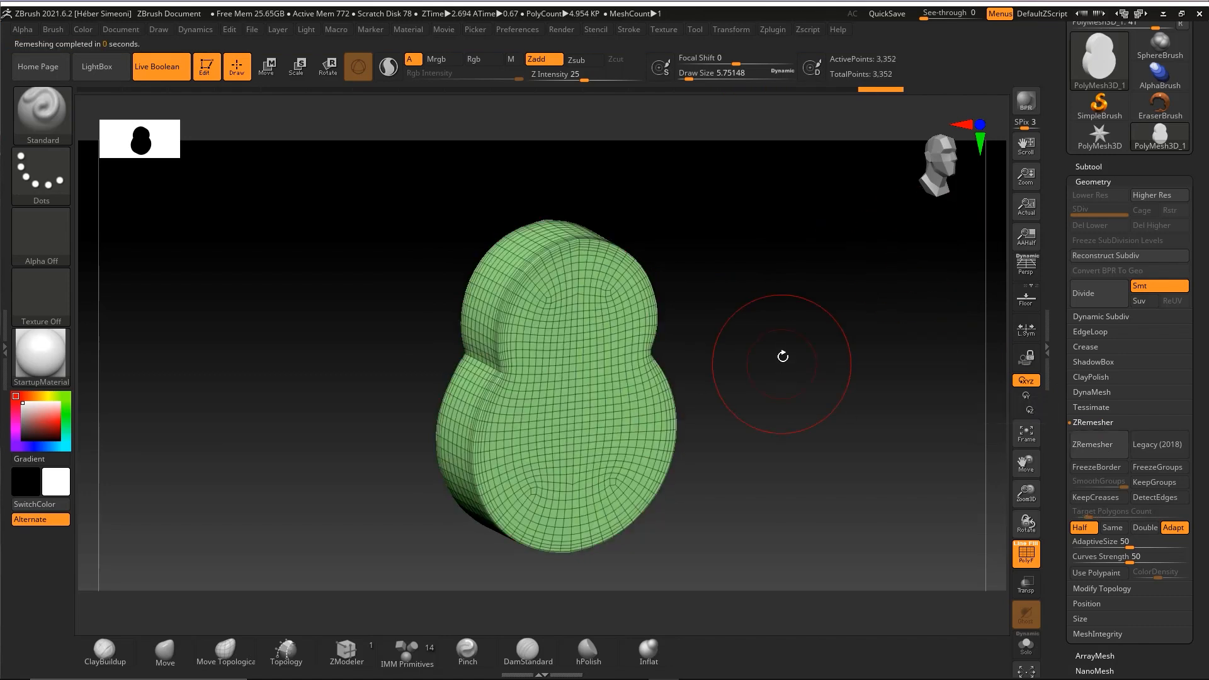
shift+drag(780, 353, 768, 325)
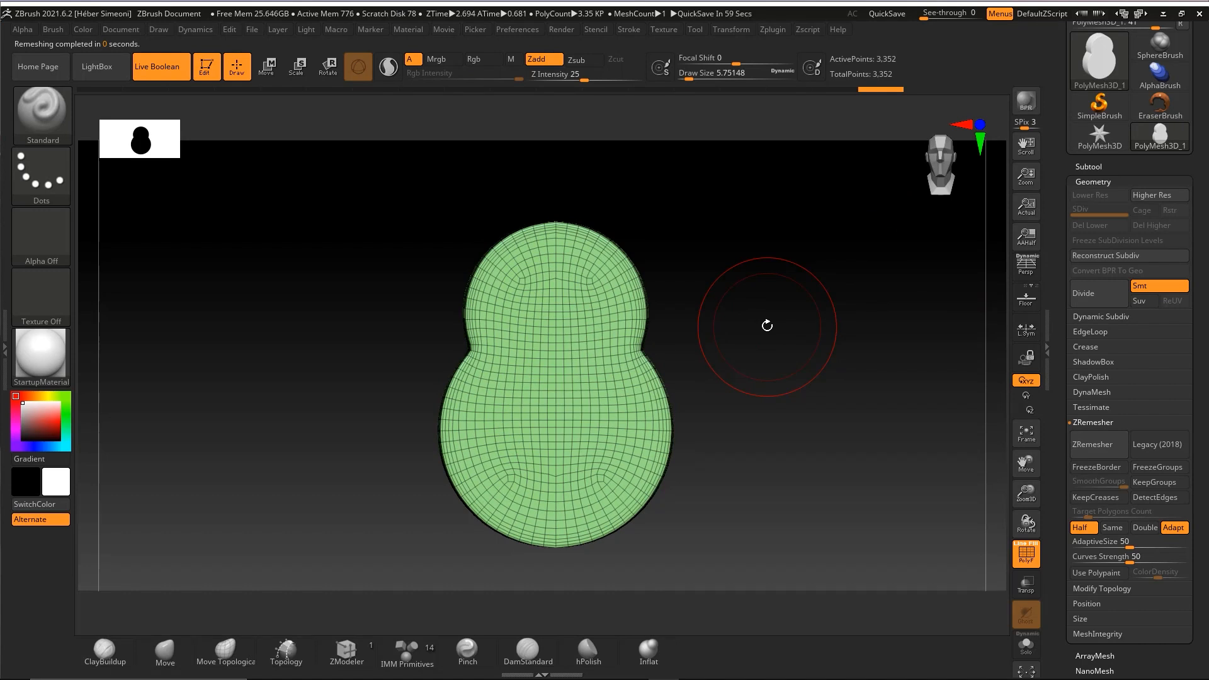
key(ctrl+shift+3)
mouse_move(1156, 299)
mouse_down()
mouse_move(1105, 427)
mouse_move(1100, 495)
mouse_move(1072, 530)
mouse_up()
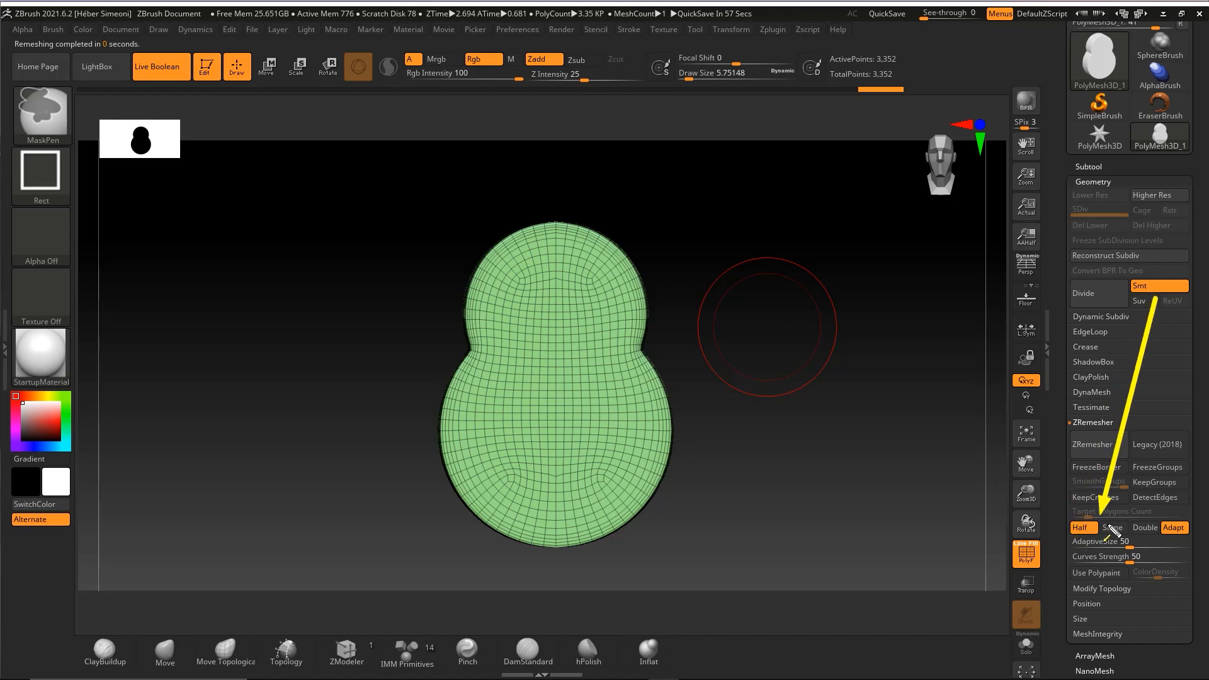
mouse_move(734, 334)
mouse_down()
mouse_move(777, 353)
mouse_move(741, 345)
mouse_up()
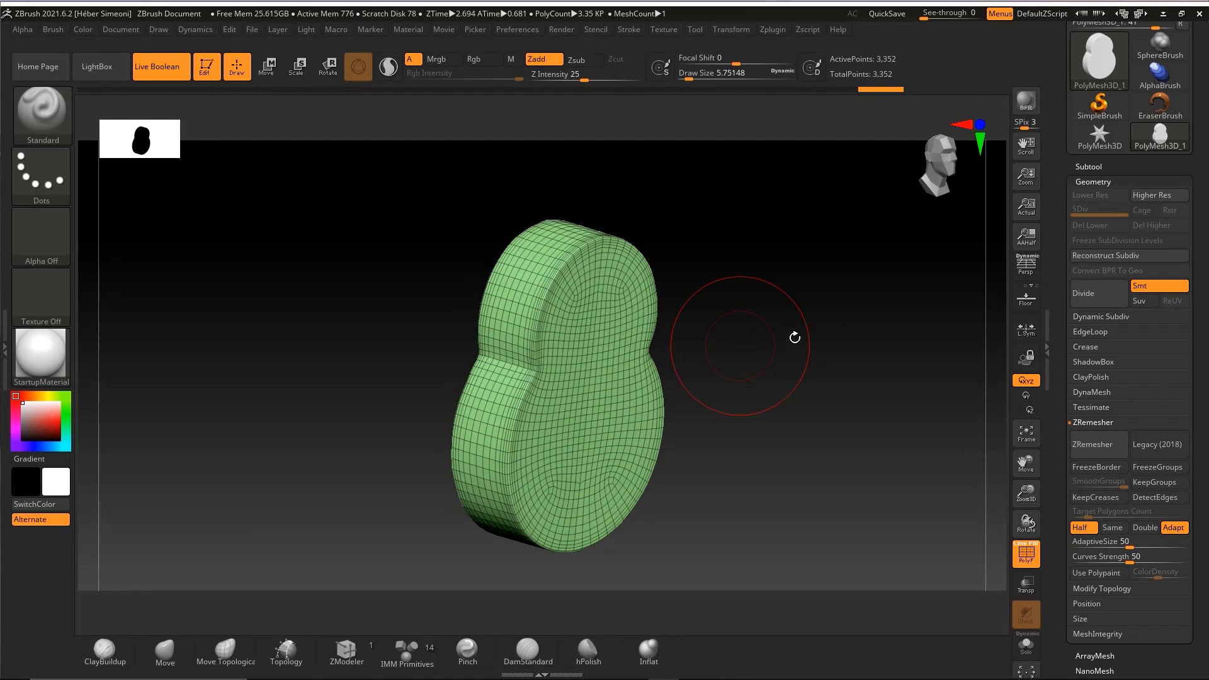
shift+drag(795, 338, 656, 316)
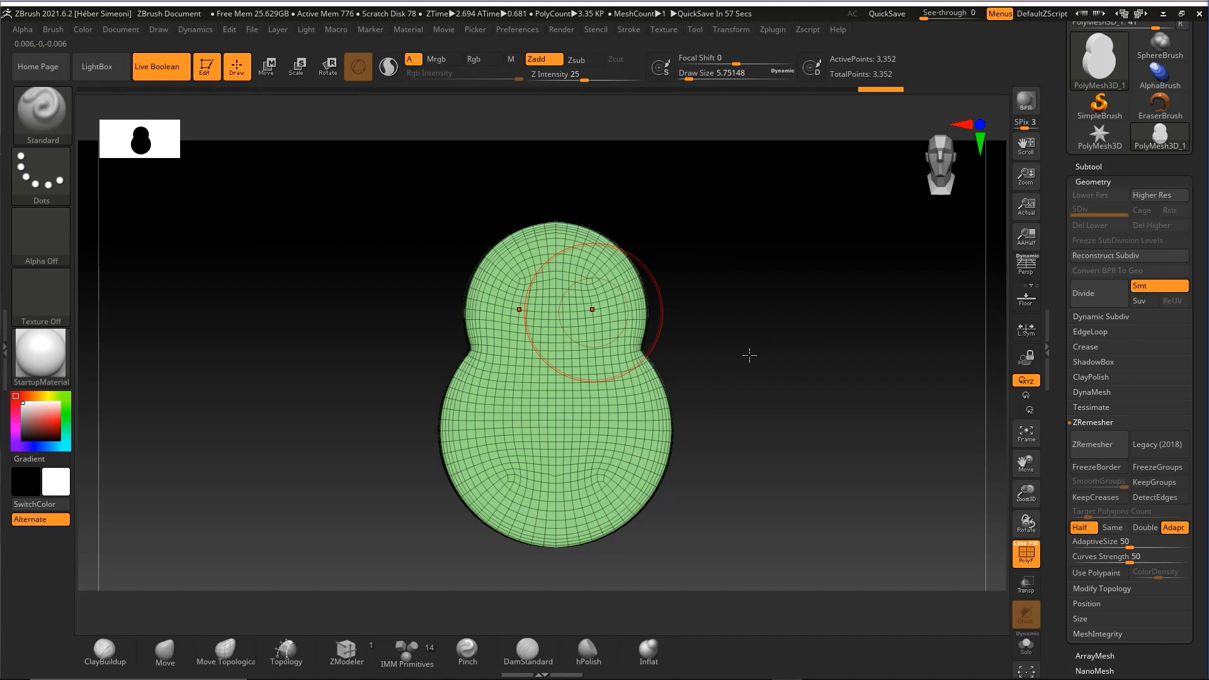
- Set the remeshed shape's overall XYZ size to 1 and frame it in the view
drag(749, 355, 785, 342)
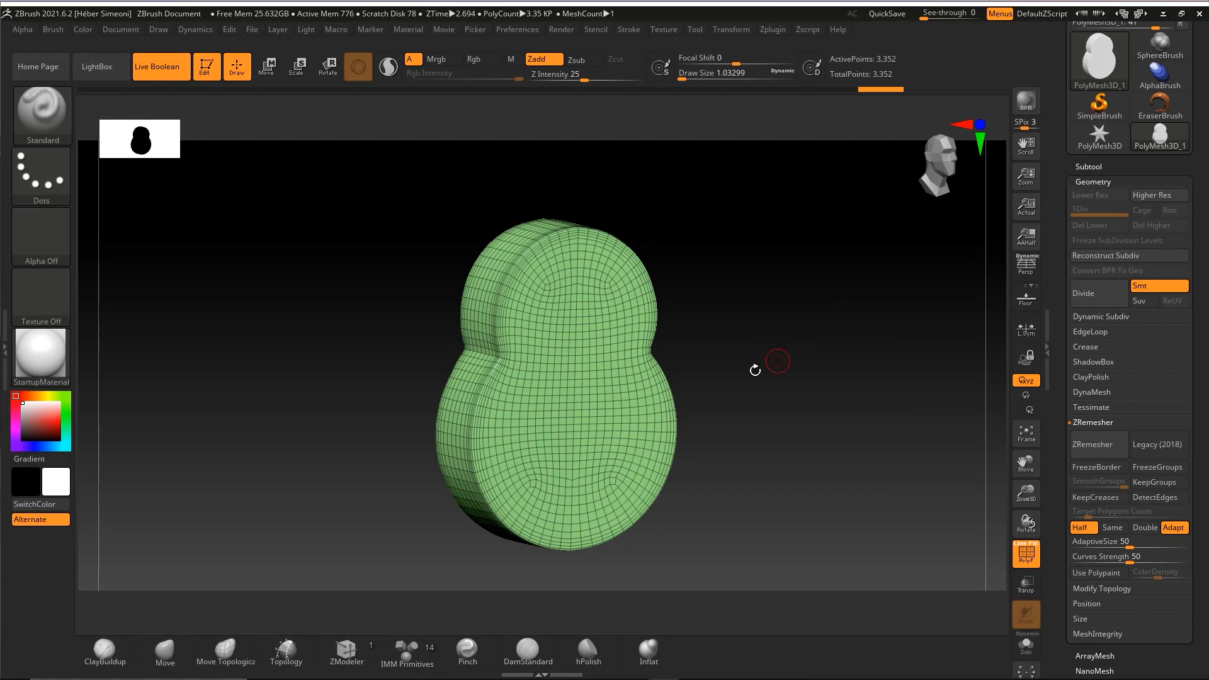
drag(755, 371, 779, 364)
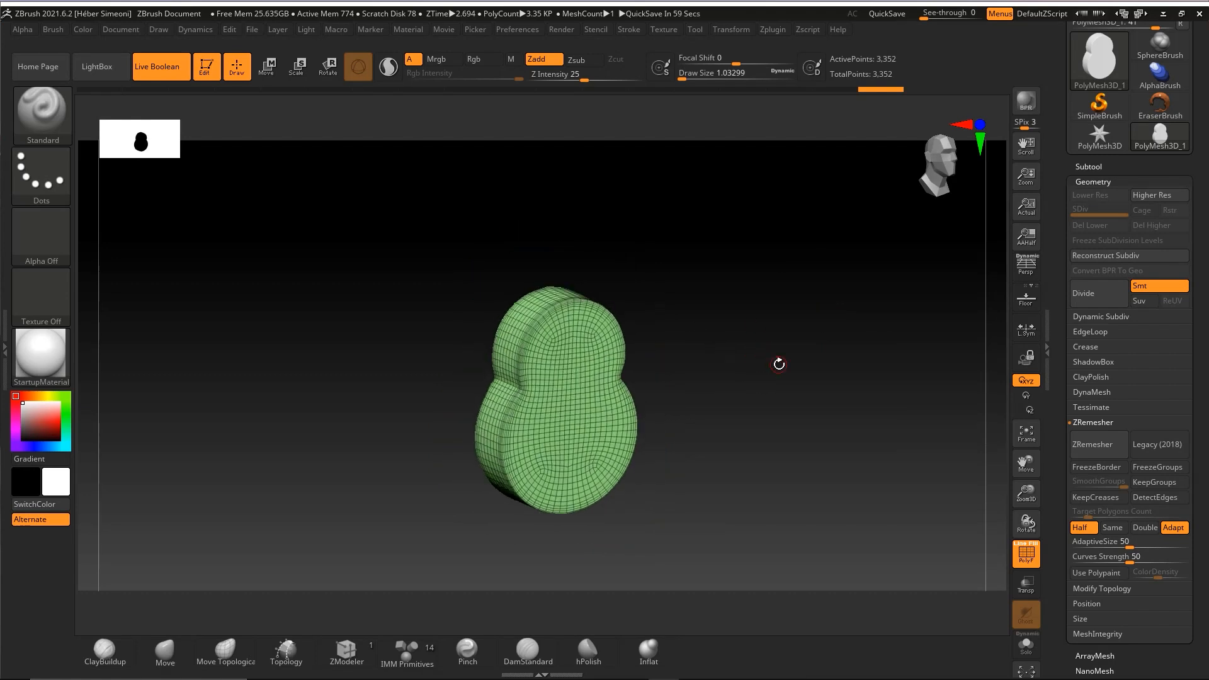
key(ctrl+shift)
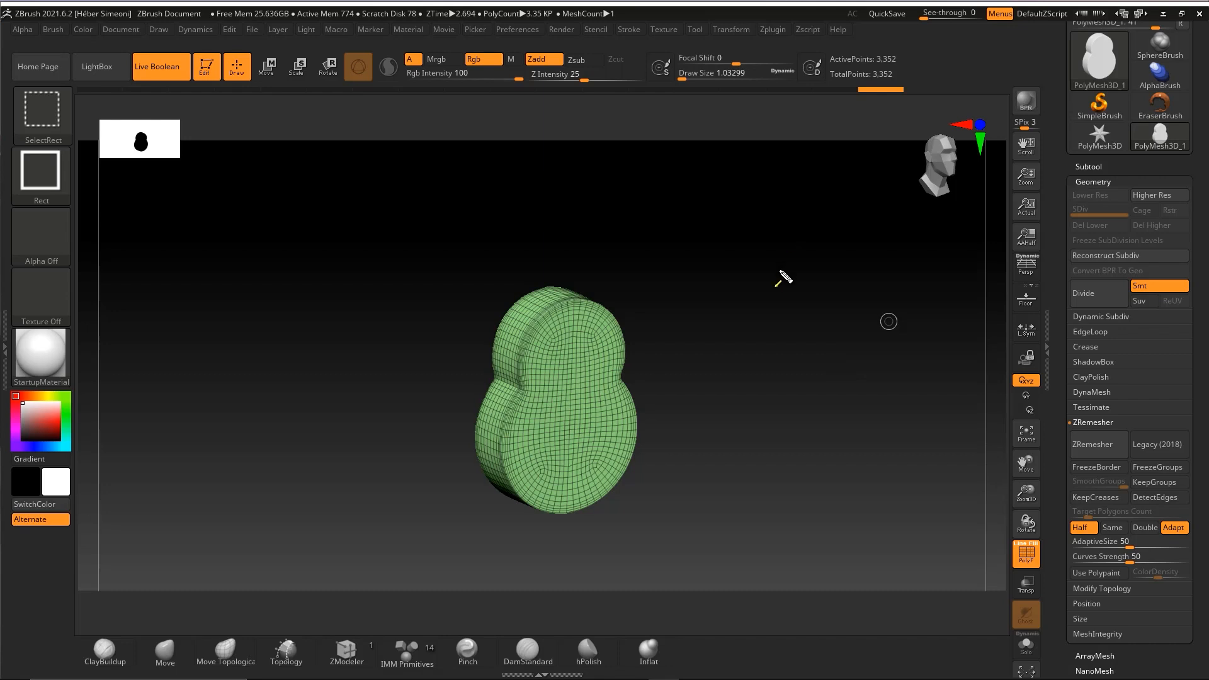
mouse_move(665, 445)
mouse_down()
mouse_move(1047, 195)
mouse_move(1097, 191)
mouse_move(1039, 533)
mouse_move(1078, 628)
mouse_up()
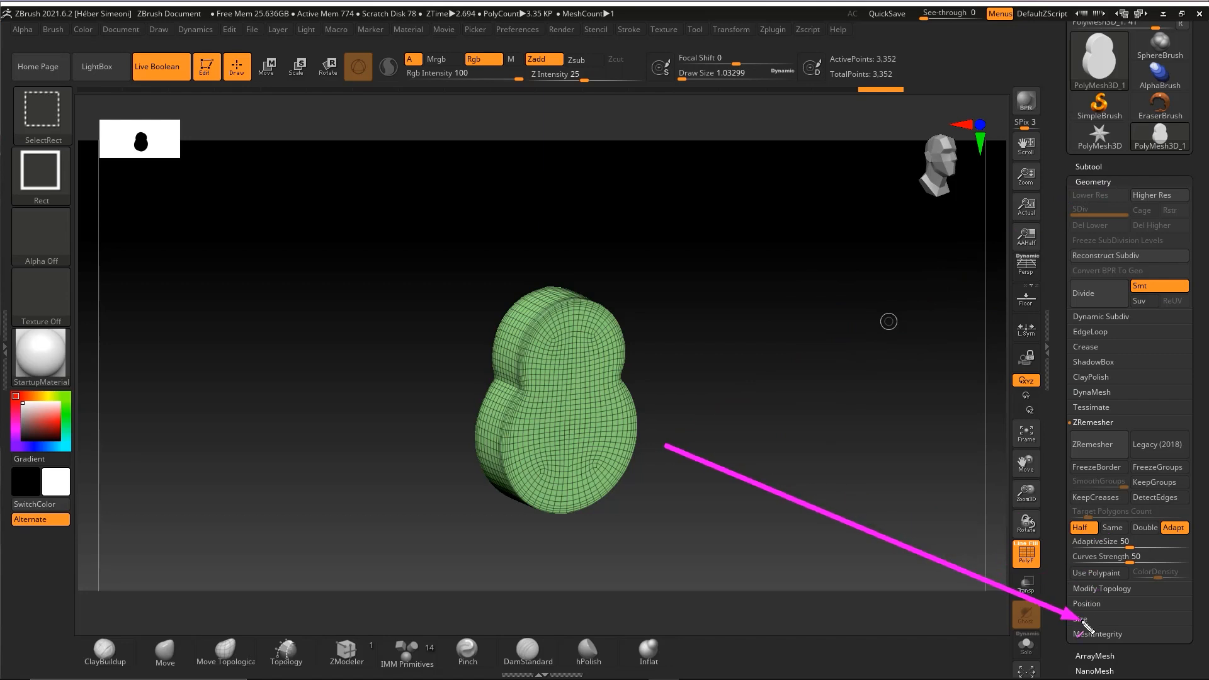
click(1085, 619)
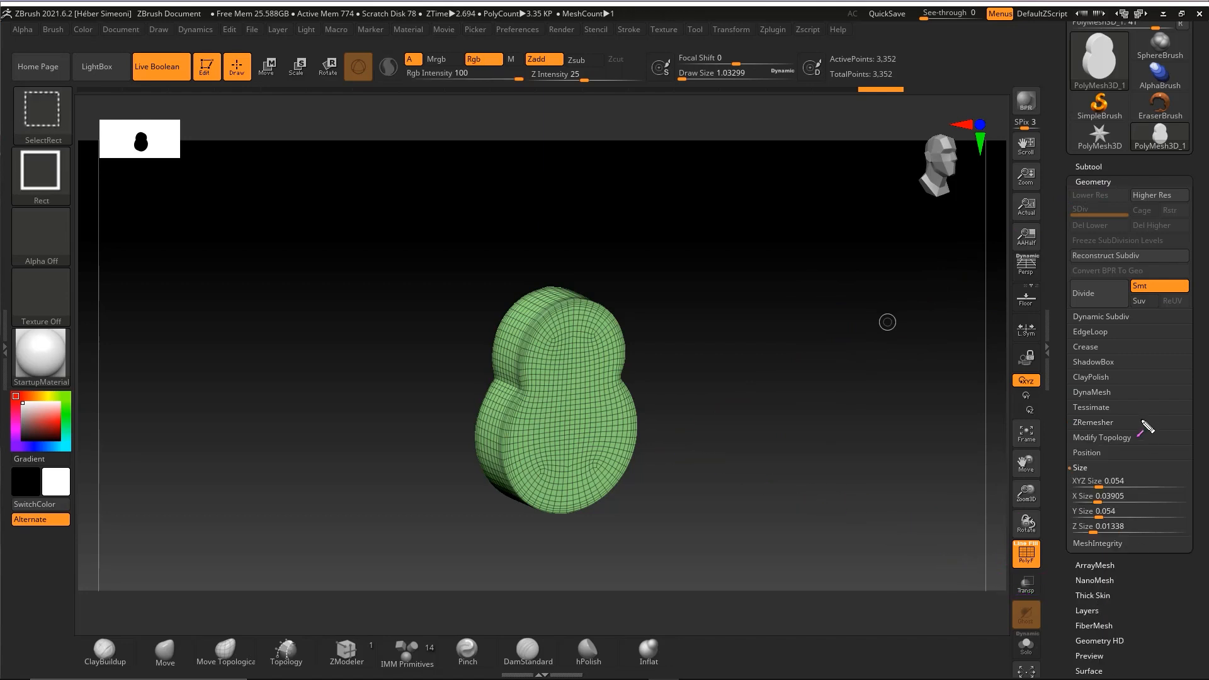
mouse_move(1162, 309)
ctrl+shift+mouse_down()
mouse_move(1095, 464)
mouse_move(1104, 480)
mouse_move(1096, 488)
mouse_move(1077, 472)
mouse_move(1090, 490)
mouse_move(1115, 486)
ctrl+shift+mouse_up()
click(1112, 484)
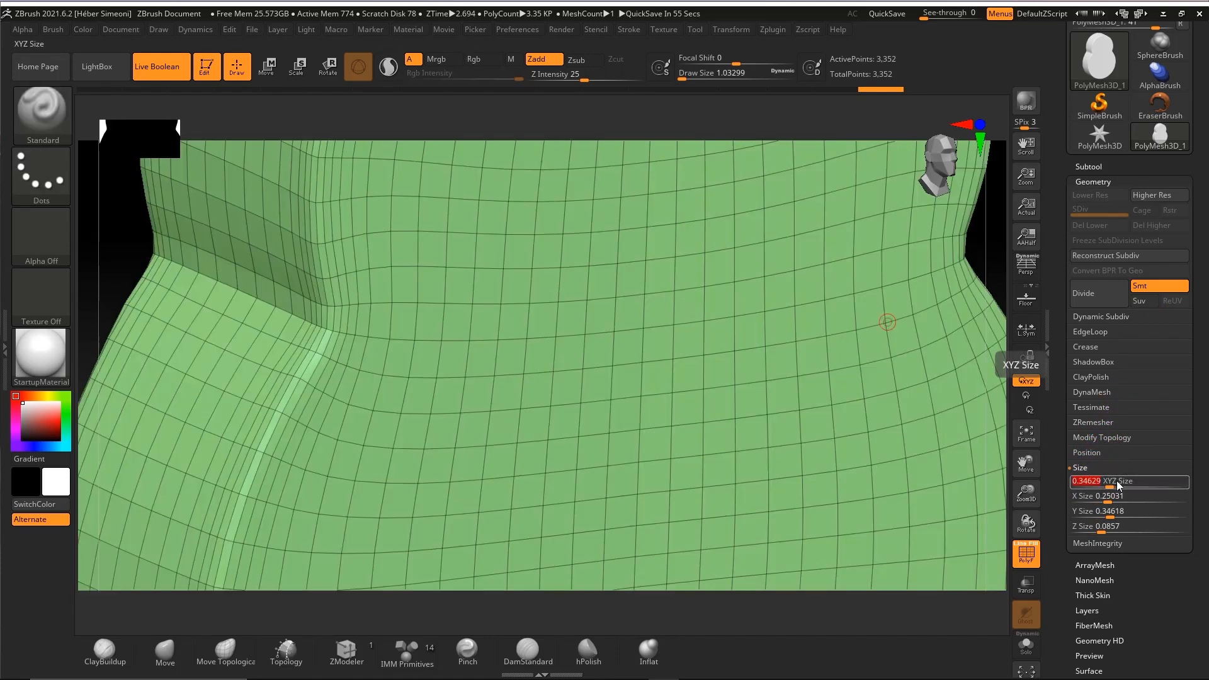
text(1)
key(Return)
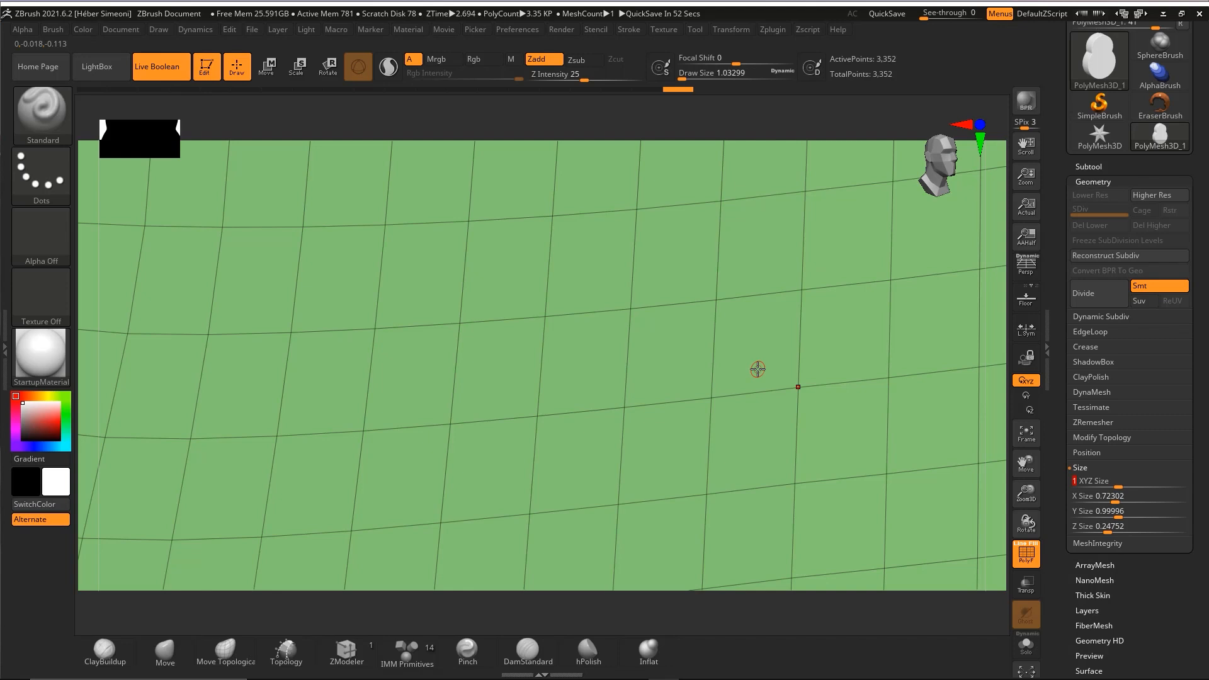
key(Return)
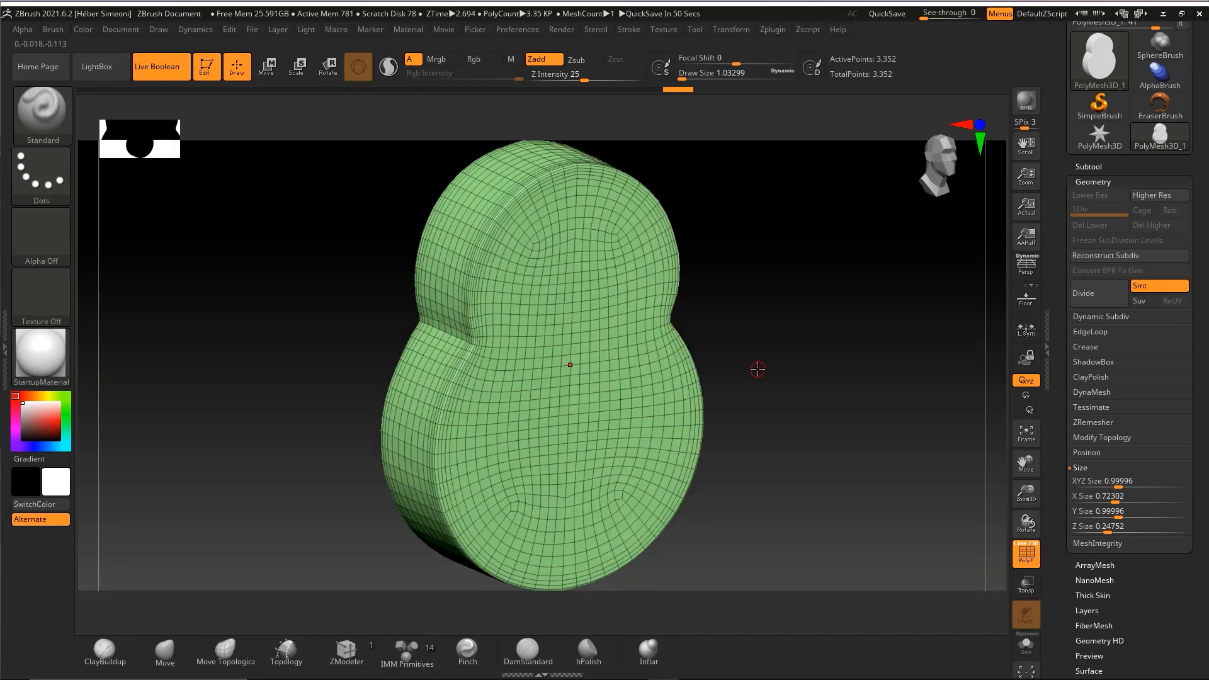
mouse_move(764, 350)
mouse_down()
mouse_move(792, 353)
mouse_move(766, 341)
mouse_move(768, 358)
mouse_up()
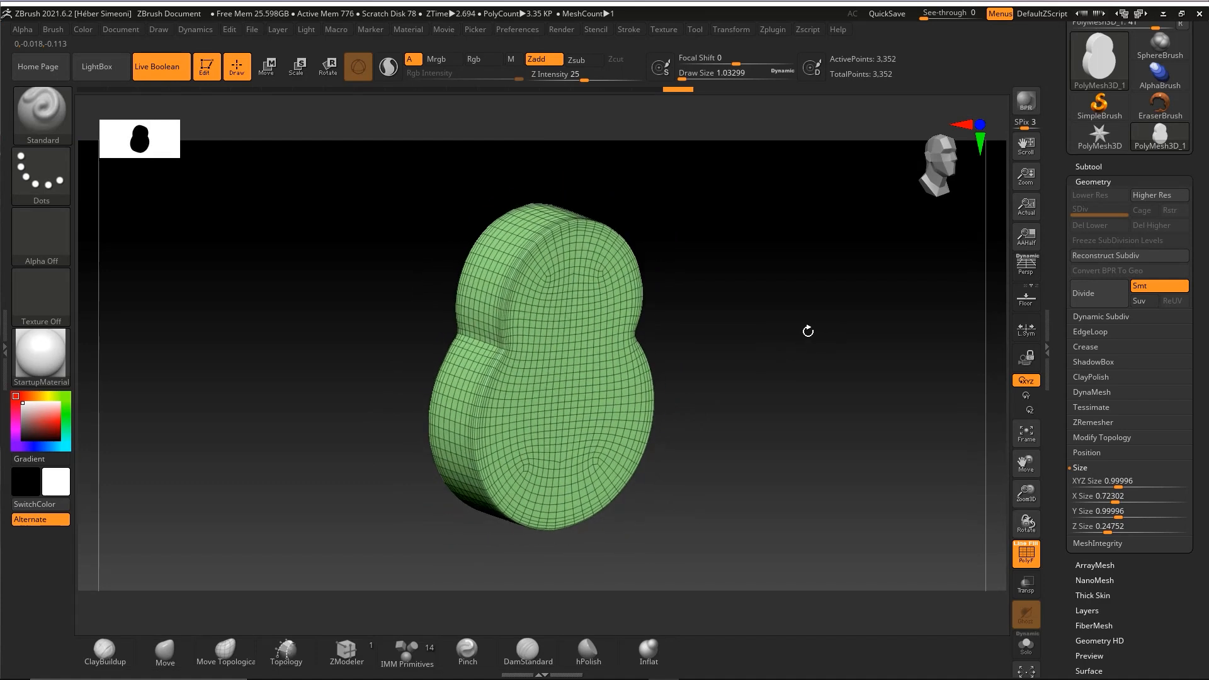
- Insert a Cylinder3D as a second subtool below the remeshed shape and view it from the side
key(ctrl+shift)
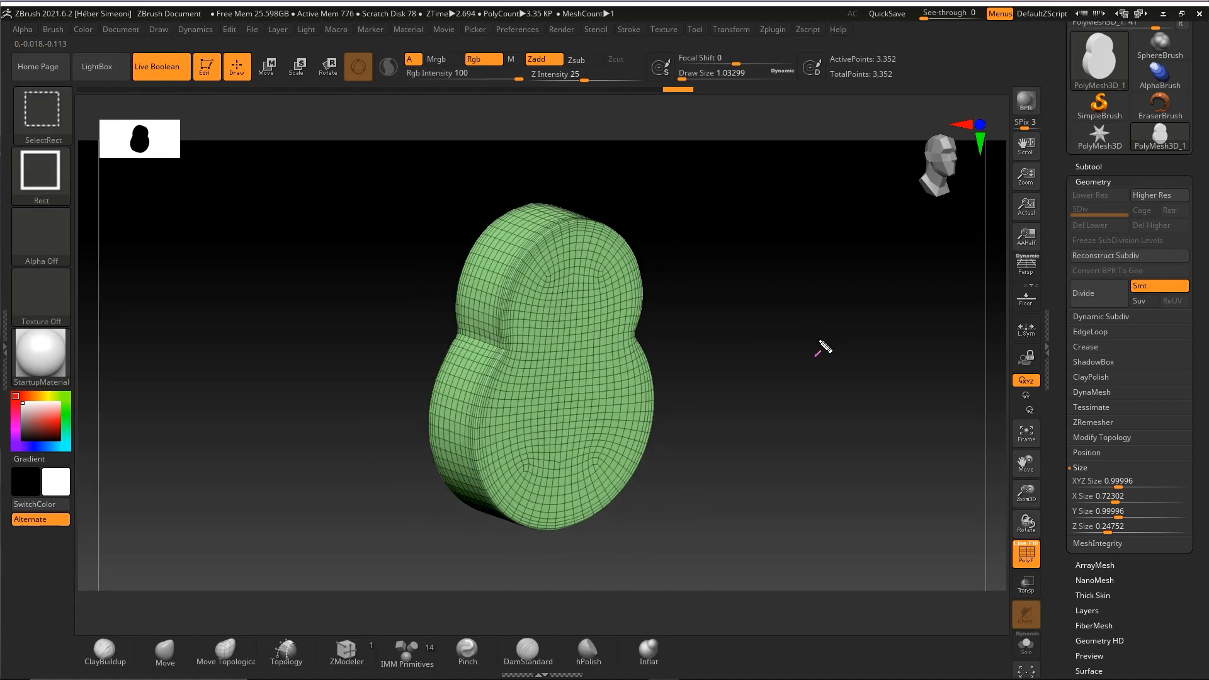
click(1085, 166)
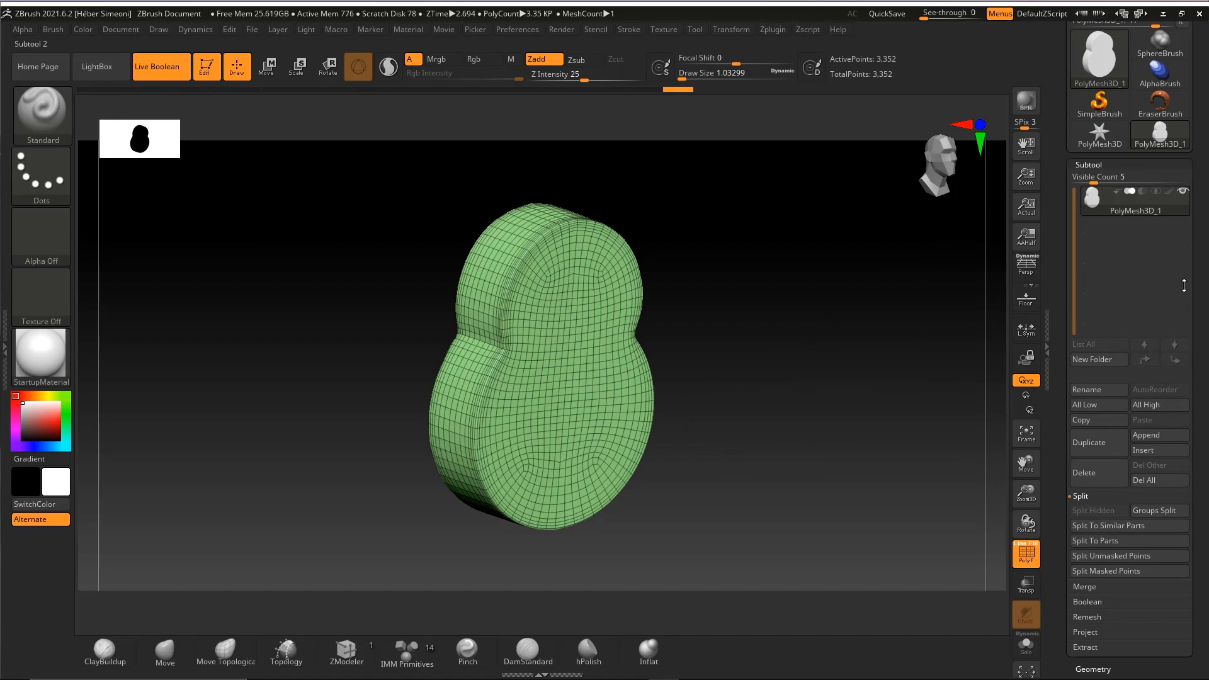
ctrl+shift+drag(1170, 242, 1157, 435)
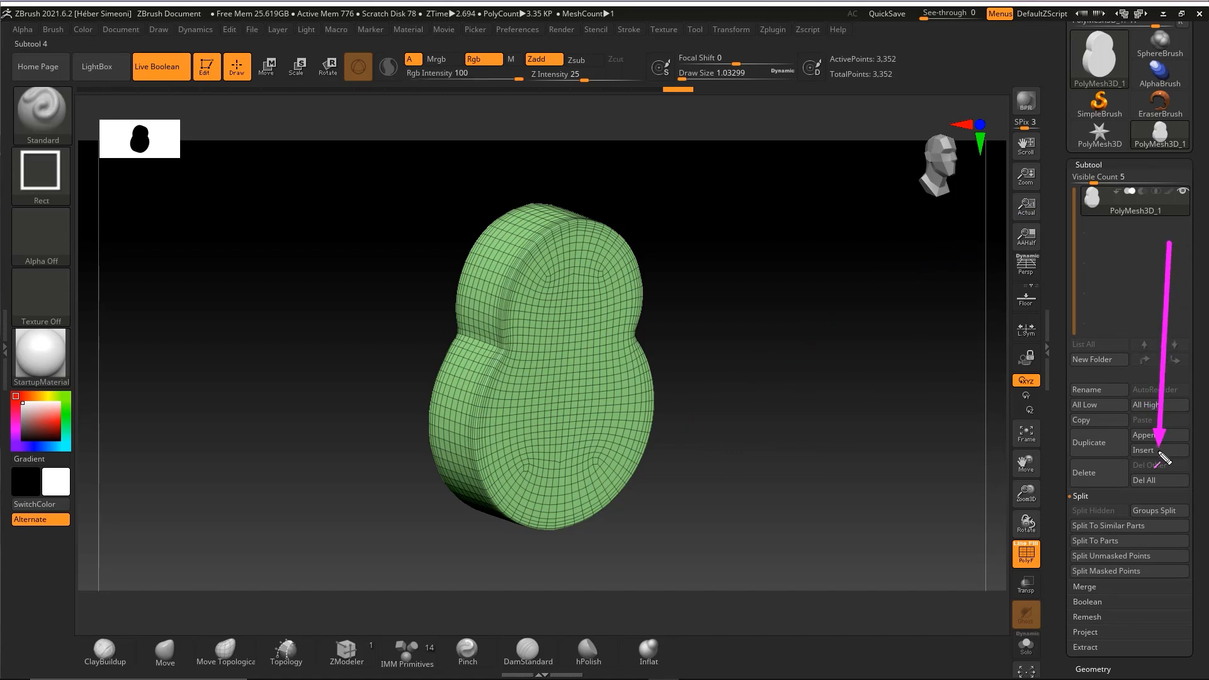
click(1155, 451)
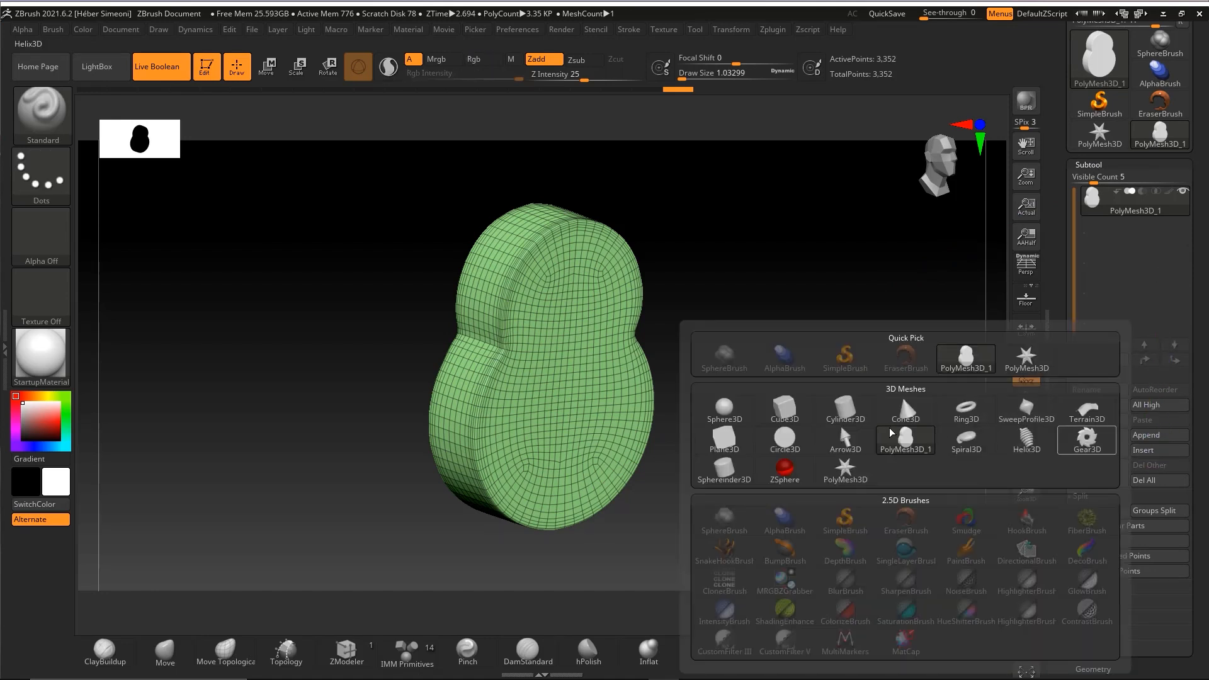
click(845, 420)
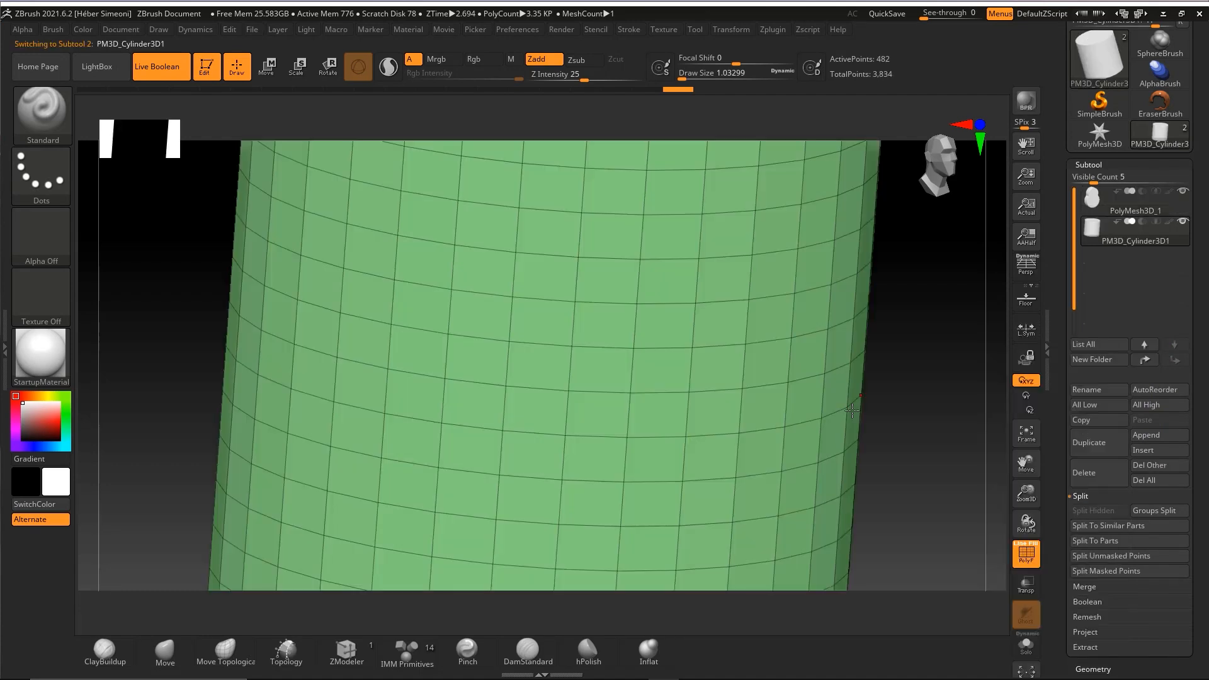
key(f)
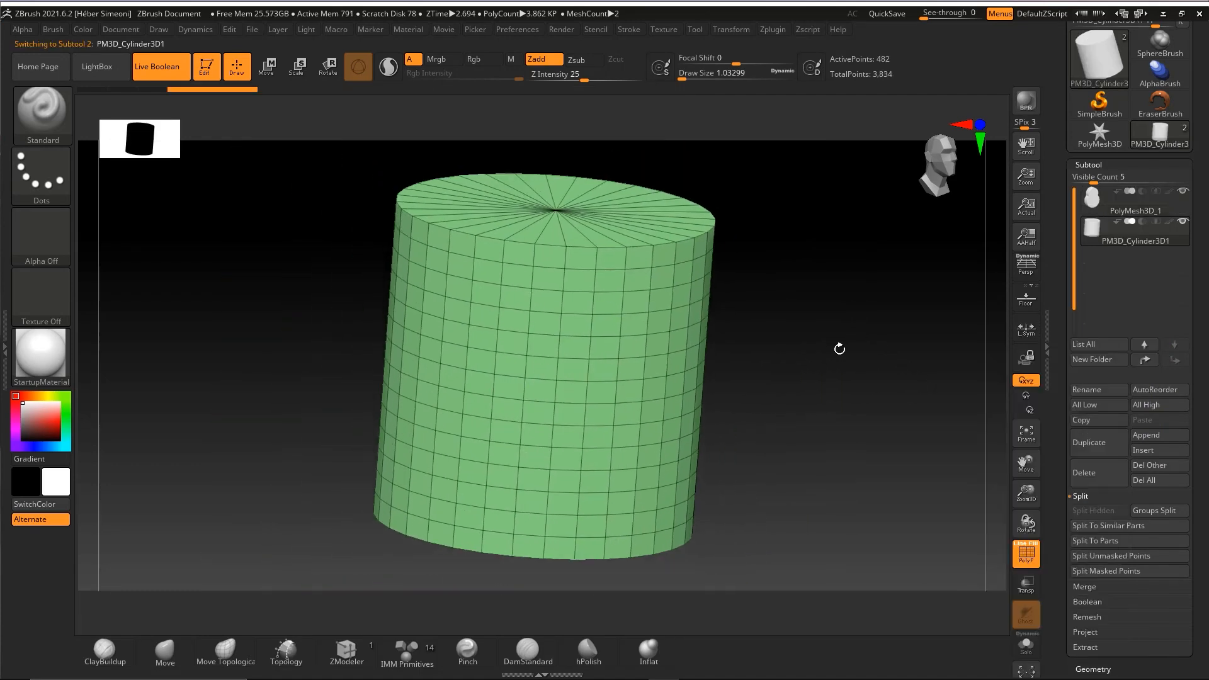
shift+drag(840, 345, 833, 342)
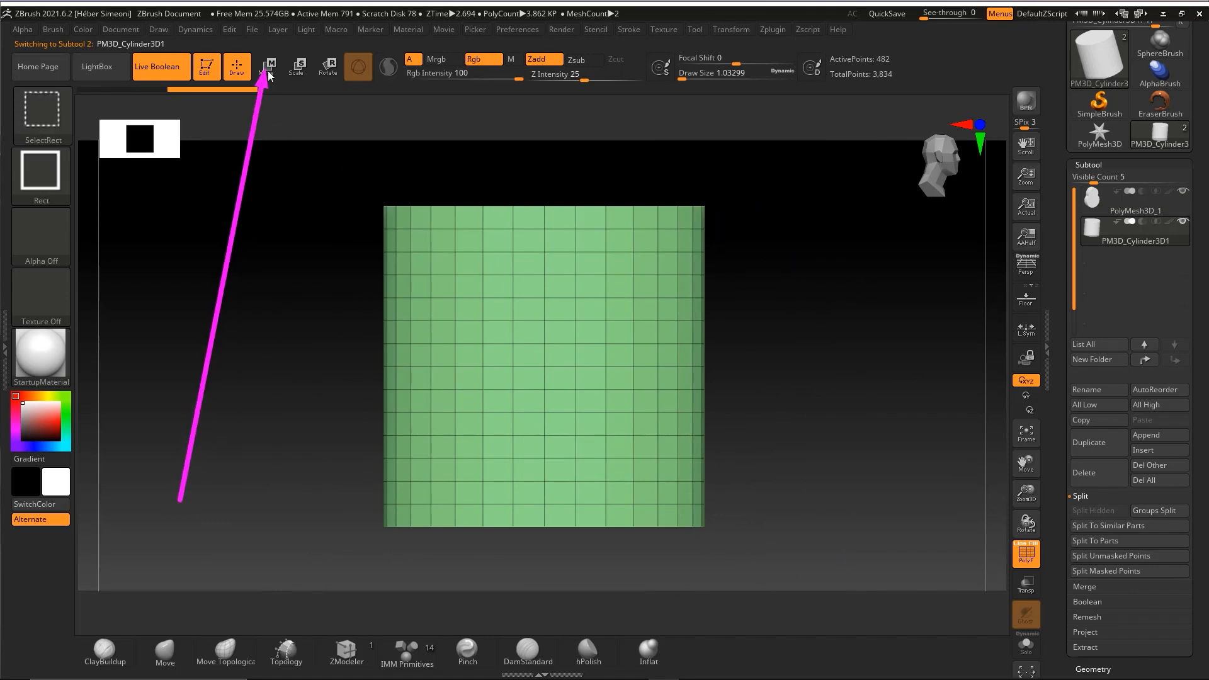
- Scale the cylinder down uniformly with the Gizmo until it is less than half the height of the fused shape
click(266, 66)
drag(549, 362, 443, 446)
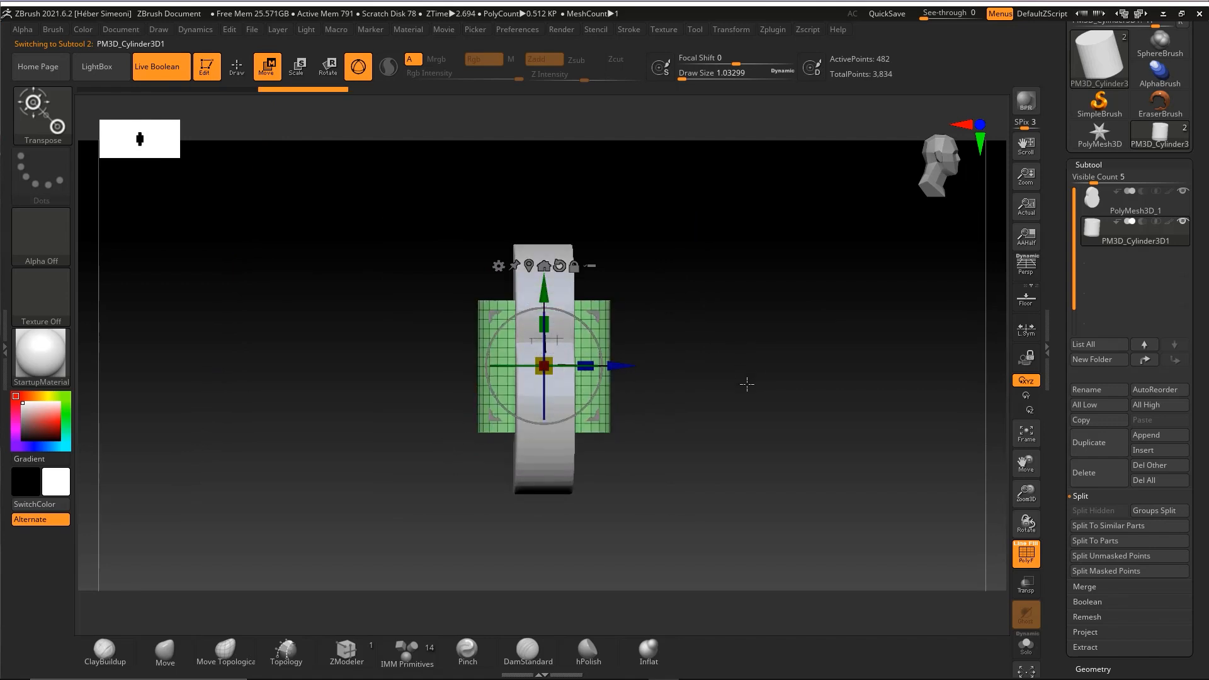
drag(745, 384, 709, 303)
drag(544, 365, 642, 350)
shift+drag(734, 341, 770, 340)
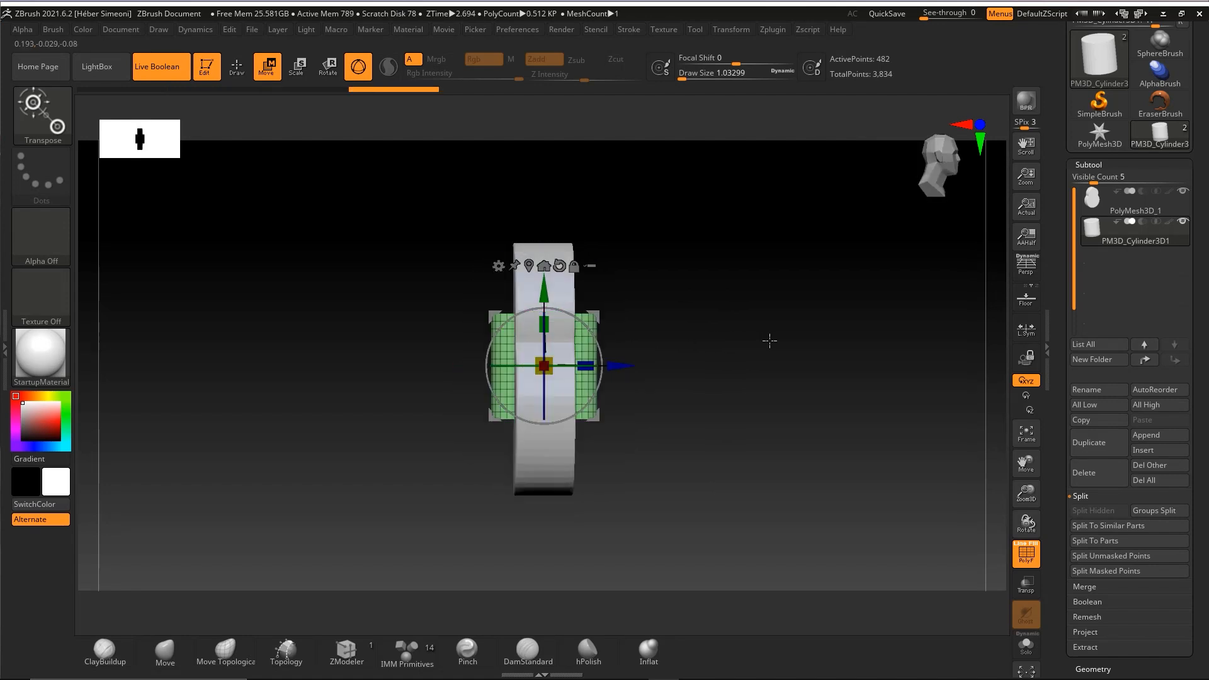
- Rotate the cylinder 90 degrees so its axis runs through the shape's thickness, and move it along Y toward the front face
key(ctrl+shift+3)
mouse_move(684, 138)
mouse_down()
mouse_move(611, 263)
mouse_move(549, 316)
mouse_move(583, 394)
mouse_move(521, 316)
mouse_move(549, 396)
mouse_move(516, 394)
mouse_up()
key(Escape)
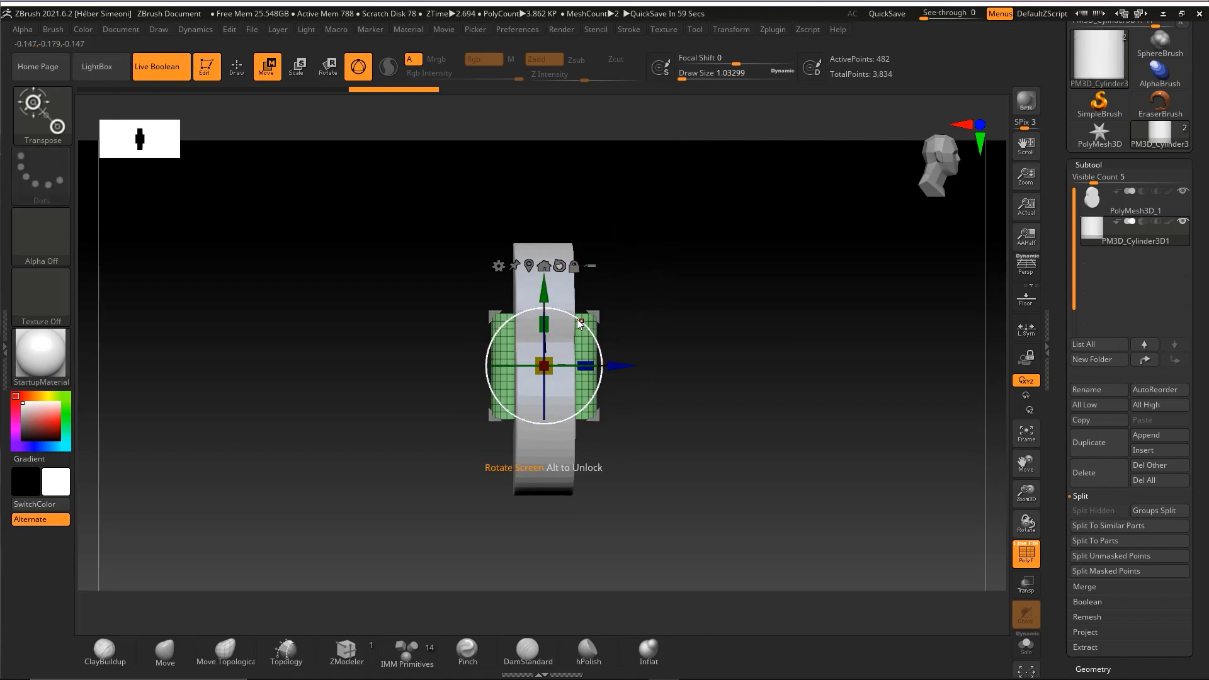
mouse_move(579, 321)
mouse_down()
mouse_move(607, 354)
mouse_move(606, 406)
mouse_move(625, 383)
mouse_move(620, 411)
mouse_move(630, 404)
mouse_move(644, 429)
mouse_move(652, 411)
mouse_move(648, 425)
mouse_up()
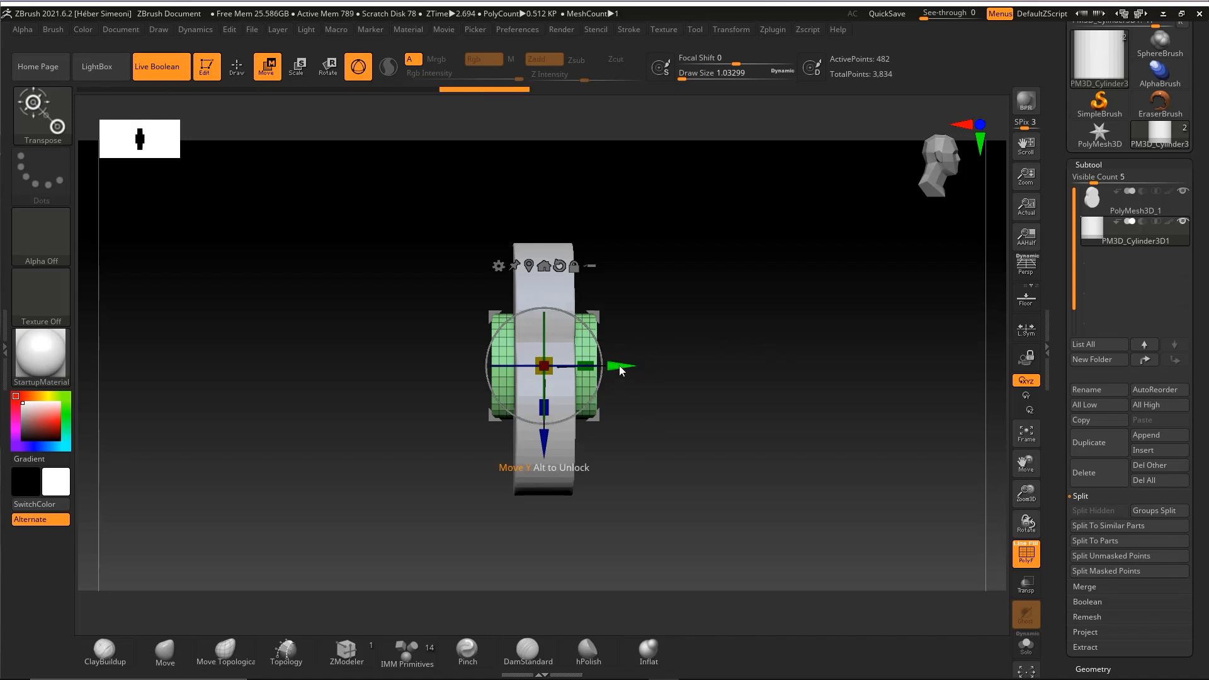
drag(620, 366, 651, 366)
shift+drag(728, 360, 705, 358)
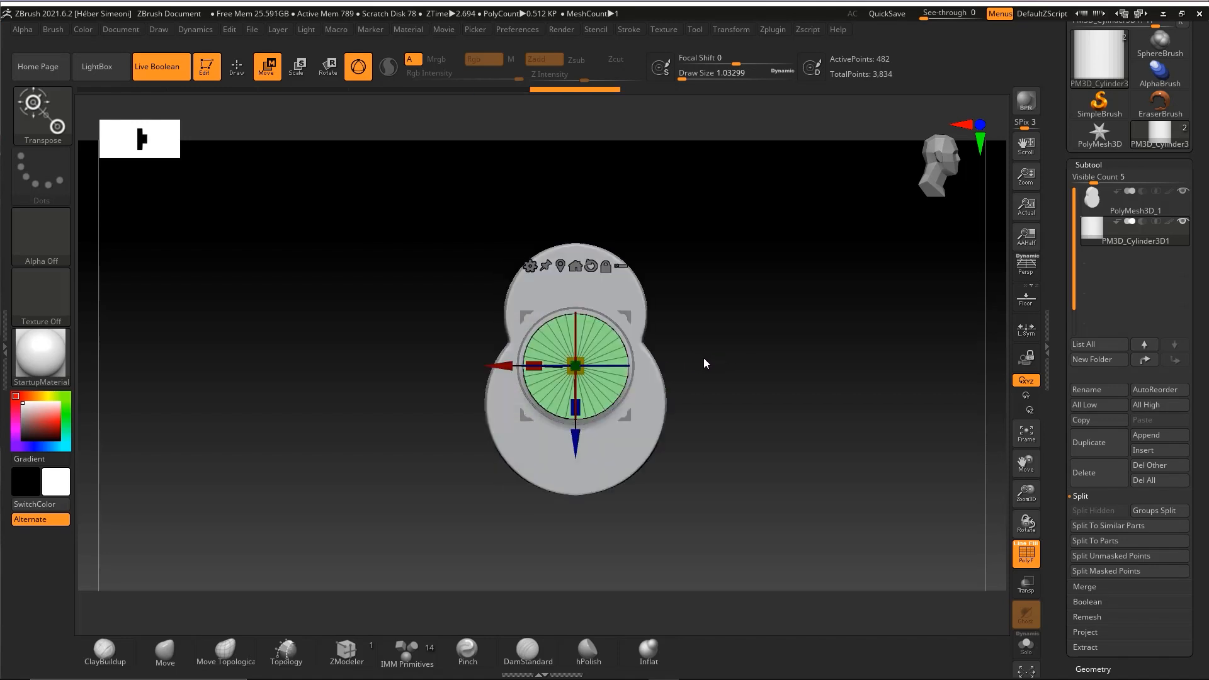
- Shrink the cylinder slightly and move it up along its Z axis to the narrow waist of the fused shape
drag(583, 358, 580, 362)
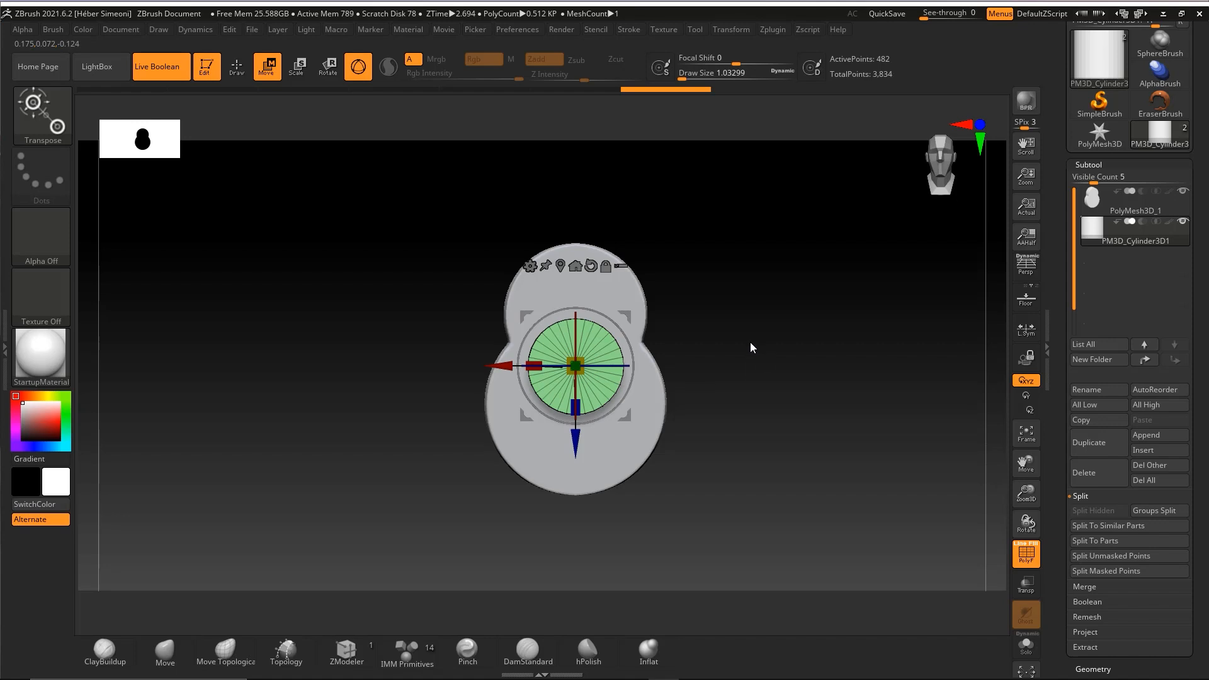
key(ctrl+2)
mouse_move(760, 237)
mouse_down()
mouse_move(573, 364)
mouse_move(655, 348)
mouse_move(600, 346)
mouse_move(583, 370)
mouse_move(655, 348)
mouse_move(616, 329)
mouse_move(576, 441)
mouse_move(576, 423)
mouse_up()
key(Escape)
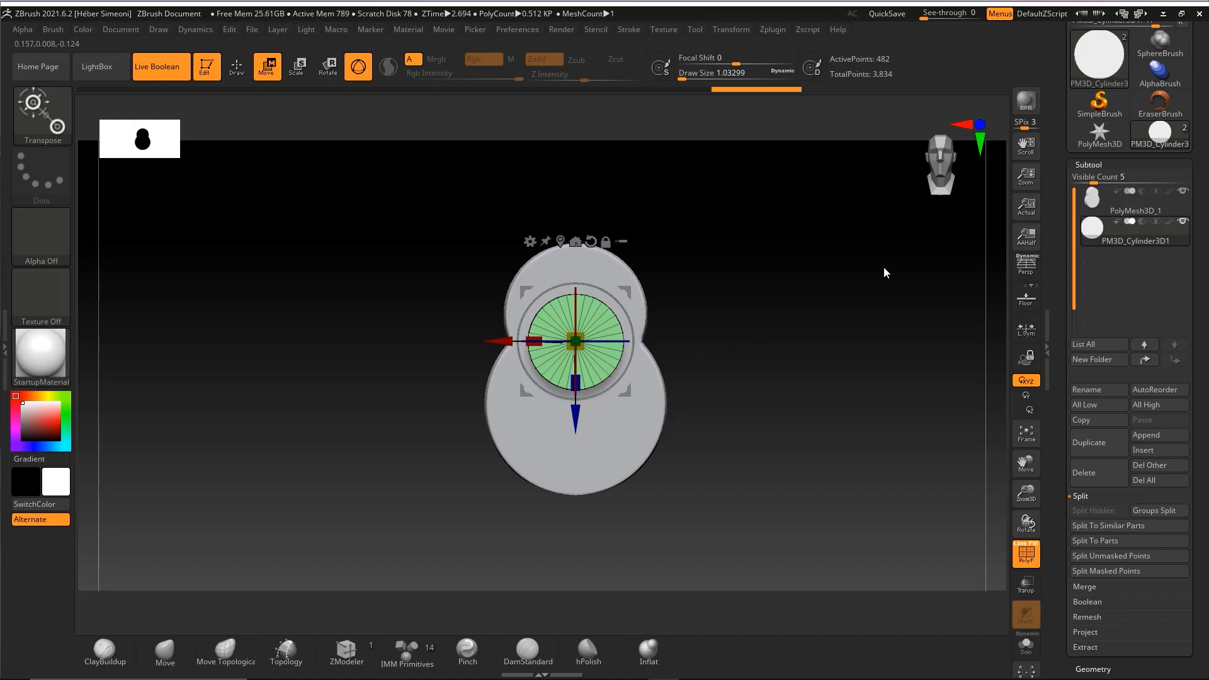
drag(772, 237, 592, 349)
key(Escape)
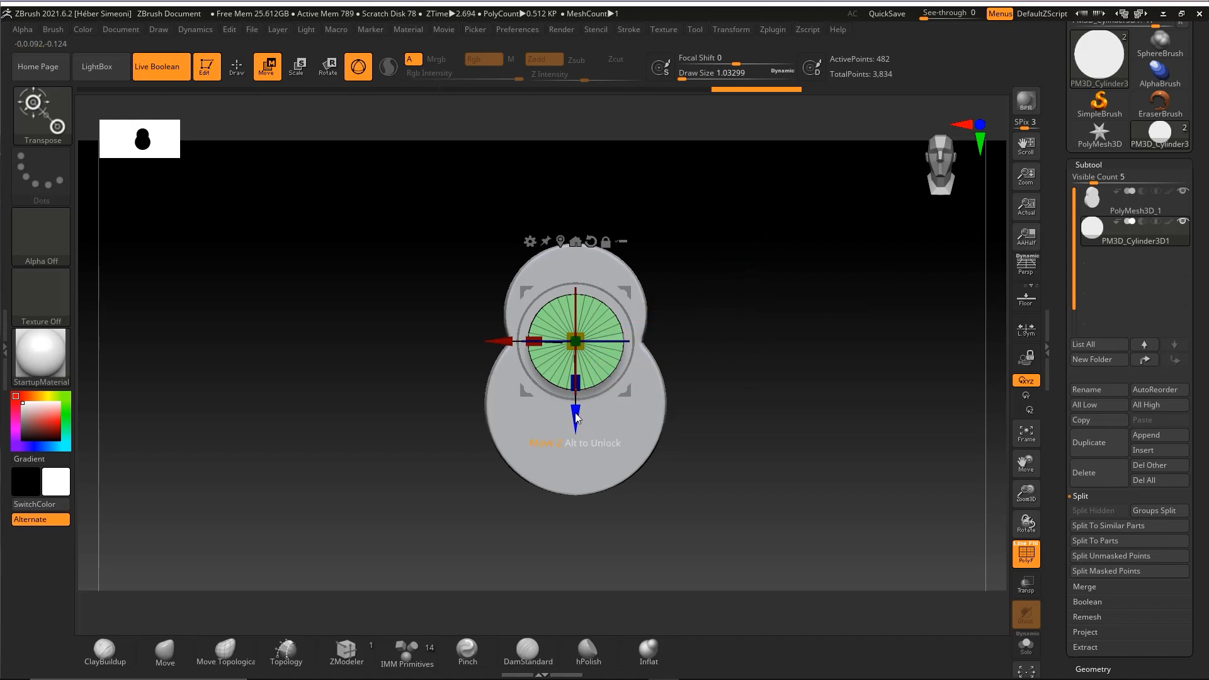
drag(576, 418, 576, 413)
mouse_move(715, 372)
mouse_down()
mouse_move(804, 363)
mouse_move(815, 379)
mouse_up()
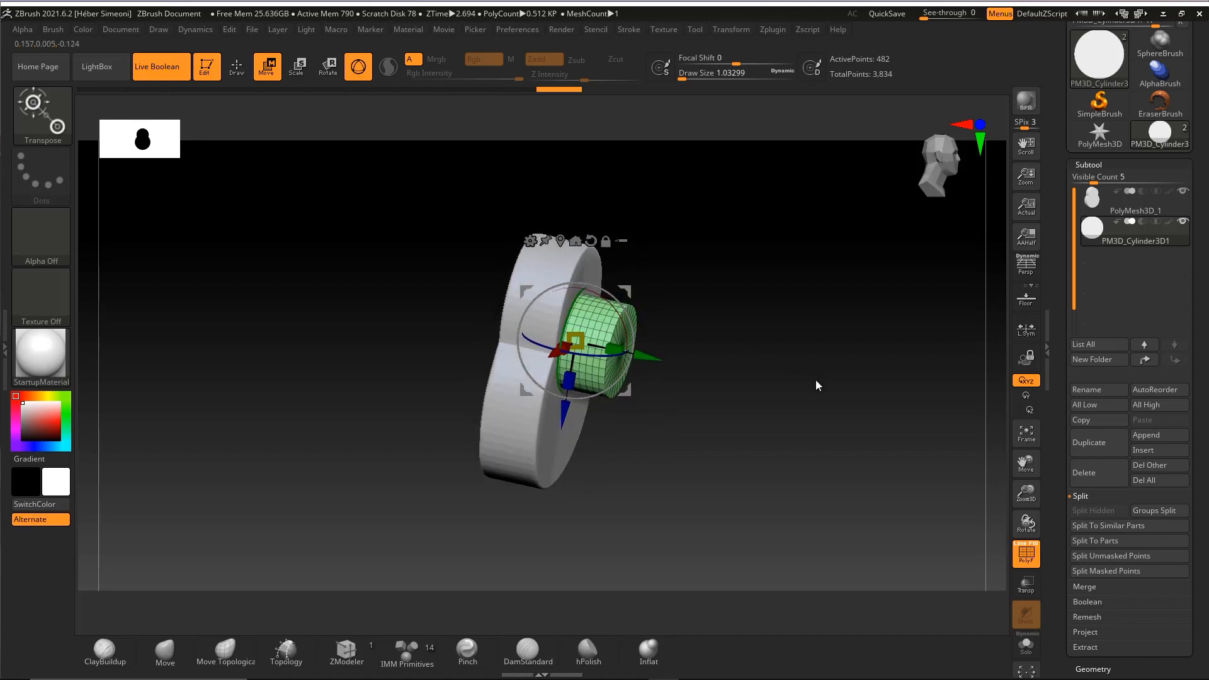
key(q)
drag(794, 327, 793, 334)
key(w)
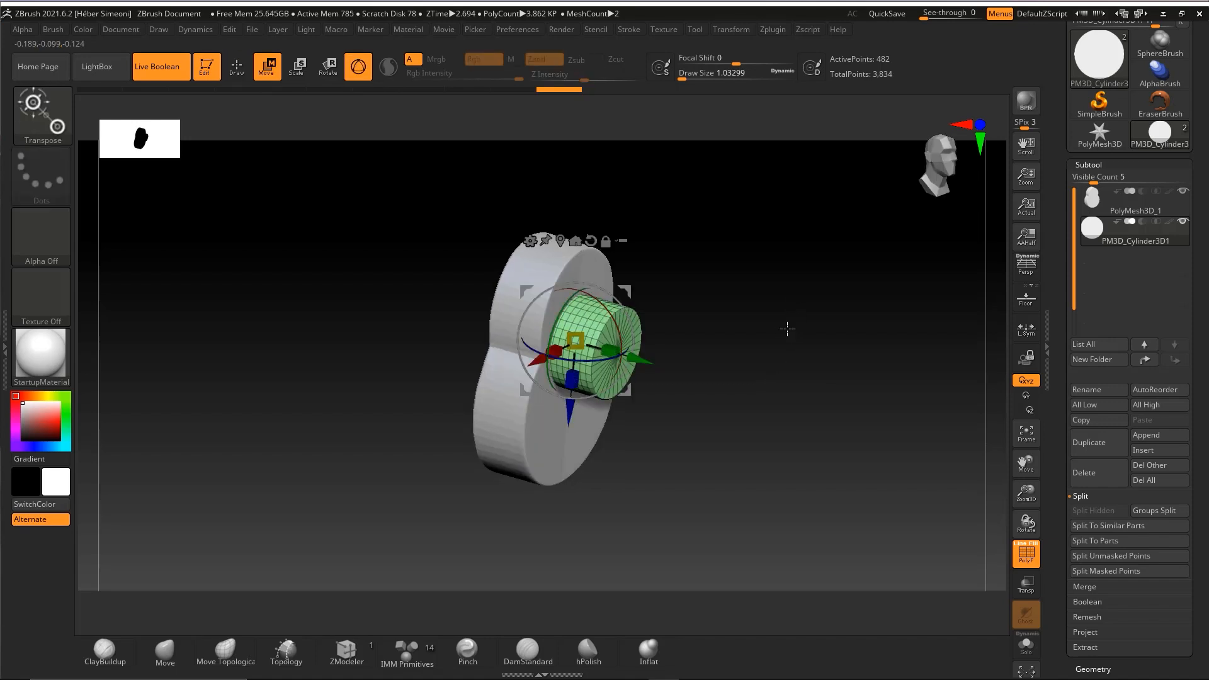
key(q)
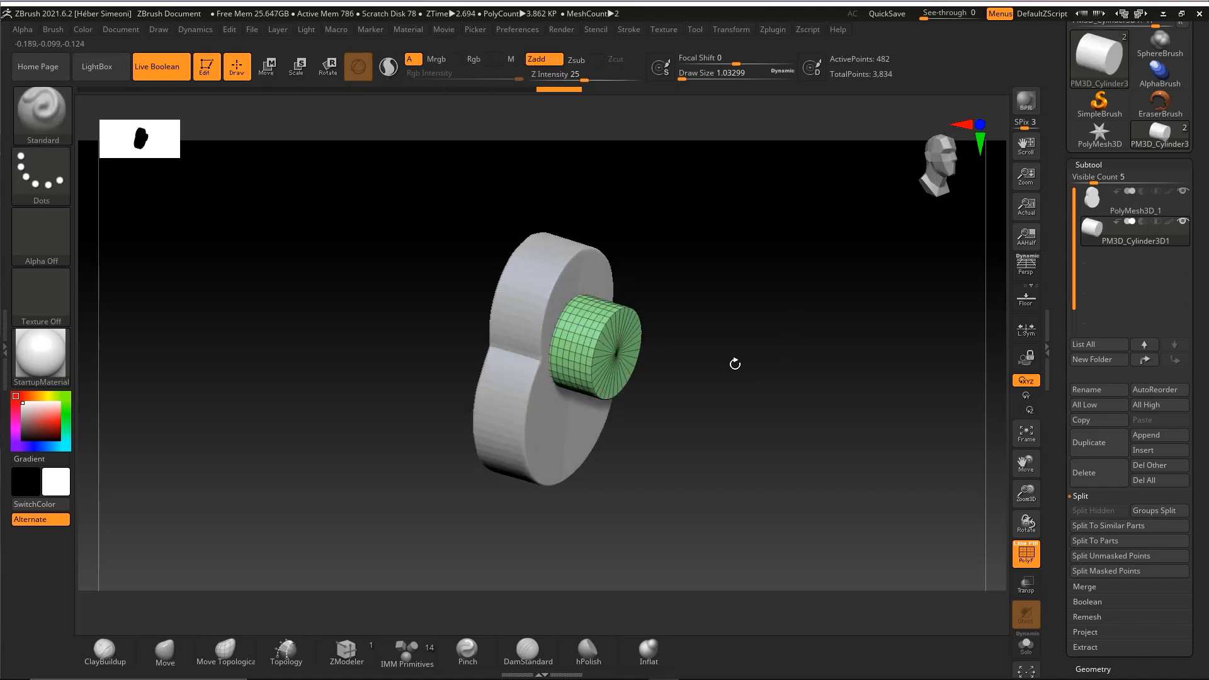
key(ctrl+shift)
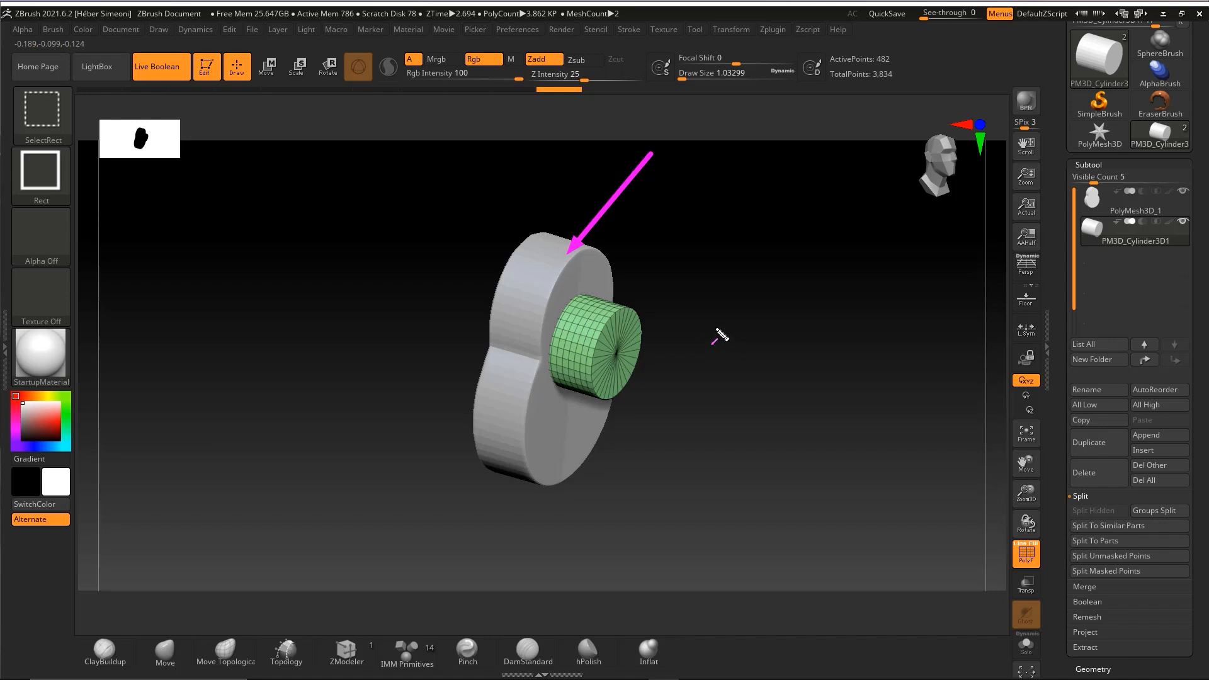
key(y)
mouse_move(767, 250)
ctrl+shift+mouse_down()
mouse_move(691, 275)
mouse_move(630, 328)
ctrl+shift+mouse_up()
key(ctrl+z)
key(ctrl+z)
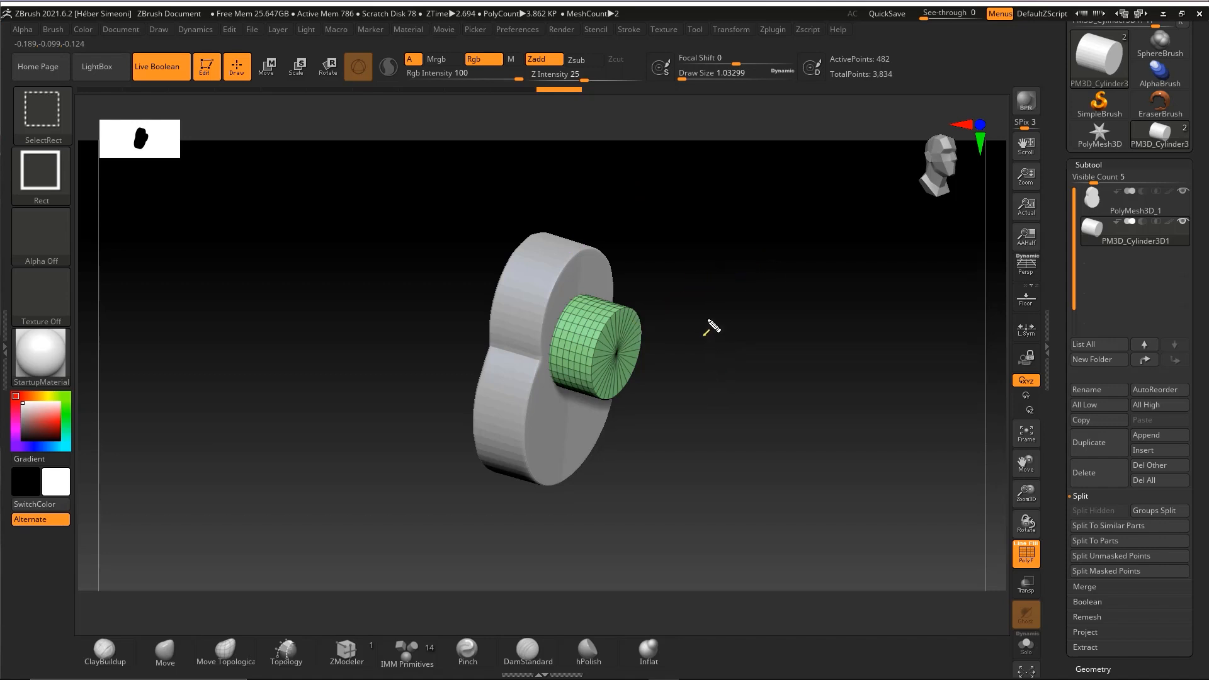
mouse_move(321, 487)
ctrl+shift+mouse_down()
mouse_move(256, 262)
mouse_move(176, 83)
ctrl+shift+mouse_up()
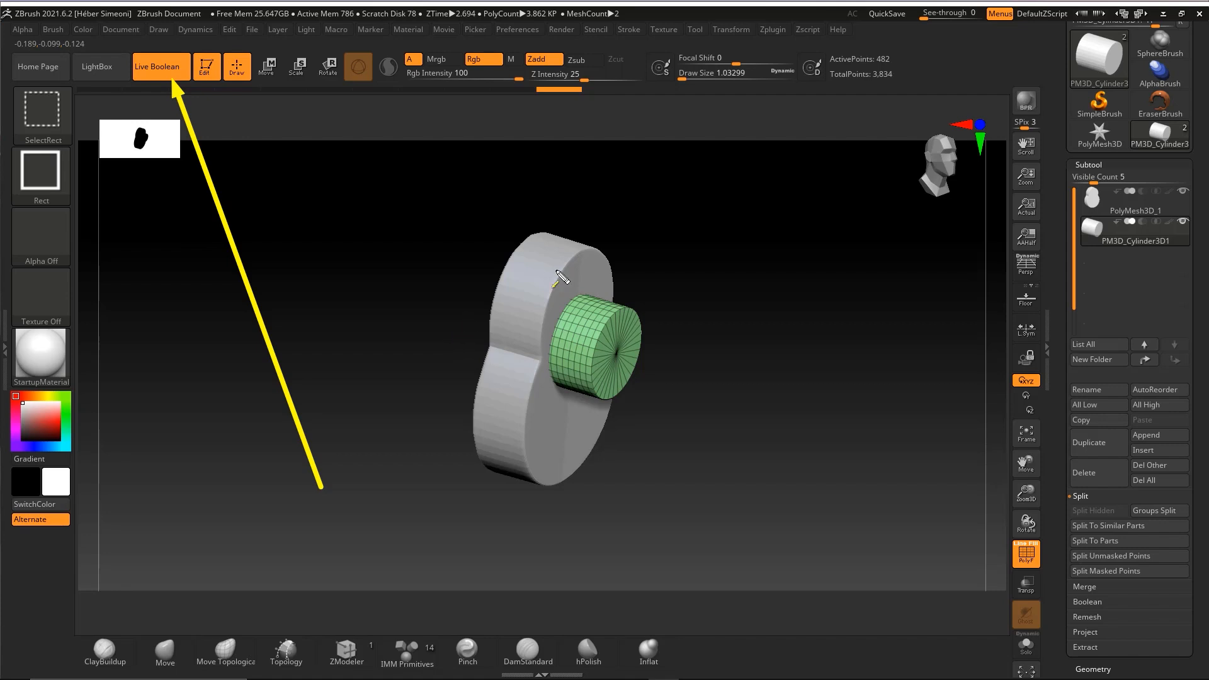
key(ctrl+z)
- Set the cylinder subtool to Boolean subtraction and turn off the polyframe to preview the hole in the shape
mouse_move(703, 531)
ctrl+shift+mouse_down()
mouse_move(905, 424)
mouse_move(1124, 191)
mouse_move(1075, 221)
mouse_move(1075, 235)
mouse_move(1101, 212)
mouse_move(1130, 232)
mouse_move(1160, 229)
mouse_move(1124, 233)
mouse_move(1142, 224)
ctrl+shift+mouse_up()
click(1142, 222)
mouse_move(796, 368)
mouse_down()
mouse_move(773, 380)
mouse_move(784, 376)
mouse_up()
ctrl+shift+drag(729, 260, 1037, 564)
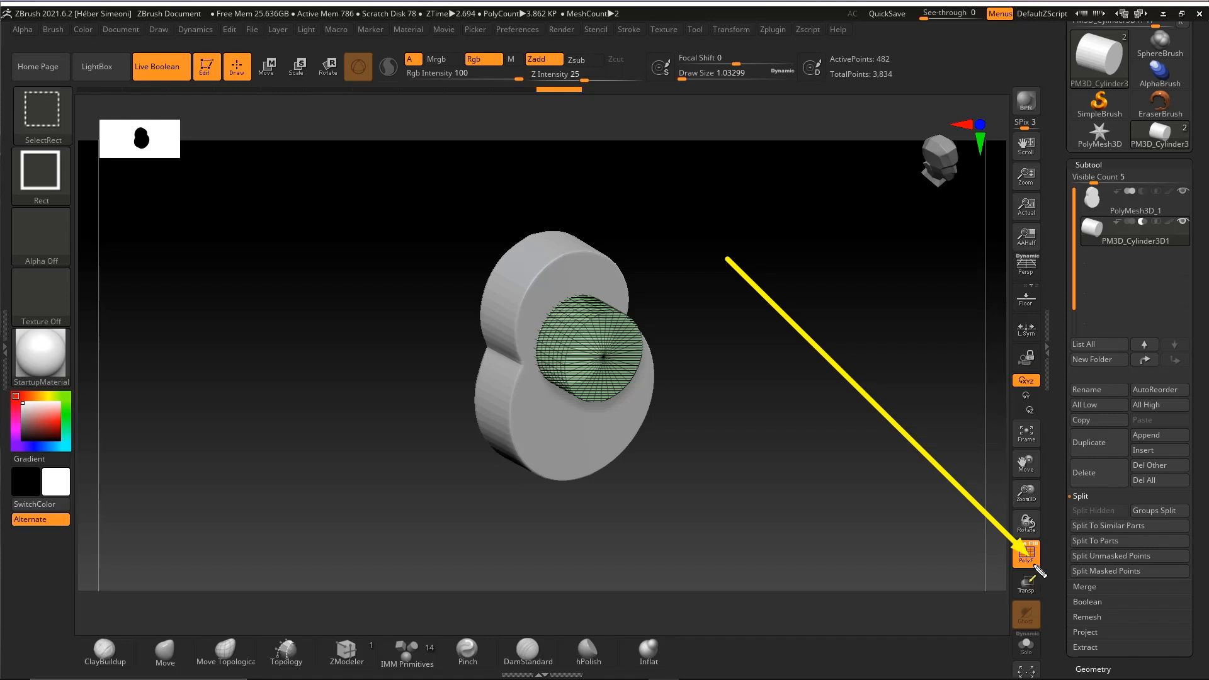
click(1028, 557)
drag(783, 367, 791, 339)
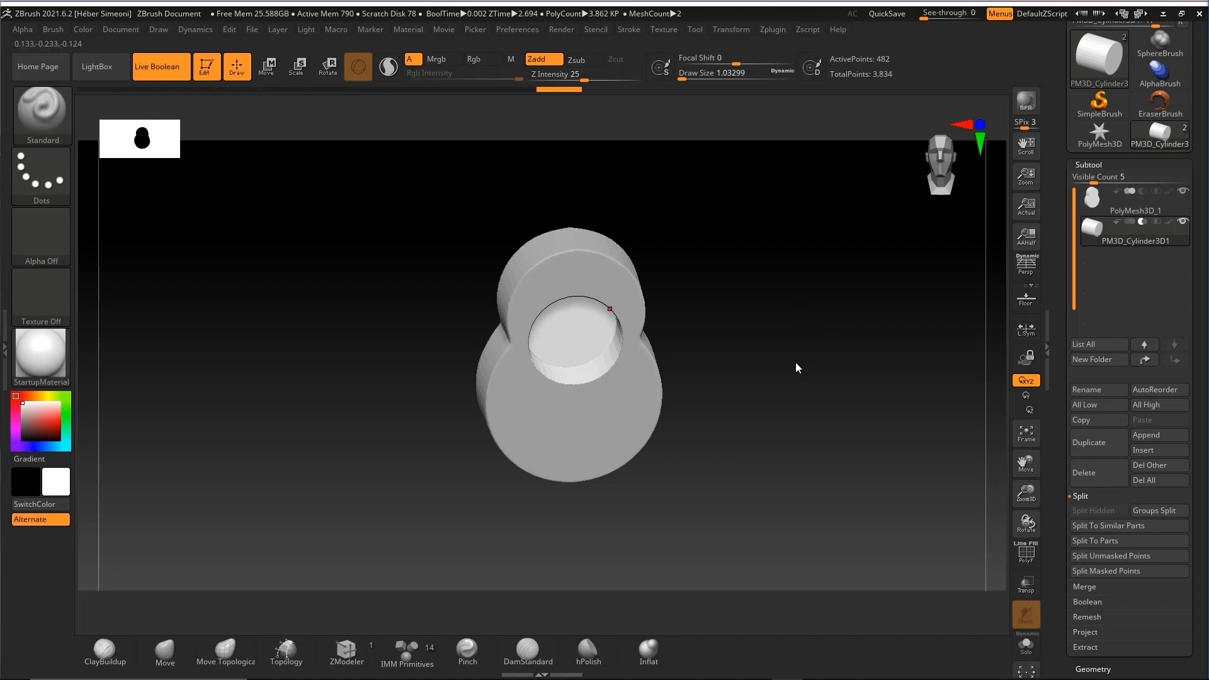
drag(797, 364, 813, 351)
- Make the PolyMesh3D_1 subtool active, then switch back to the cylinder subtool to compare the two Boolean parts
key(ctrl+2)
mouse_move(758, 201)
mouse_down()
mouse_move(552, 359)
mouse_move(574, 355)
mouse_move(576, 246)
mouse_move(533, 264)
mouse_move(476, 434)
mouse_move(491, 475)
mouse_up()
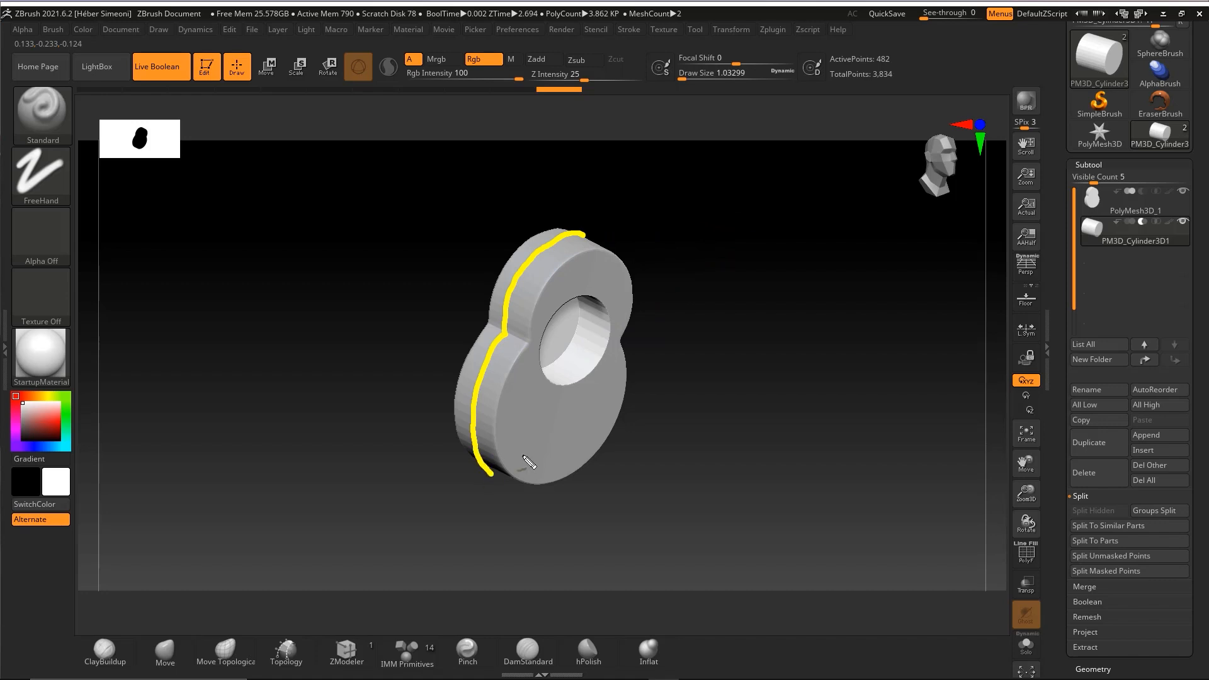
mouse_move(692, 511)
mouse_down()
mouse_move(901, 340)
mouse_move(1083, 159)
mouse_move(1094, 199)
mouse_up()
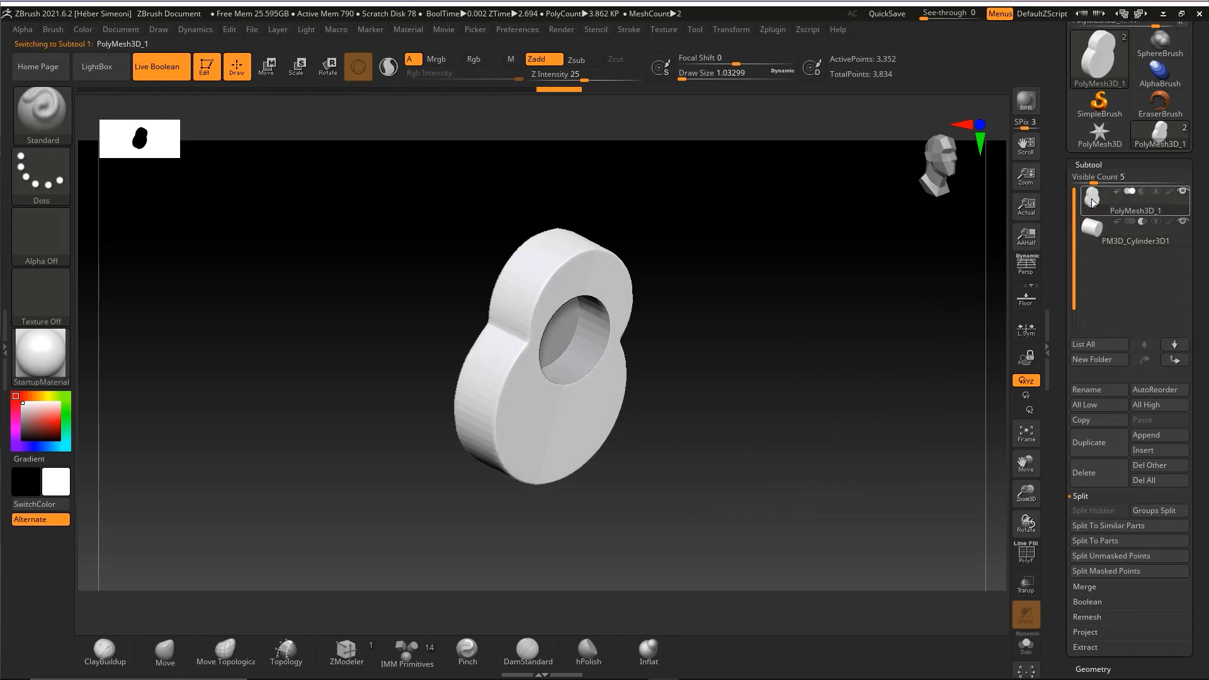
click(1099, 239)
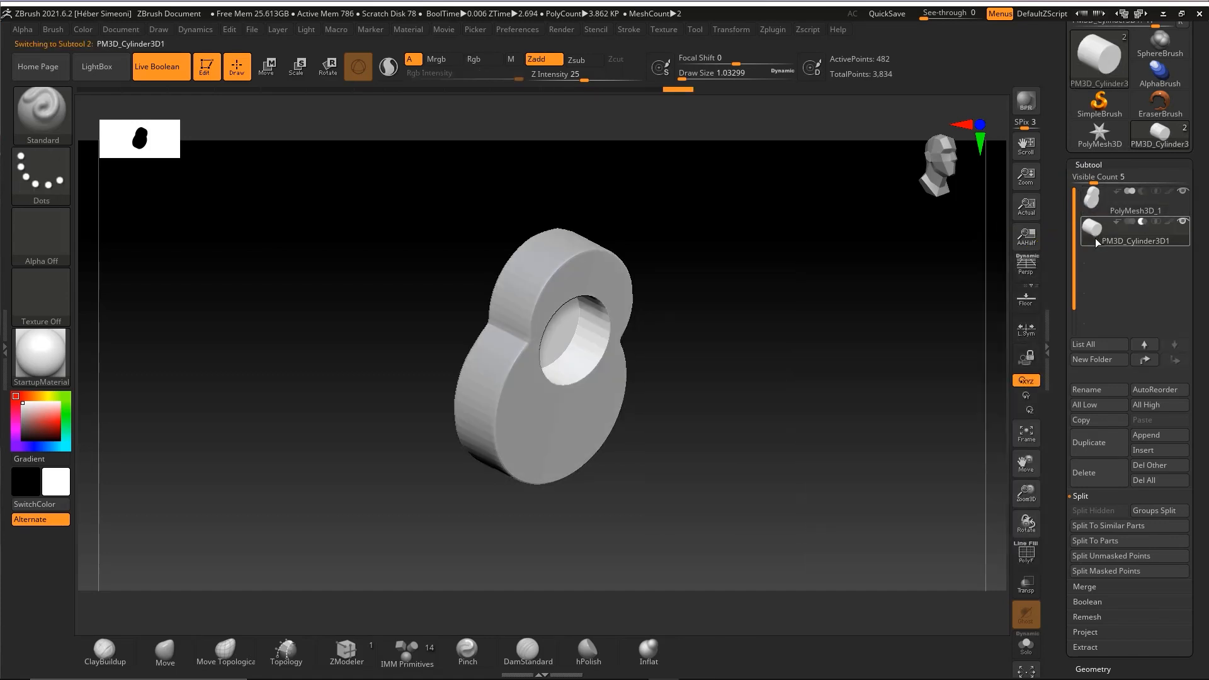
- Make the PolyMesh3D_1 subtool active and choose the CurveTubeSnap brush
click(1094, 205)
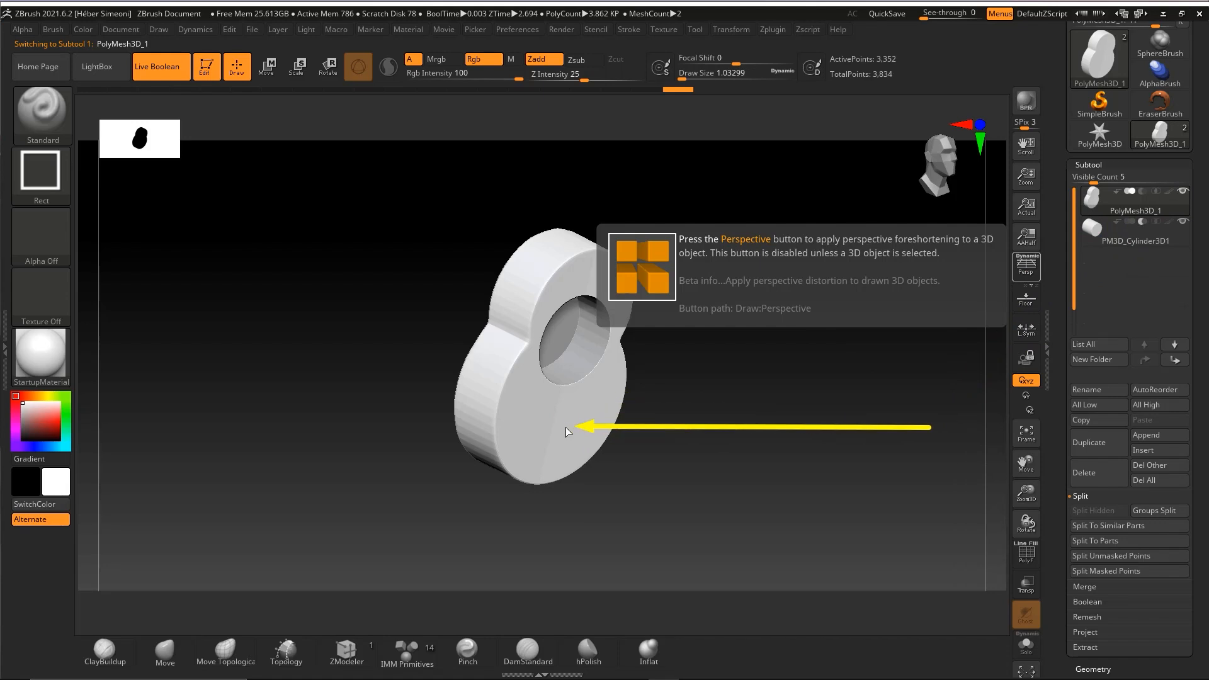
click(1095, 230)
click(1094, 206)
key(ctrl+shift)
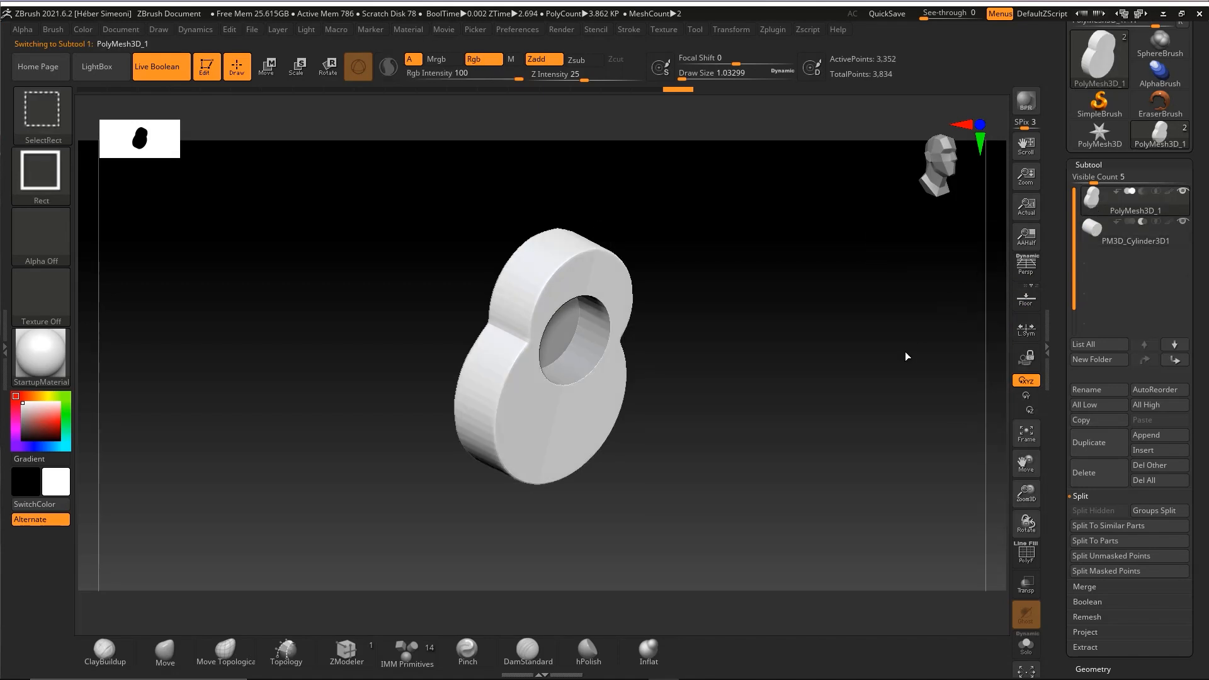
click(49, 124)
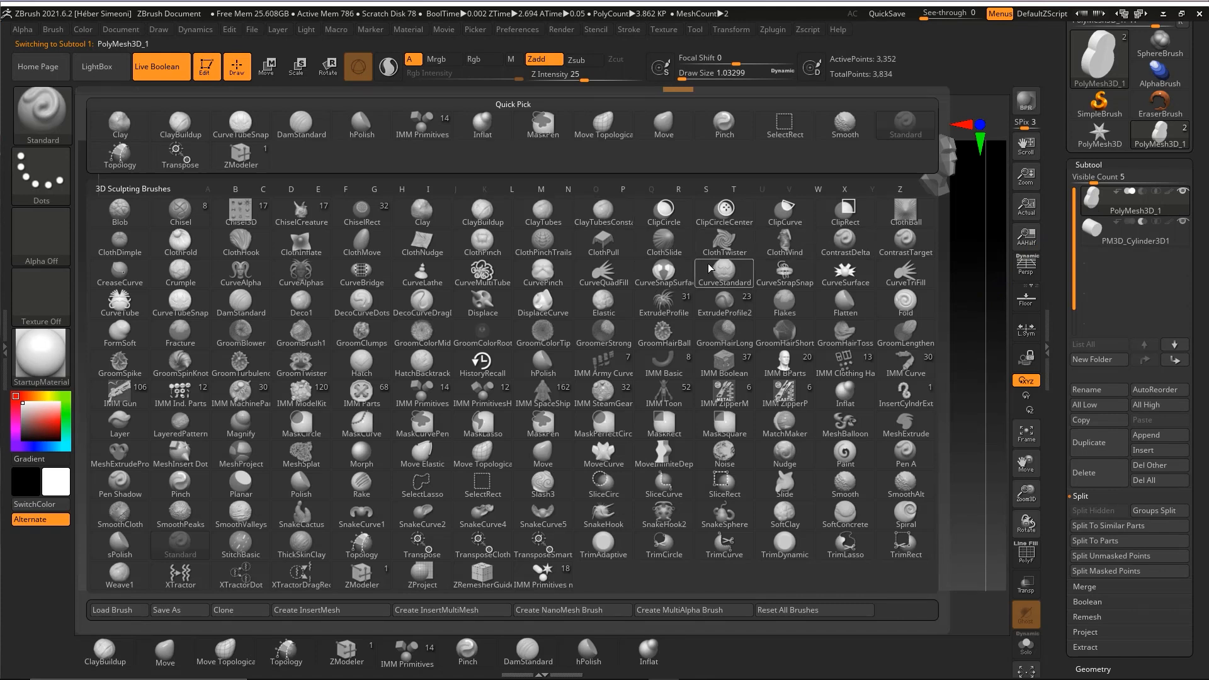
key(c)
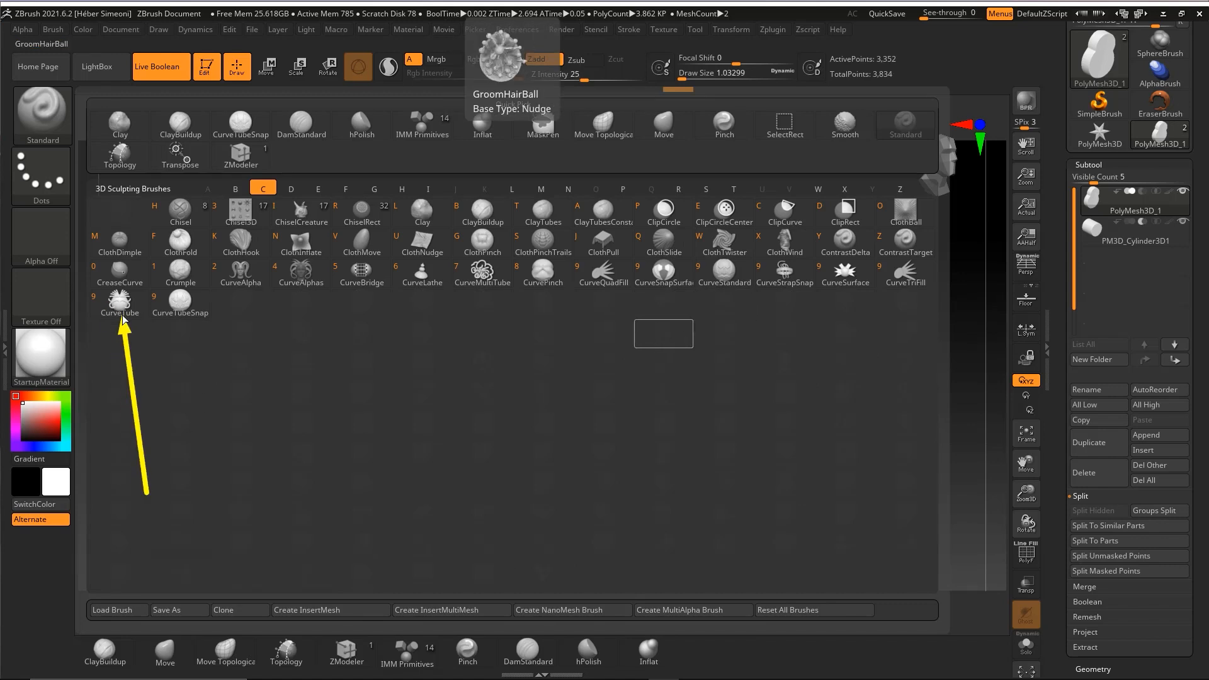
click(179, 304)
- Try a curve tube down the shape's side wall at the current draw size, then undo it
drag(643, 245, 561, 236)
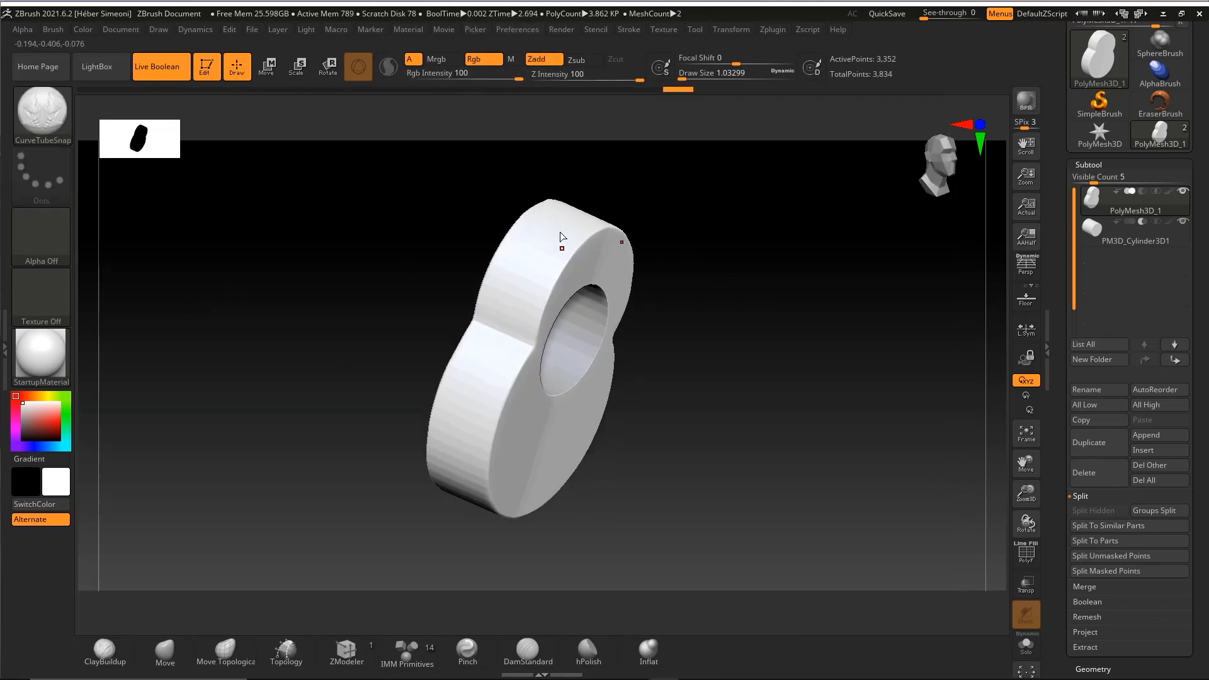
drag(498, 354, 474, 474)
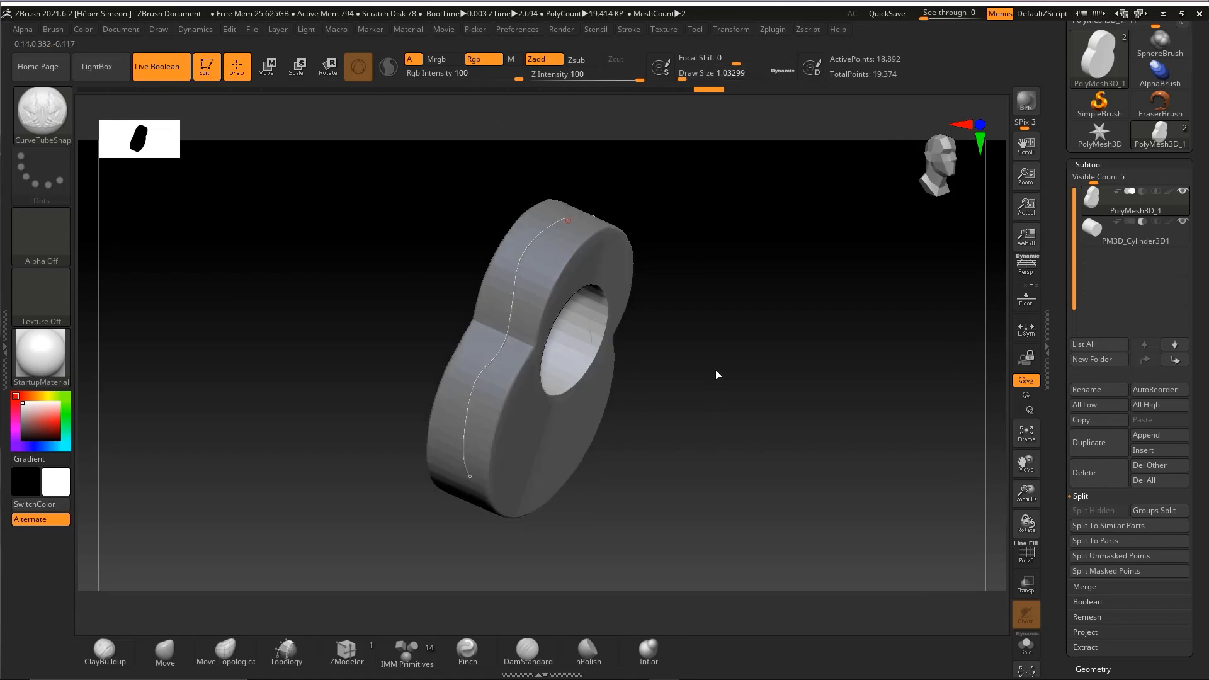
drag(715, 369, 725, 334)
key(ctrl+z)
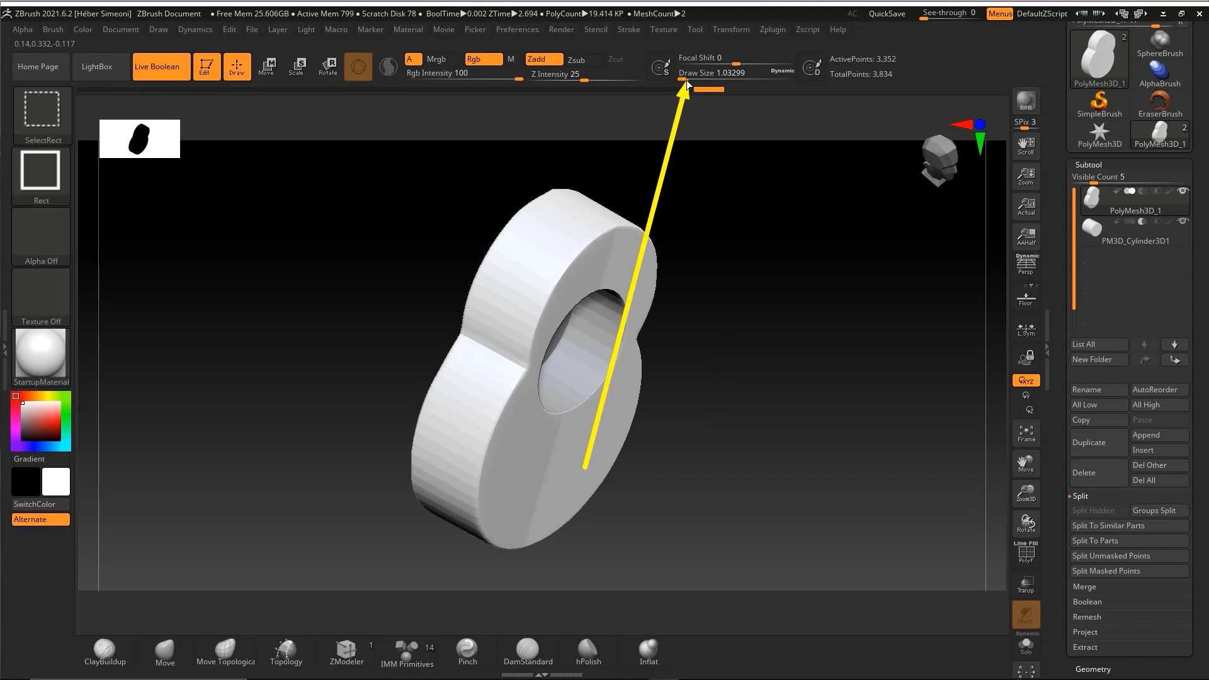
- Raise the draw size to about 12.9, test a curve tube along the side wall, and undo the test stroke
drag(686, 80, 694, 81)
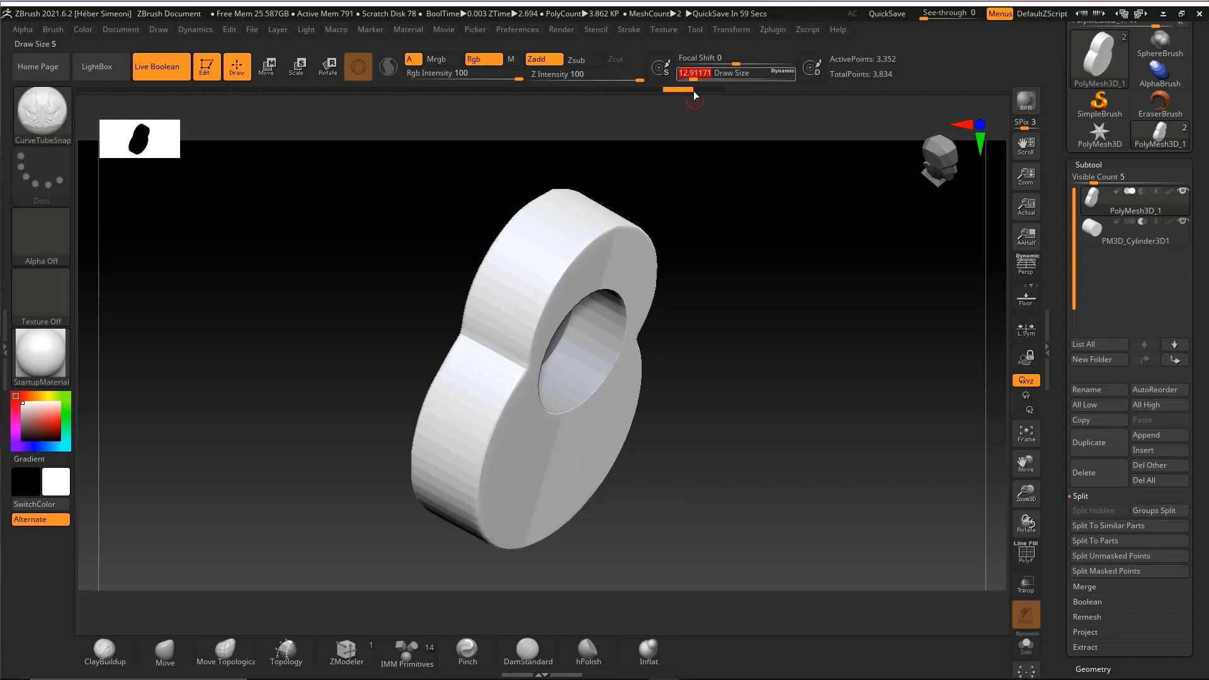
drag(504, 311, 490, 486)
mouse_move(759, 328)
mouse_down()
mouse_move(708, 321)
mouse_move(772, 334)
mouse_move(807, 320)
mouse_move(762, 295)
mouse_move(778, 303)
mouse_up()
key(ctrl+z)
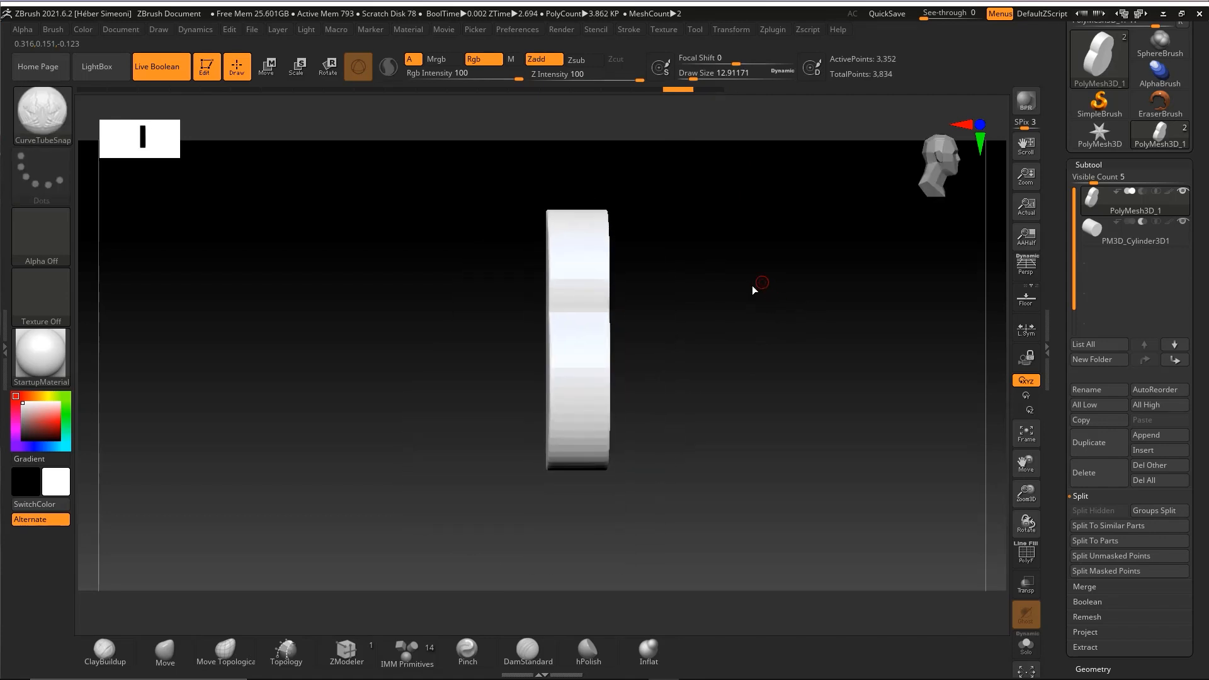
- Try a curve tube down the middle of the shape's narrow side in an edge-on view, then undo it
alt+drag(699, 275, 685, 275)
drag(561, 247, 560, 255)
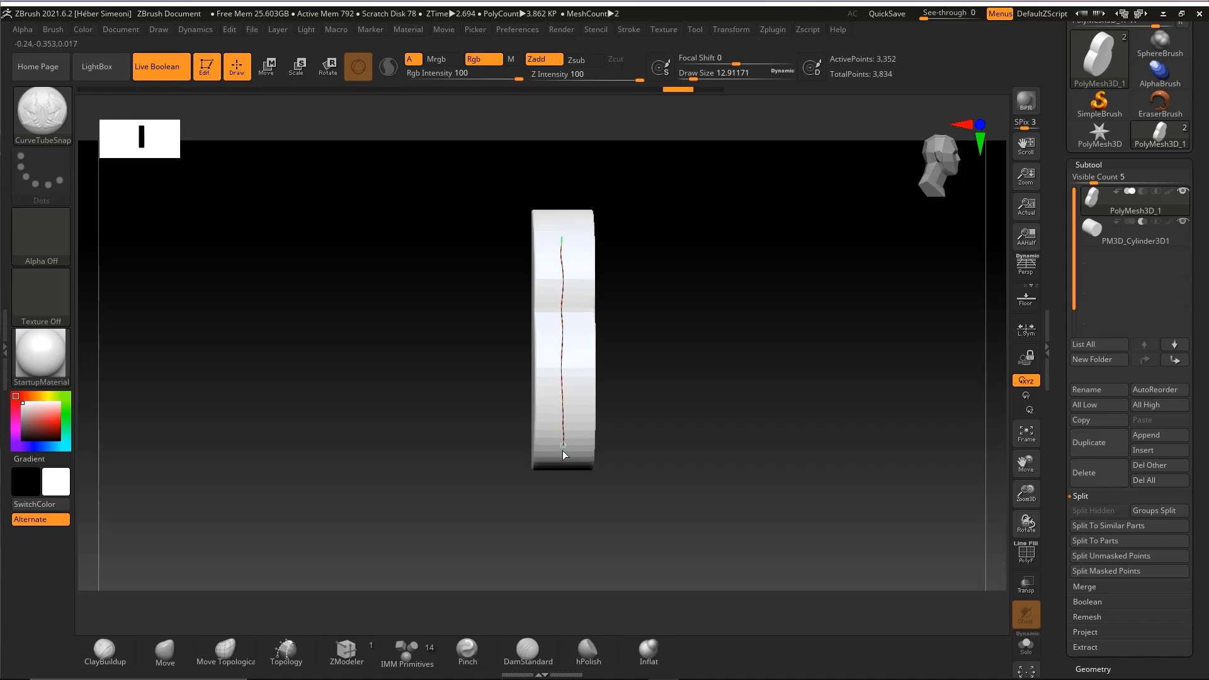
drag(562, 471, 559, 564)
drag(679, 395, 665, 353)
key(ctrl+z)
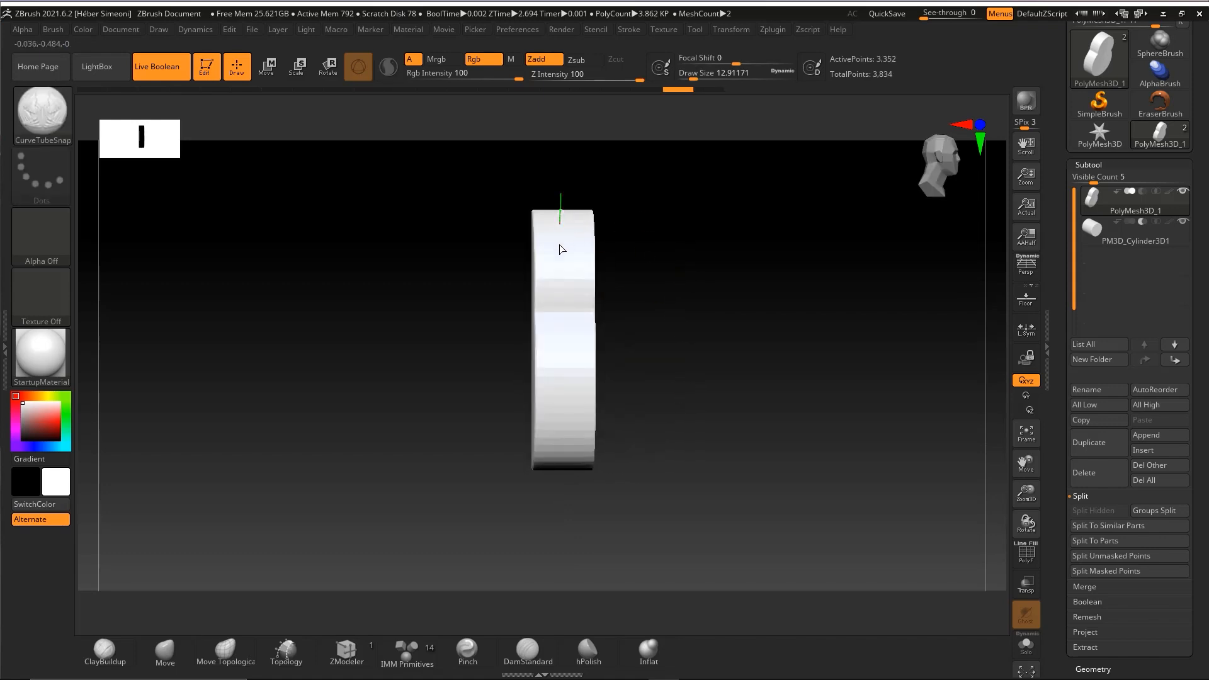
- Draw a straight curve past the shape's lower end so a tube runs down the middle of its side wall
drag(565, 392, 561, 587)
mouse_move(642, 498)
mouse_down()
mouse_move(667, 402)
mouse_move(640, 400)
mouse_move(802, 332)
mouse_move(708, 295)
mouse_move(699, 327)
mouse_move(748, 332)
mouse_move(739, 321)
mouse_up()
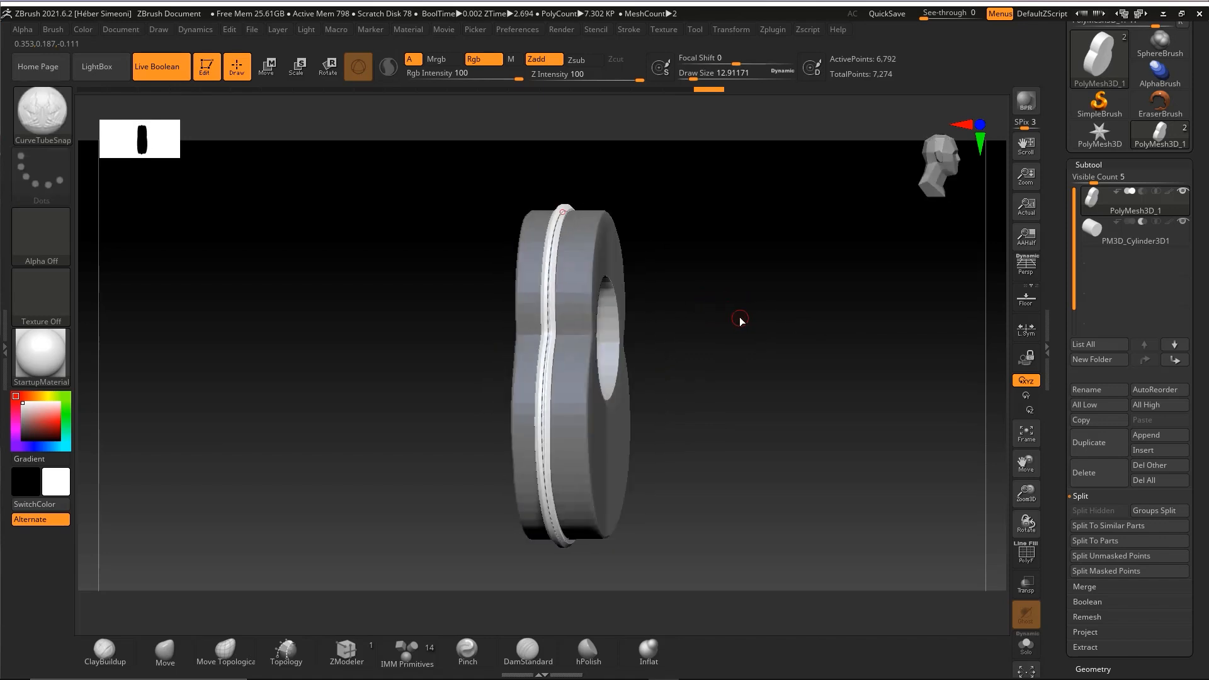
key(ctrl+shift)
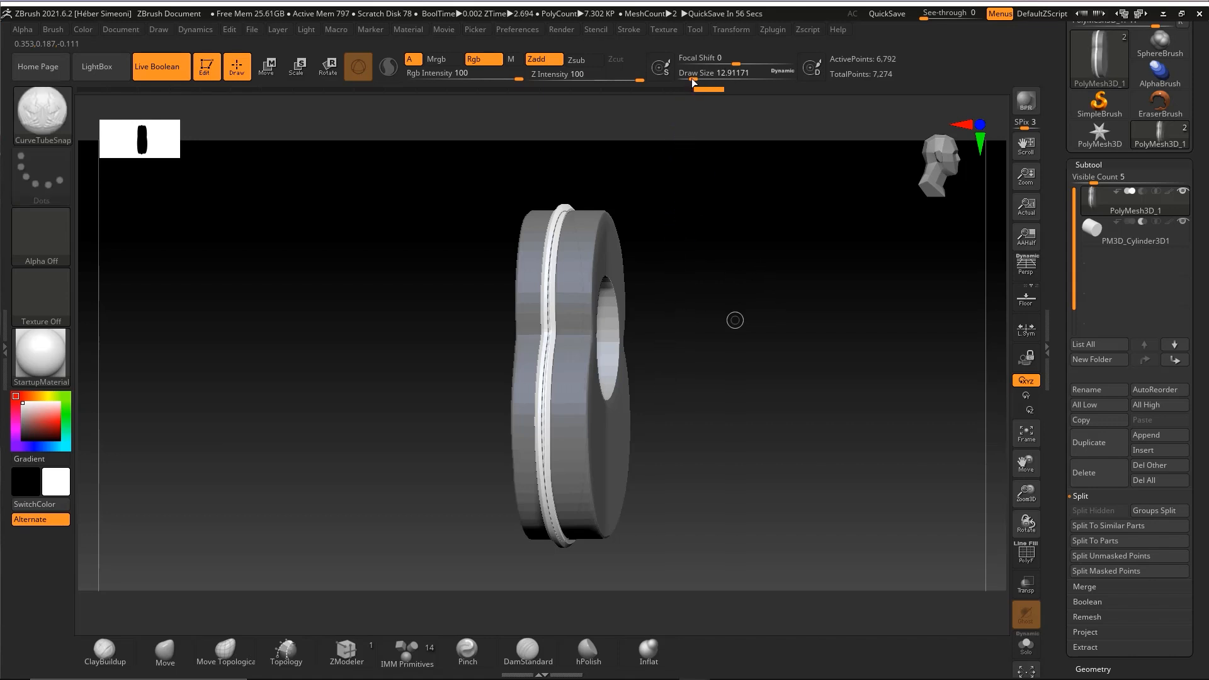
- Thin the curve tube on the side wall by reducing the draw size to about 6.58 and updating the curve
drag(693, 82, 692, 80)
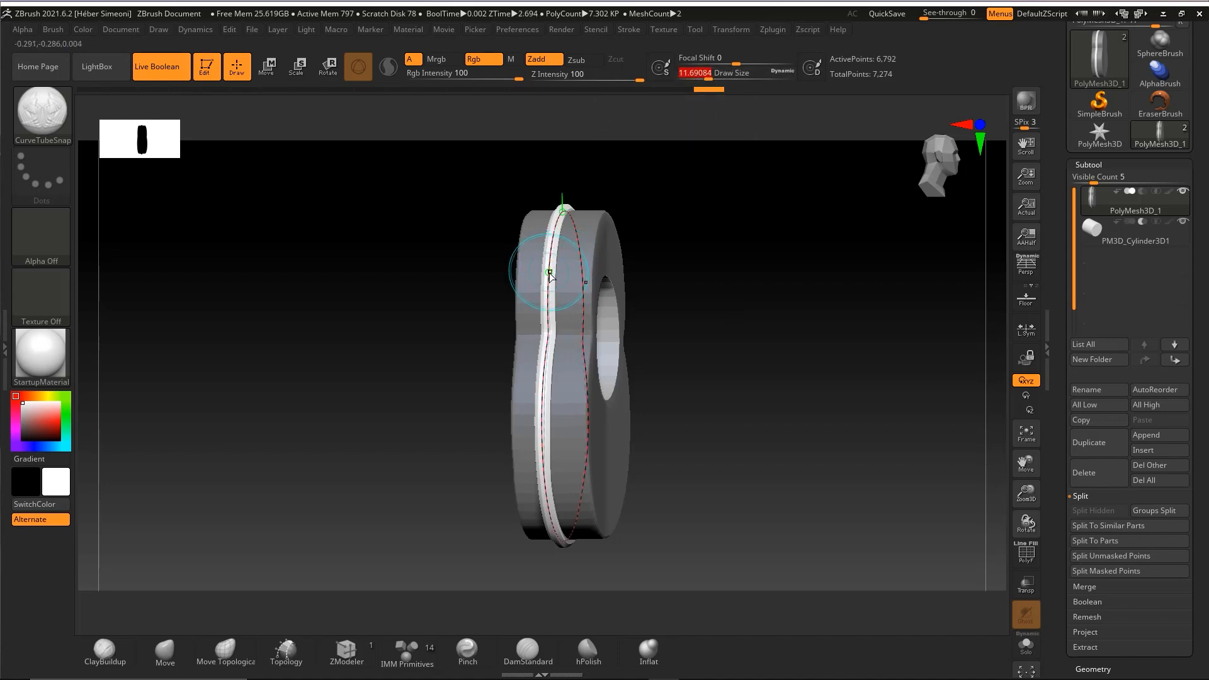
click(550, 277)
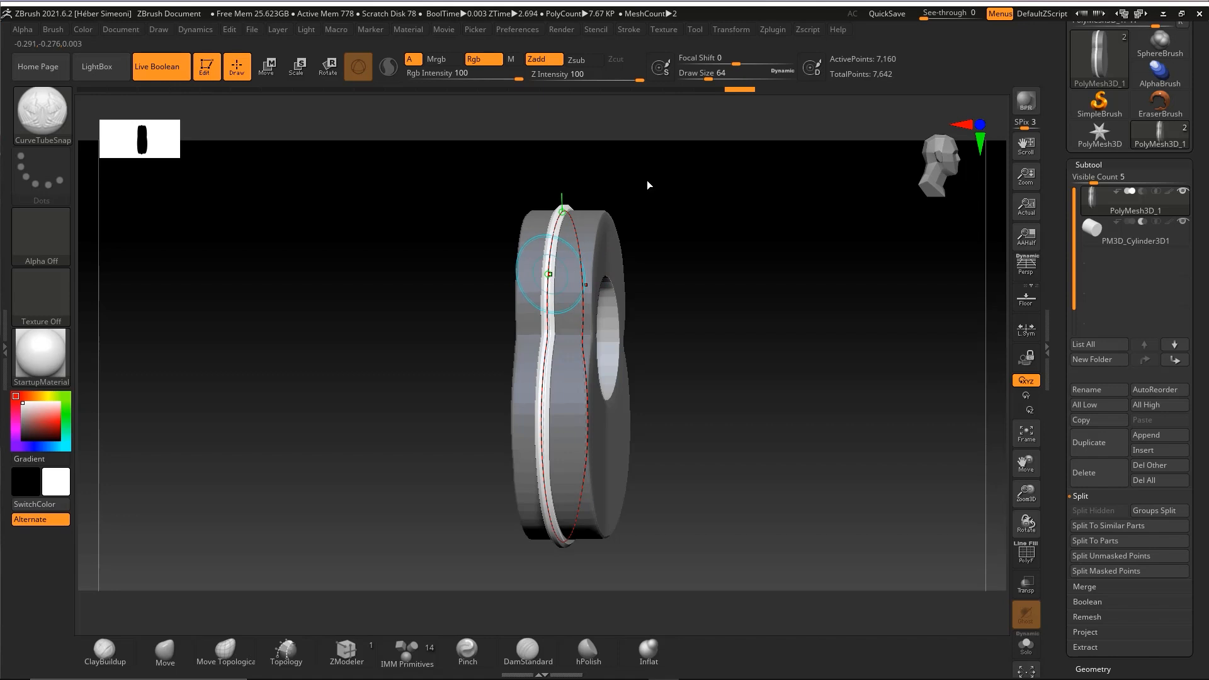
drag(696, 81, 691, 80)
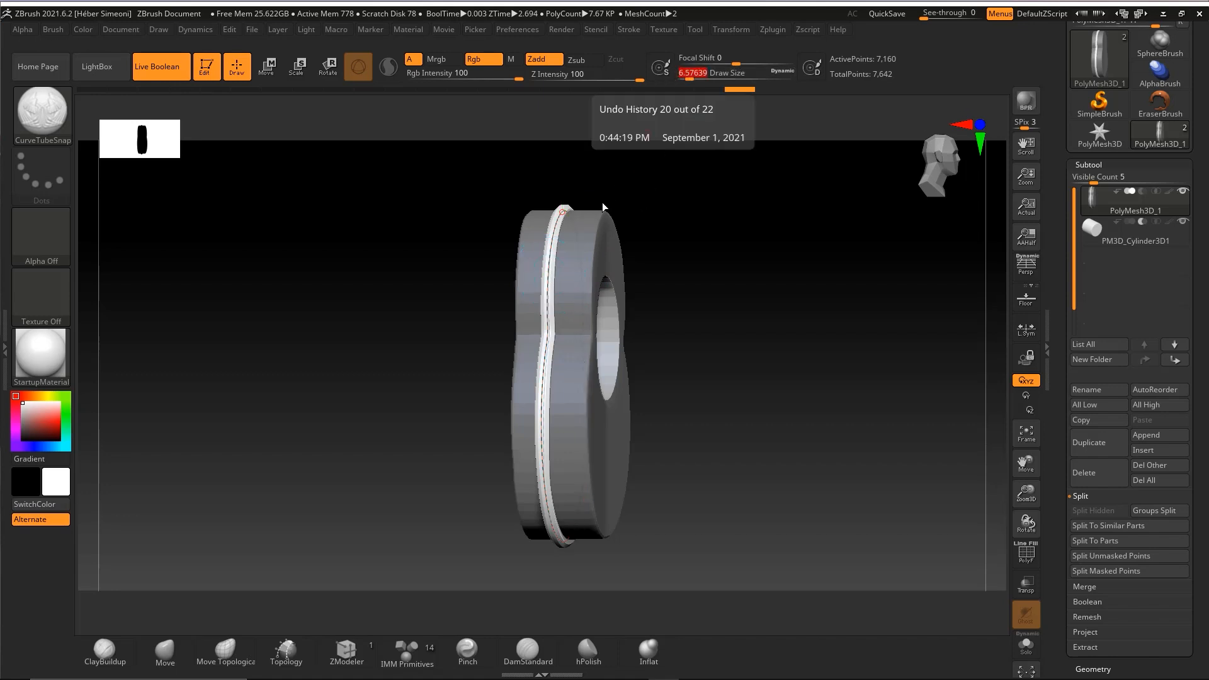
click(550, 257)
drag(704, 244, 754, 228)
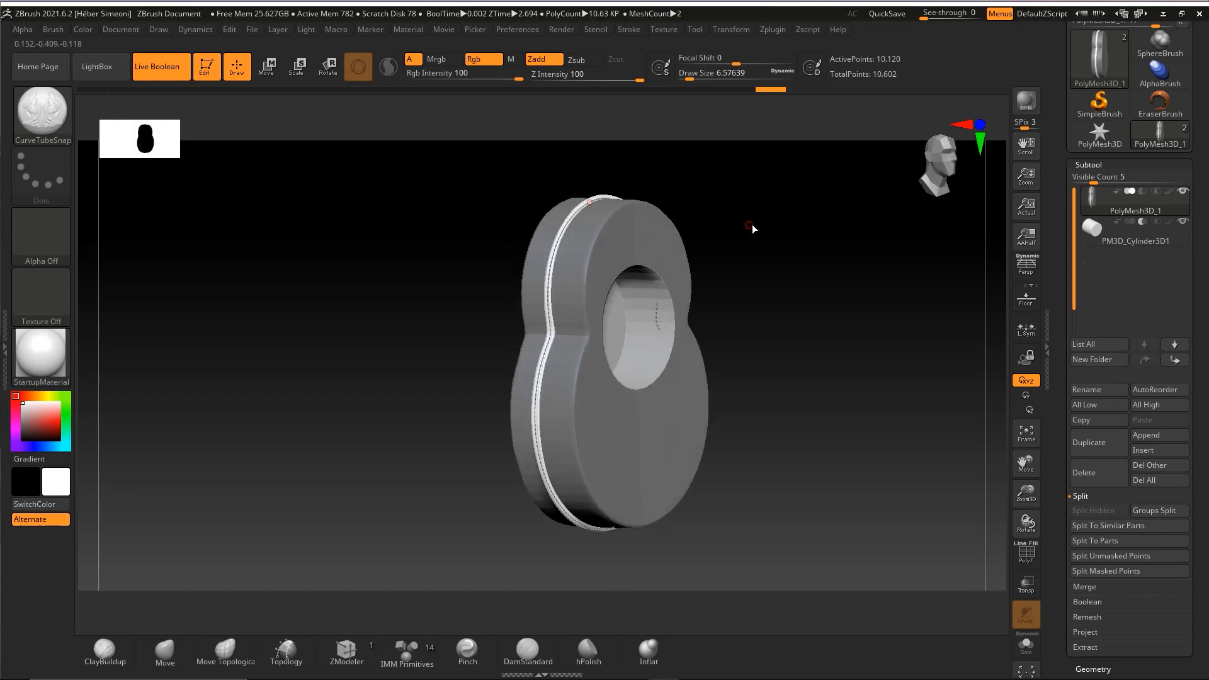
- Release the editable curve from the tube, leaving only its mesh around the shape
drag(739, 314, 944, 263)
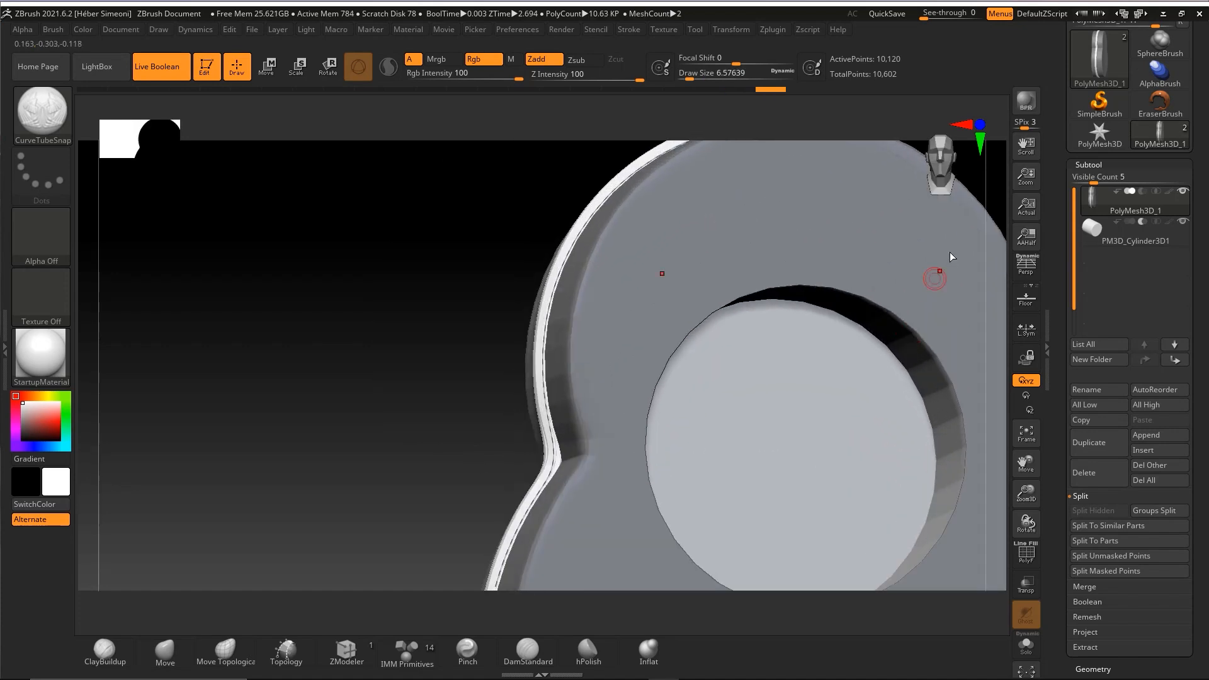
alt+drag(409, 272, 519, 267)
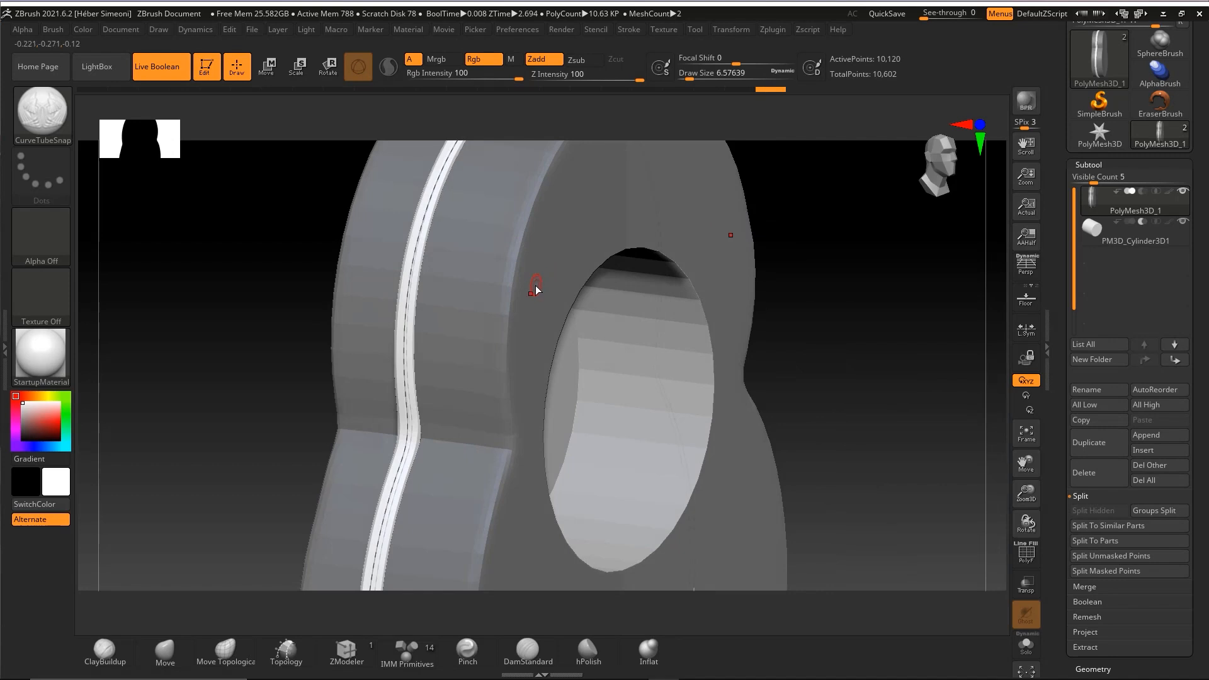
click(536, 285)
key(ctrl+z)
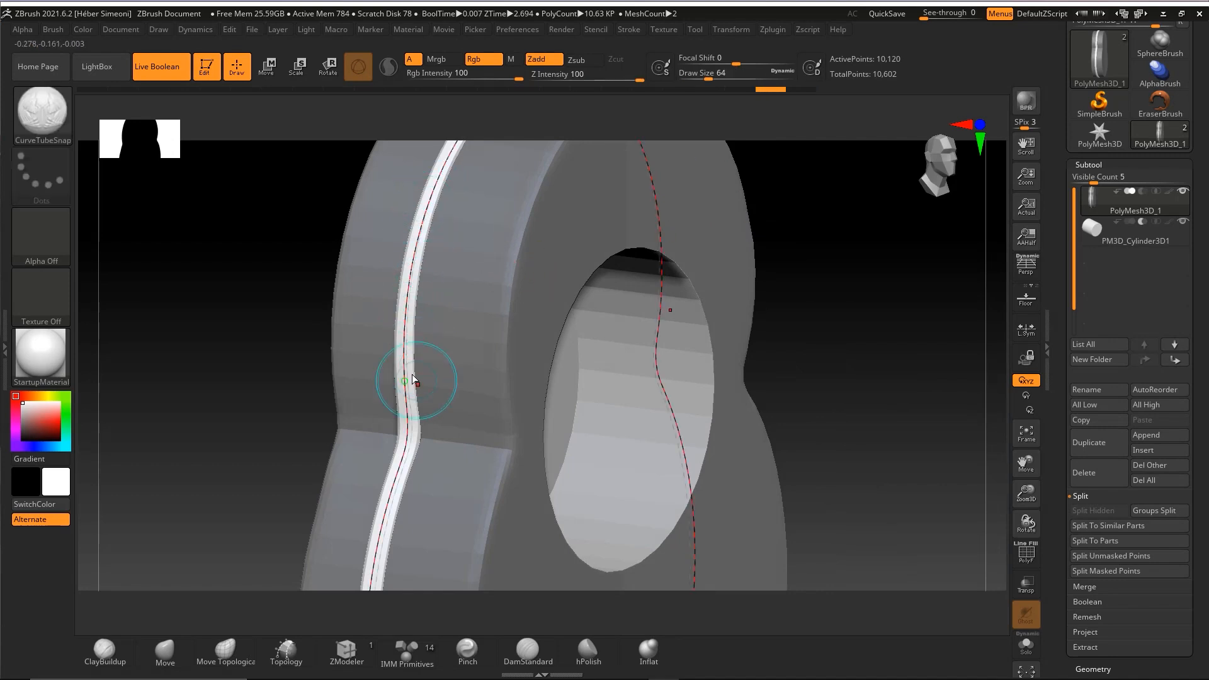
click(543, 305)
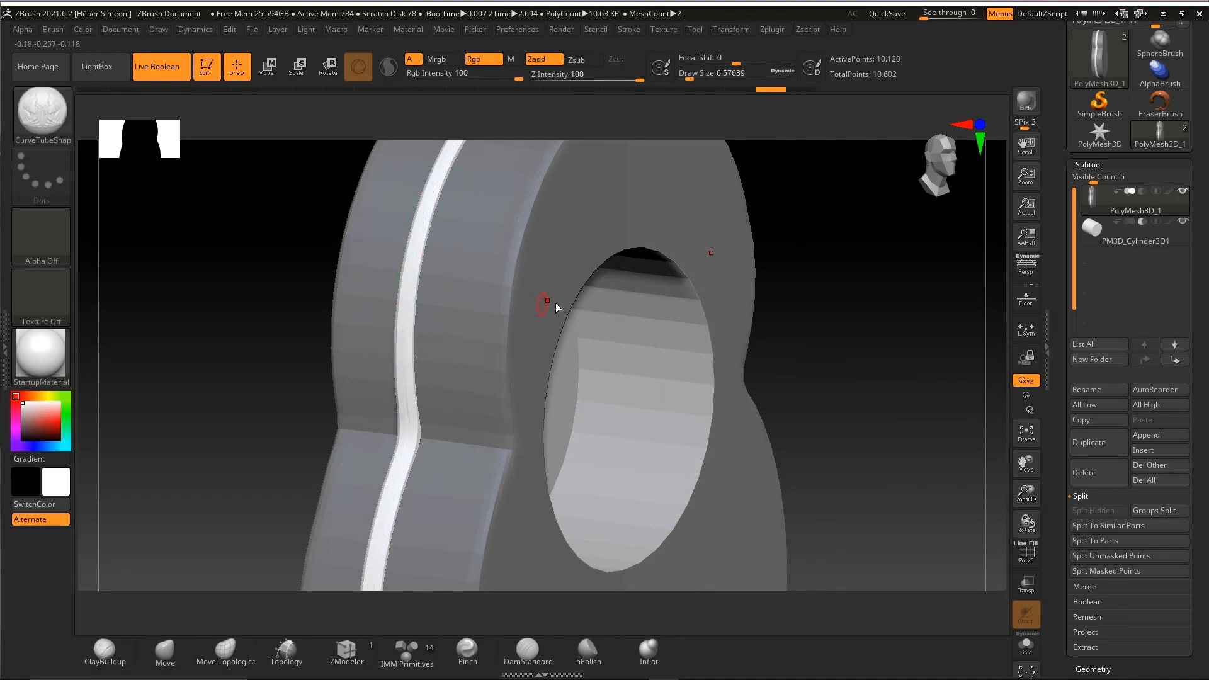
alt+drag(830, 264, 761, 218)
alt+drag(790, 265, 811, 247)
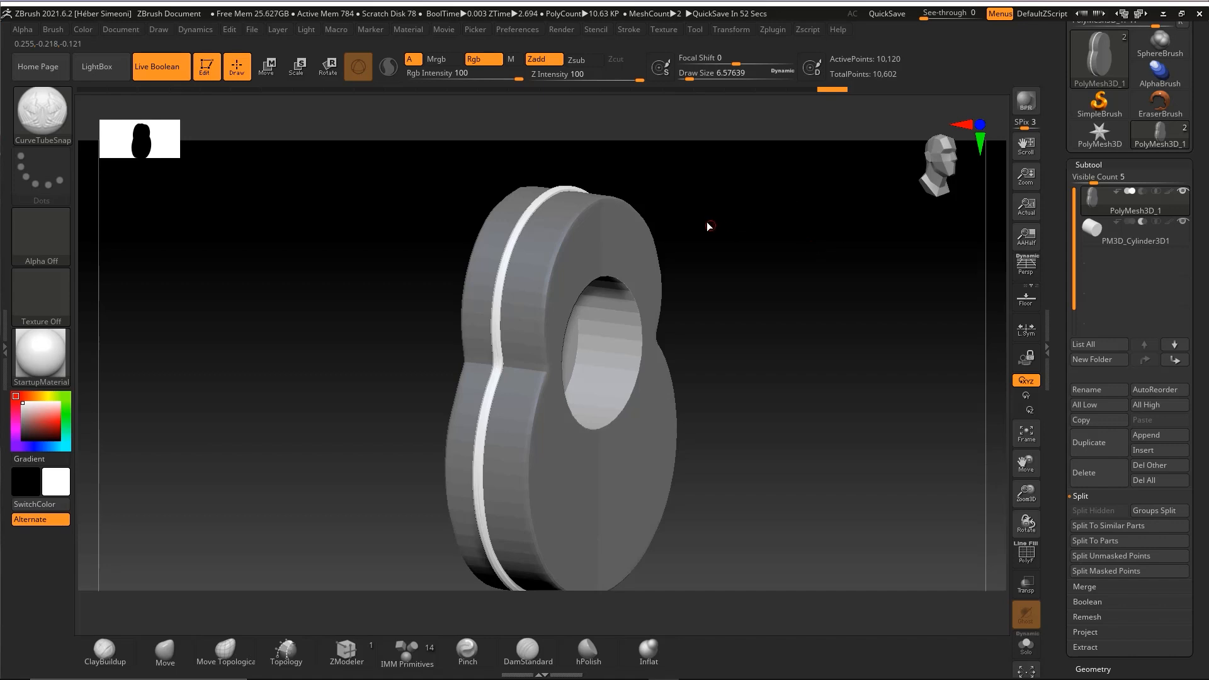
- Switch to the Move gizmo and try shifting the unmasked tube across the shape's thickness
key(ctrl+shift)
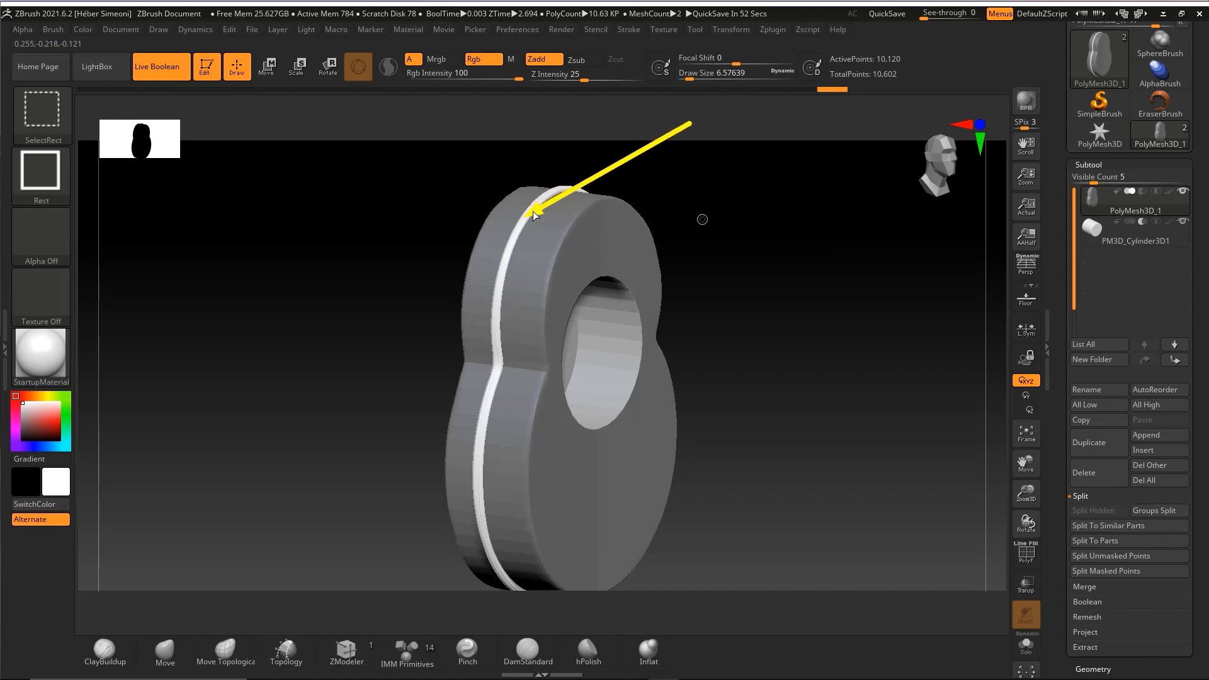
click(266, 65)
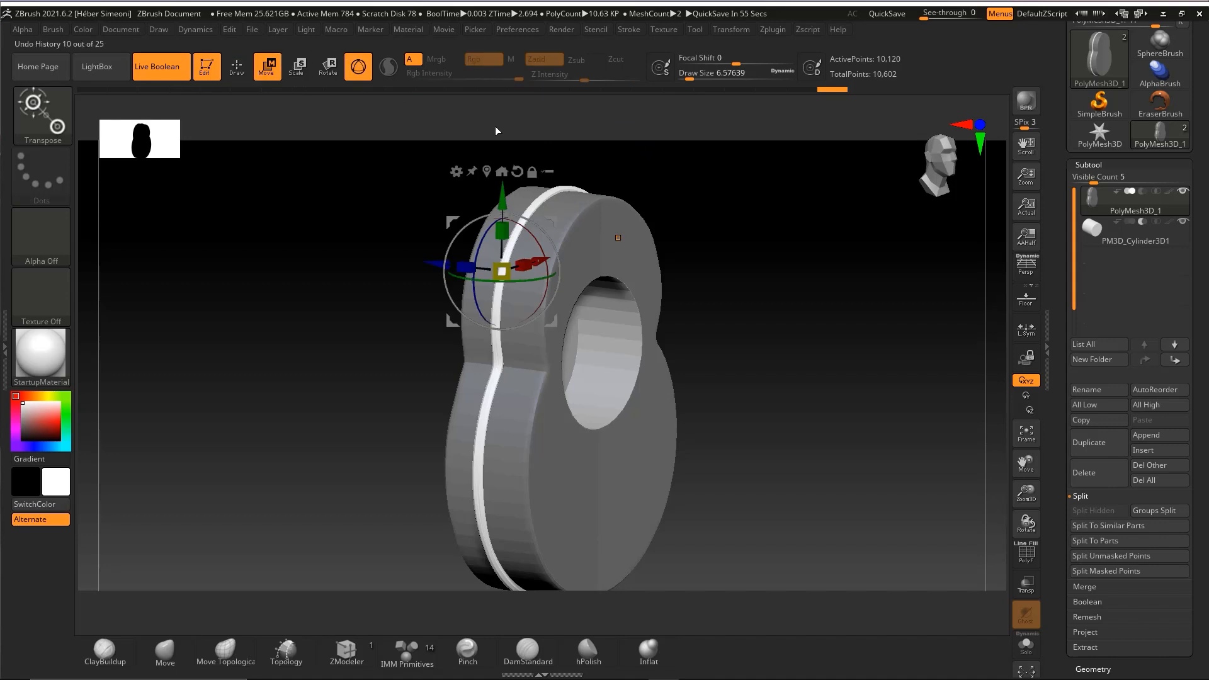
drag(651, 182, 679, 187)
mouse_move(439, 264)
mouse_down()
mouse_move(462, 266)
mouse_move(431, 278)
mouse_up()
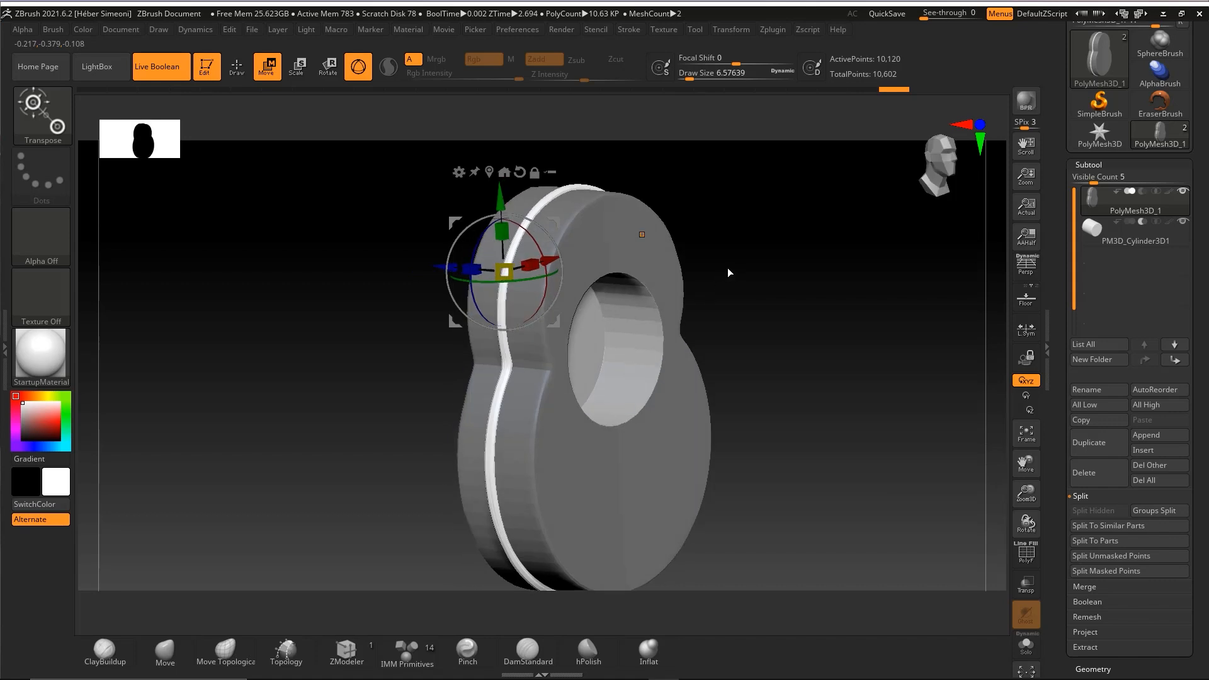
- Separate the tube from the shape with Split Masked Points and return to Draw mode
key(ctrl+shift)
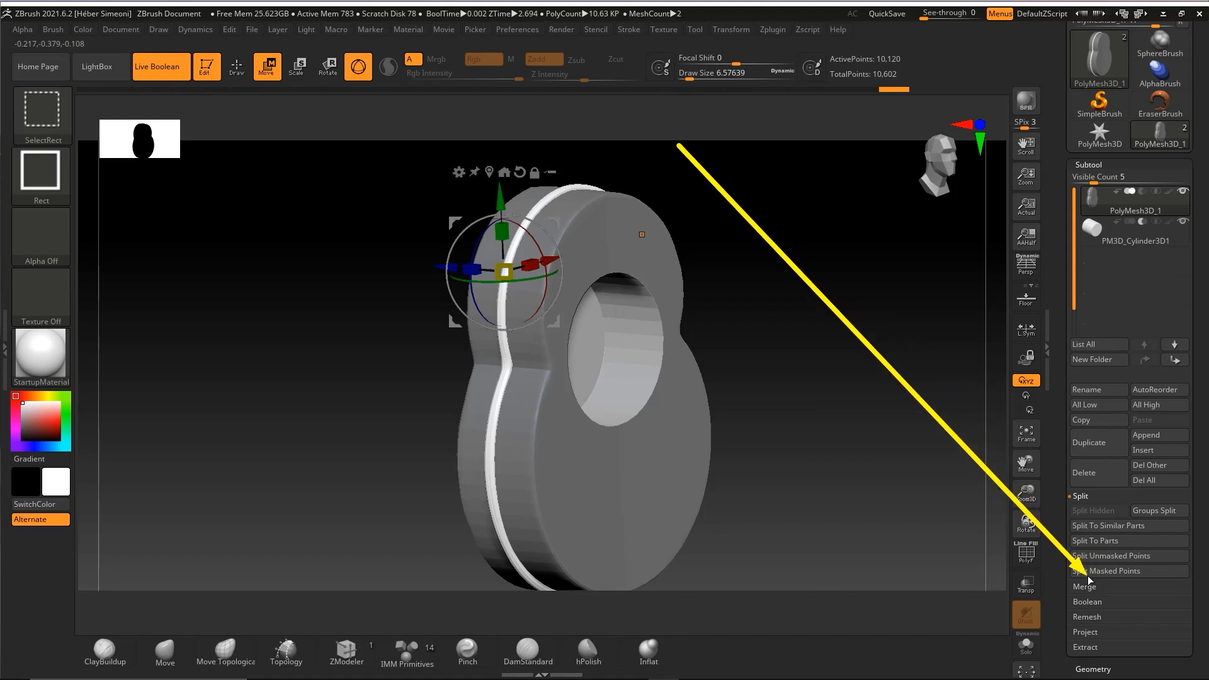
click(1104, 571)
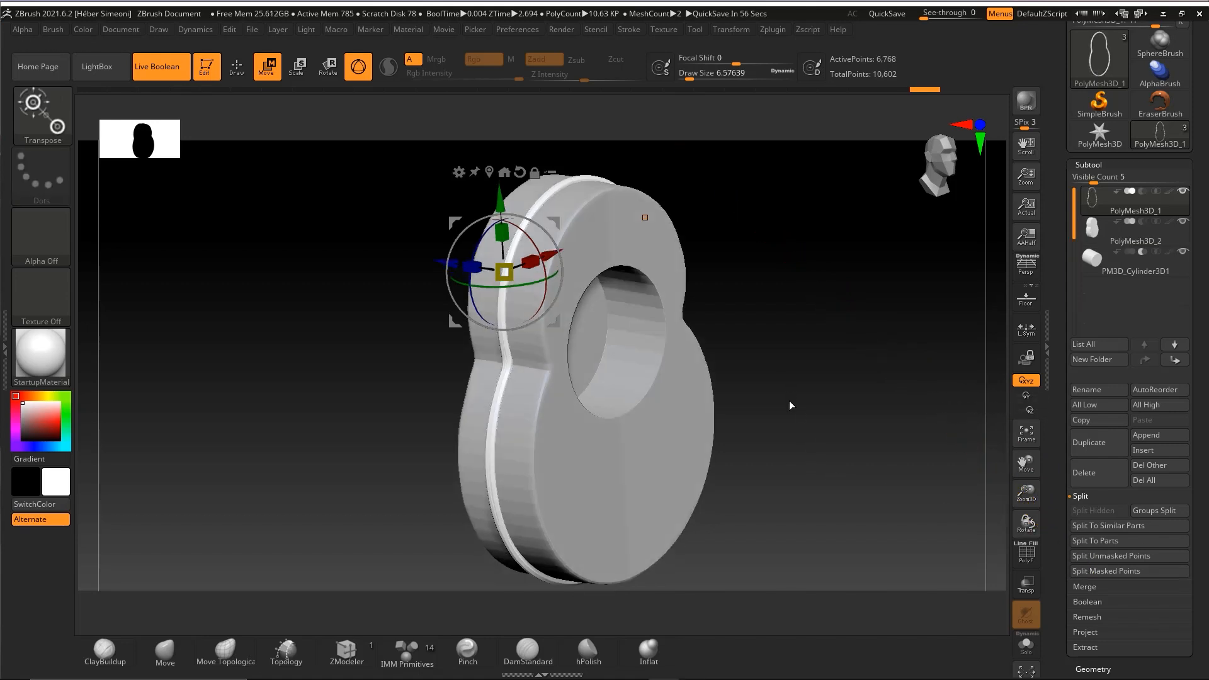
drag(790, 403, 797, 398)
key(q)
mouse_move(781, 321)
mouse_down()
mouse_move(805, 310)
mouse_move(798, 299)
mouse_up()
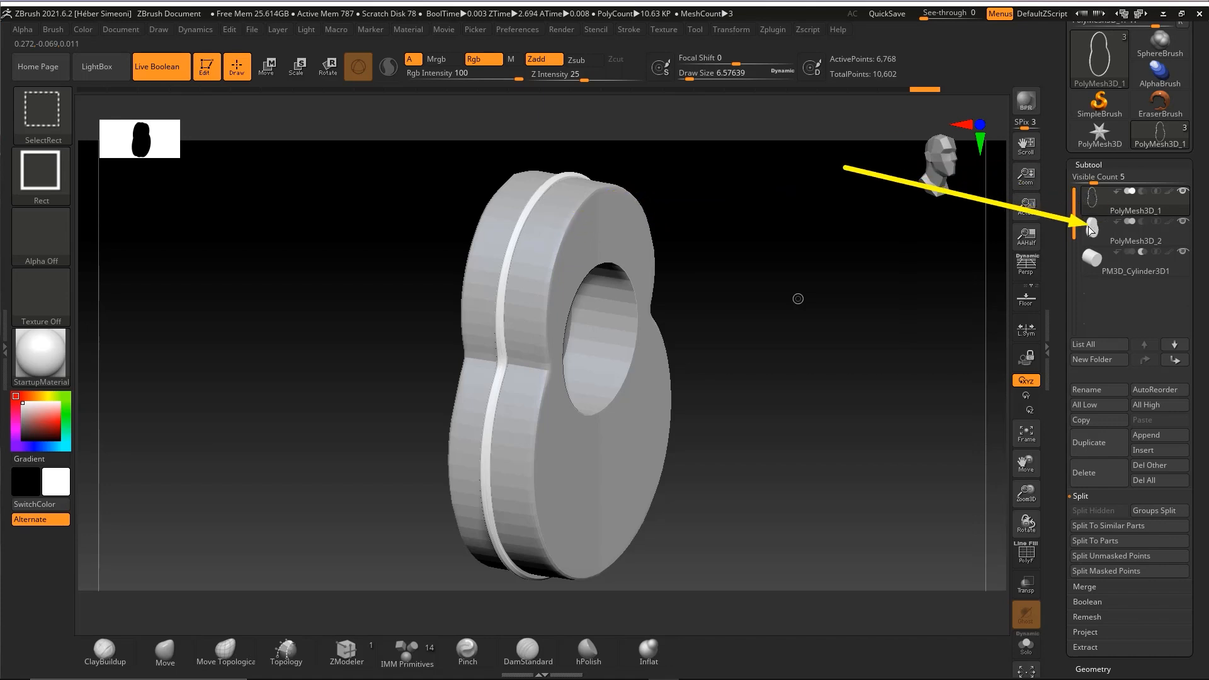
drag(699, 153, 626, 237)
drag(959, 294, 1083, 266)
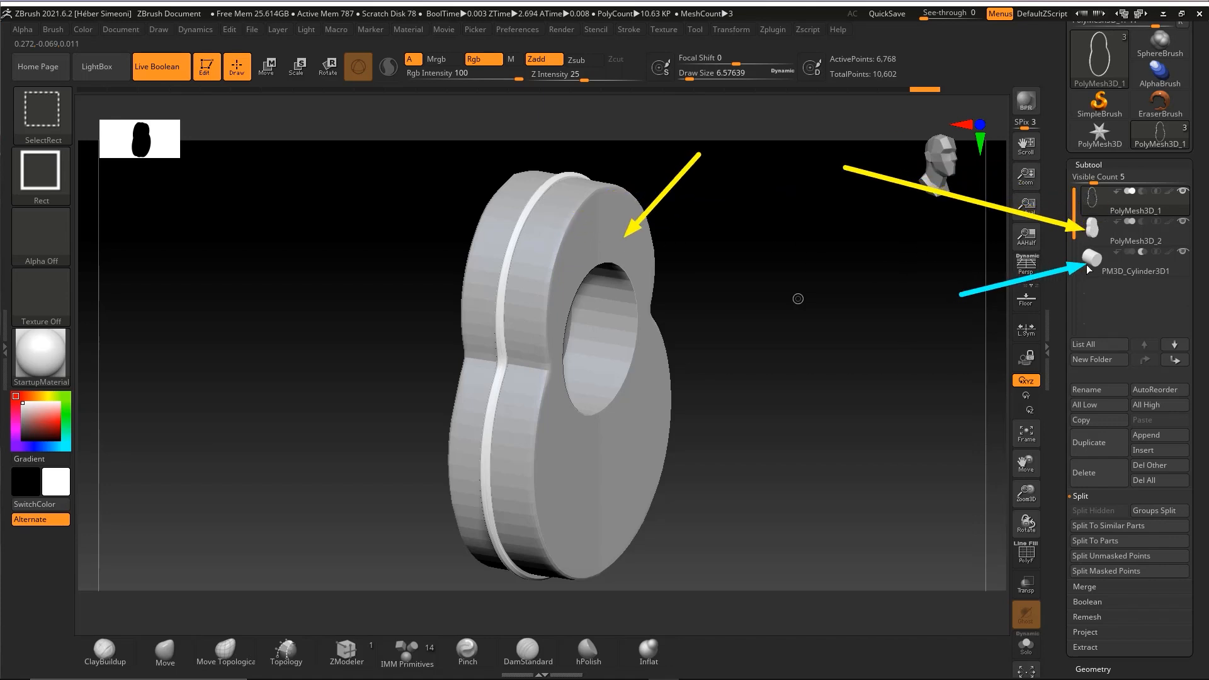
drag(744, 290, 614, 326)
drag(977, 101, 1096, 205)
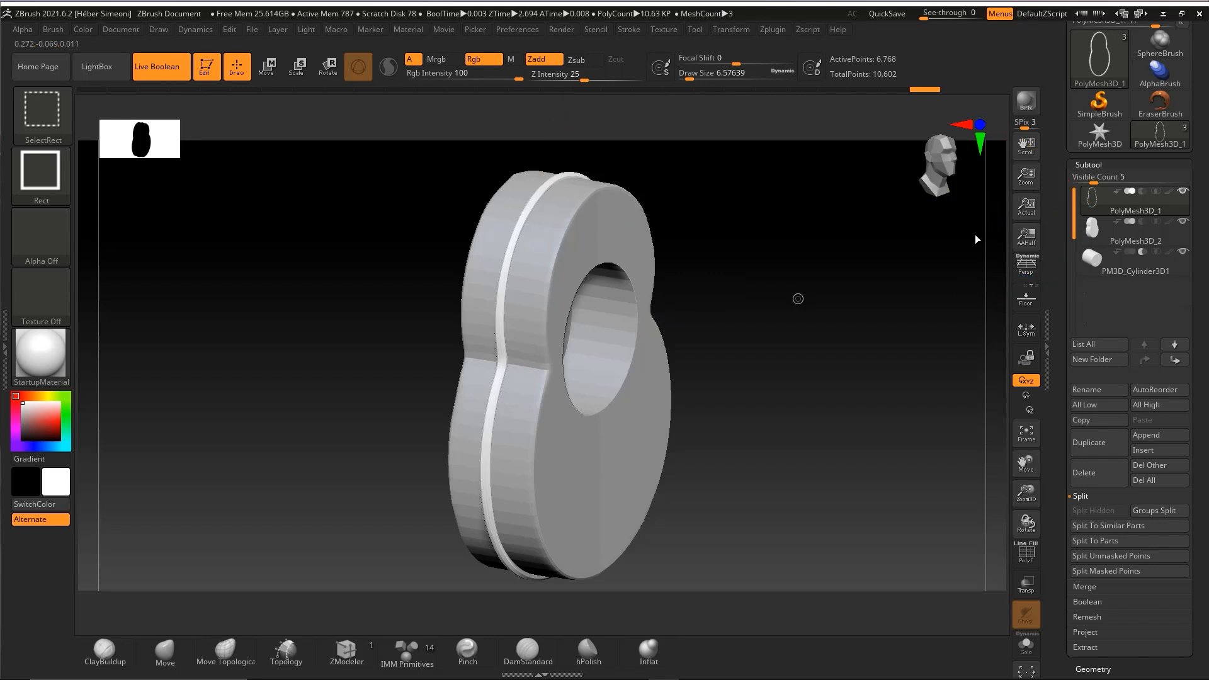
- Reorder the subtools so the PolyMesh3D_1 tube sits below the PolyMesh3D_2 shape and above the cylinder
mouse_move(894, 380)
mouse_down()
mouse_move(1008, 267)
mouse_move(1102, 207)
mouse_move(1095, 196)
mouse_move(1107, 244)
mouse_up()
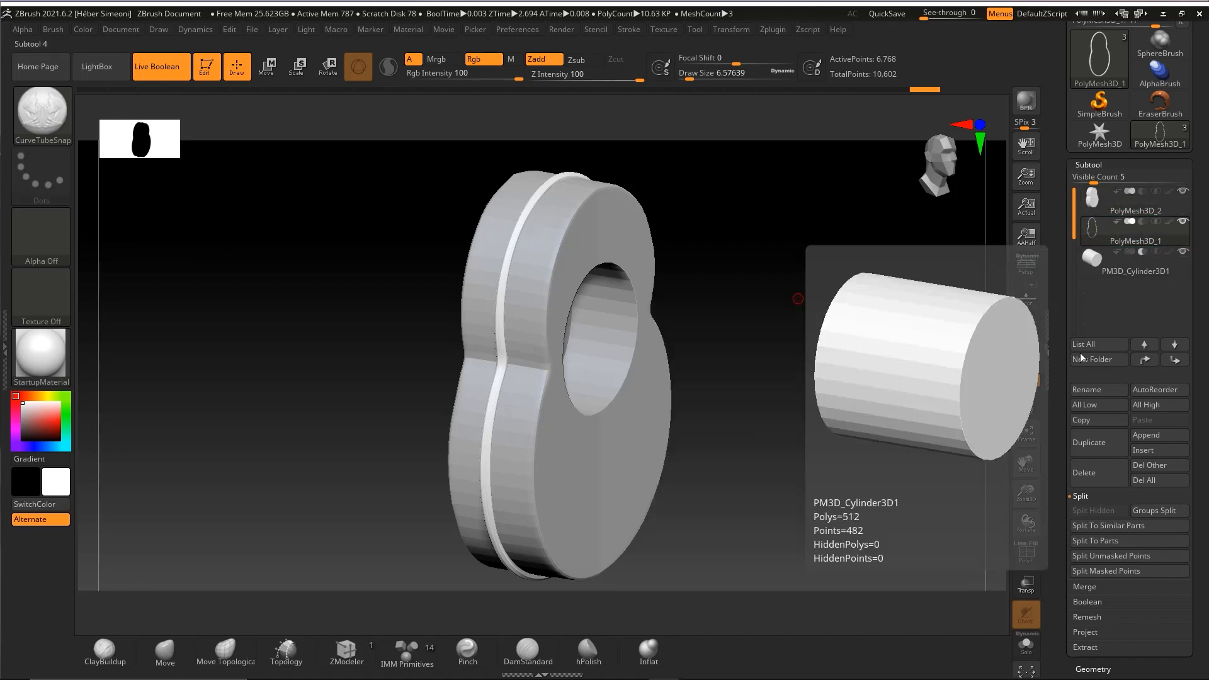
ctrl+shift+drag(1057, 383, 1144, 226)
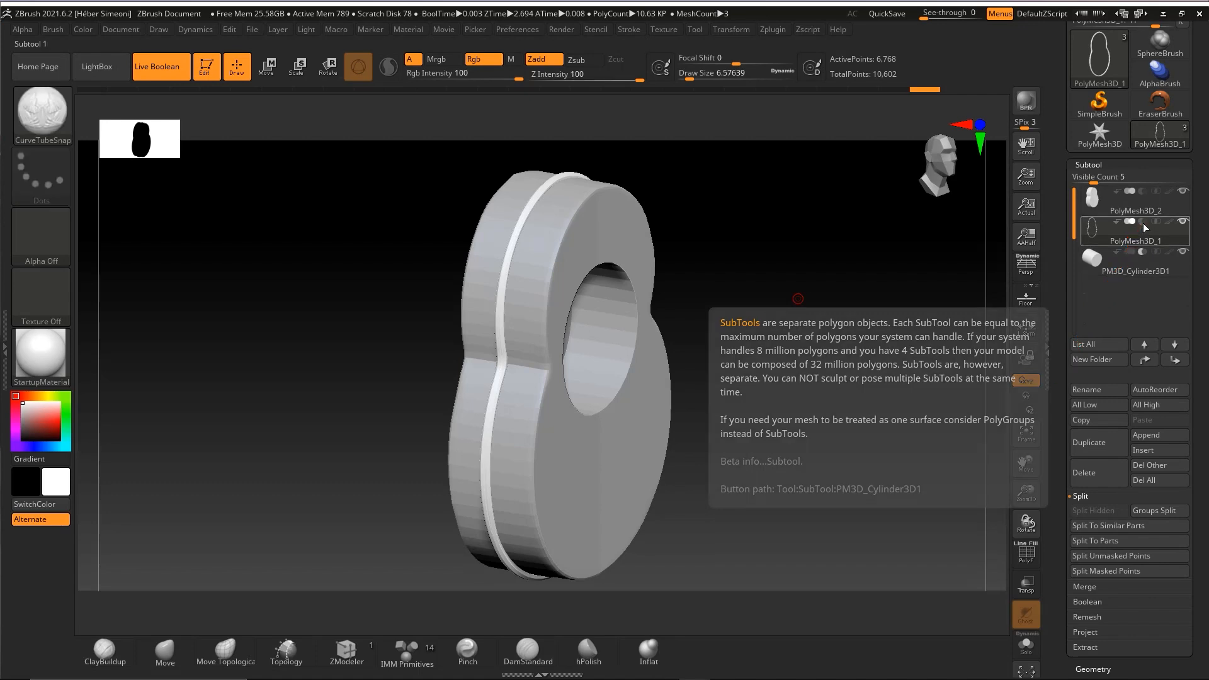
- Set the PolyMesh3D_1 tube subtool to Boolean subtraction to preview a groove around the shape's side wall
click(1143, 223)
mouse_move(769, 262)
mouse_down()
mouse_move(810, 255)
mouse_move(756, 256)
mouse_move(832, 271)
mouse_move(775, 267)
mouse_move(815, 264)
mouse_move(838, 317)
mouse_move(834, 270)
mouse_up()
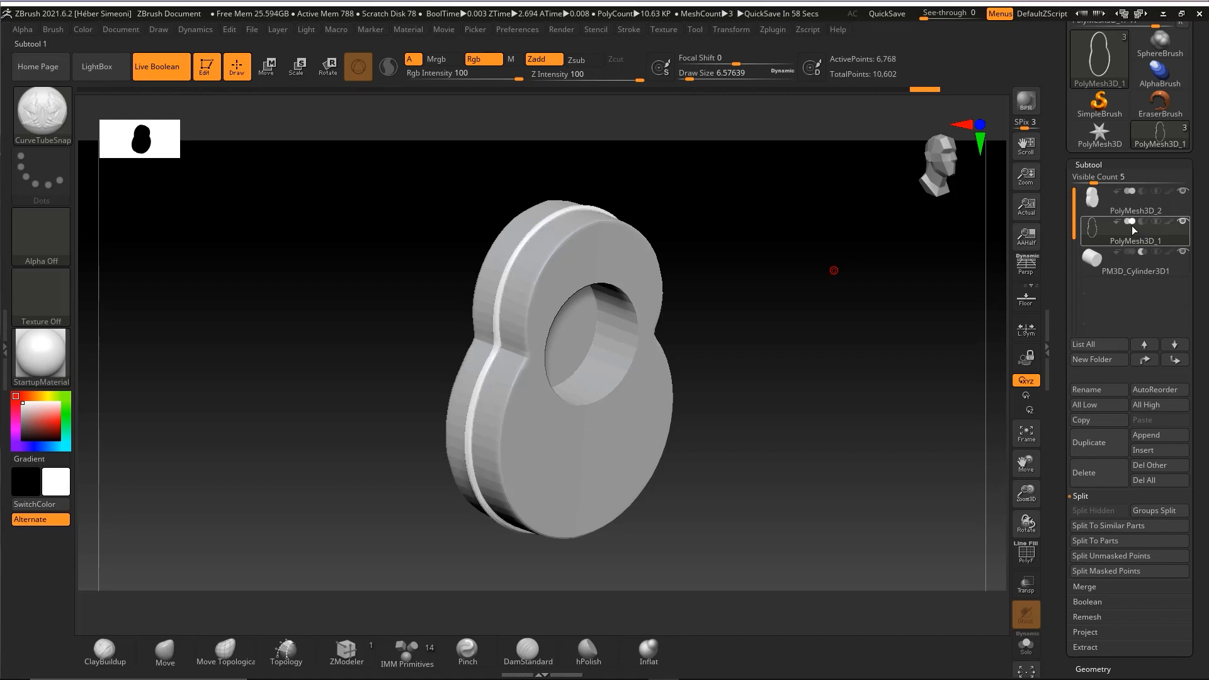
drag(835, 272, 779, 272)
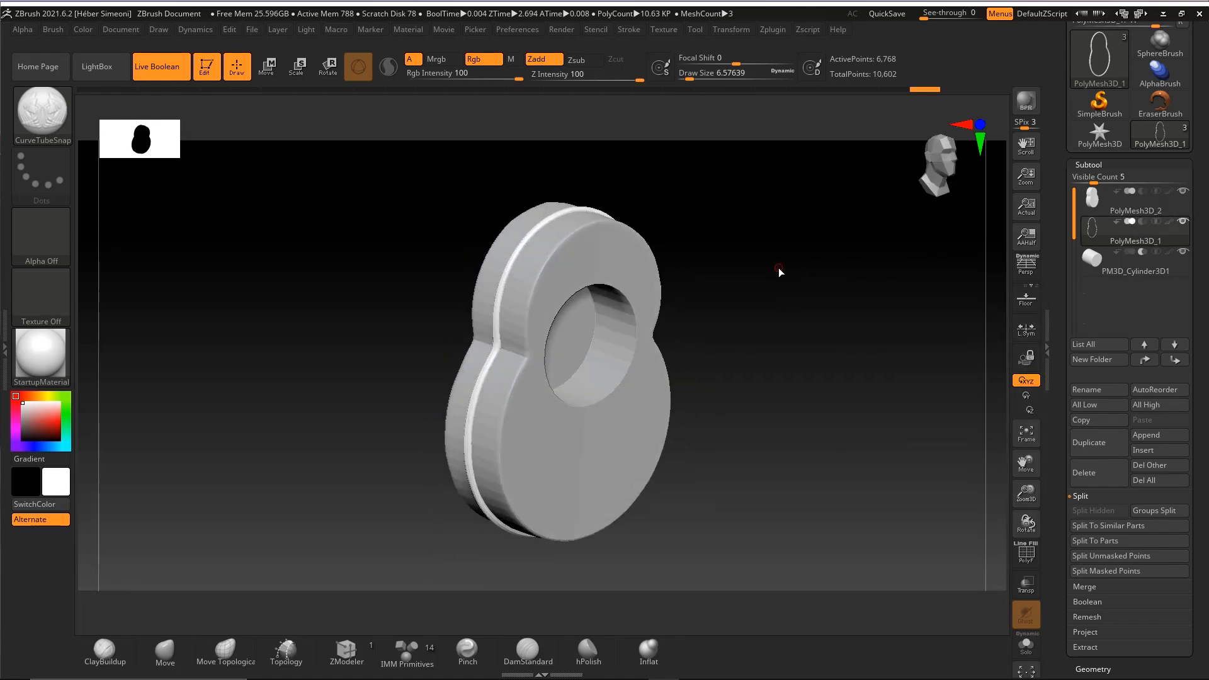
click(1142, 222)
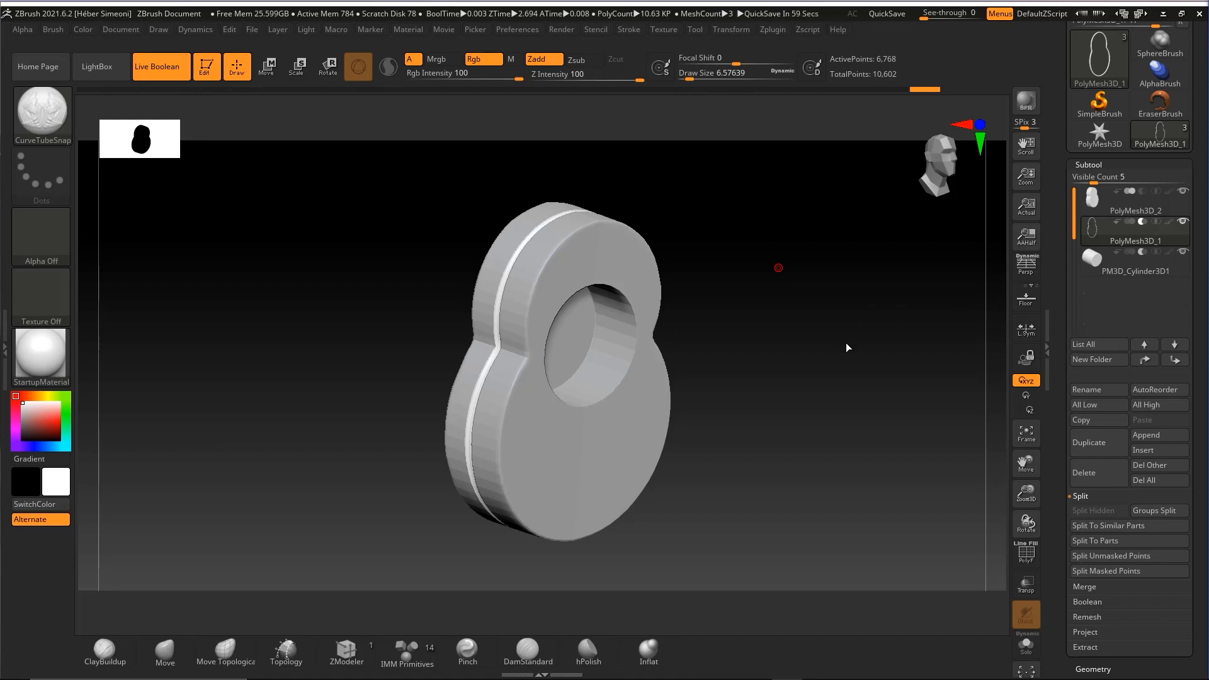
drag(846, 343, 730, 350)
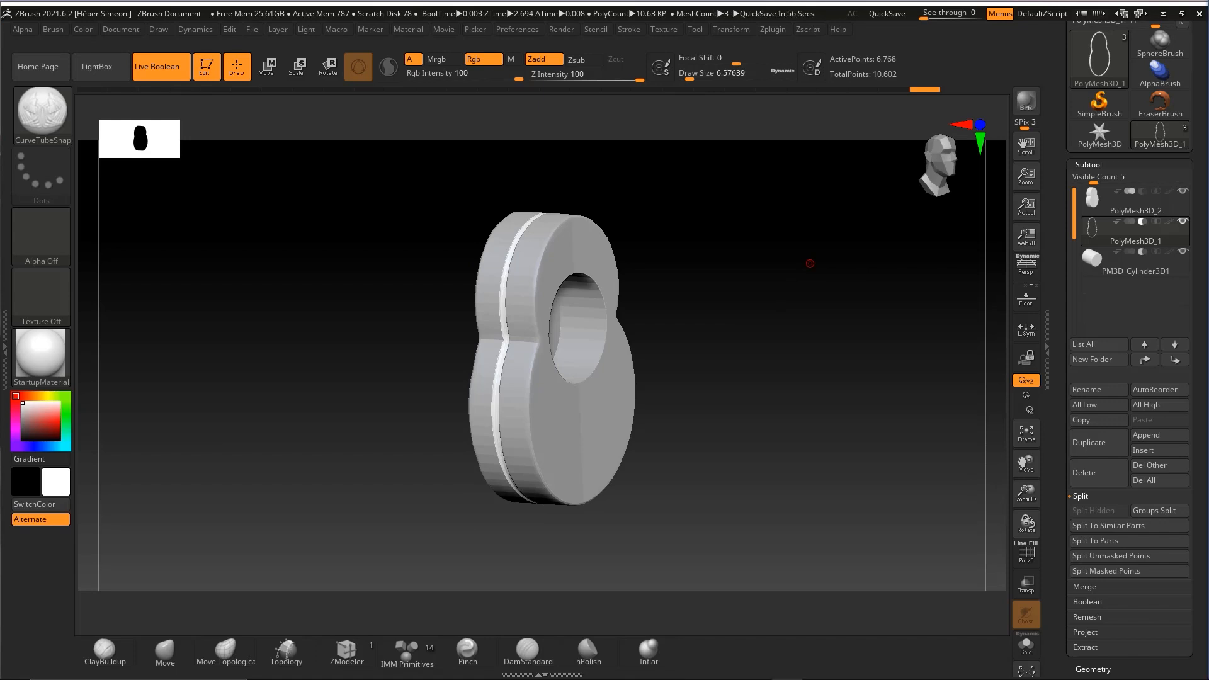
drag(810, 263, 760, 390)
key(ctrl+shift)
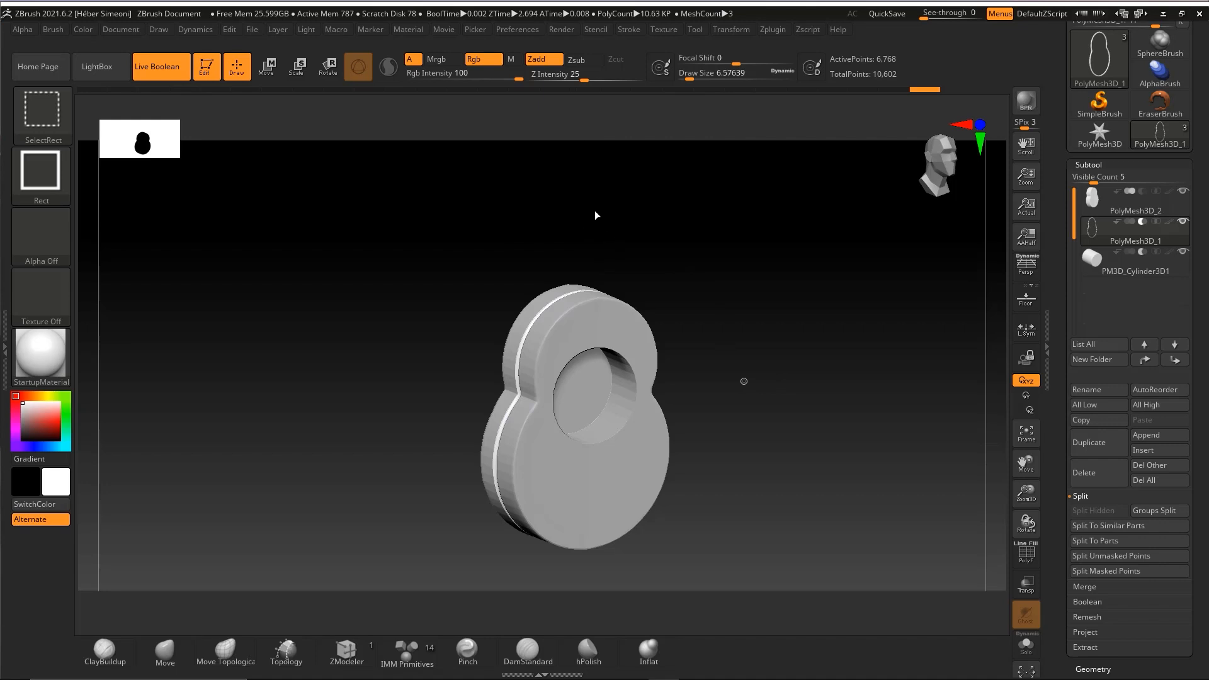
mouse_move(572, 139)
mouse_down()
mouse_move(581, 340)
mouse_move(585, 160)
mouse_up()
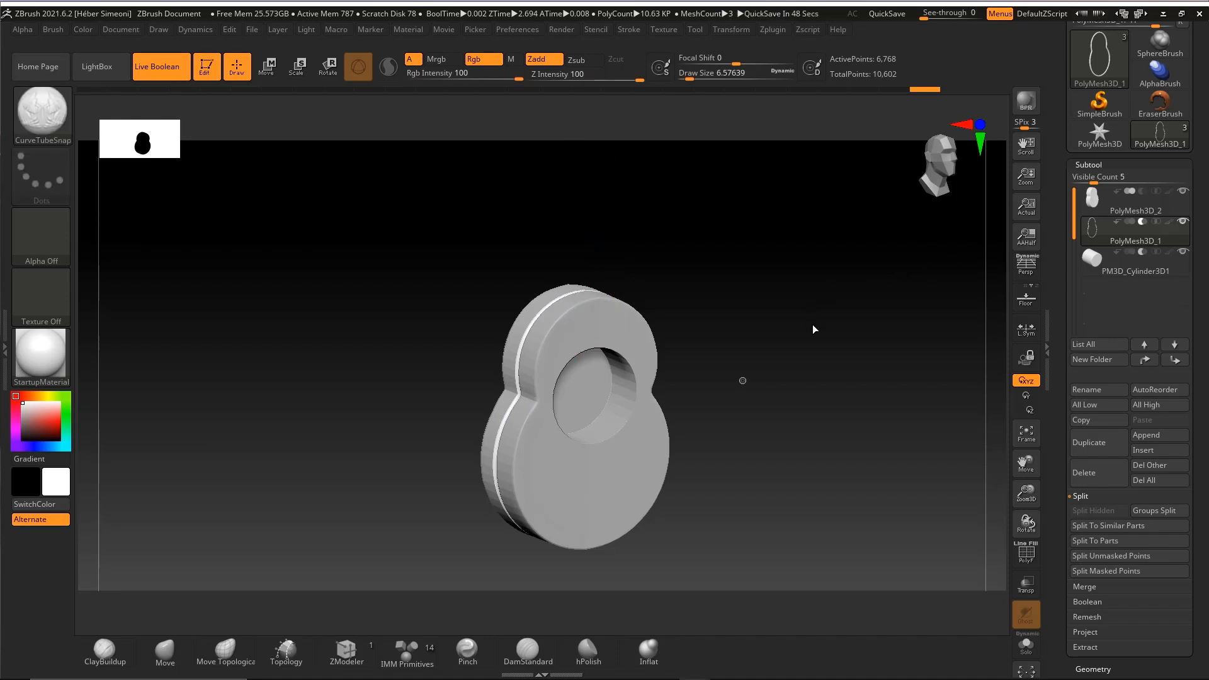
key(ctrl+shift)
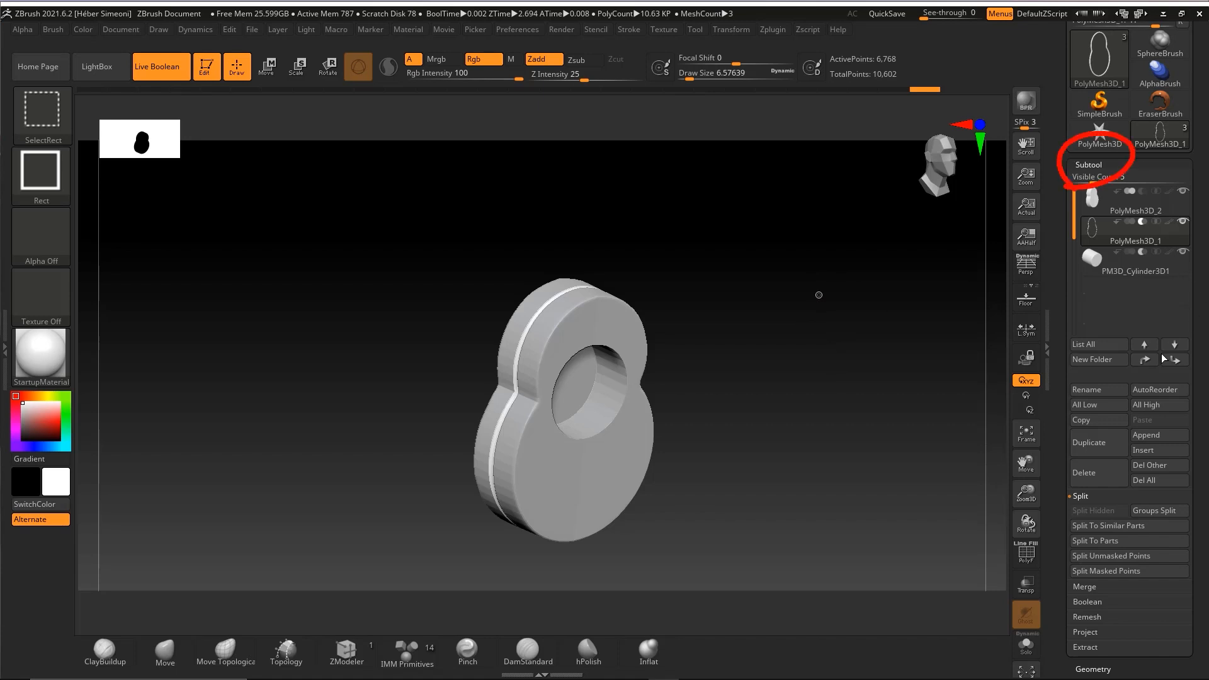
- Insert a Cube3D as a new subtool below the PolyMesh3D_1 groove subtool
click(1148, 451)
click(1155, 452)
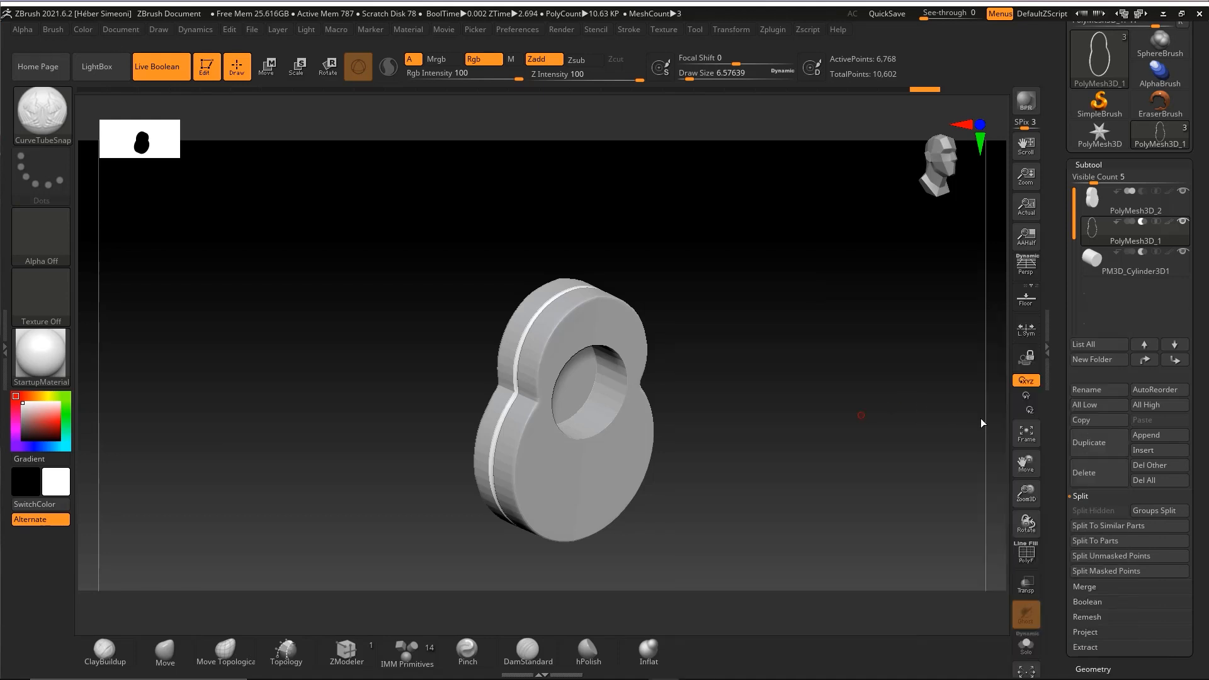
click(1150, 451)
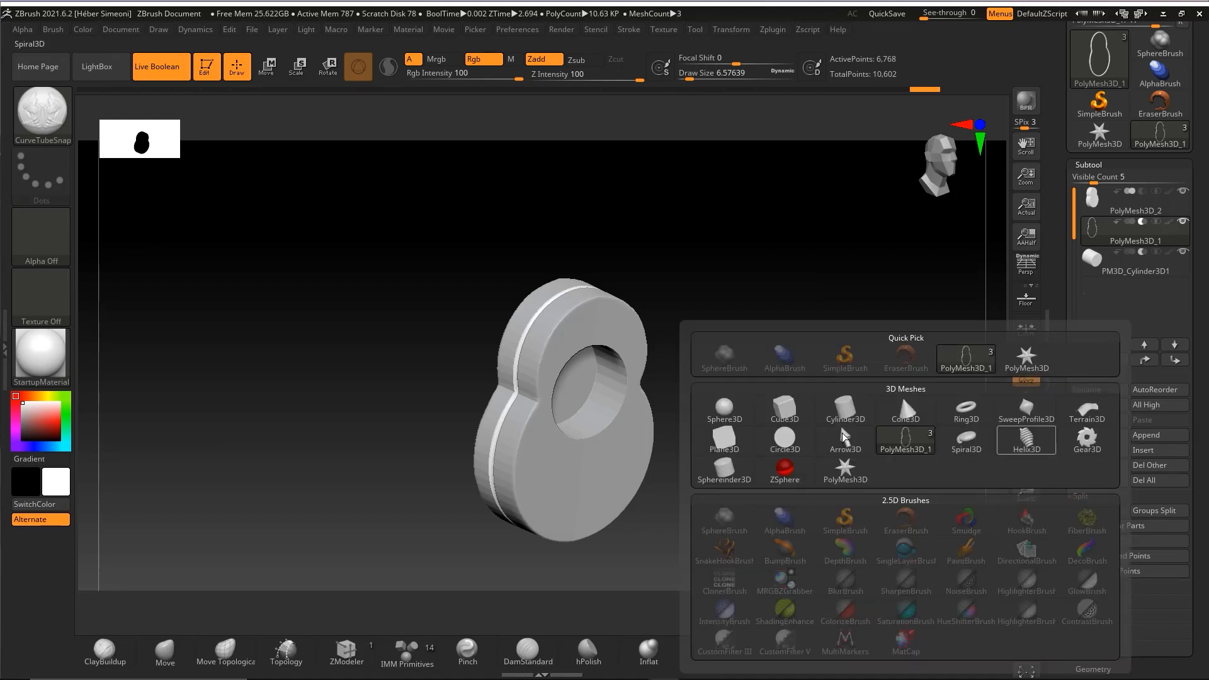
click(784, 409)
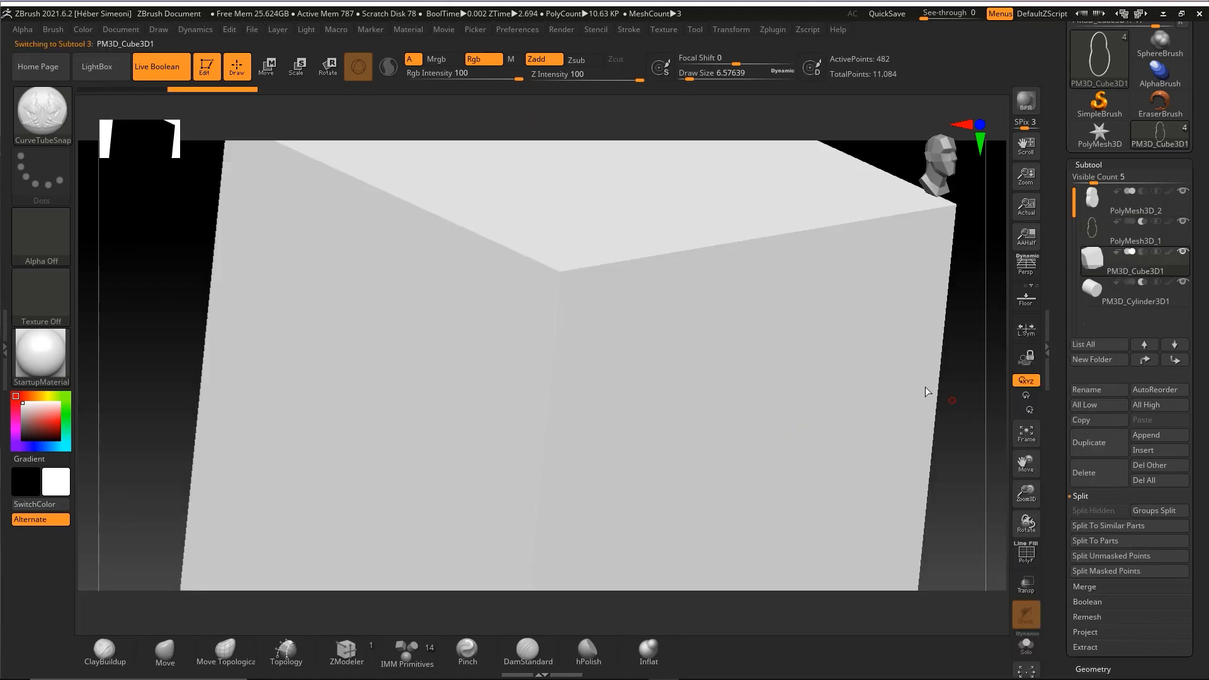
- Scale the inserted cube down with the Move gizmo and shift it along Z in front of the fused body
mouse_move(925, 387)
shift+mouse_down()
mouse_move(958, 384)
mouse_move(867, 364)
shift+mouse_up()
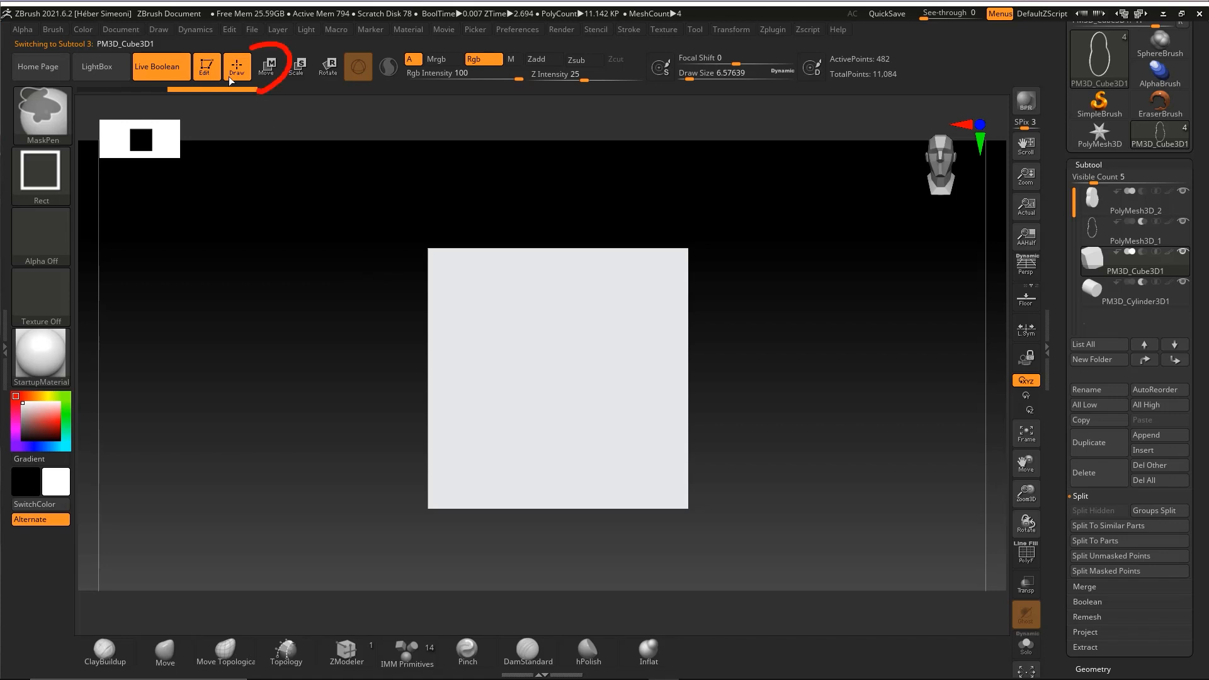
click(268, 71)
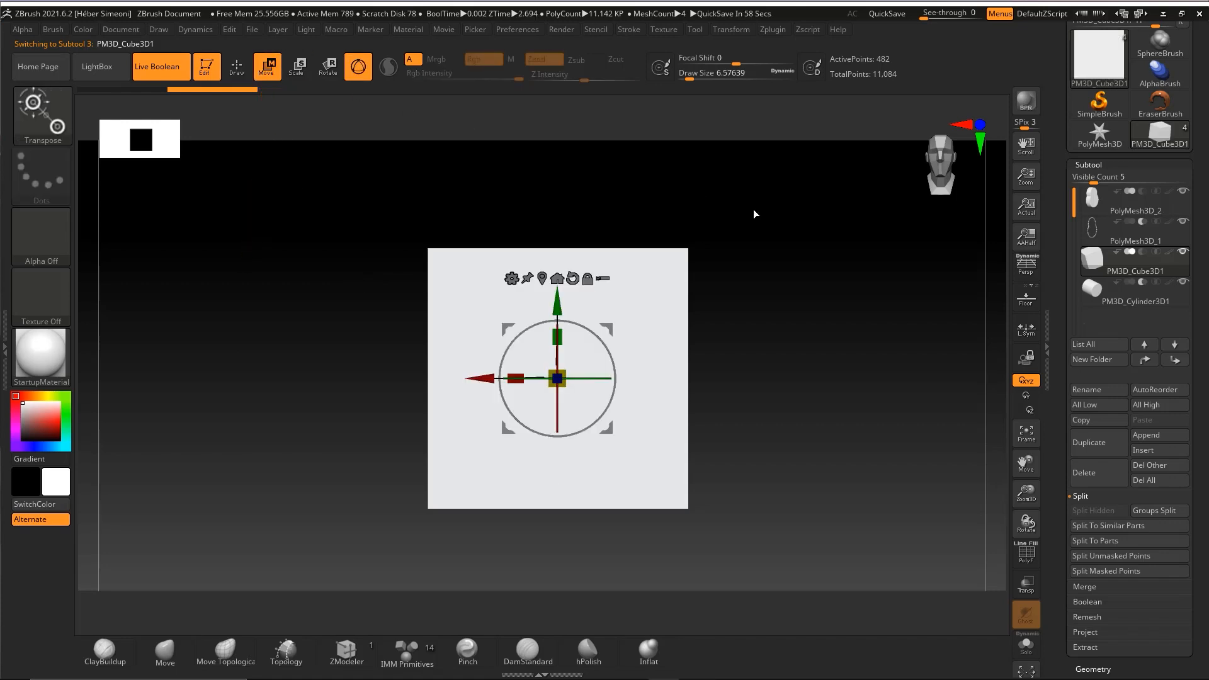
drag(589, 360, 429, 449)
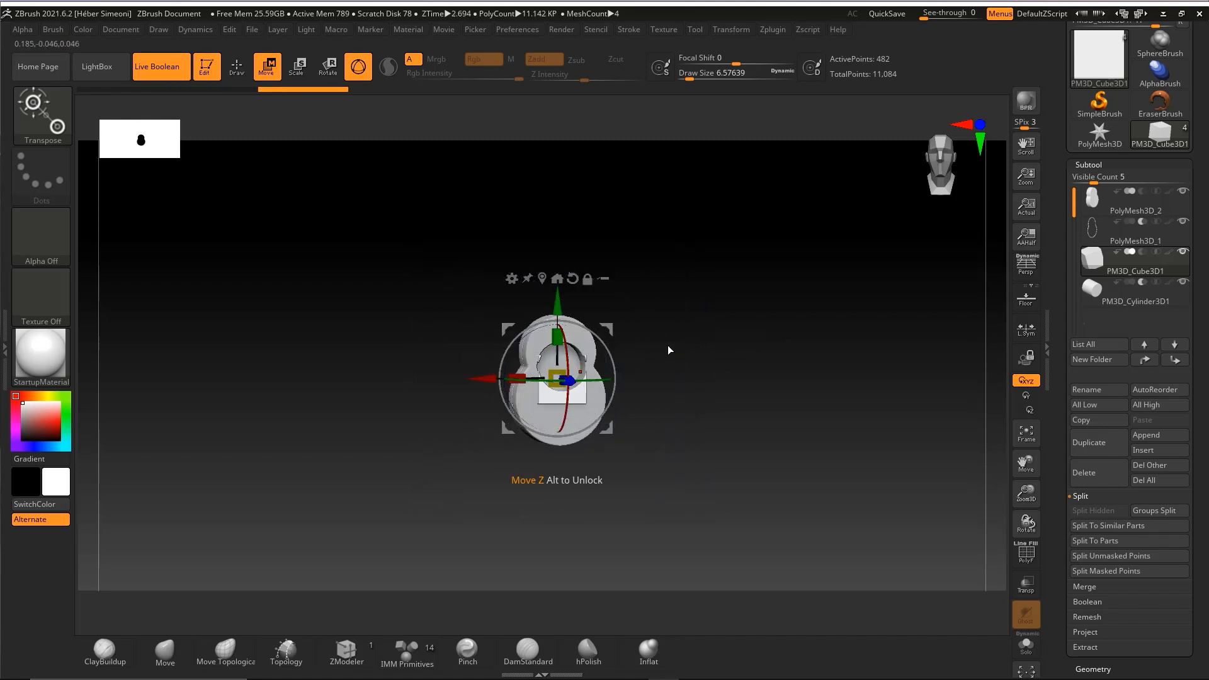
drag(732, 331, 796, 351)
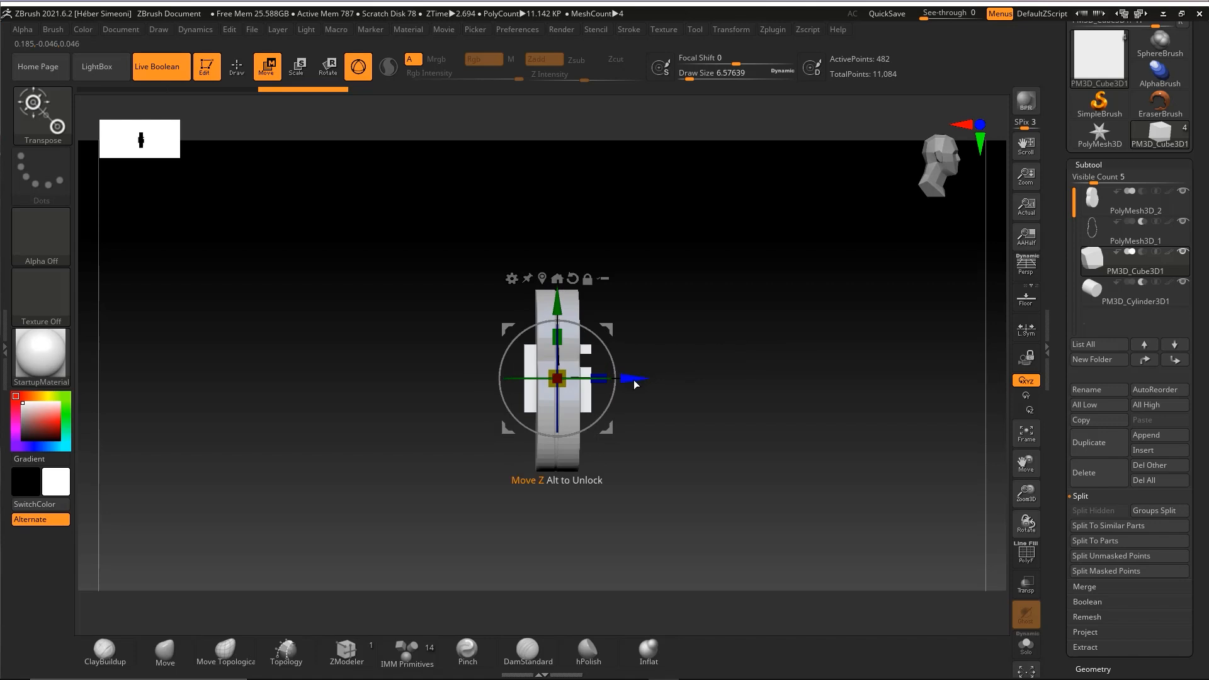
drag(633, 378, 704, 380)
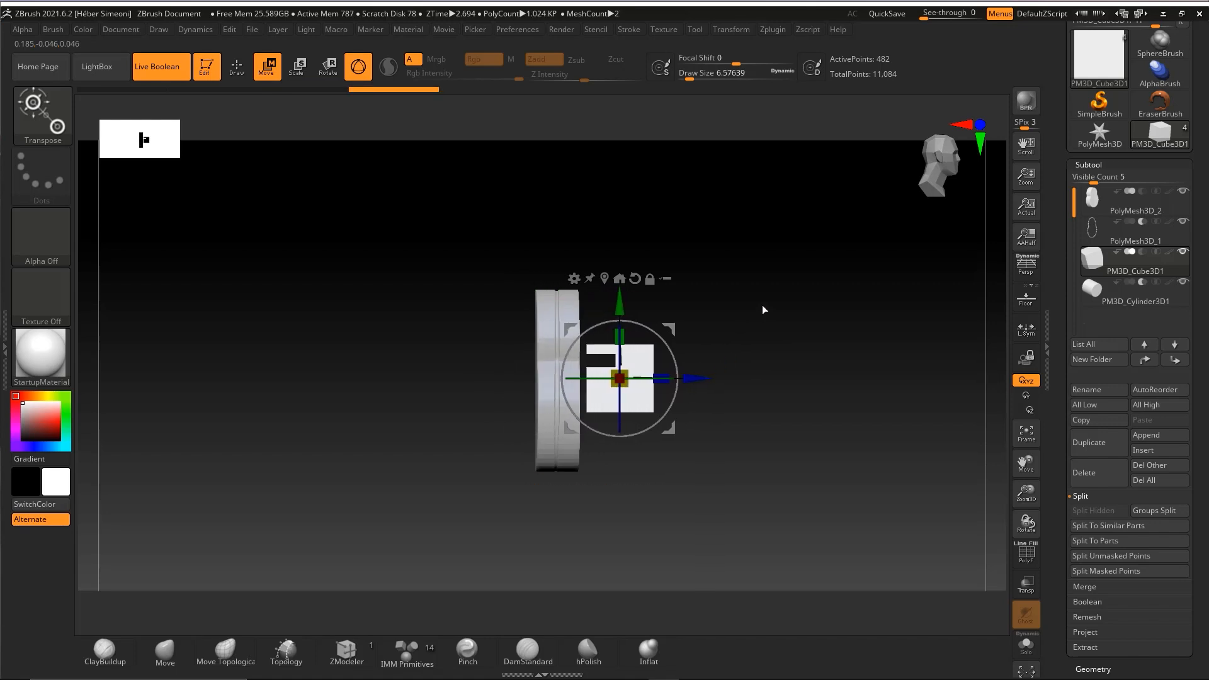
- Scale the cube into a narrow, tall bar centred on the body's front
ctrl+right_drag(763, 308, 769, 390)
mouse_move(771, 201)
ctrl+shift+mouse_down()
mouse_move(687, 362)
mouse_move(591, 380)
ctrl+shift+mouse_up()
mouse_move(764, 326)
mouse_down()
mouse_move(758, 305)
mouse_move(754, 323)
mouse_up()
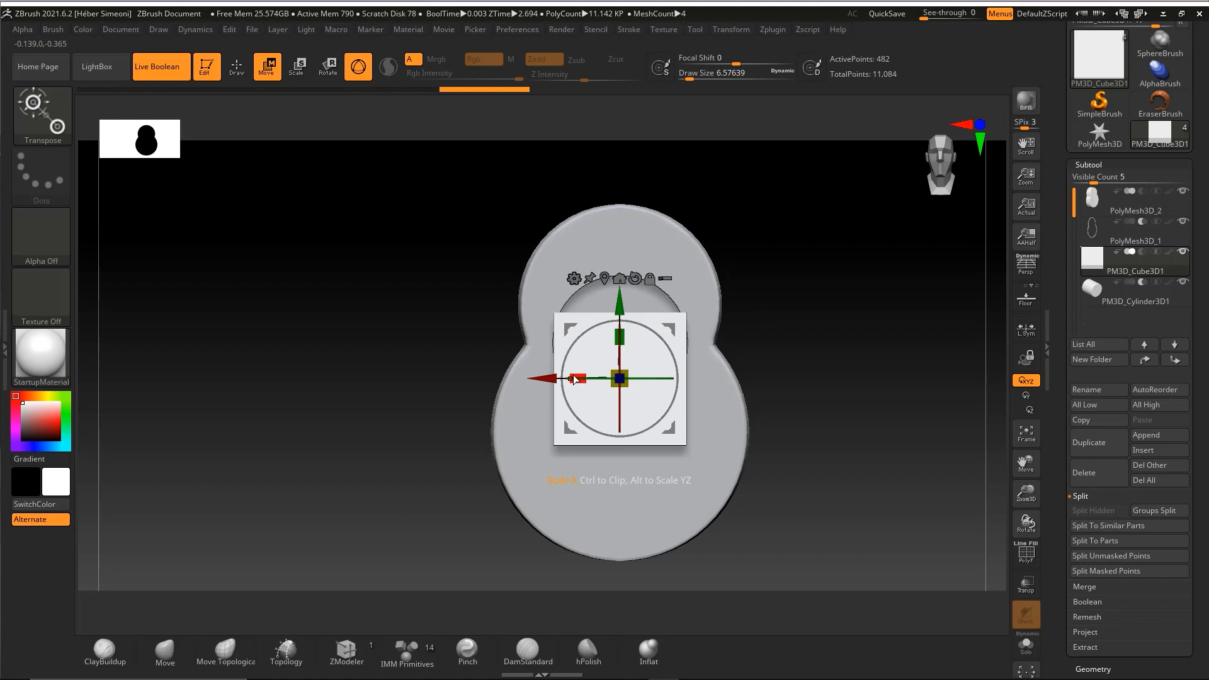
mouse_move(579, 378)
mouse_down()
mouse_move(646, 377)
mouse_move(587, 378)
mouse_move(603, 378)
mouse_move(625, 313)
mouse_up()
key(ctrl+z)
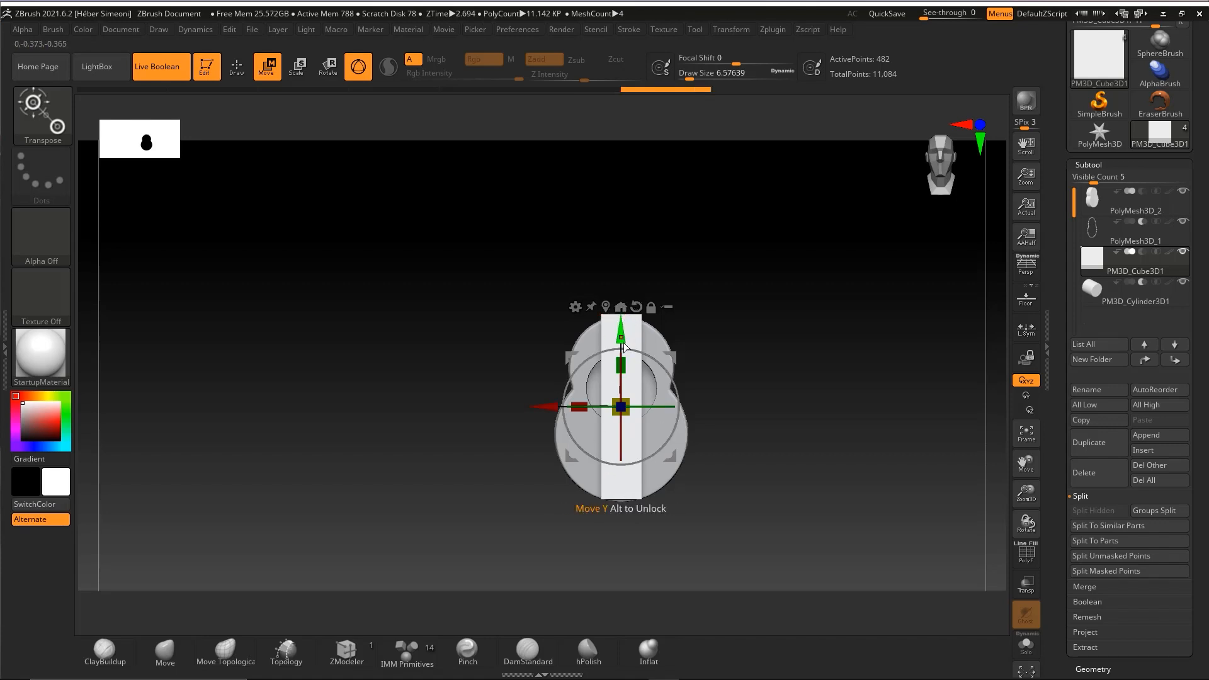
- Move the bar up so it runs from the round recess past the body's upper end, and bring it to the front face
drag(622, 336, 631, 216)
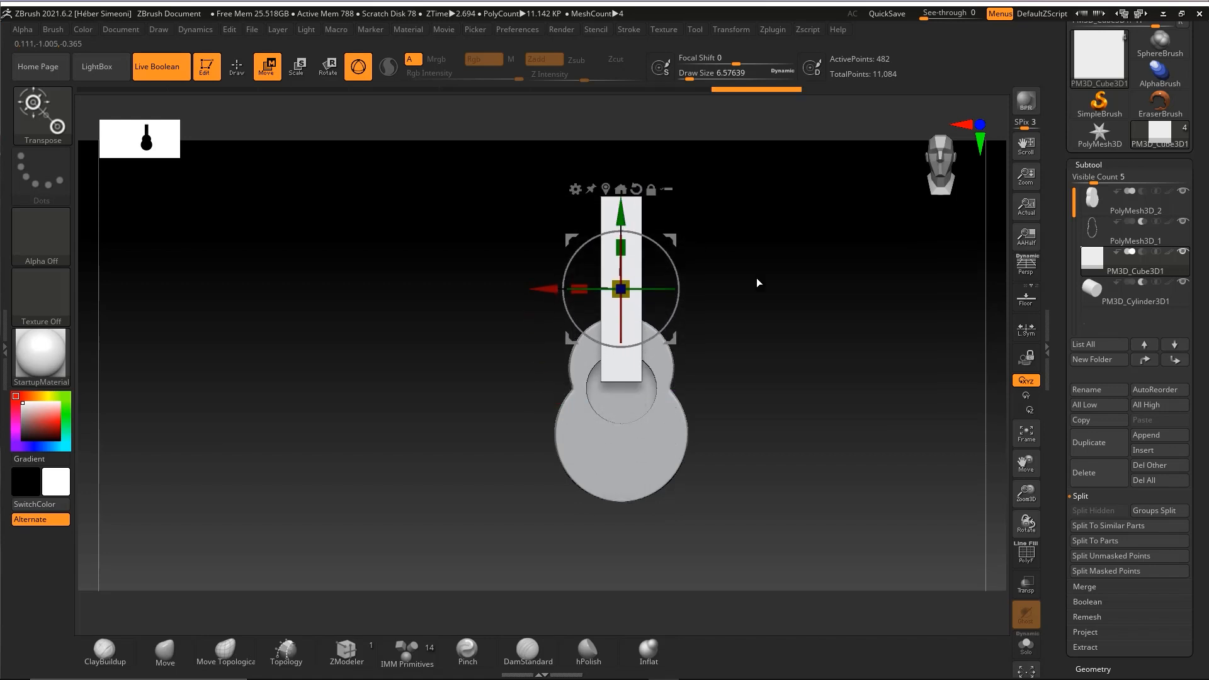
shift+drag(759, 278, 790, 308)
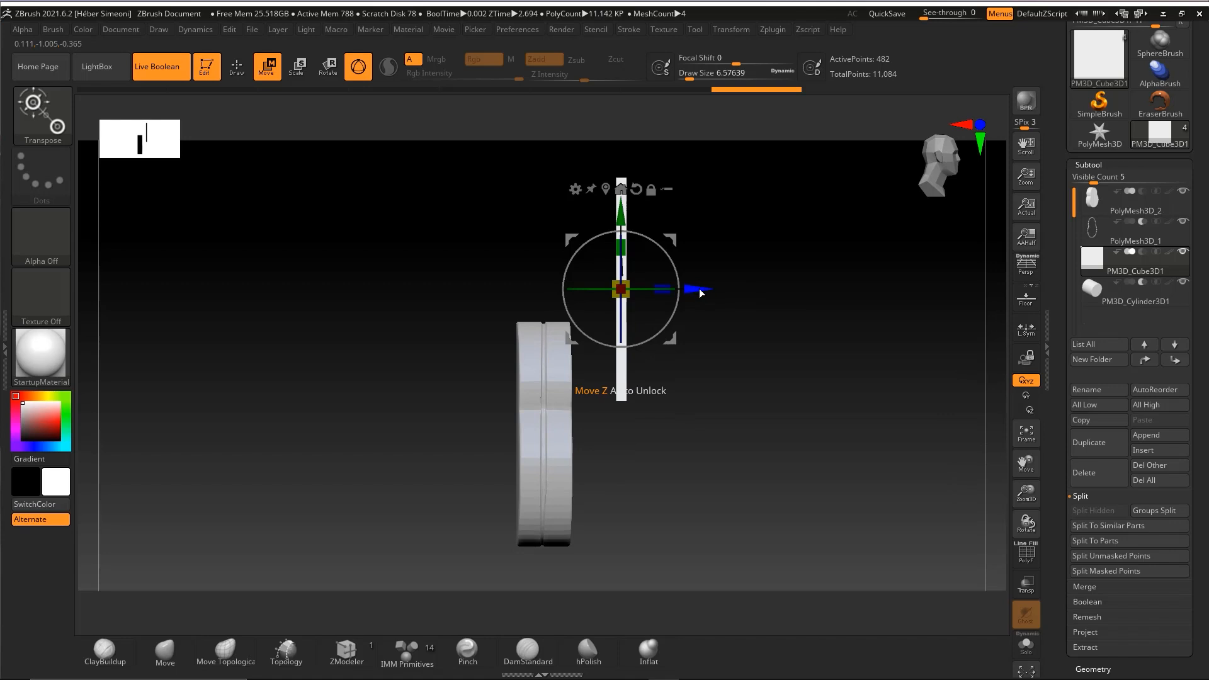
mouse_move(699, 292)
mouse_down()
mouse_move(674, 293)
mouse_move(702, 304)
mouse_up()
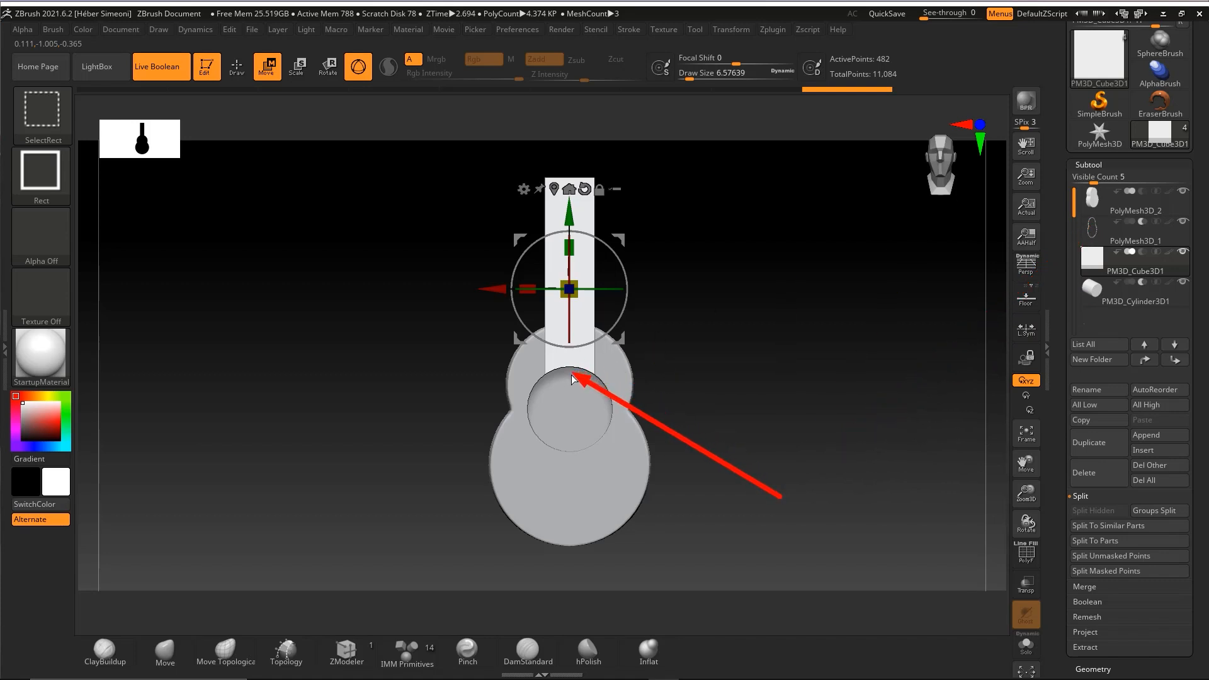
- Thin the neck bar along Z, nudge it onto the body's front face, and return to Draw mode
shift+drag(713, 323, 725, 382)
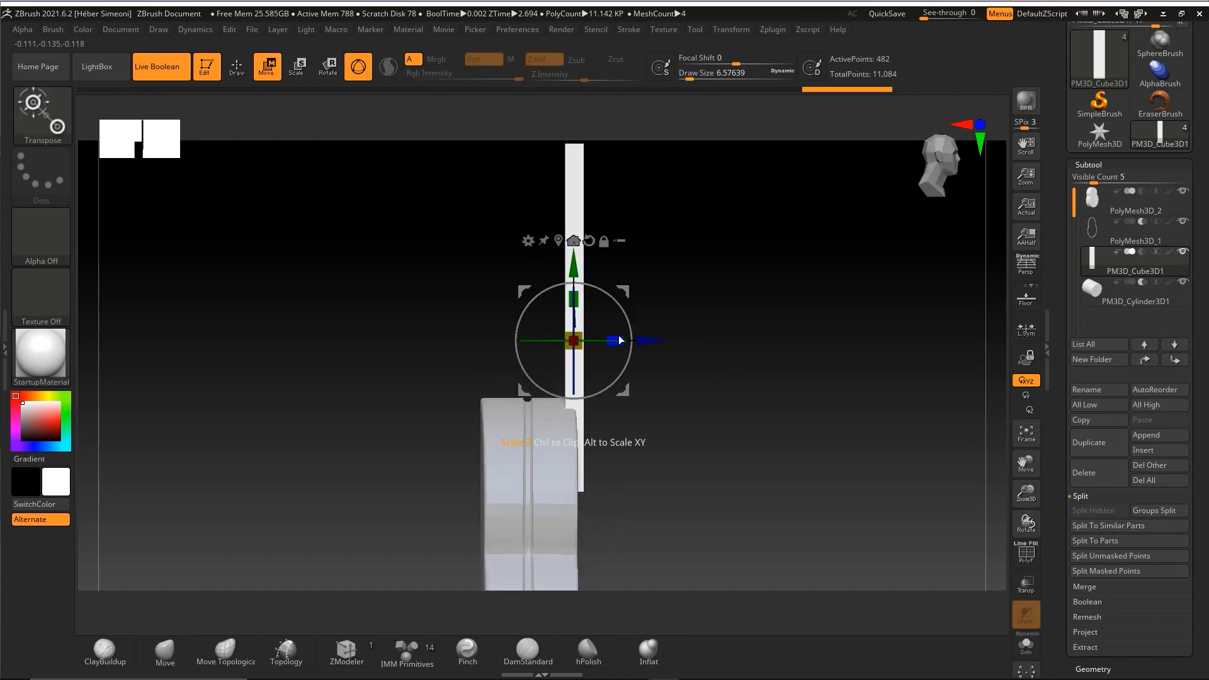
drag(621, 340, 549, 344)
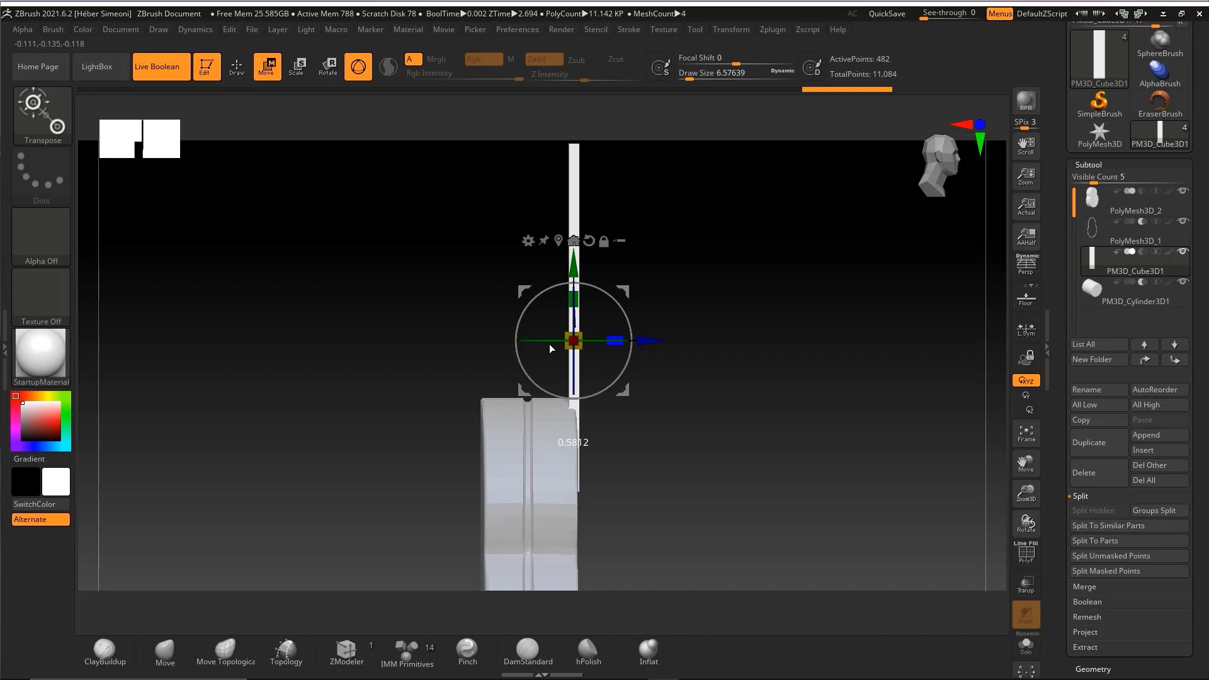
drag(649, 343, 653, 344)
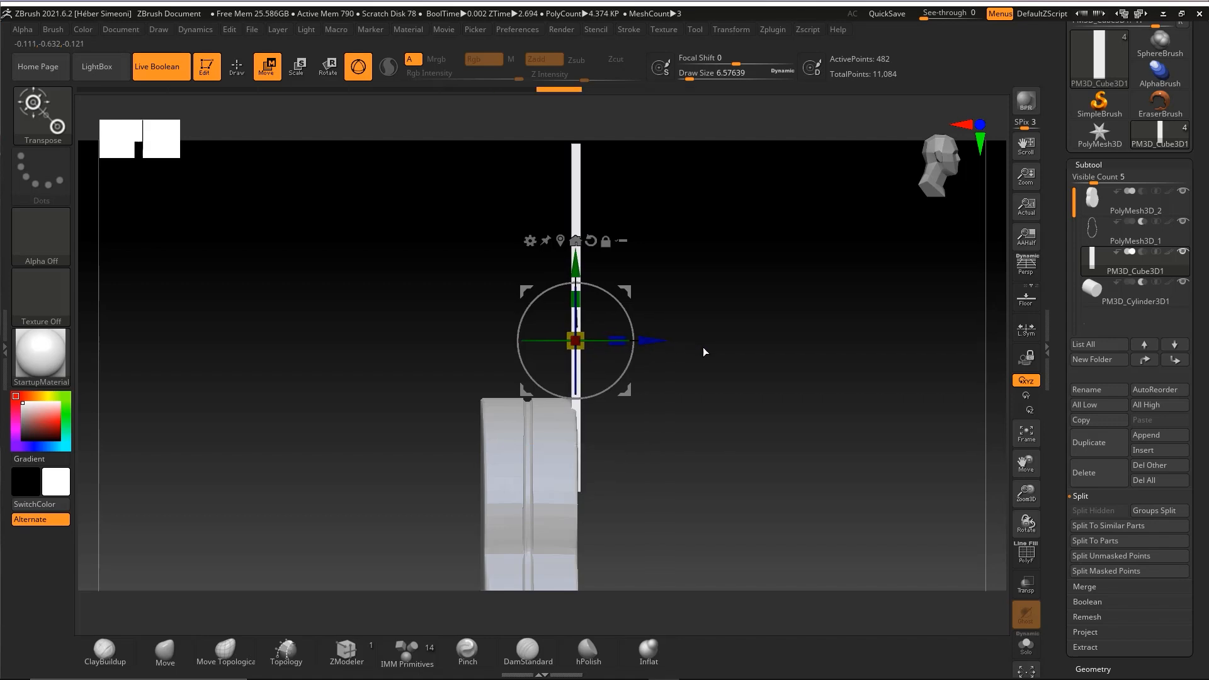
mouse_move(725, 354)
alt+mouse_down()
mouse_move(728, 338)
mouse_move(719, 346)
mouse_move(736, 351)
alt+mouse_up()
key(q)
key(ctrl+shift)
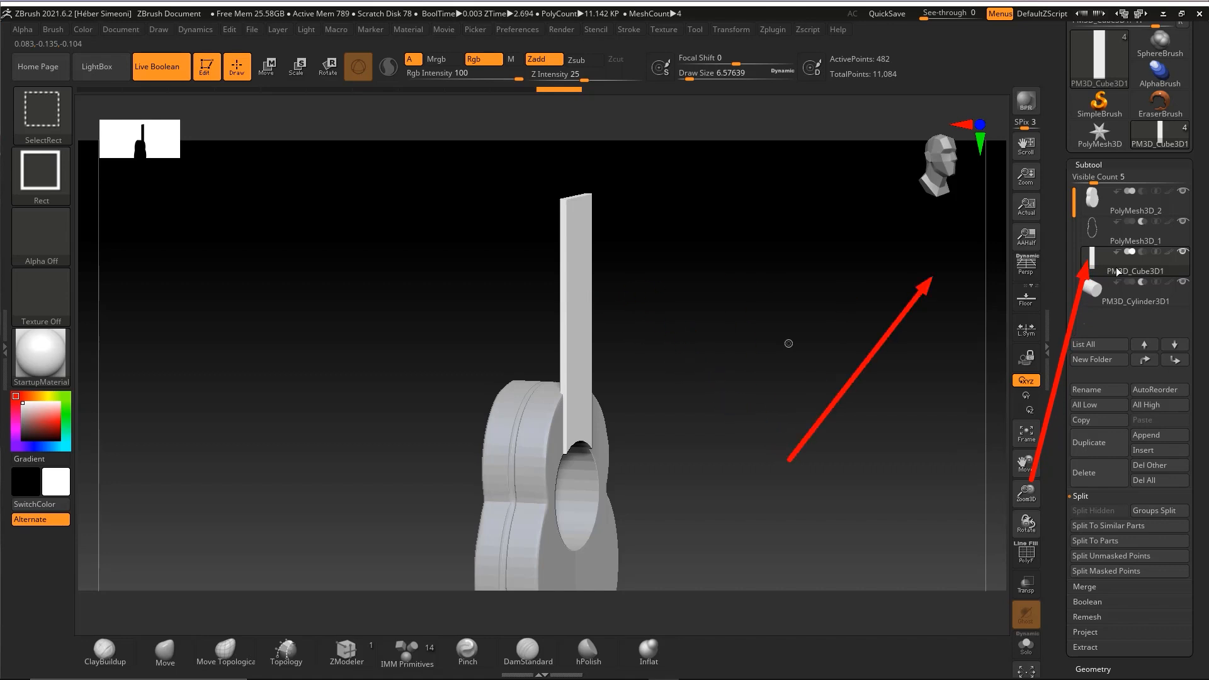
- Try placing the PM3D_Cube3D1 bar below the cylinder in the subtool order, and put it back above the cylinder
drag(1117, 272, 1107, 319)
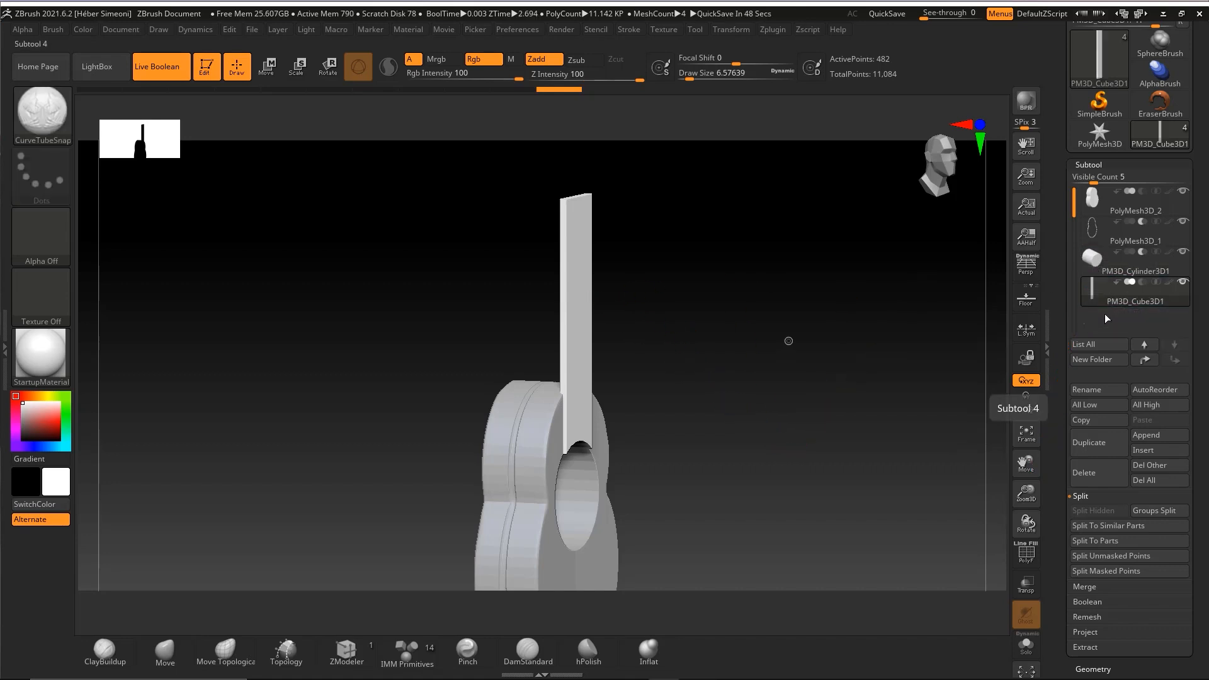
mouse_move(1094, 296)
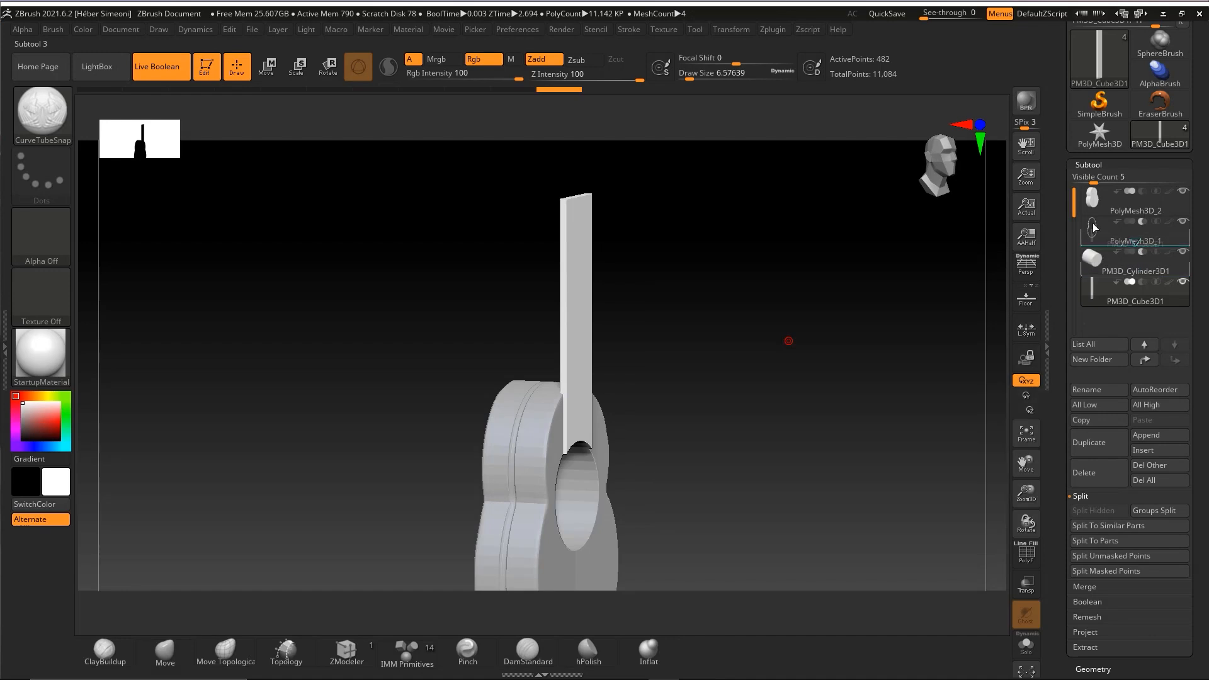
- Narrow the neck bar slightly along X with the gizmo and return to Draw mode
mouse_move(812, 381)
shift+mouse_down()
mouse_move(758, 386)
mouse_move(708, 359)
mouse_move(729, 359)
mouse_move(715, 342)
shift+mouse_up()
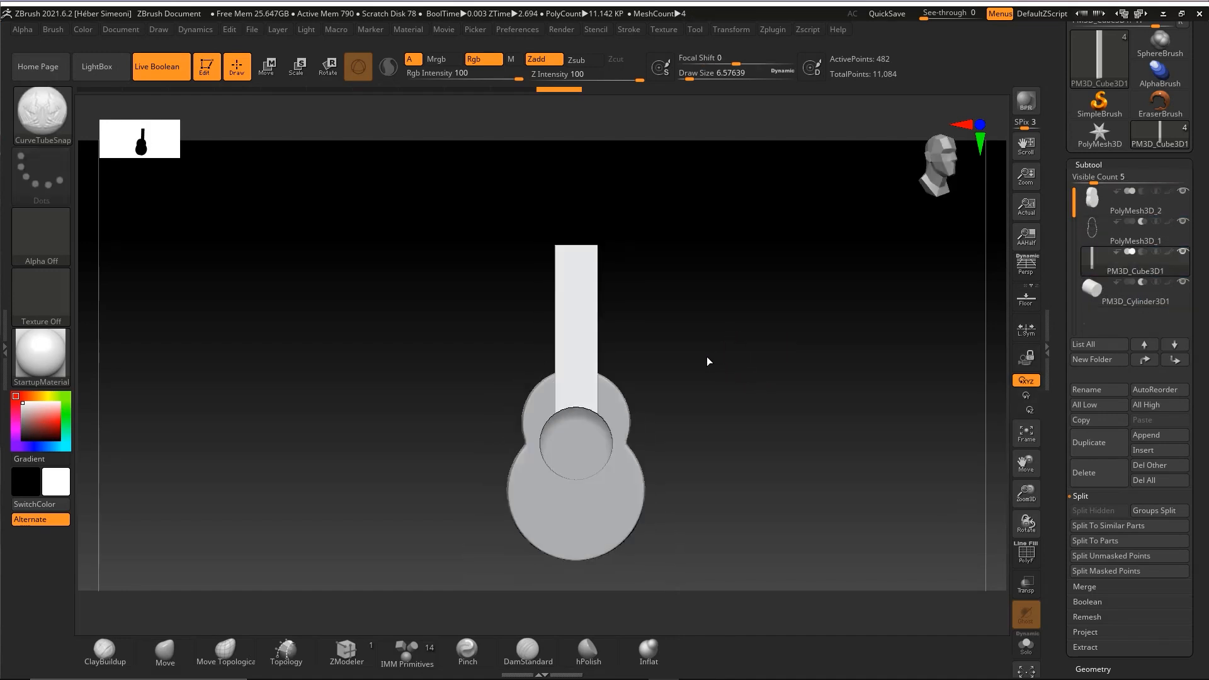
key(e)
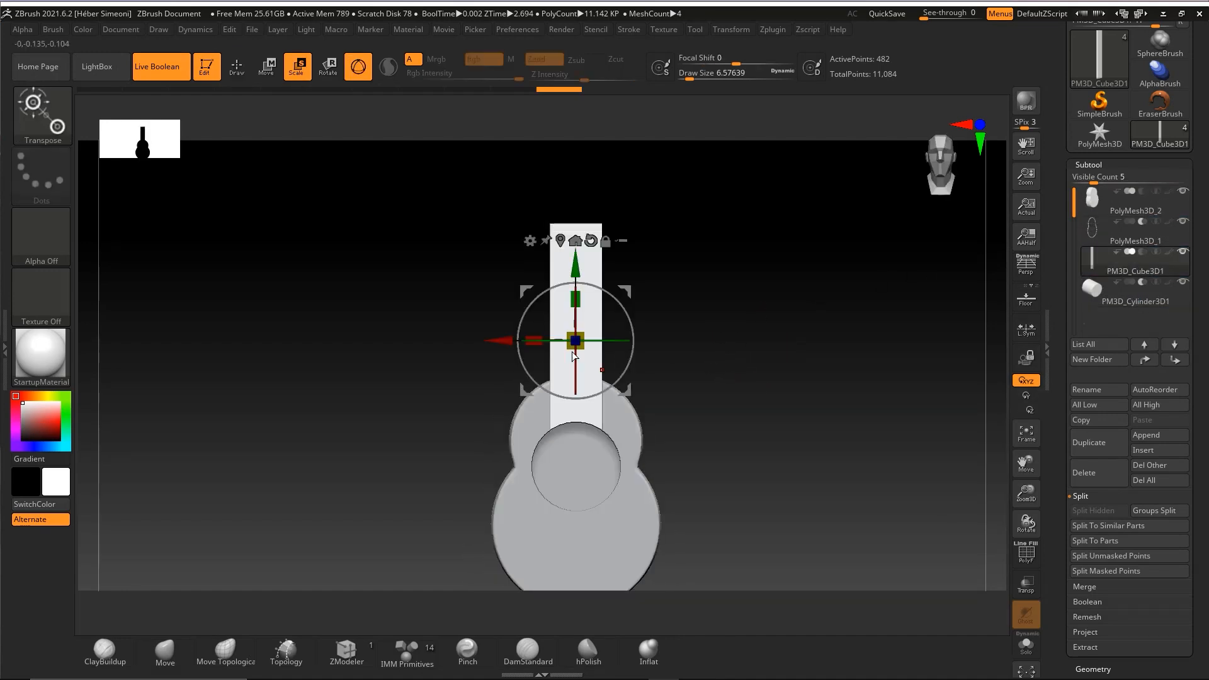
drag(530, 342, 545, 343)
alt+drag(742, 368, 726, 313)
mouse_move(730, 327)
mouse_down()
mouse_move(788, 333)
mouse_move(754, 309)
mouse_up()
key(q)
- Duplicate the neck bar with the Move gizmo and place the copy over the lower part of the body
key(w)
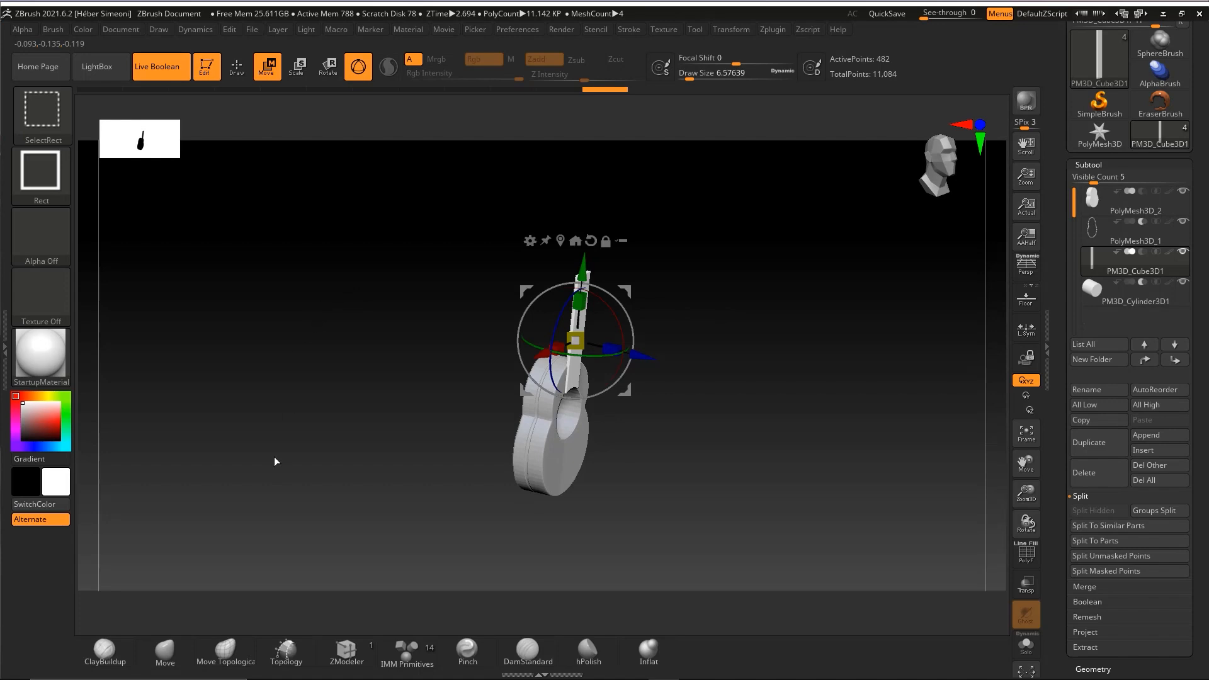
mouse_move(275, 461)
mouse_down()
mouse_move(271, 86)
mouse_move(577, 254)
mouse_up()
drag(659, 261, 577, 451)
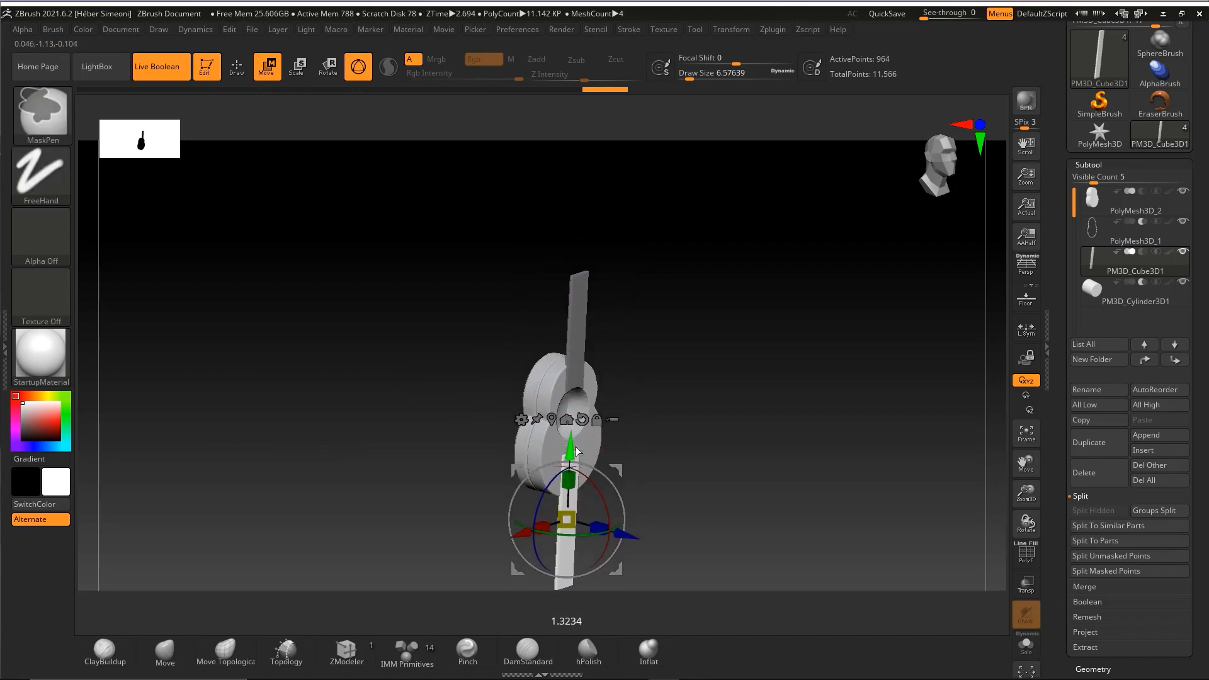
- Reshape the copied bar into a short, wide bridge block and move it just below the round recess
mouse_move(660, 342)
mouse_down()
mouse_move(727, 416)
mouse_move(729, 371)
mouse_move(725, 435)
mouse_up()
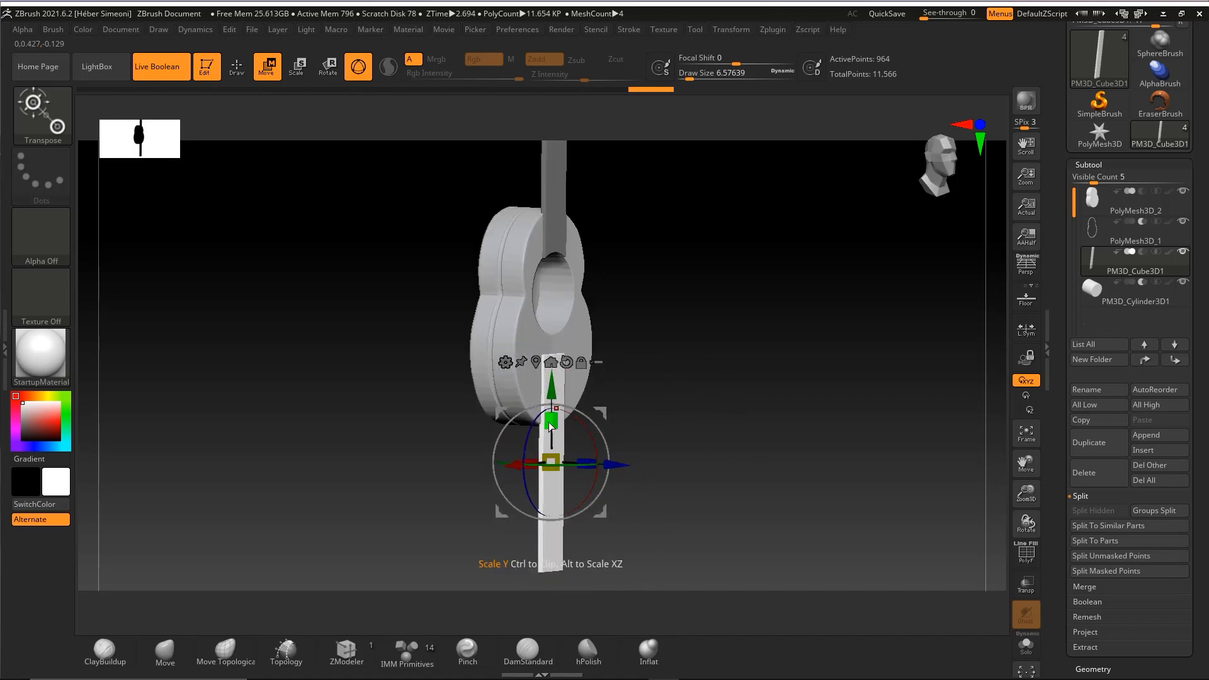
mouse_move(552, 425)
mouse_down()
mouse_move(558, 500)
mouse_move(629, 422)
mouse_move(645, 424)
mouse_move(553, 428)
mouse_up()
drag(644, 397, 679, 414)
drag(589, 470, 619, 475)
drag(554, 391, 560, 267)
shift+drag(687, 272, 637, 359)
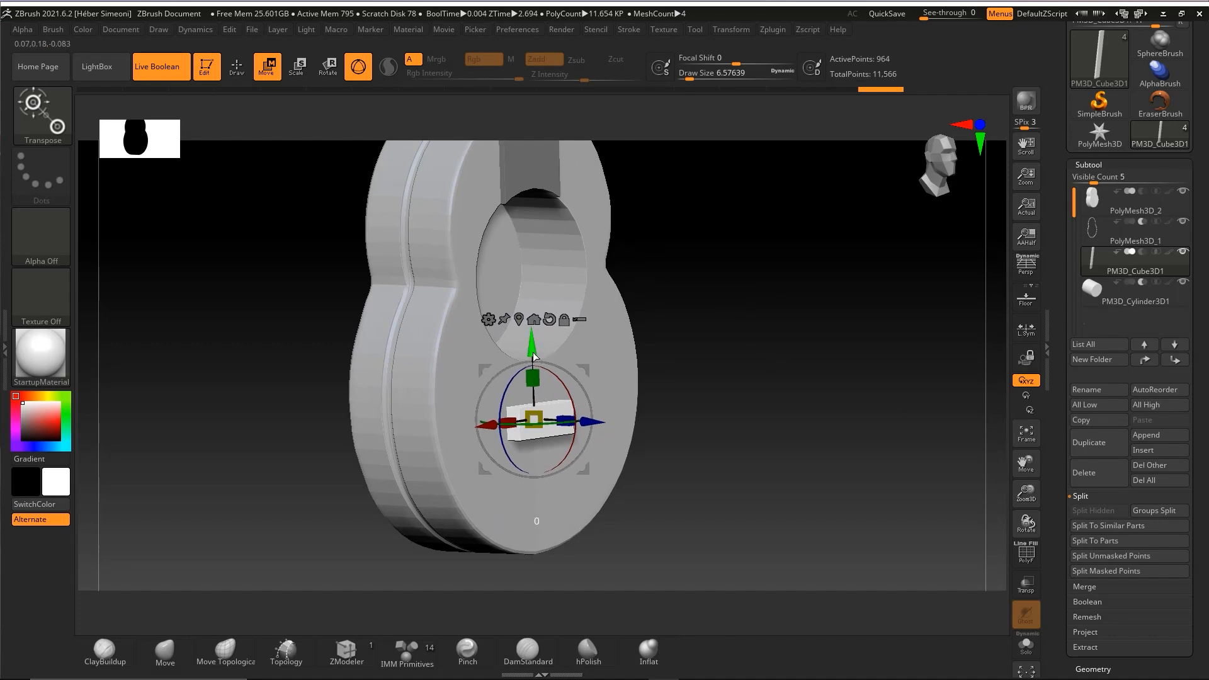
- Fine-tune the bridge block's height and depth so it sits on the body's front face, and return to Draw mode
drag(533, 353, 533, 355)
shift+drag(684, 353, 738, 351)
mouse_move(608, 422)
mouse_down()
mouse_move(668, 386)
mouse_move(664, 433)
mouse_up()
key(q)
mouse_move(664, 428)
mouse_down()
mouse_move(690, 387)
mouse_move(747, 391)
mouse_up()
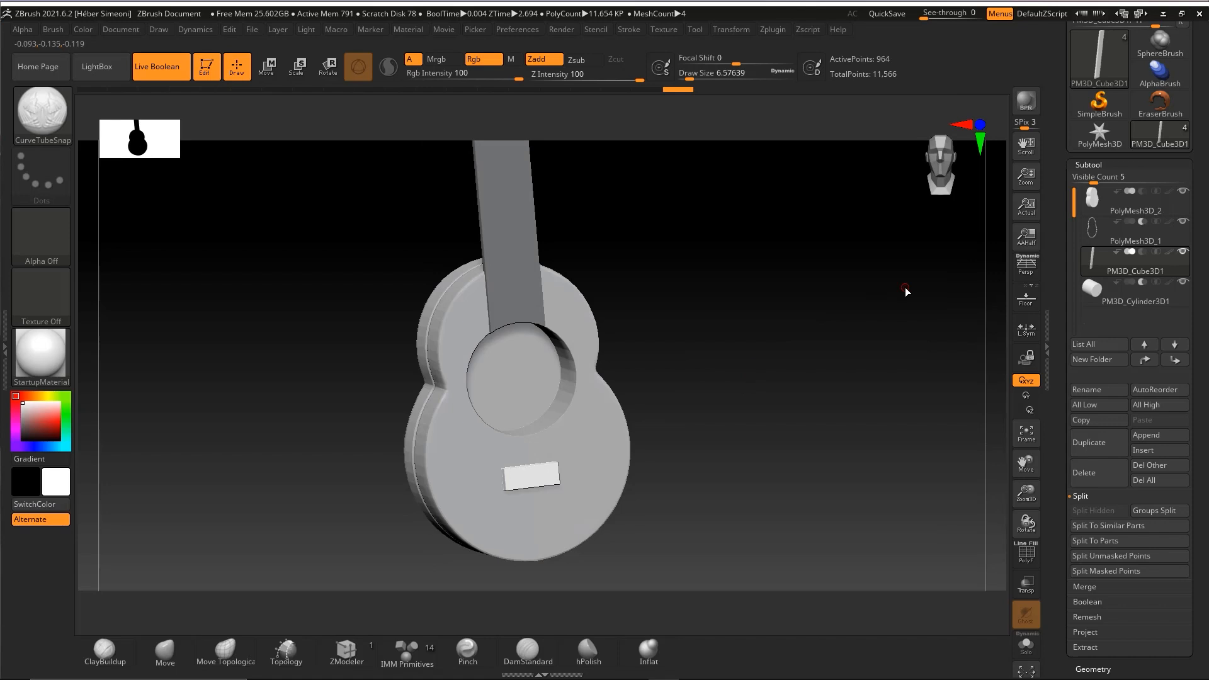
- Clear the mask from the neck bar and make the PM3D_Cylinder3D1 subtool active
drag(777, 374, 804, 371)
alt+drag(723, 340, 708, 311)
alt+drag(708, 311, 722, 388)
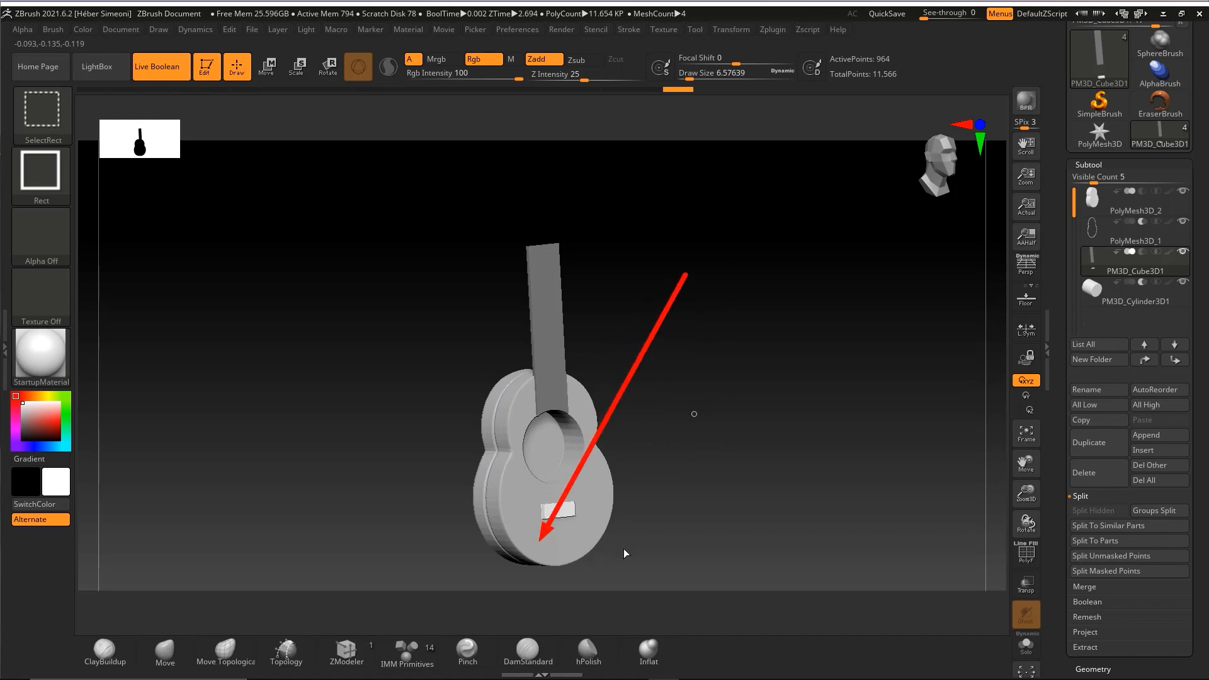
ctrl+shift+drag(542, 551, 712, 338)
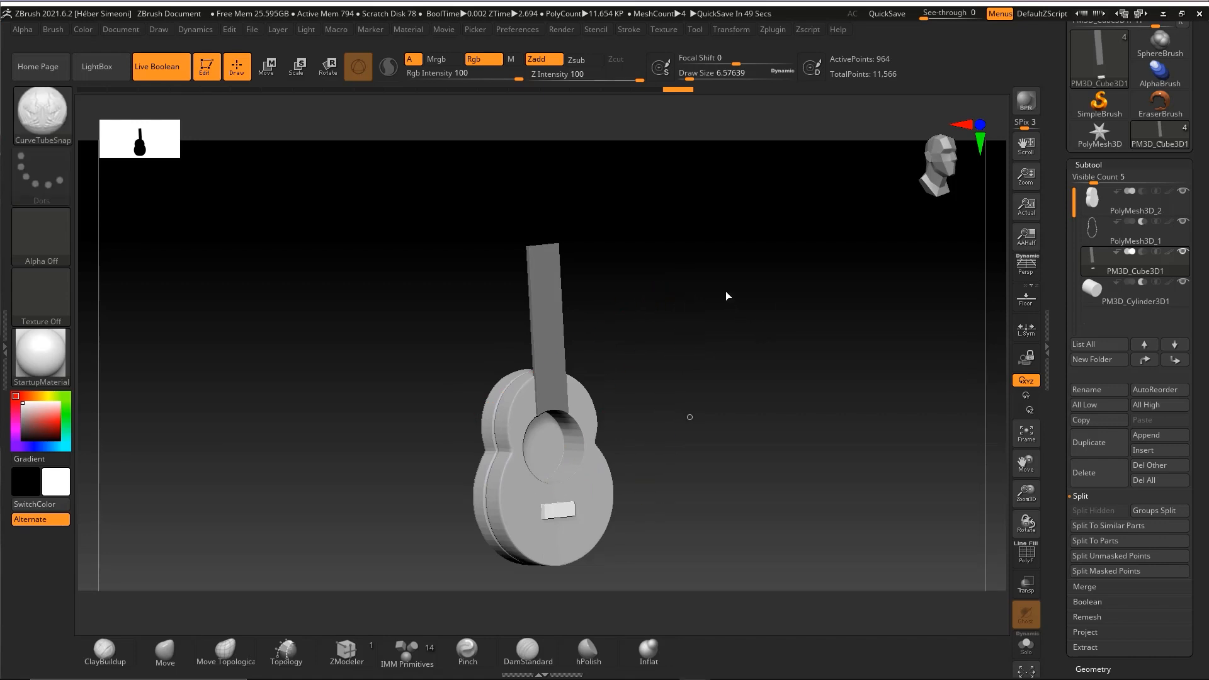
mouse_move(722, 287)
mouse_down()
mouse_move(745, 335)
mouse_move(737, 287)
mouse_up()
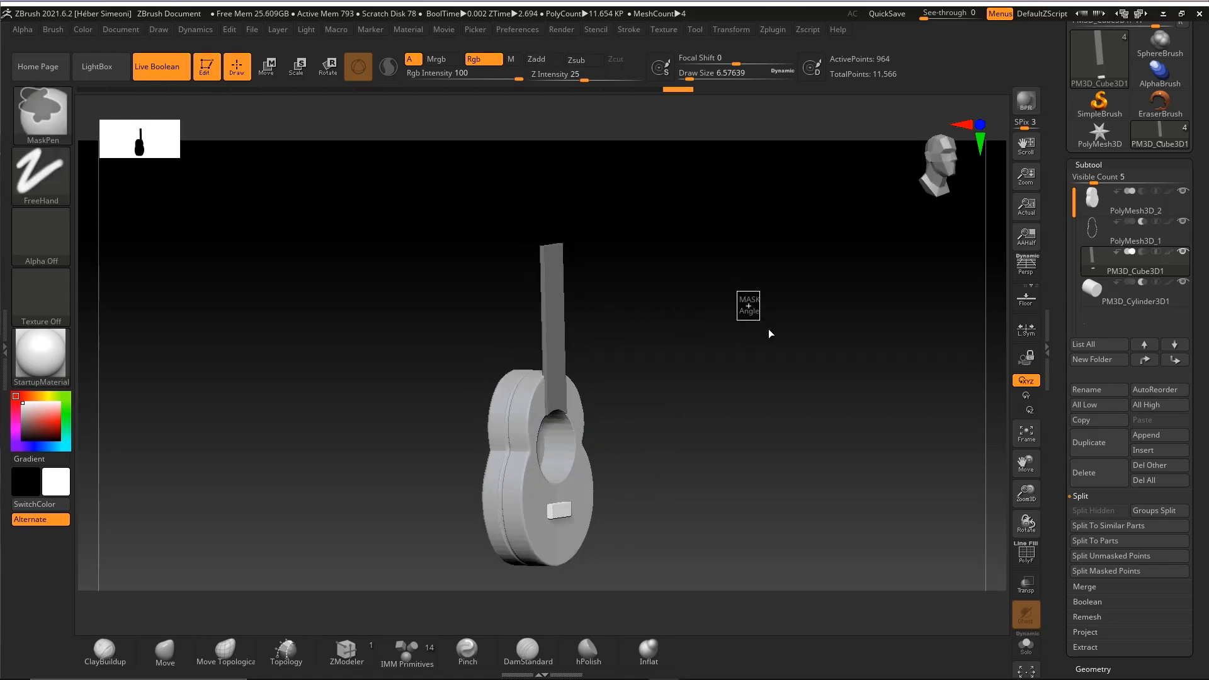
mouse_move(769, 333)
ctrl+mouse_down()
mouse_move(854, 391)
mouse_move(812, 388)
ctrl+mouse_up()
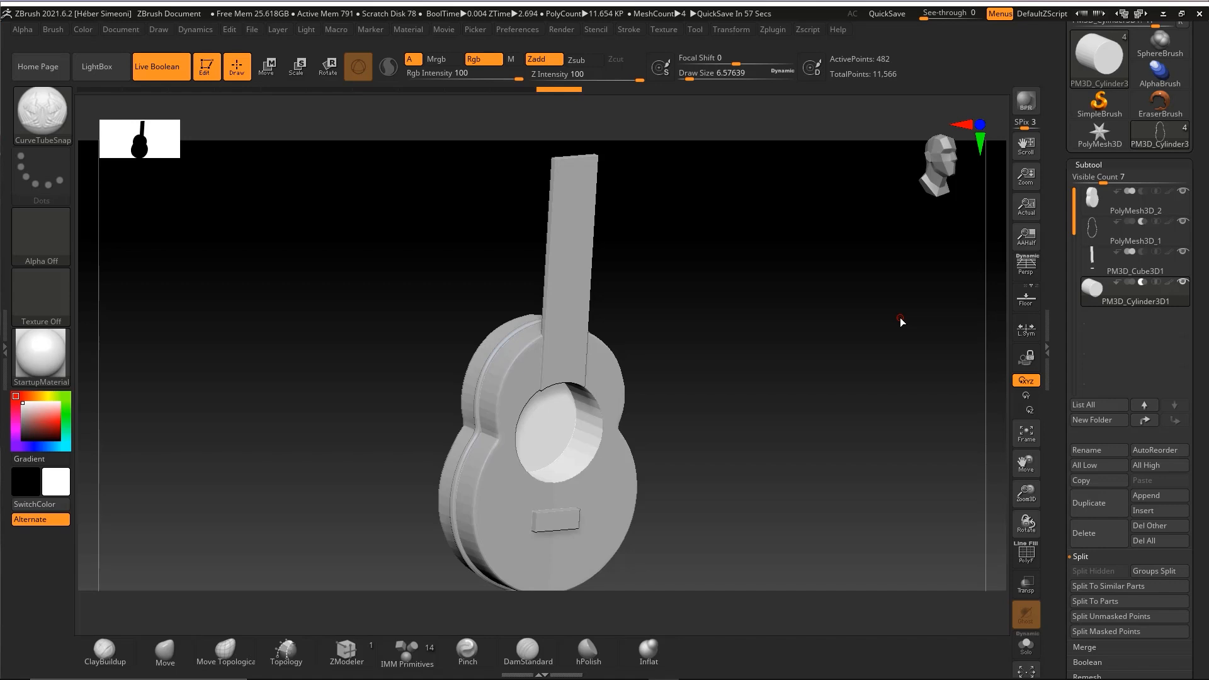
key(ctrl+shift)
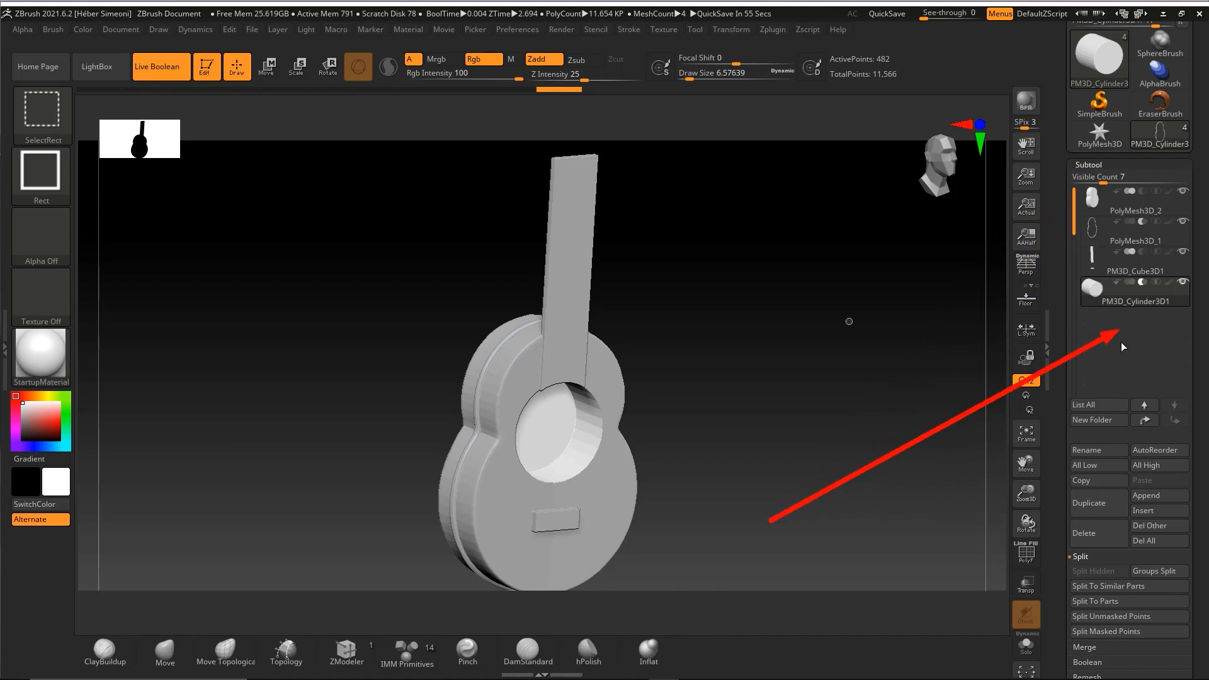
- Generate a Boolean mesh from the guitar's visible subtools
scroll(1096, 567, down, 3)
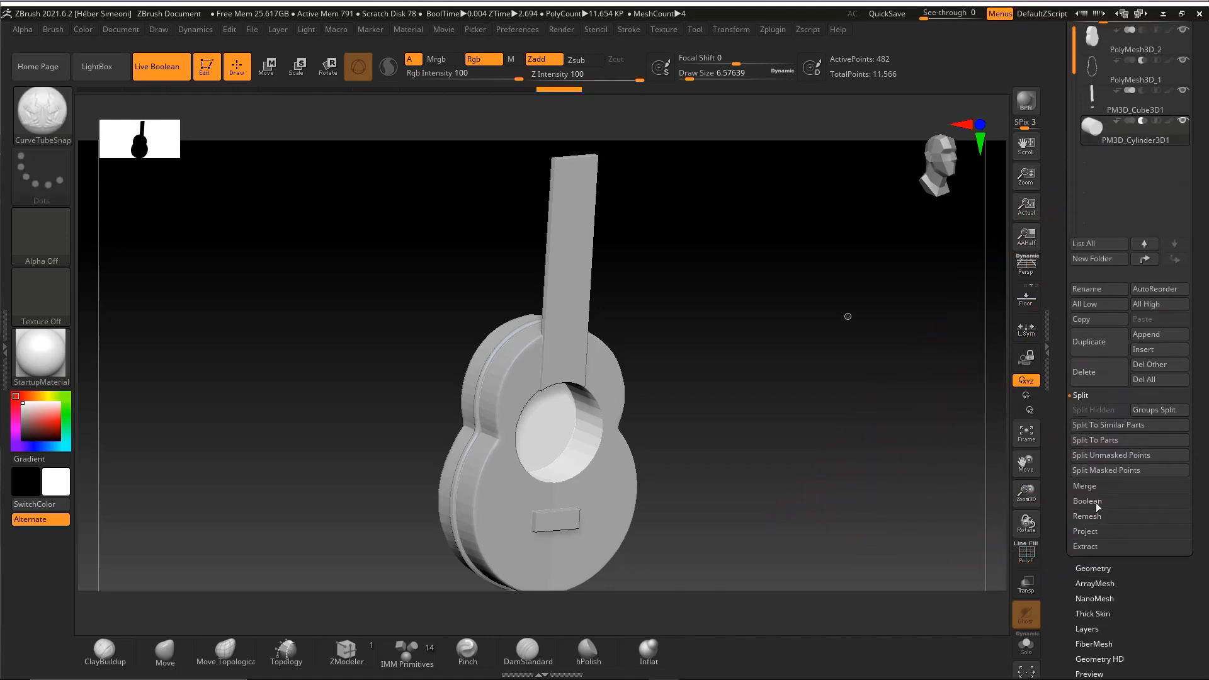
click(1088, 502)
key(ctrl)
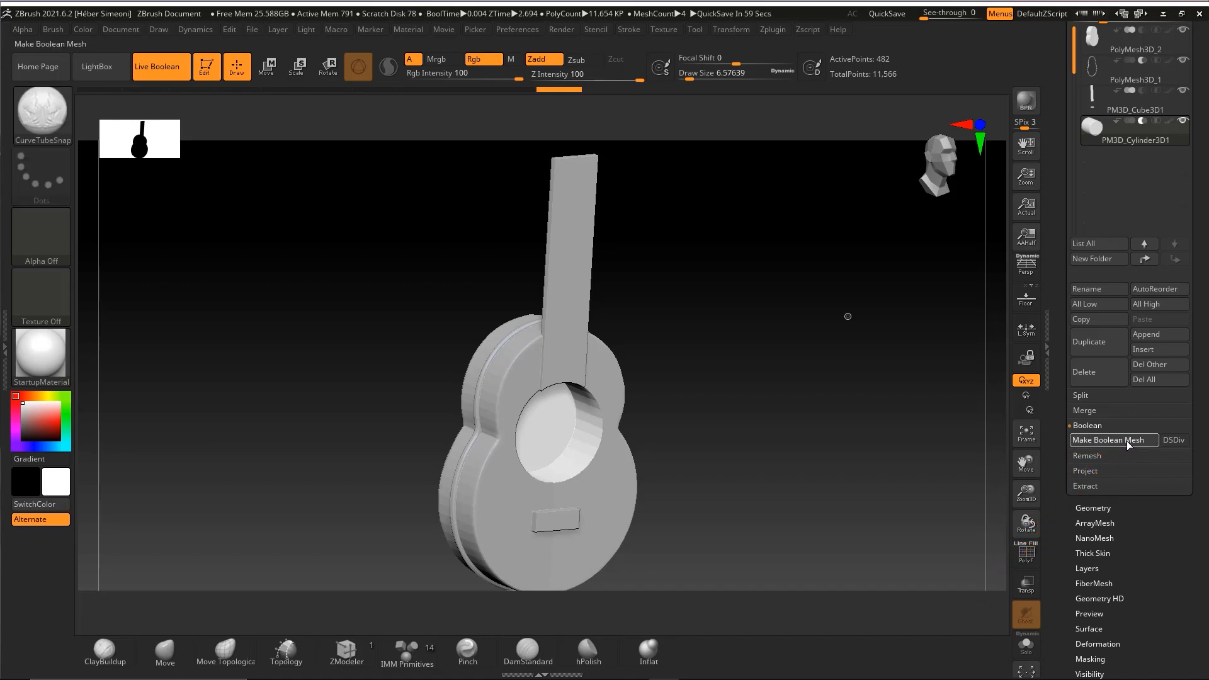
click(1120, 441)
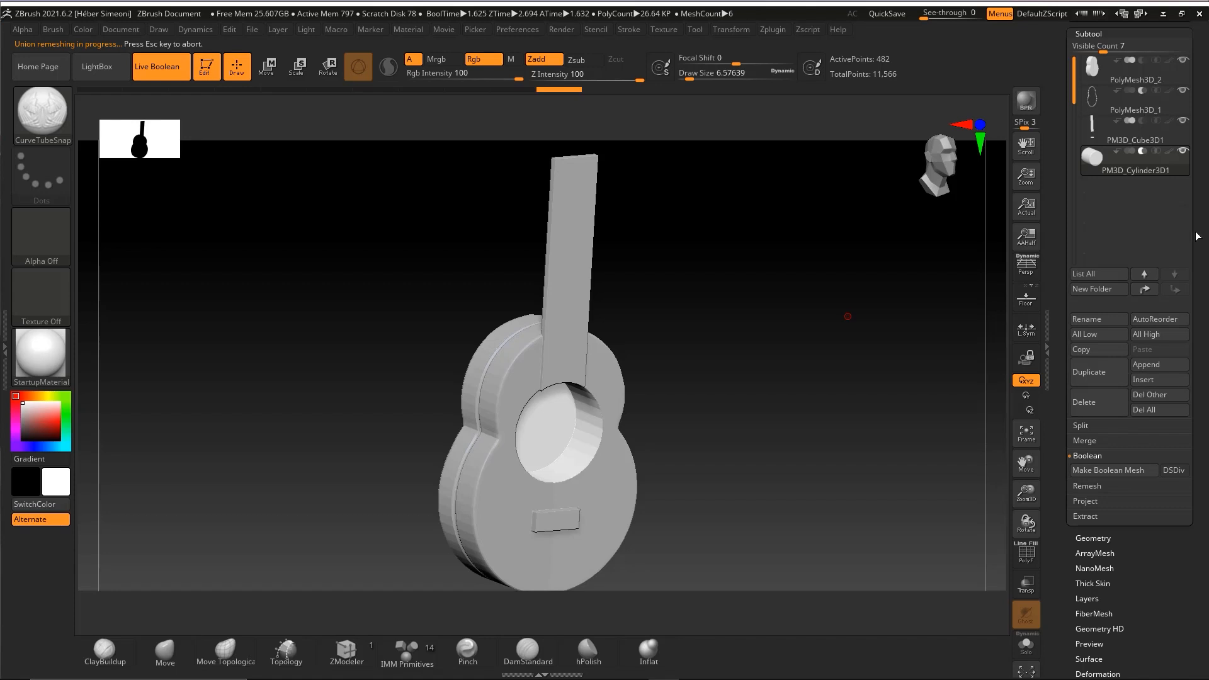
drag(1198, 237, 1204, 348)
key(ctrl)
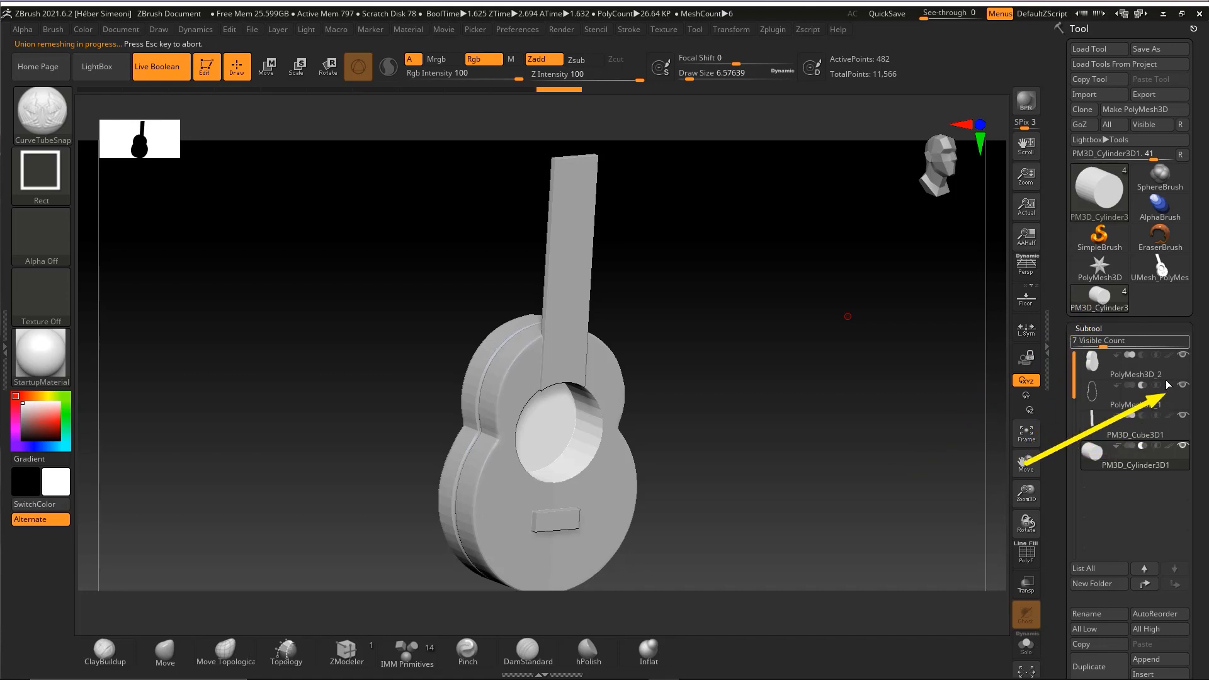
- Make the fused Boolean guitar mesh the active tool
click(1161, 271)
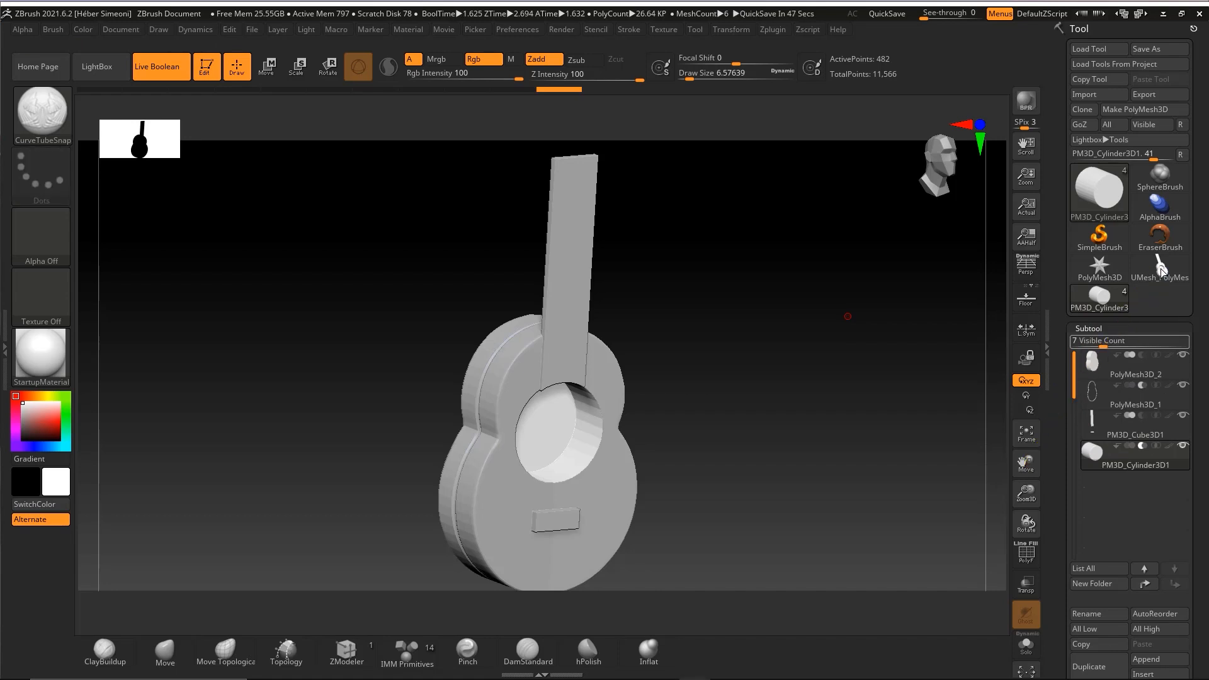
key(ctrl+shift)
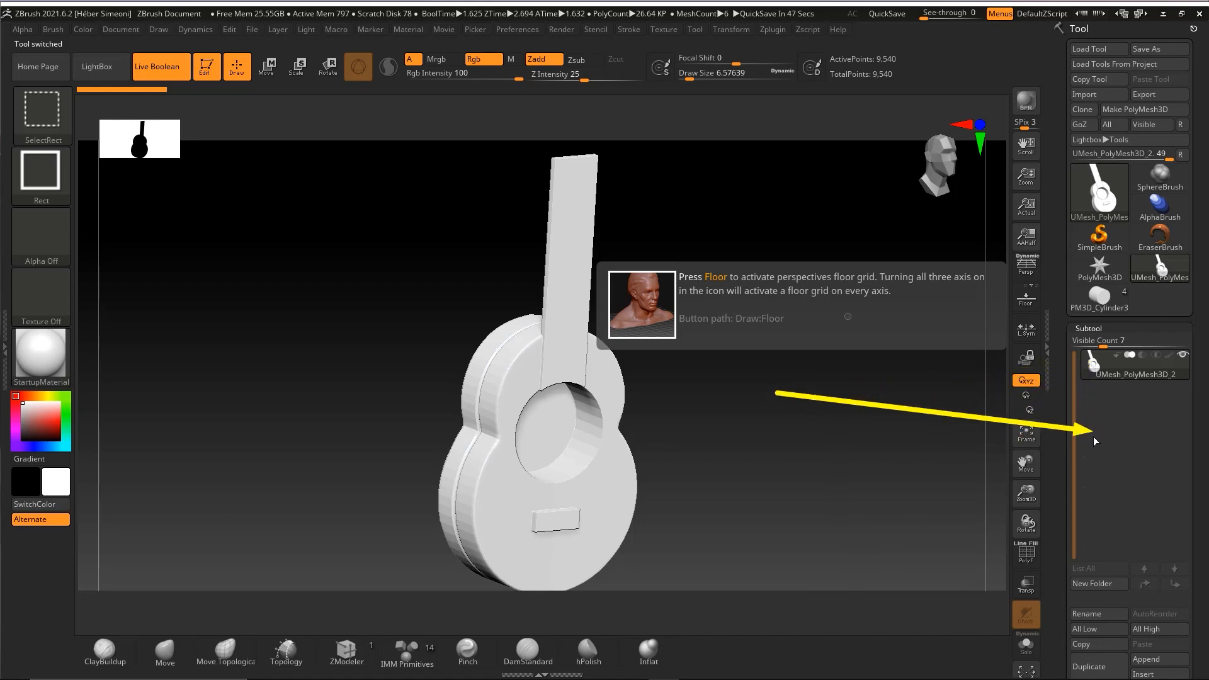
mouse_move(1102, 421)
mouse_down()
mouse_move(1101, 389)
mouse_move(1099, 432)
mouse_up()
key(Escape)
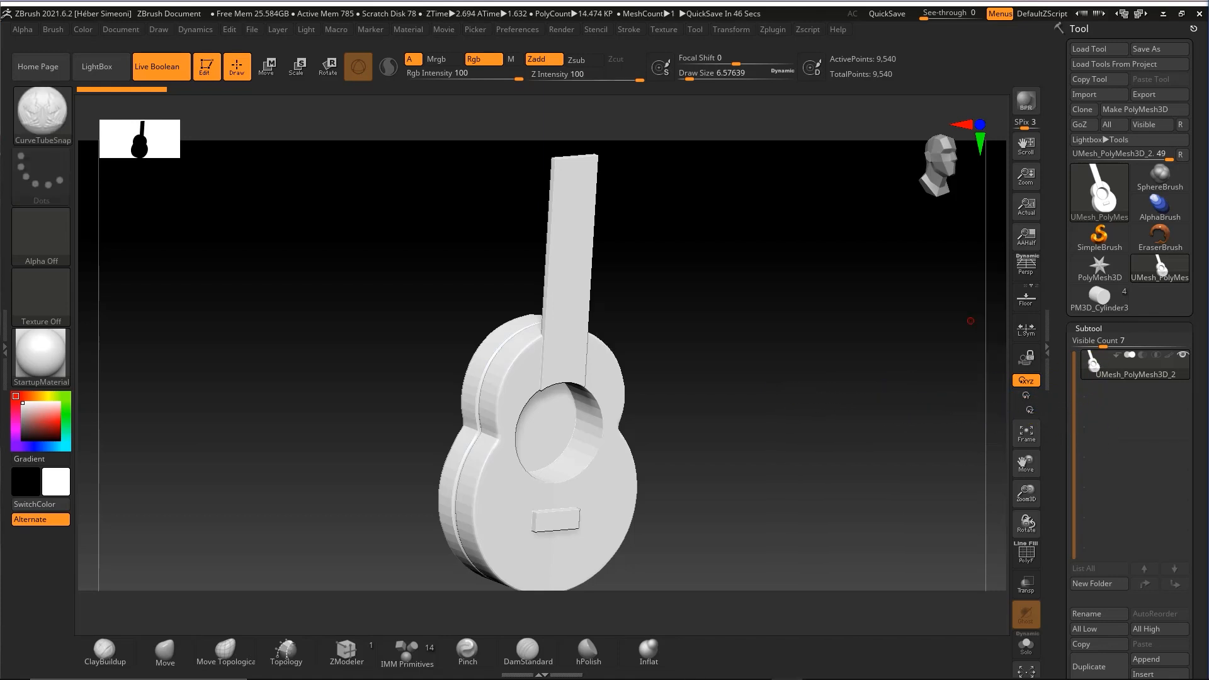
drag(700, 388, 720, 374)
- Insert a Cube3D as a new subtool below the fused guitar mesh
key(ctrl+shift)
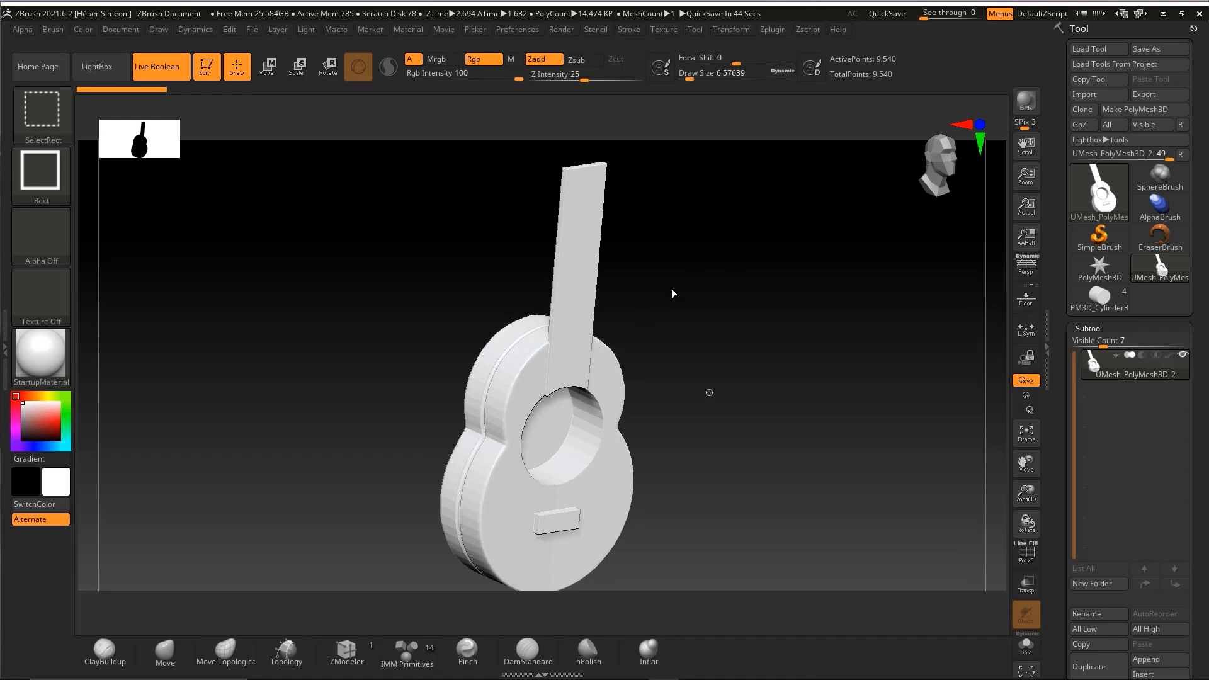
drag(695, 274, 567, 384)
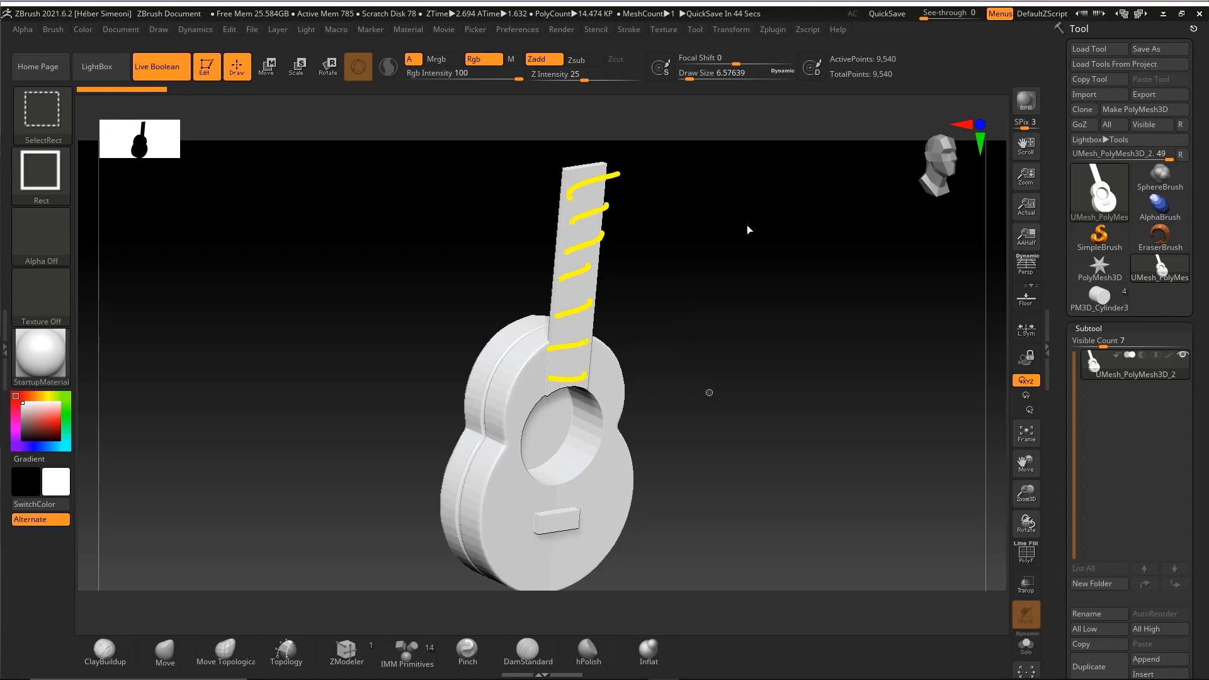
mouse_move(784, 192)
mouse_down()
mouse_move(1147, 351)
mouse_move(1180, 580)
mouse_move(1088, 330)
mouse_move(1158, 594)
mouse_up()
key(Escape)
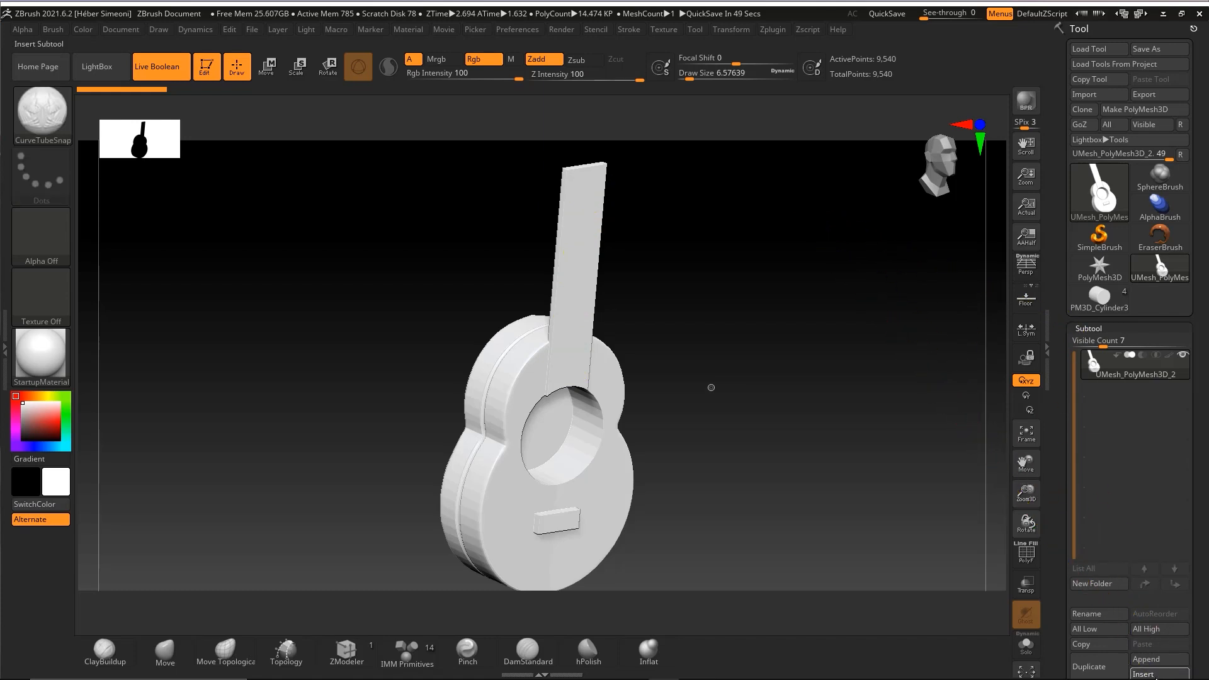
click(1146, 674)
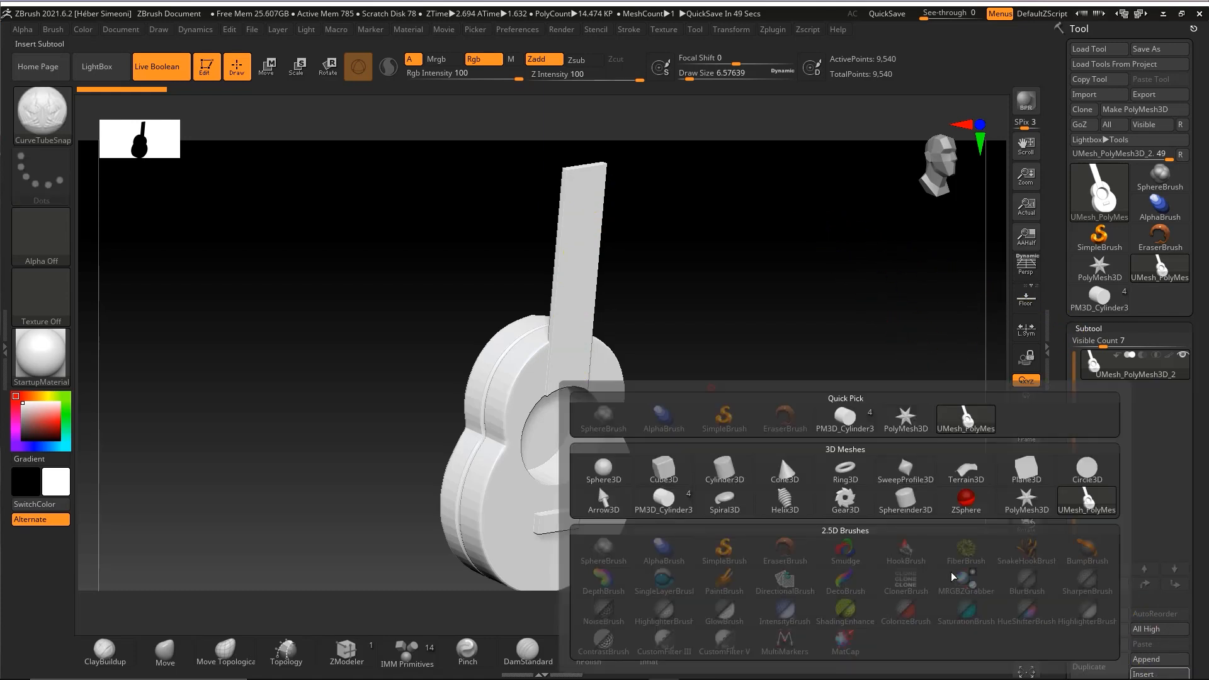
click(663, 472)
alt+drag(946, 408, 703, 354)
key(ctrl+shift)
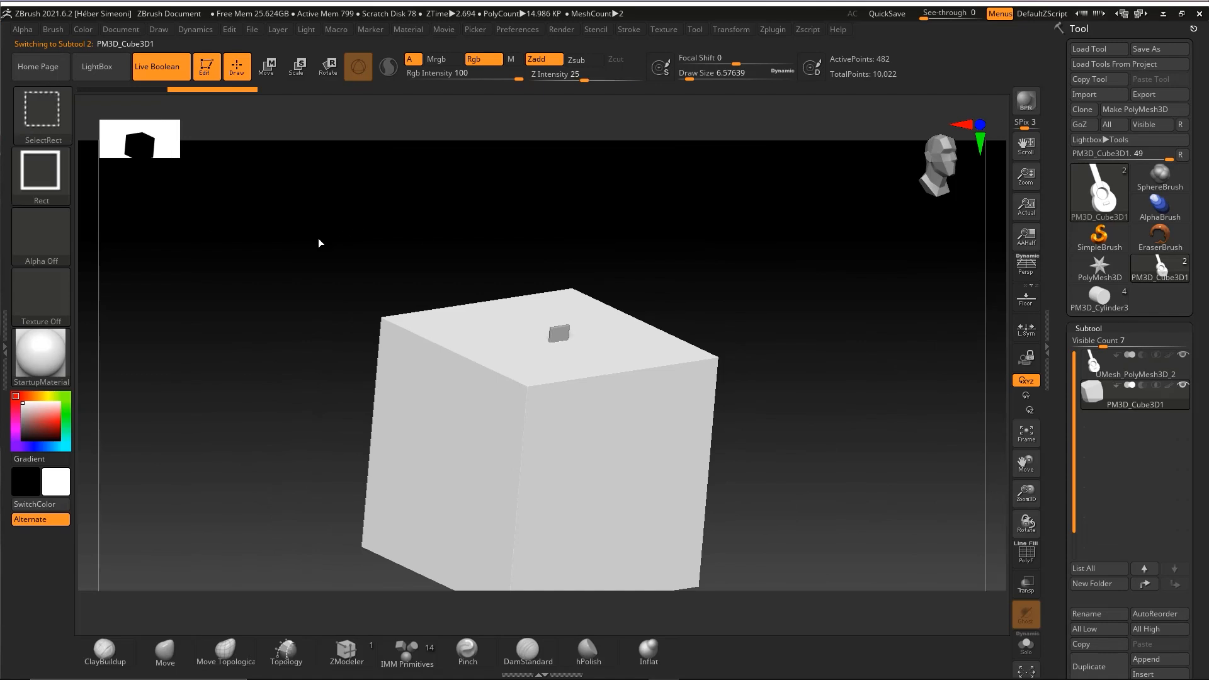
- Scale the new cube down uniformly with the Move gizmo and bring it in front of the guitar body
mouse_move(216, 457)
mouse_down()
mouse_move(233, 142)
mouse_move(268, 78)
mouse_up()
click(266, 71)
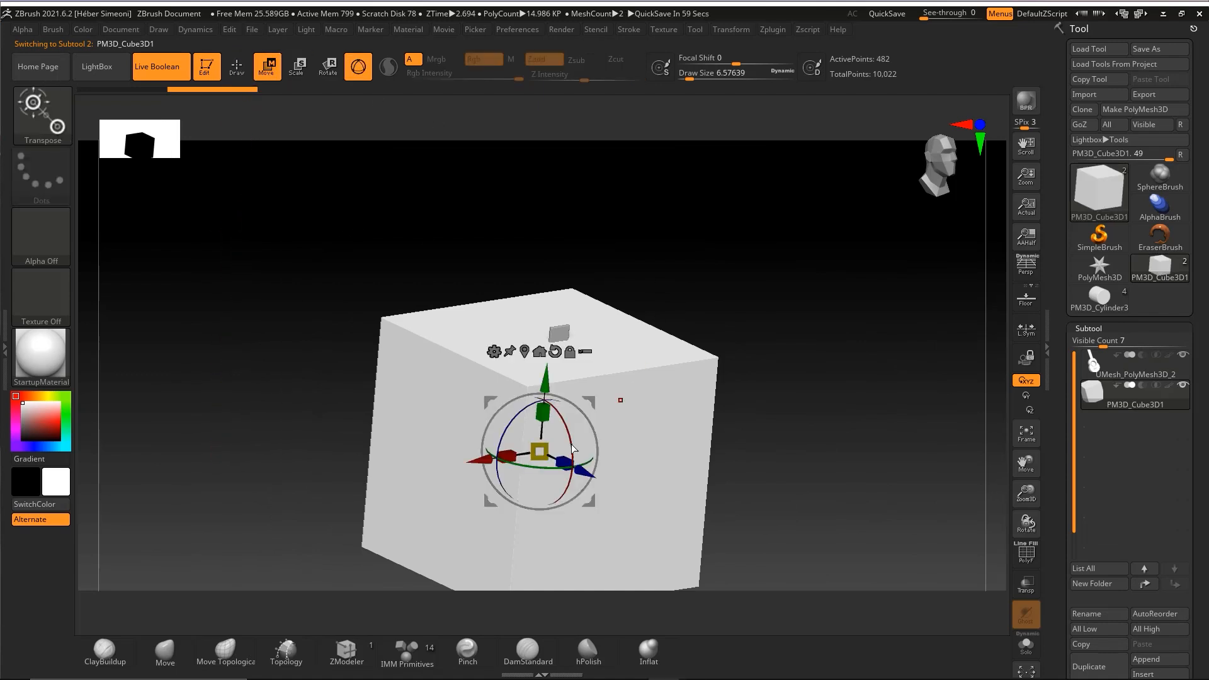
drag(539, 452, 475, 504)
alt+drag(737, 384, 699, 457)
drag(540, 452, 465, 507)
drag(588, 472, 634, 492)
shift+drag(723, 416, 697, 384)
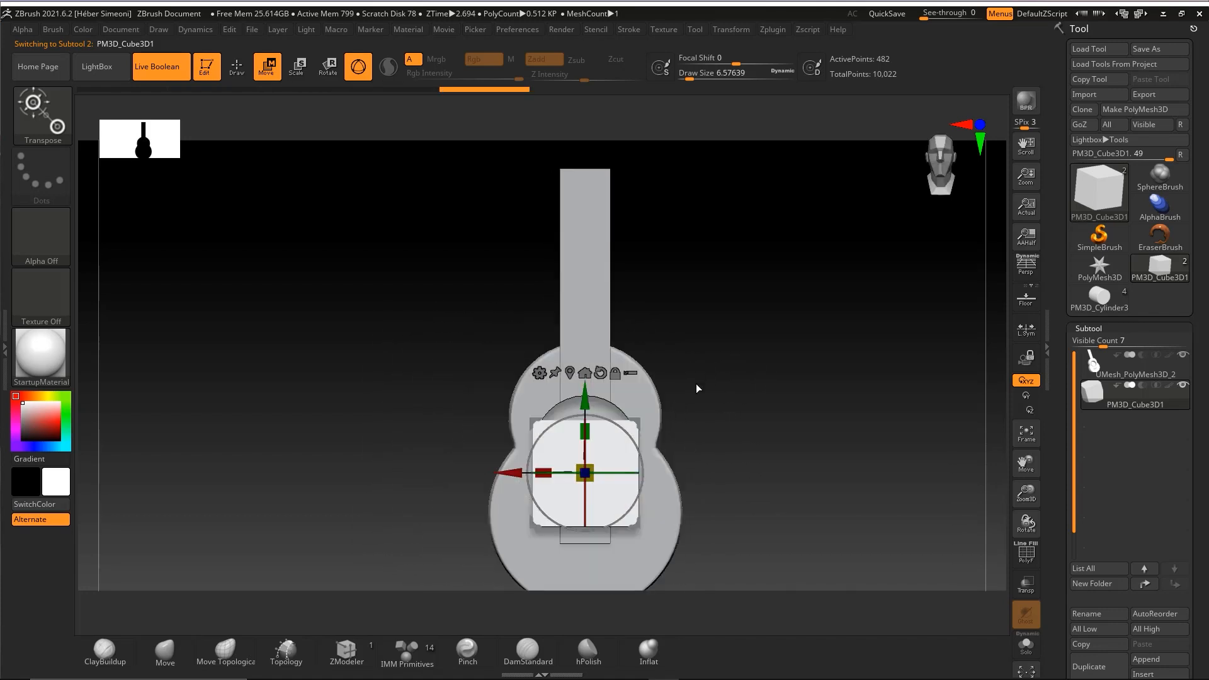
- Shrink the cube to slightly narrower than the neck and center it at the upper edge of the sound hole
drag(587, 474, 564, 489)
alt+drag(681, 372, 584, 307)
alt+drag(734, 360, 697, 392)
drag(590, 382, 584, 385)
key(ctrl+shift)
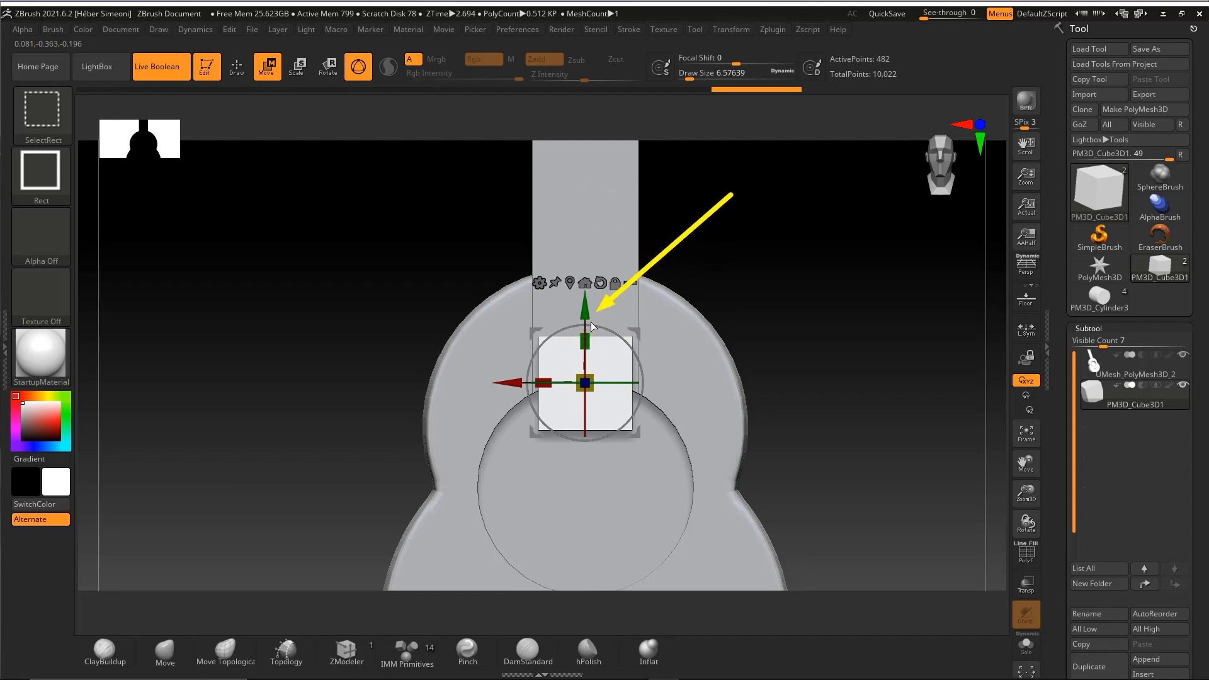
- Flatten the cube into a thin fret bar and seat it across the neck's front face above the sound hole
drag(586, 341, 583, 395)
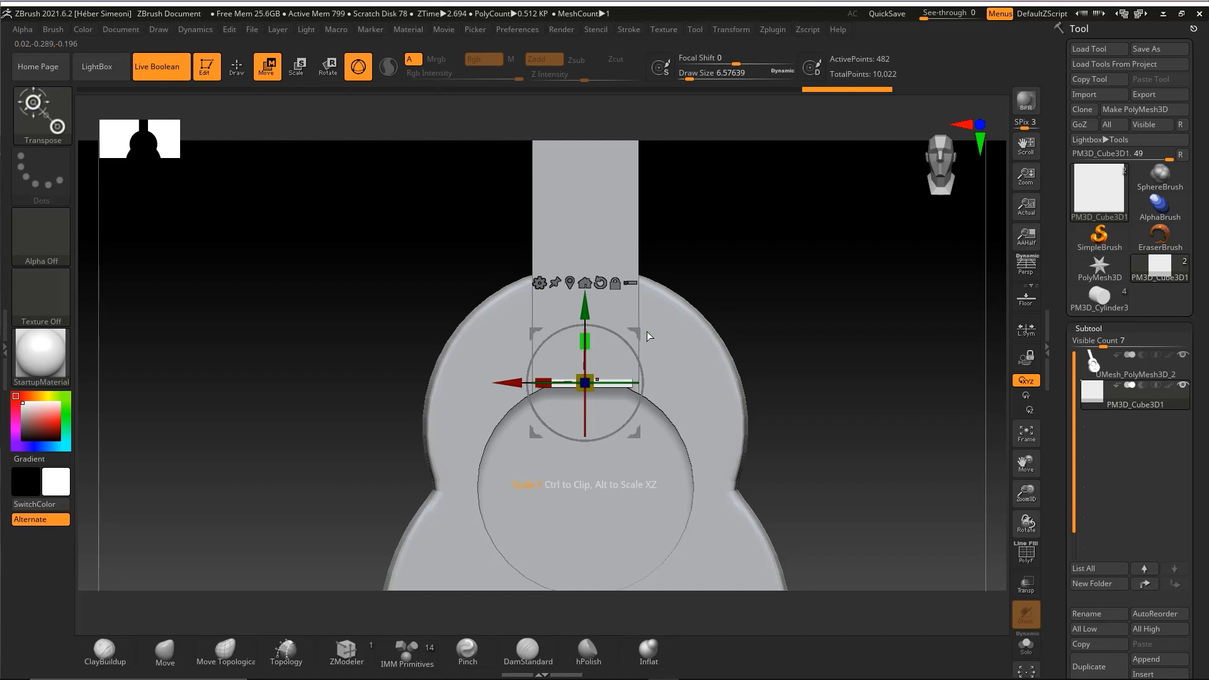
shift+right_drag(649, 334, 758, 345)
right_drag(677, 361, 643, 379)
drag(626, 386, 571, 389)
drag(491, 309, 489, 255)
right_drag(644, 278, 567, 287)
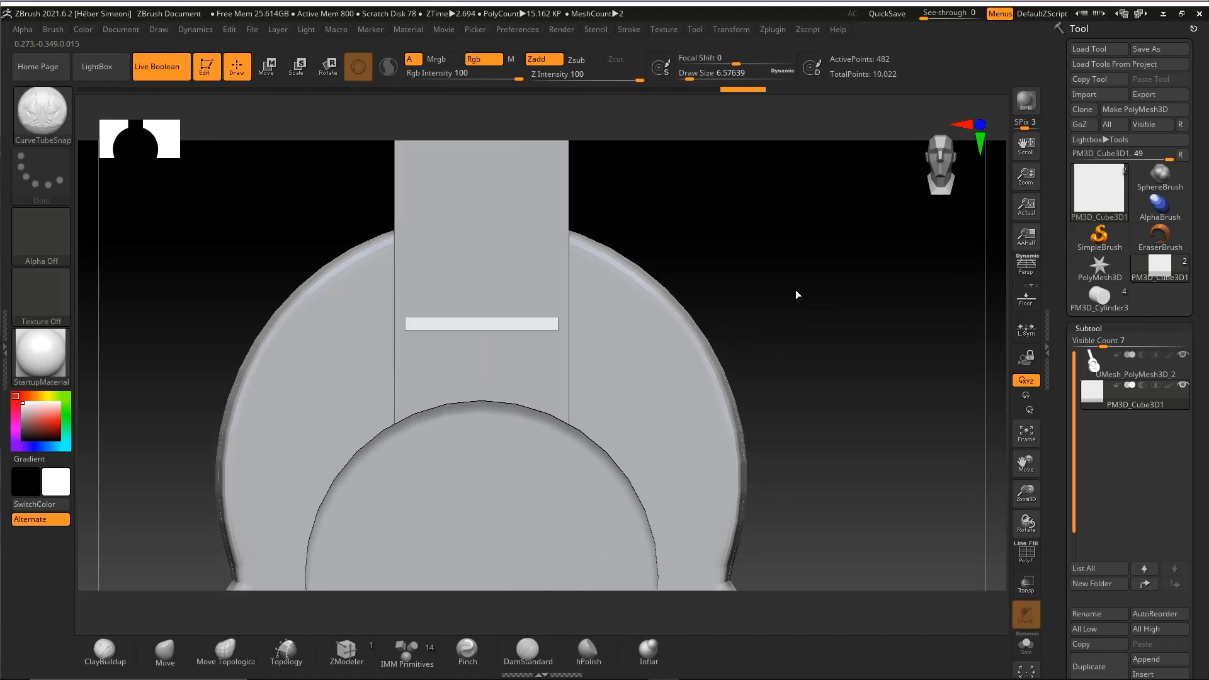
- Turn on Array Mesh for the fret bar and set its Repeat count to 6
drag(796, 292, 713, 354)
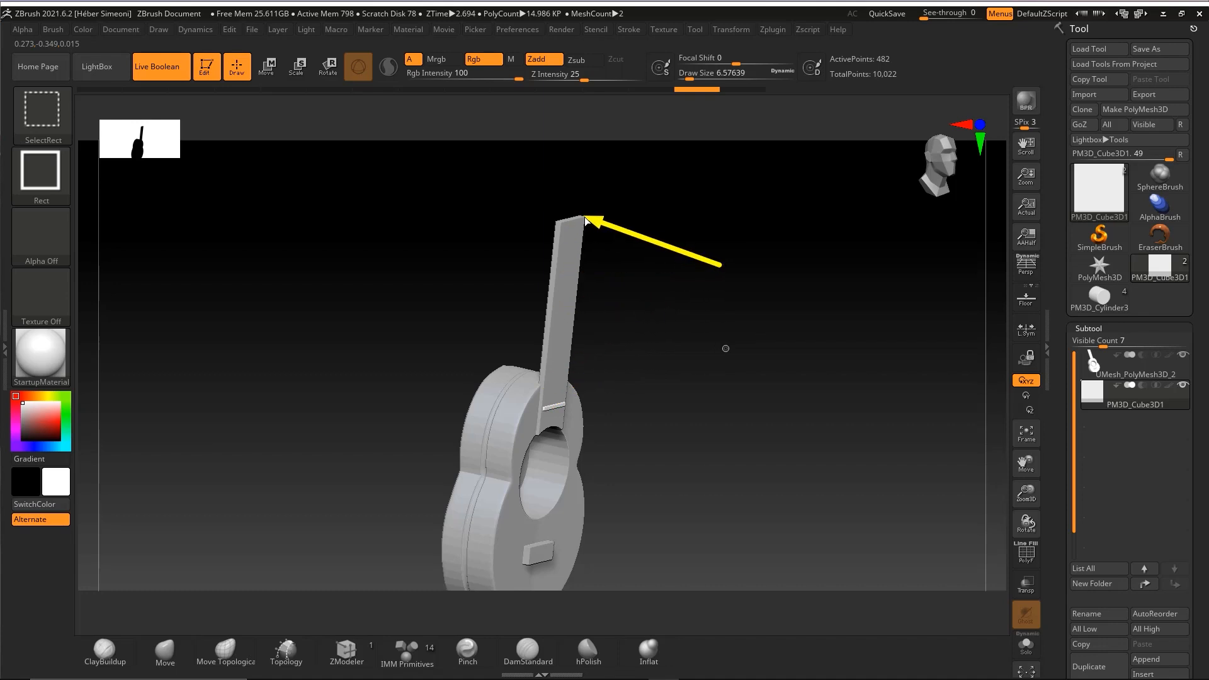
mouse_move(585, 221)
ctrl+shift+mouse_down()
mouse_move(616, 246)
mouse_move(1043, 287)
mouse_move(1188, 446)
mouse_move(1188, 308)
ctrl+shift+mouse_up()
key(Escape)
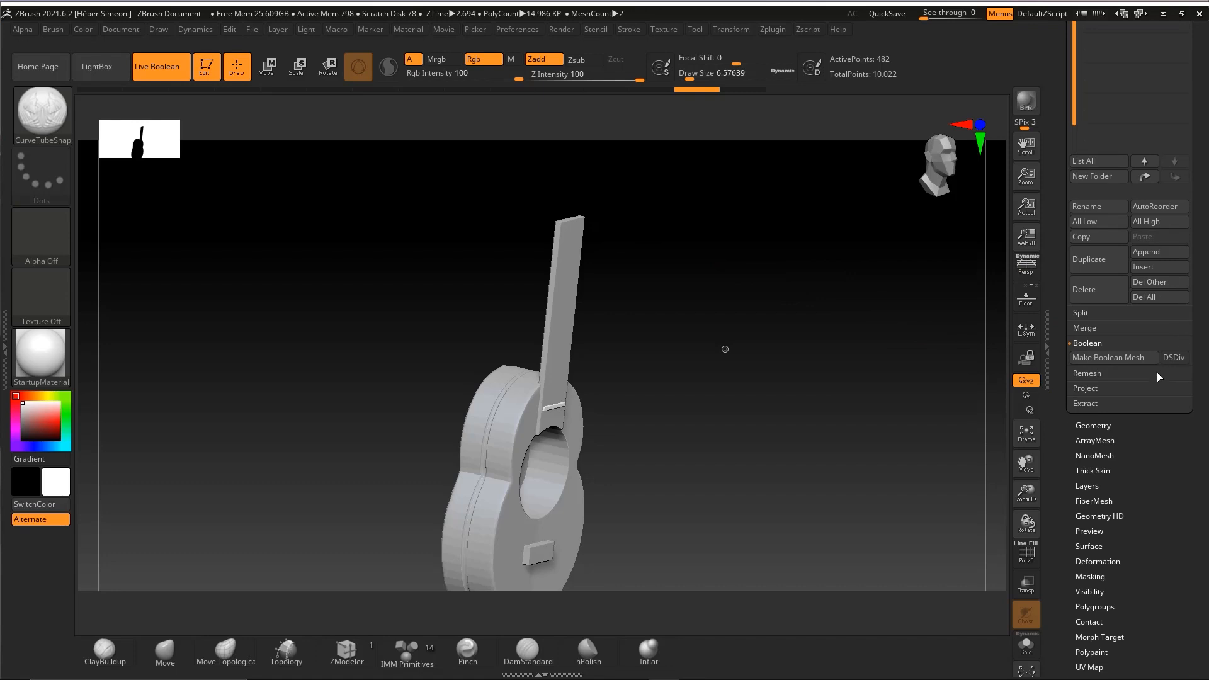
key(ctrl+shift)
click(1096, 441)
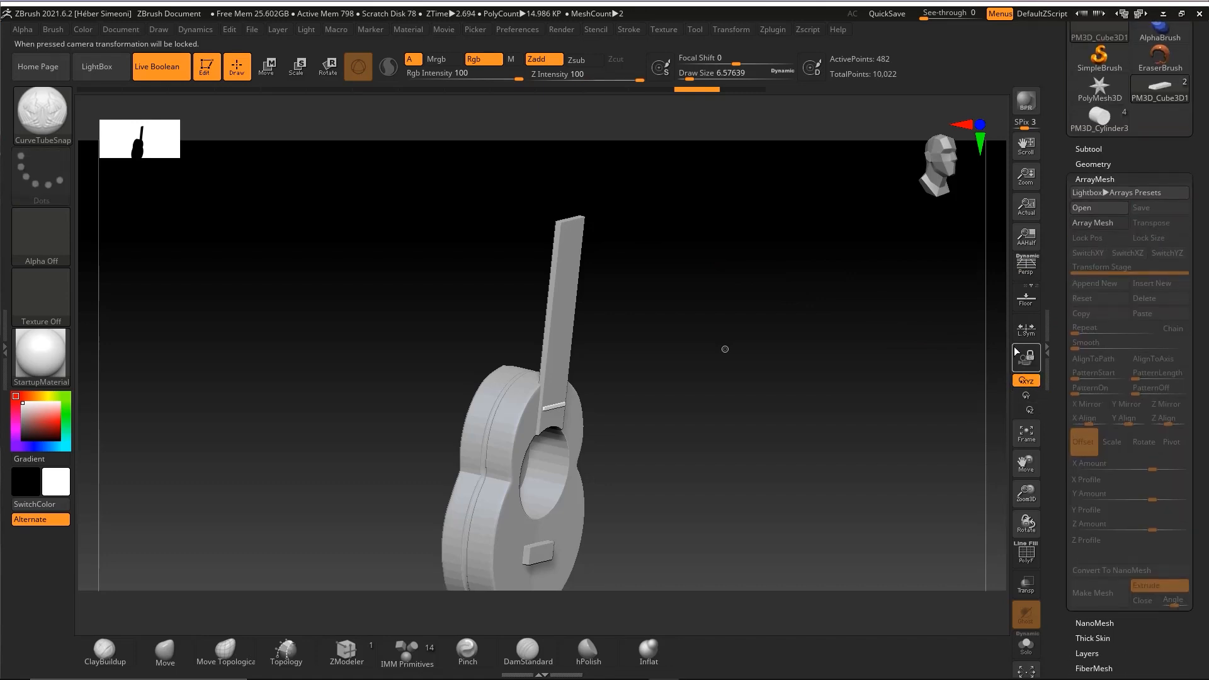
key(ctrl+shift)
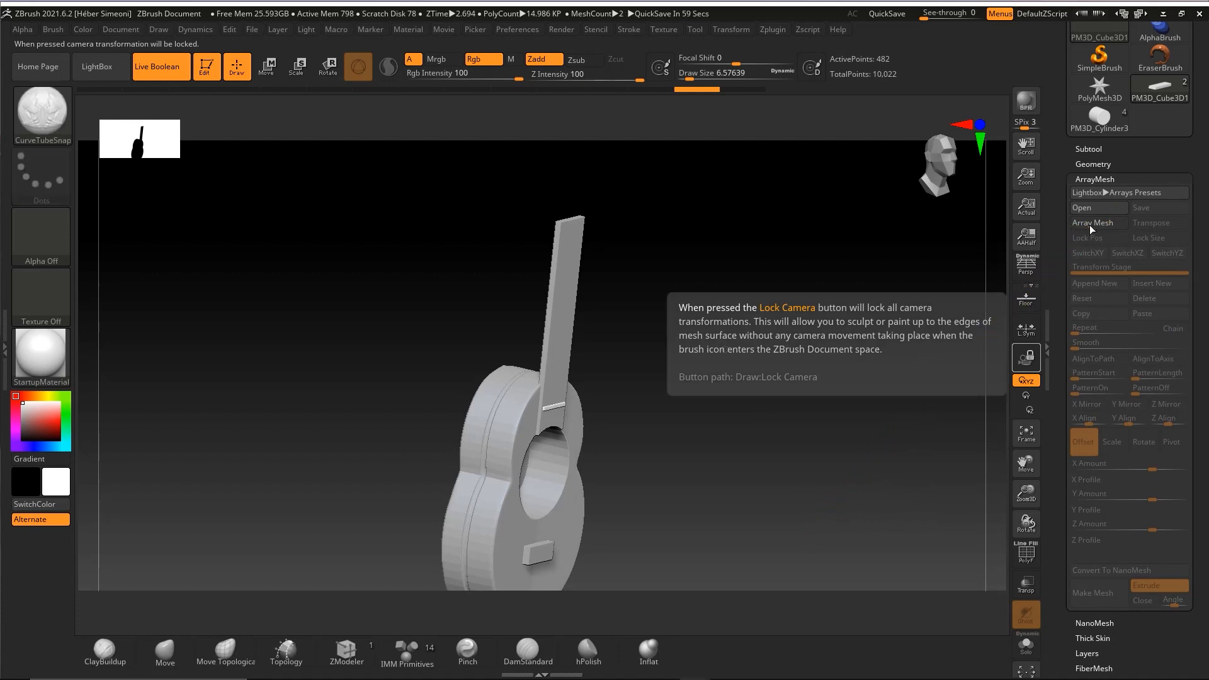
click(1092, 223)
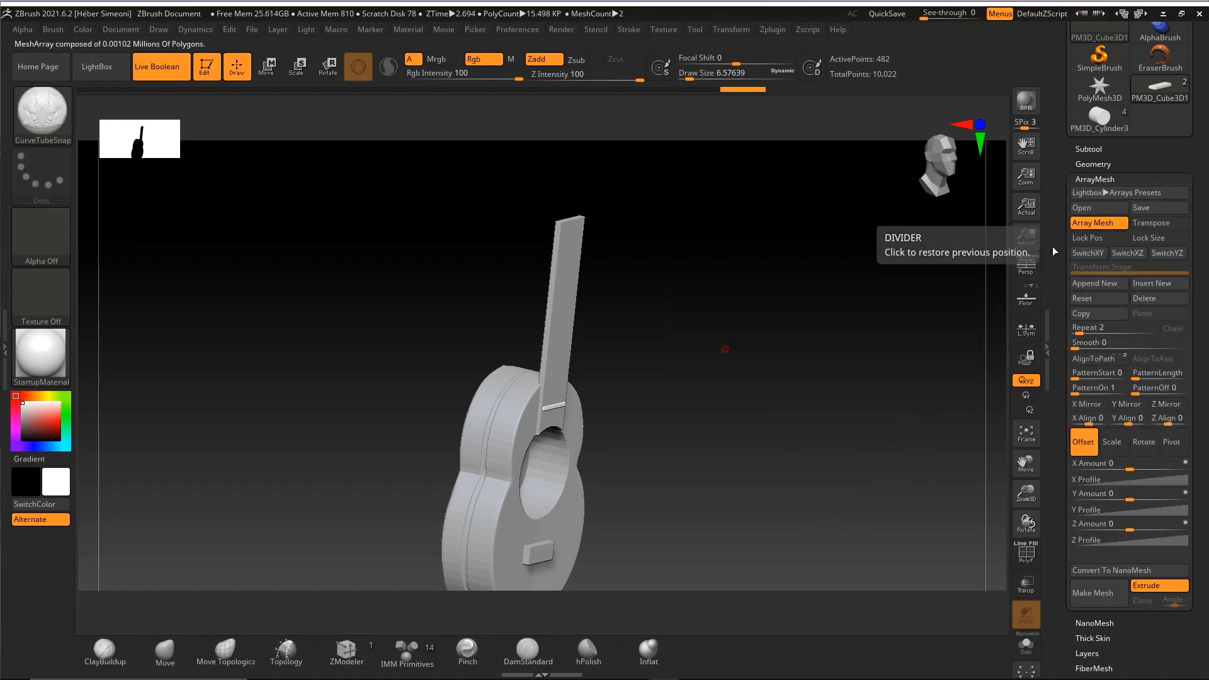
key(ctrl+shift)
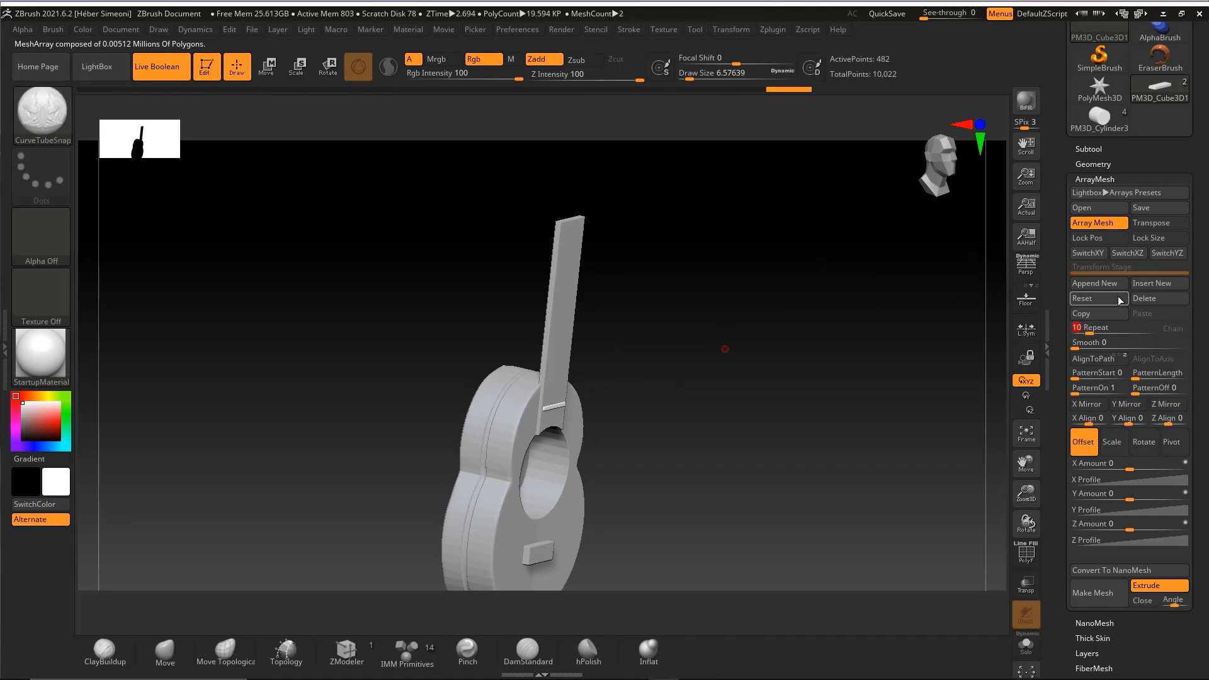
drag(1080, 328, 1063, 327)
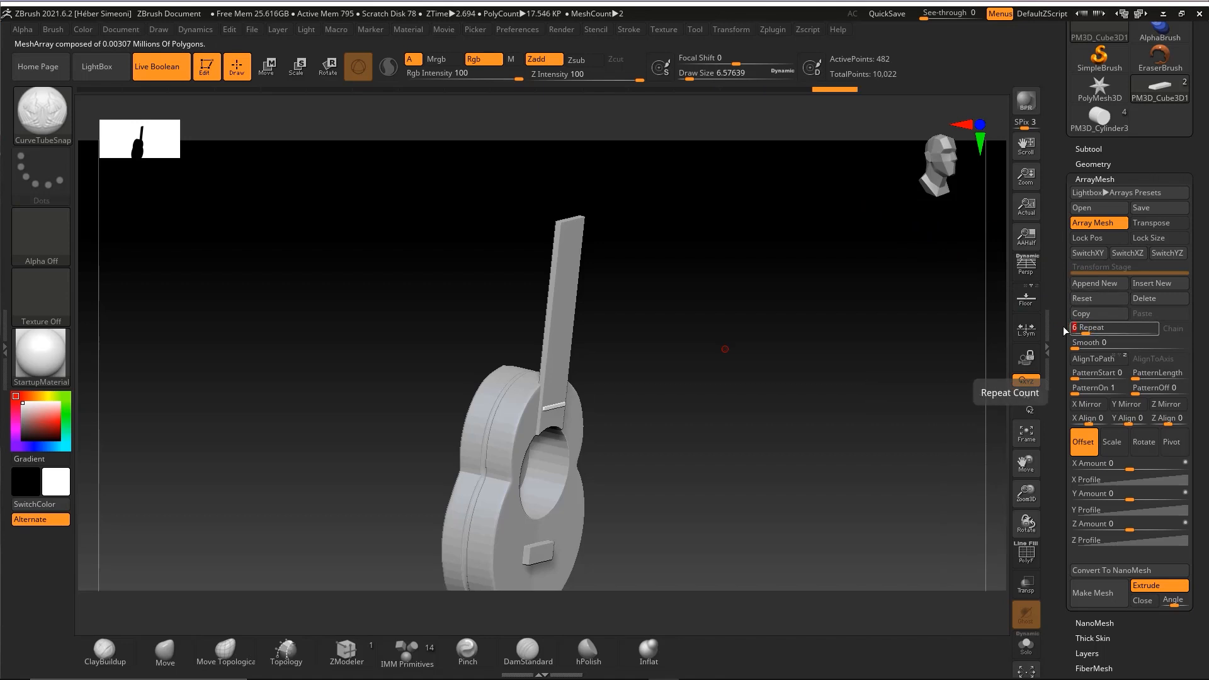
key(ctrl+shift)
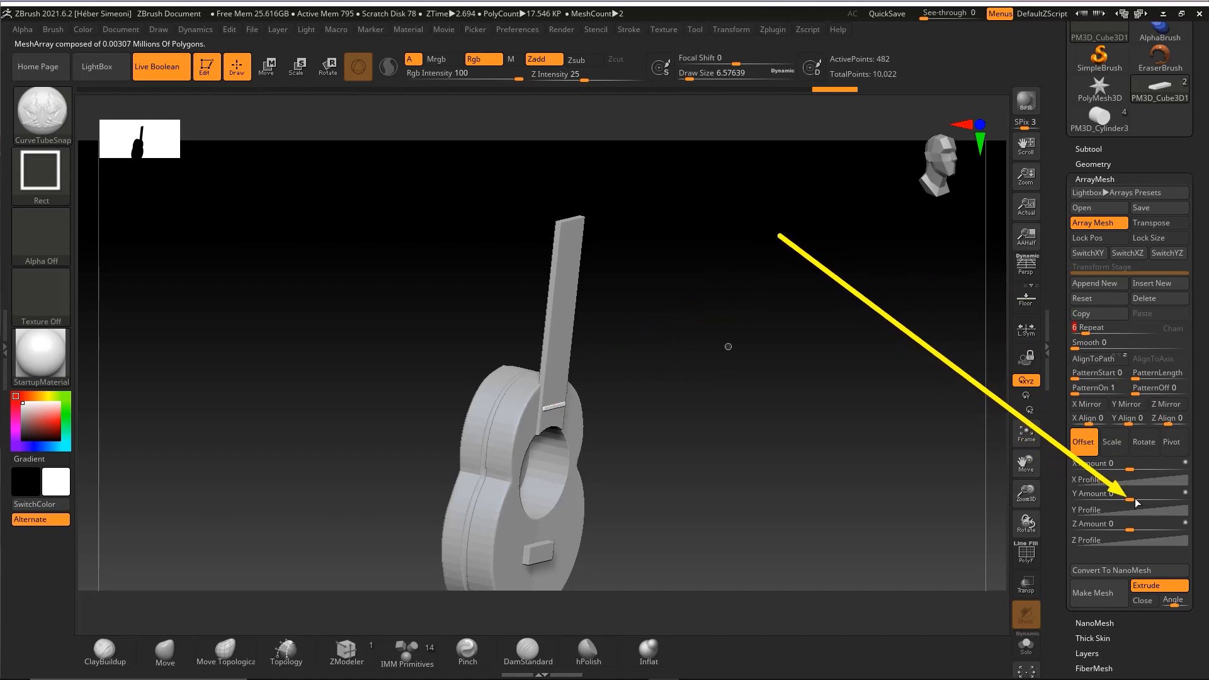
- Set the fret array's Y Amount offset to -55 to space the bars along the neck
drag(1130, 502, 1126, 503)
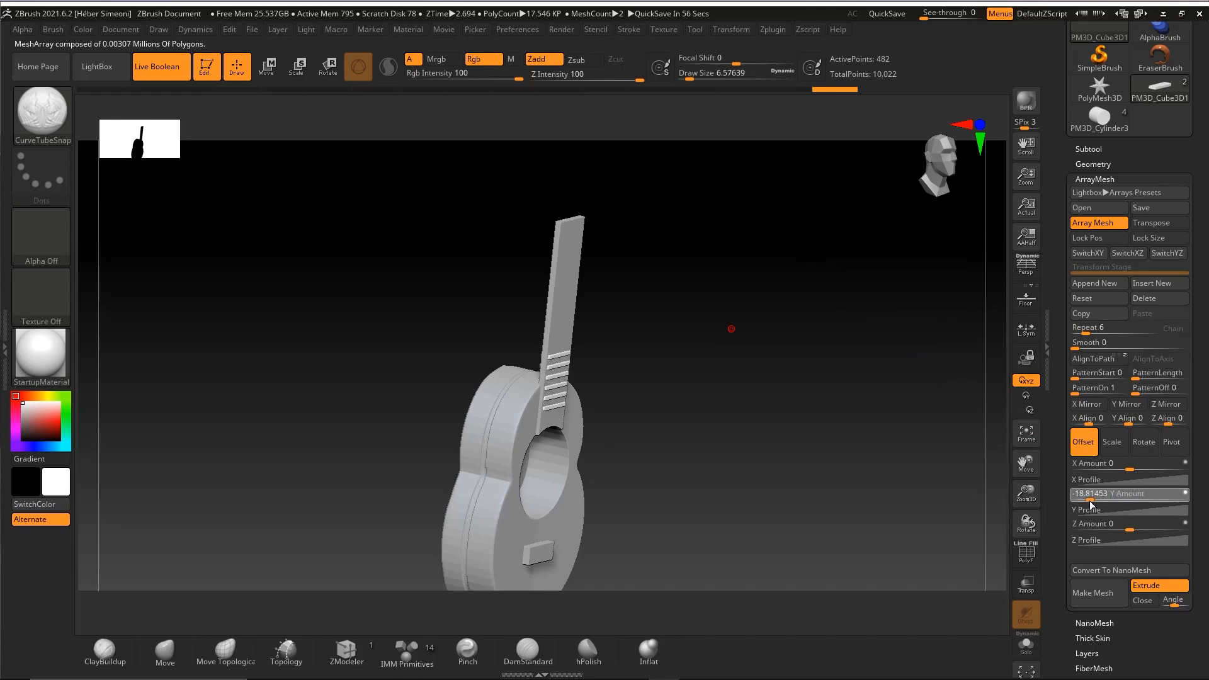
drag(1087, 504, 1096, 505)
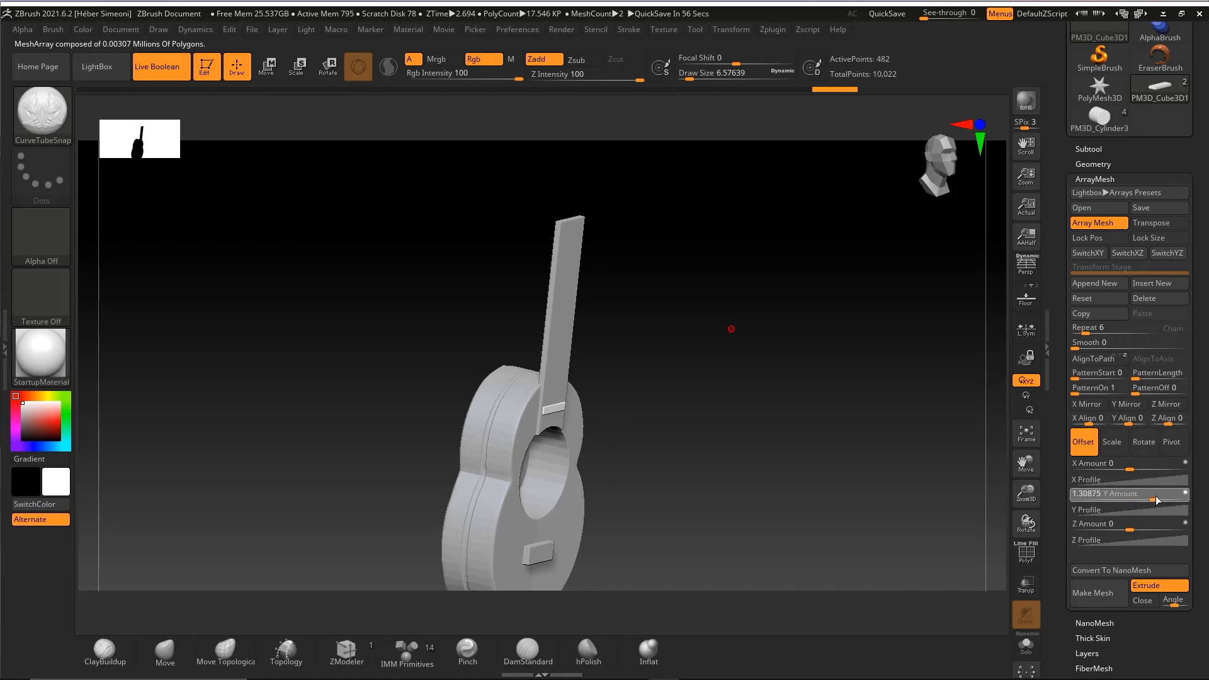
drag(1157, 500, 1081, 501)
click(1083, 502)
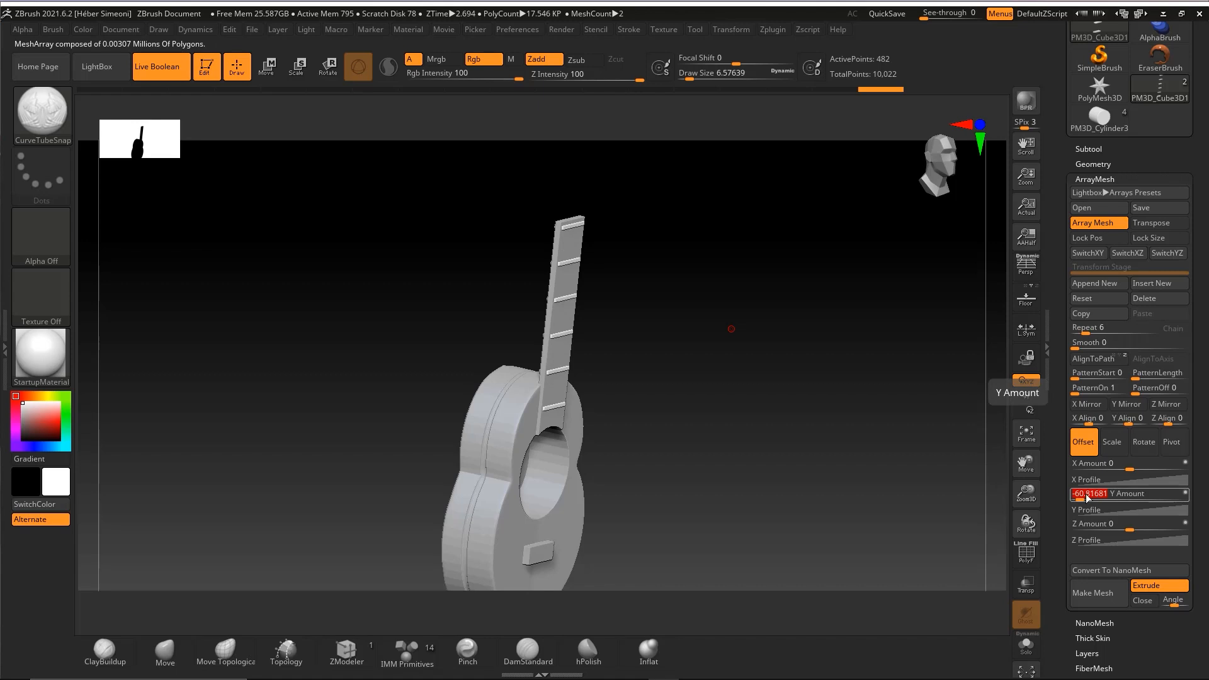
text(-)
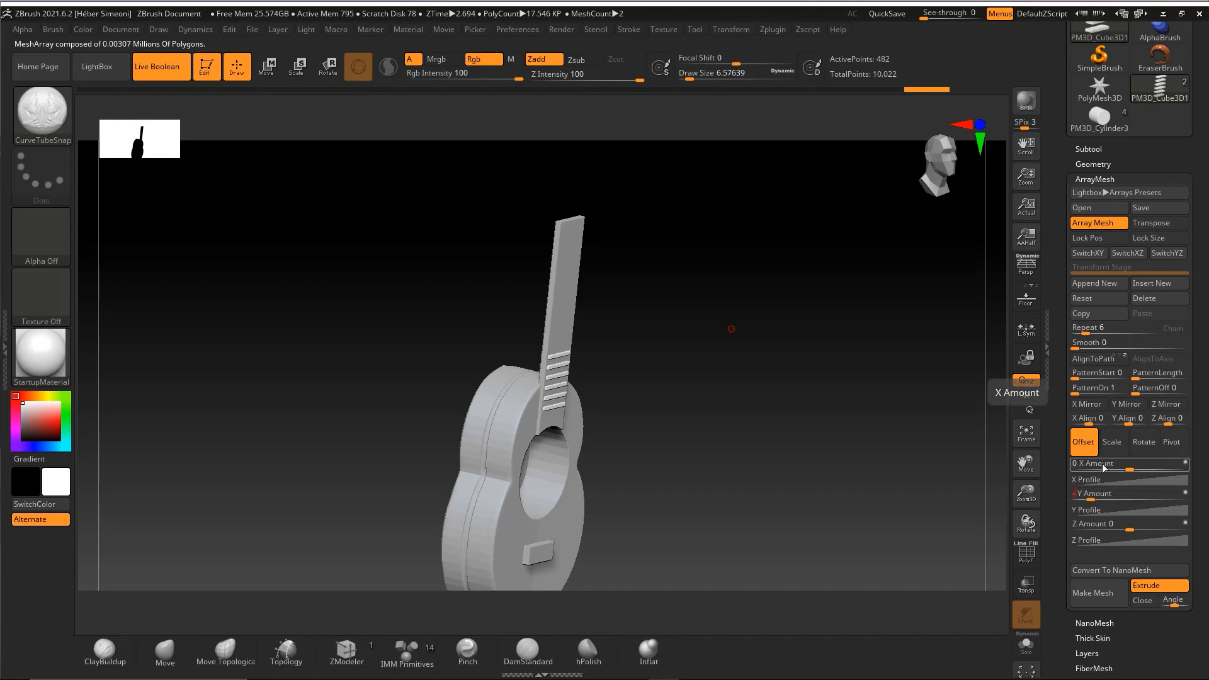
text(60)
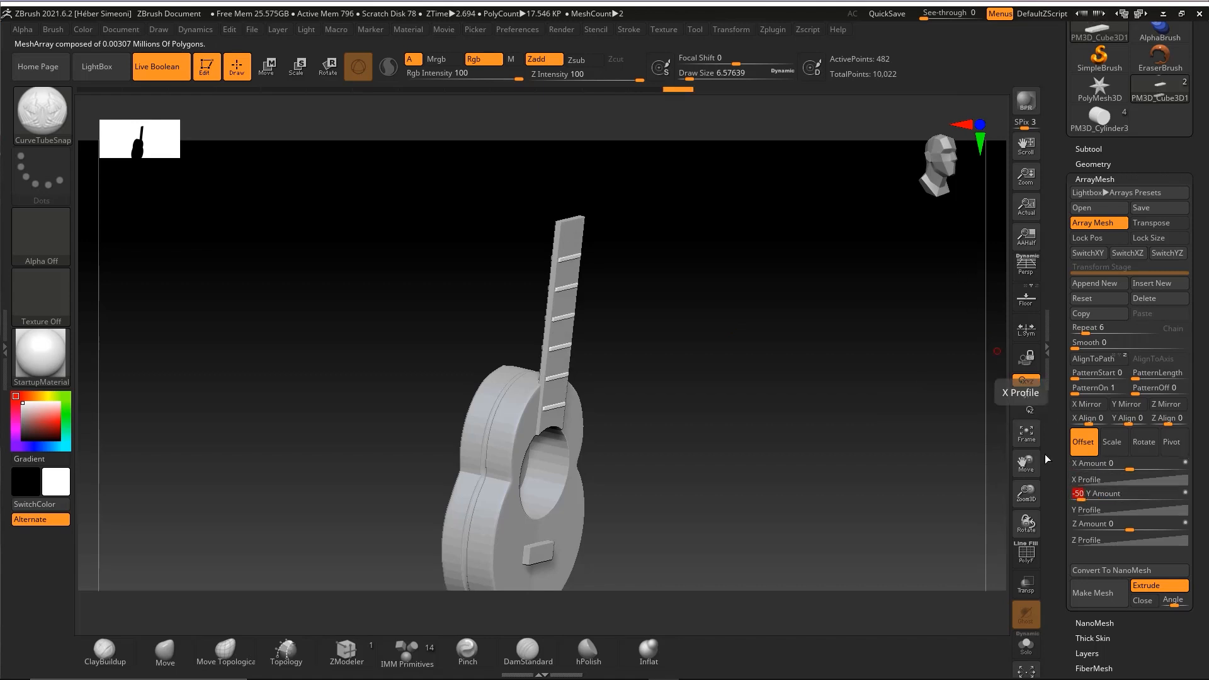
key(BackSpace)
key(BackSpace)
text(55)
key(Return)
- Examine the spacing of the fret bars along the neck from the front and at an angle
mouse_move(749, 293)
shift+mouse_down()
mouse_move(722, 298)
mouse_move(720, 317)
mouse_move(748, 333)
shift+mouse_up()
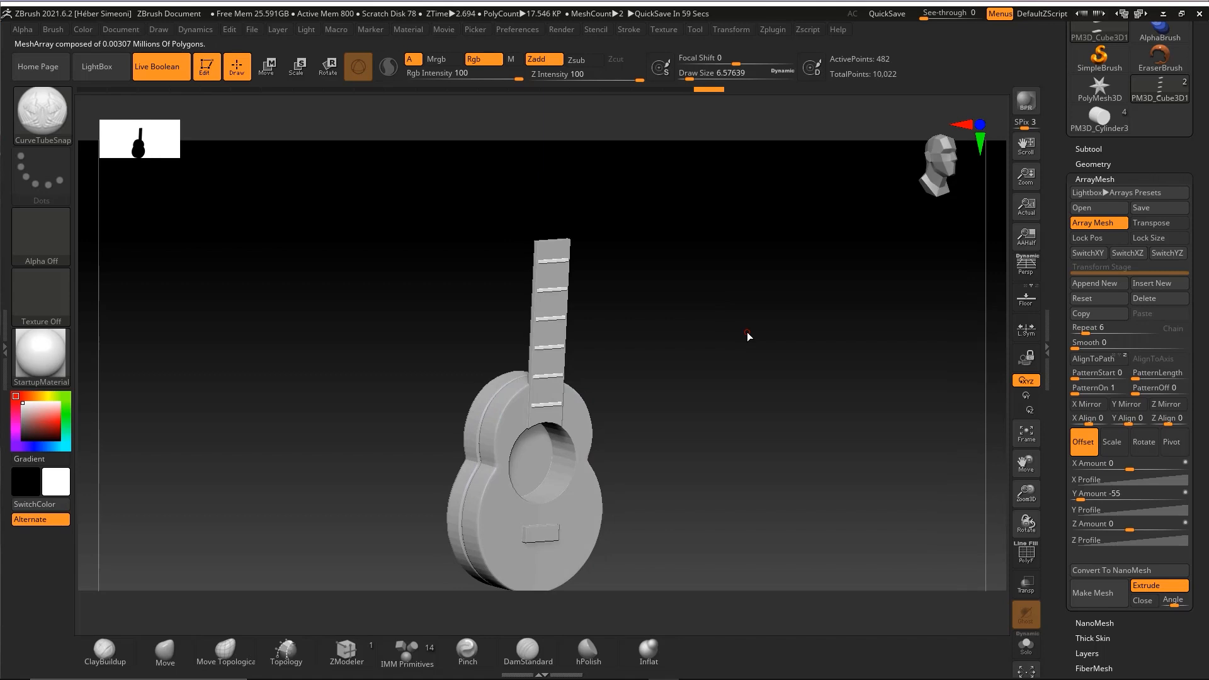
mouse_move(748, 353)
mouse_down()
mouse_move(718, 375)
mouse_move(769, 388)
mouse_up()
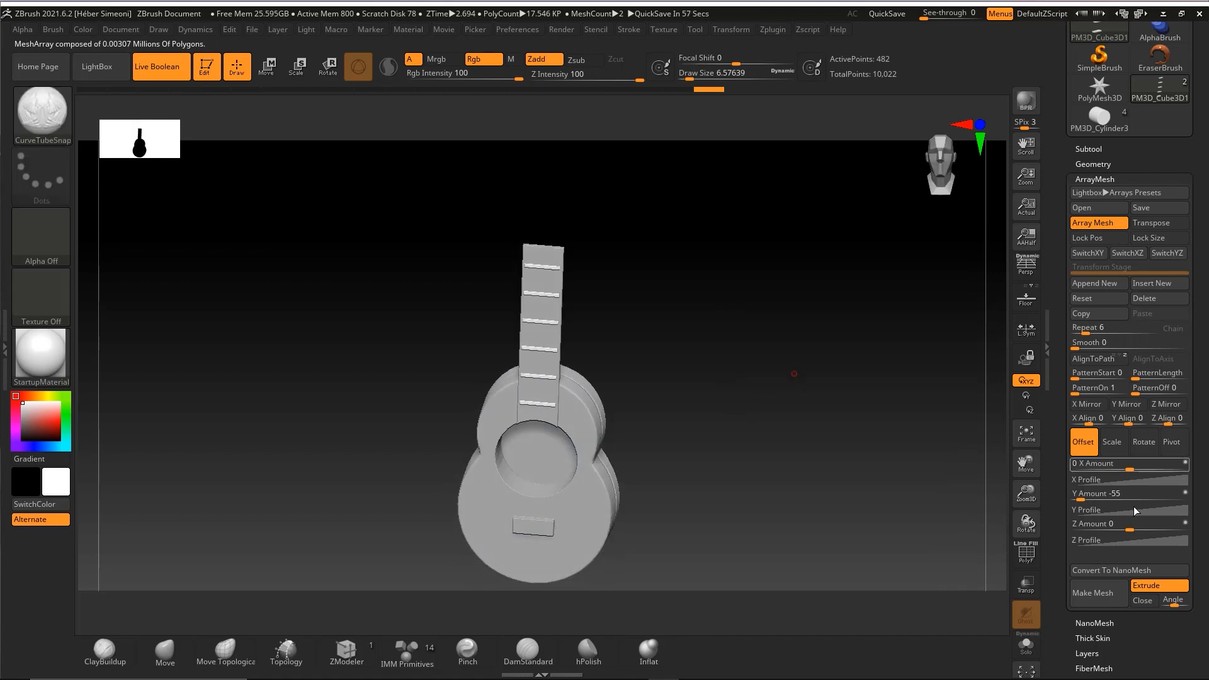
click(1106, 501)
key(ctrl+shift)
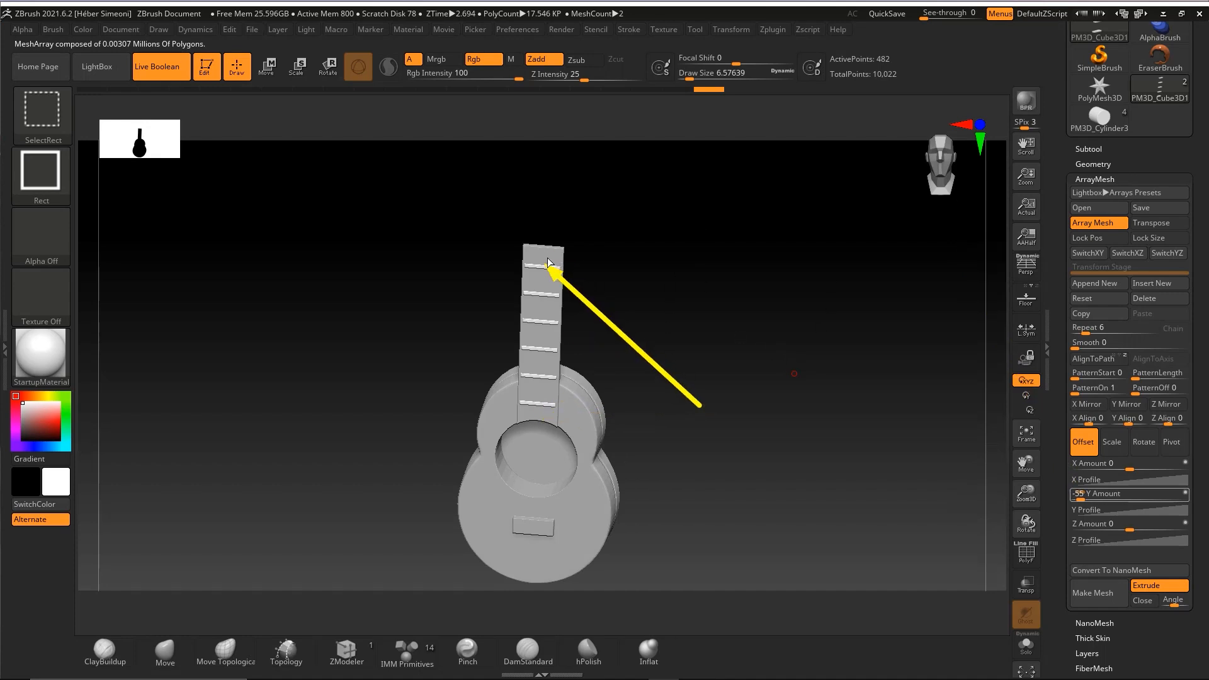
key(Escape)
mouse_move(798, 345)
mouse_down()
mouse_move(743, 364)
mouse_move(720, 343)
mouse_move(778, 314)
mouse_up()
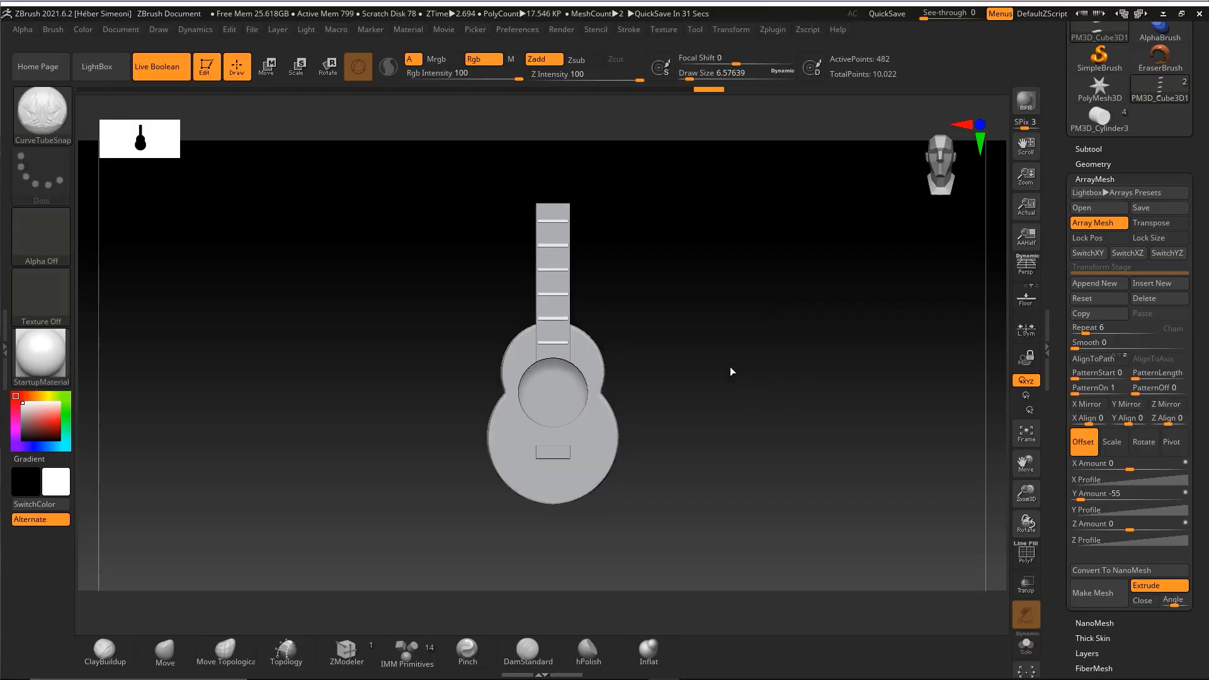
drag(731, 372, 741, 416)
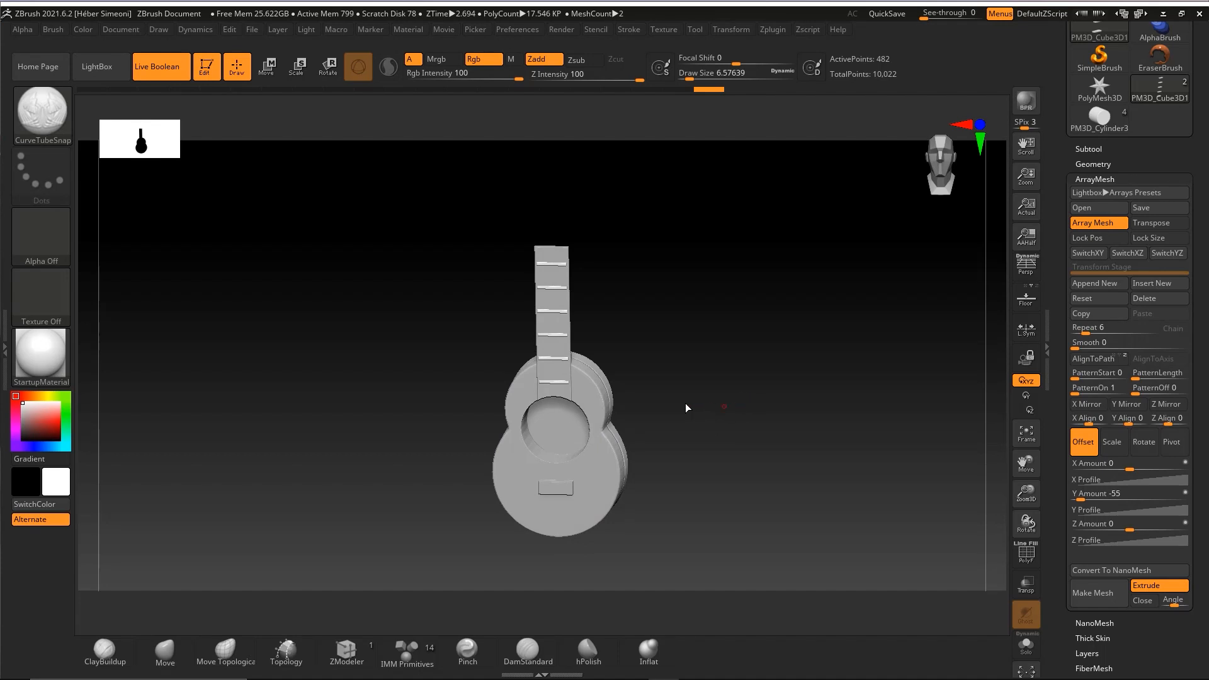
key(ctrl+shift)
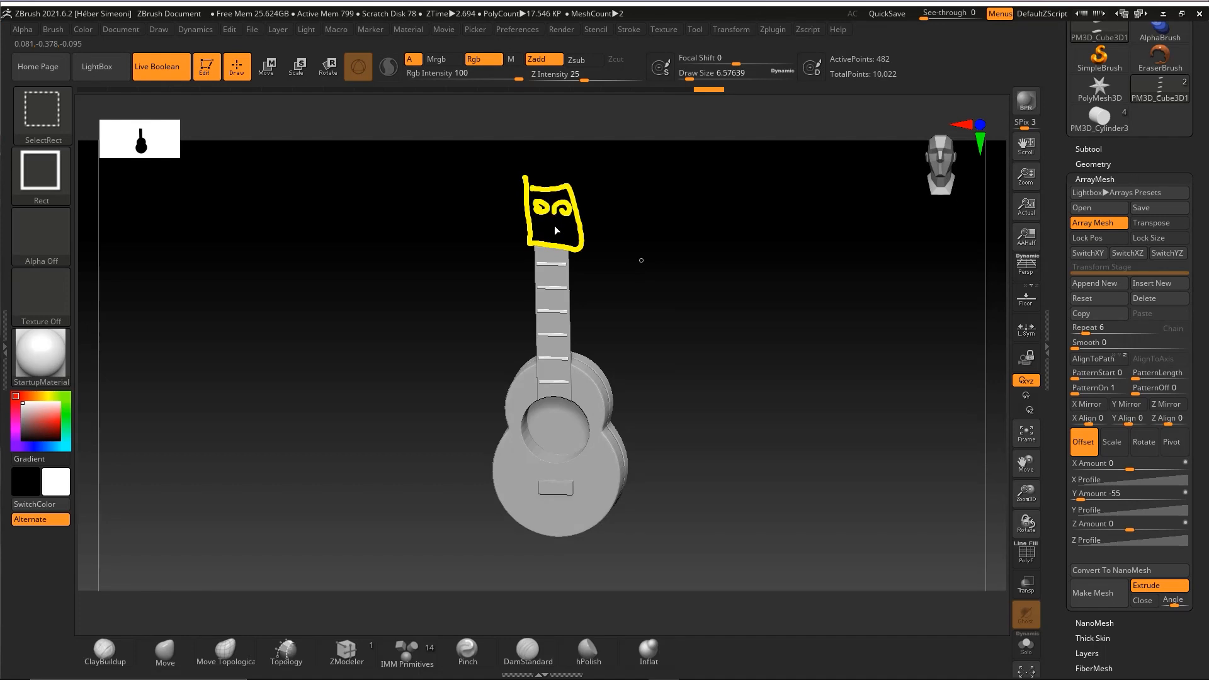
mouse_move(538, 246)
mouse_down()
mouse_move(558, 507)
mouse_move(563, 482)
mouse_move(577, 485)
mouse_up()
key(ctrl+z)
key(ctrl+z)
key(ctrl+z)
- Insert a PolyMesh3D star as a new subtool below the fret bars
mouse_move(729, 137)
mouse_down()
mouse_move(550, 221)
mouse_move(607, 220)
mouse_move(565, 252)
mouse_move(553, 215)
mouse_move(526, 208)
mouse_move(1061, 130)
mouse_move(1088, 151)
mouse_up()
click(1088, 151)
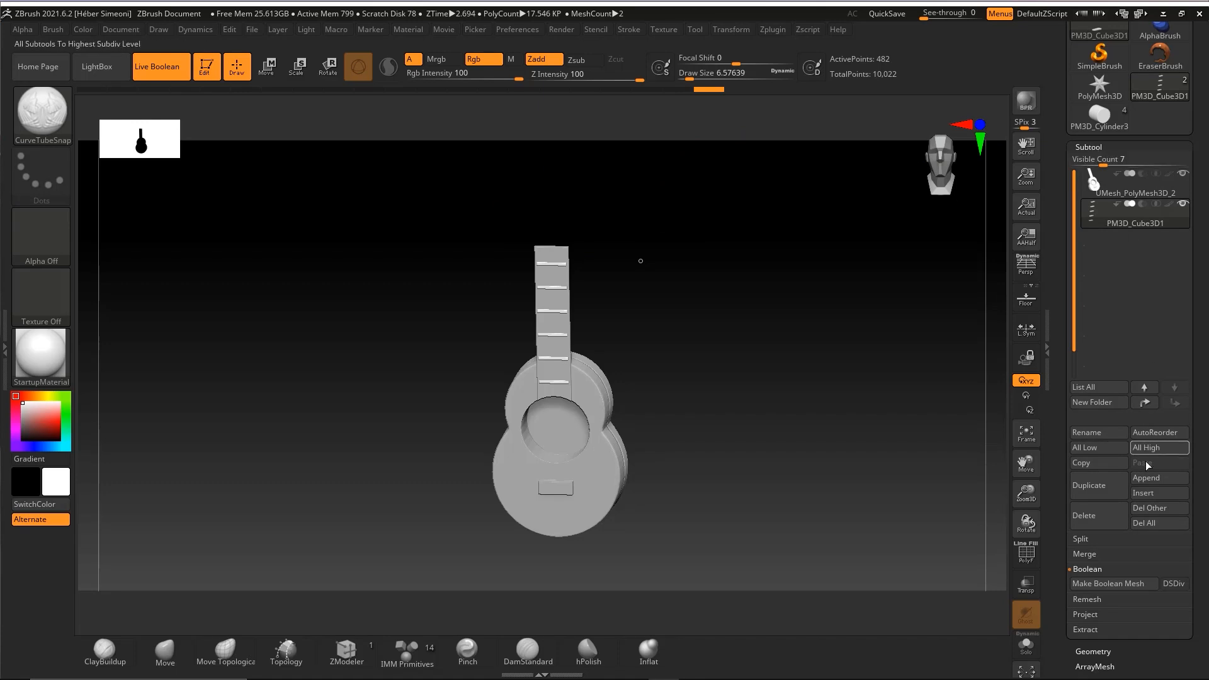
click(1155, 497)
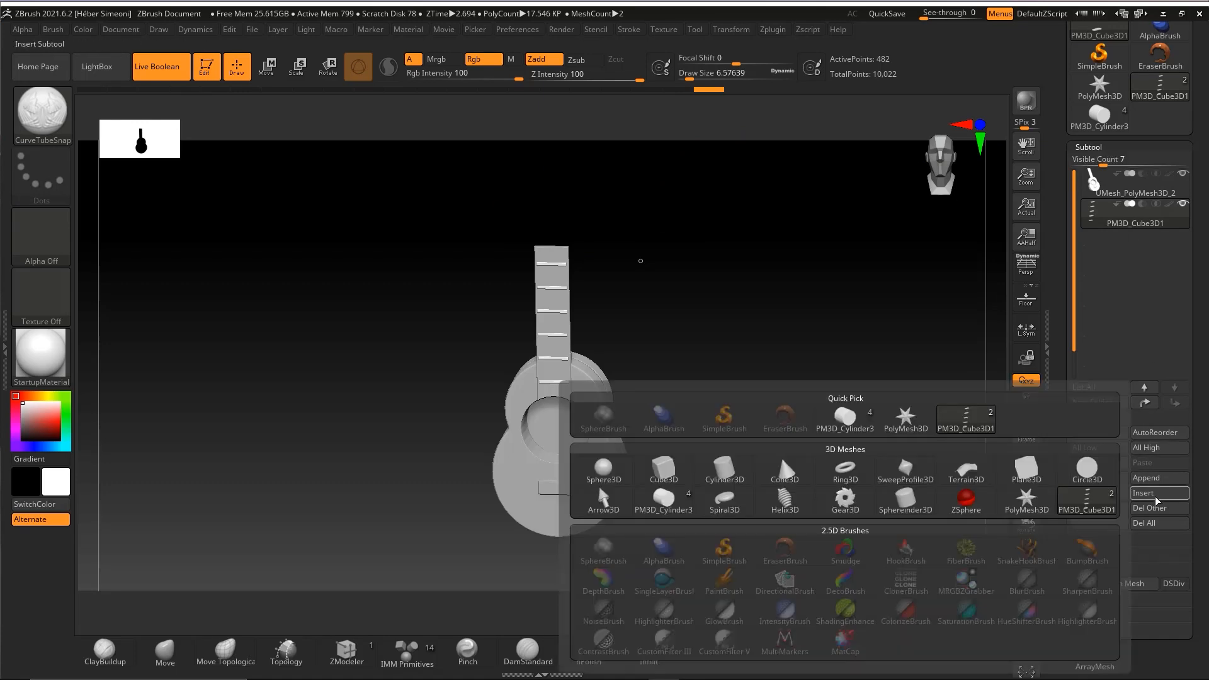
click(1039, 505)
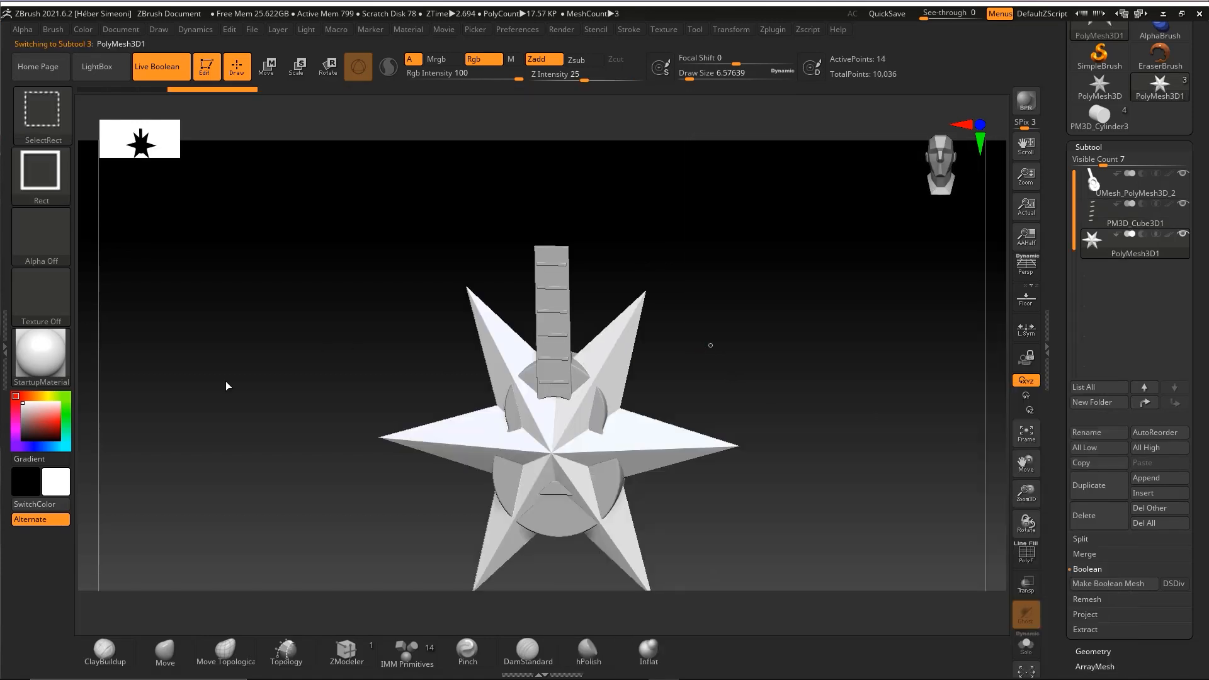
- Turn the star into a PolyCube primitive and display its polygon wireframe
click(269, 67)
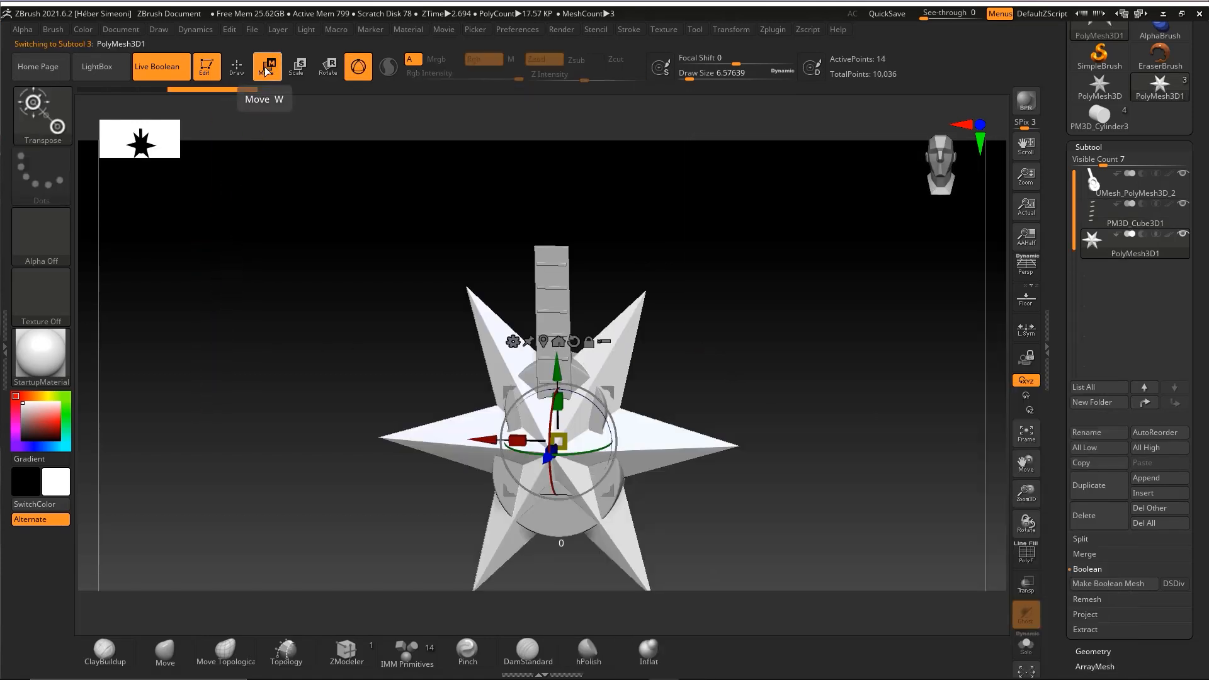
click(514, 341)
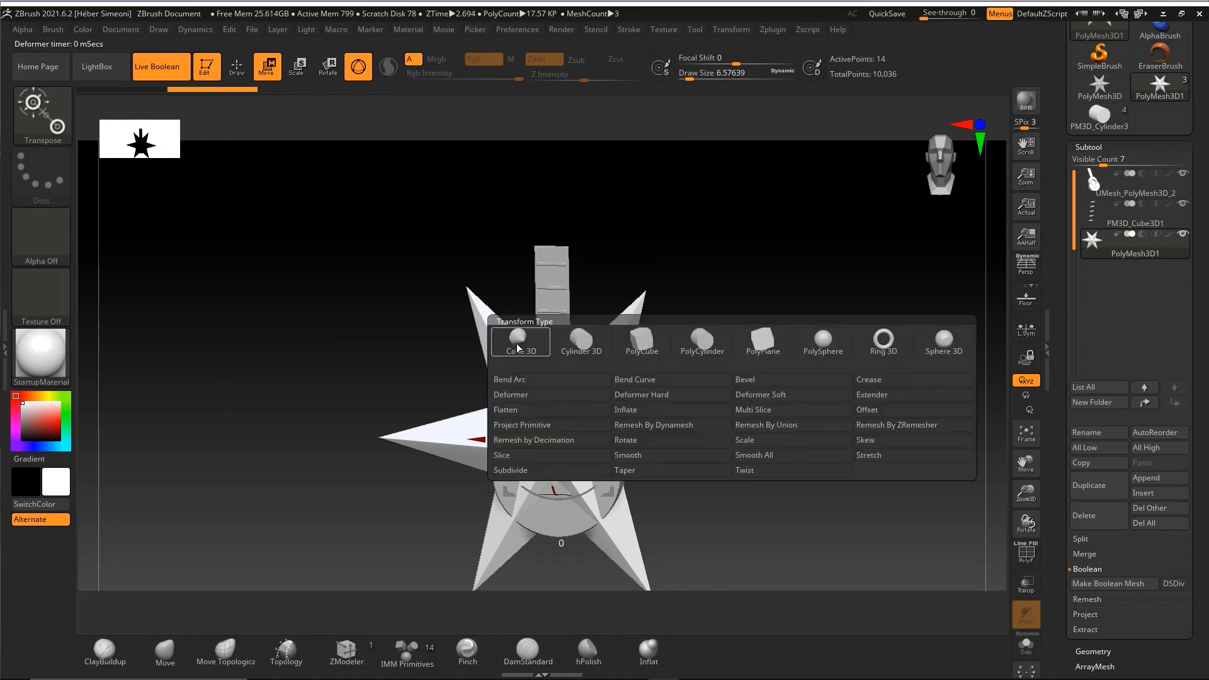
click(642, 343)
mouse_move(756, 325)
mouse_down()
mouse_move(891, 337)
mouse_move(844, 349)
mouse_up()
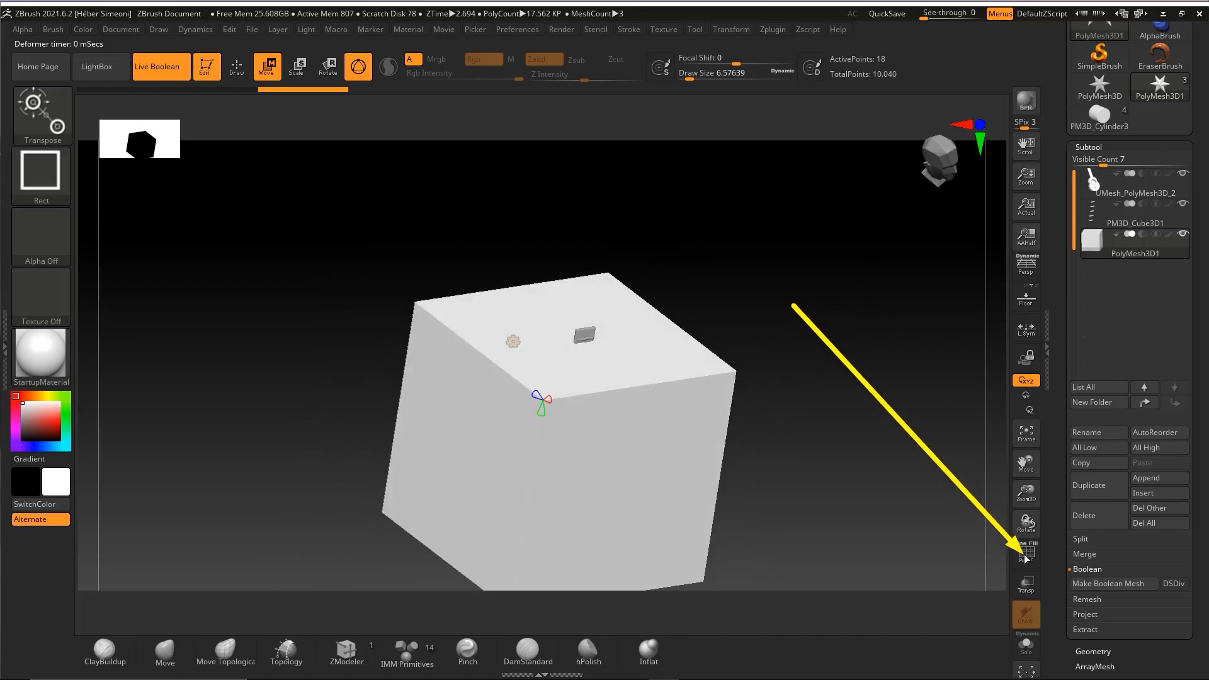
key(shift+f)
drag(778, 388, 783, 340)
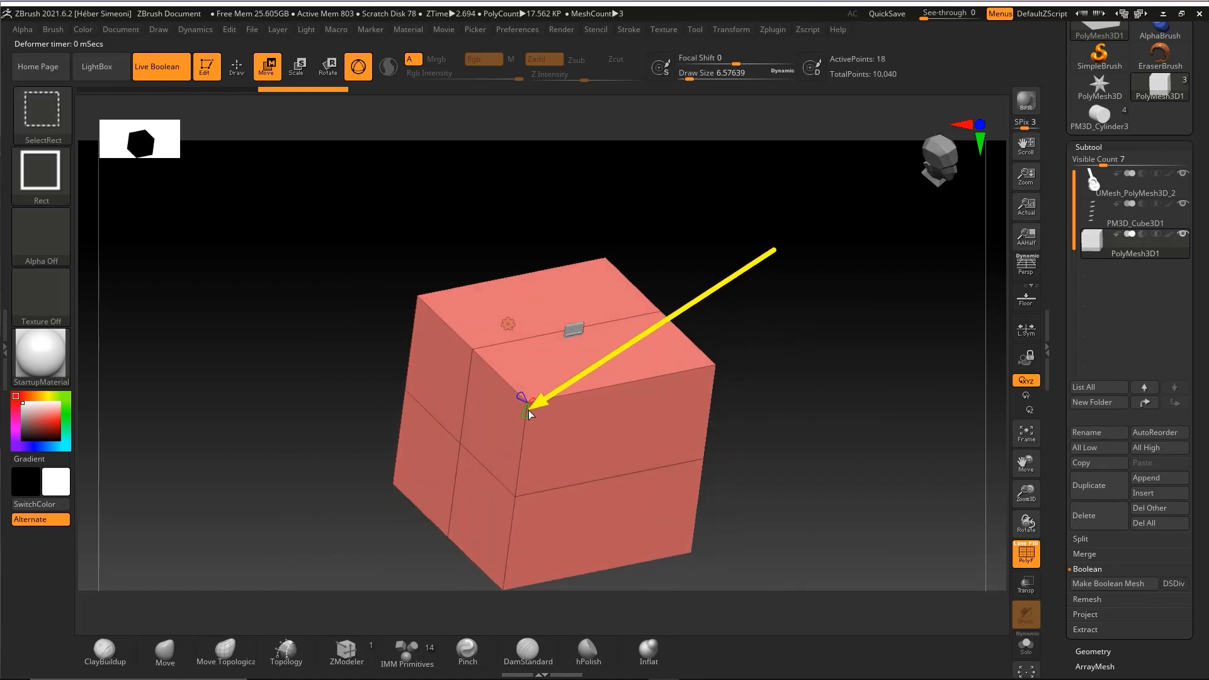
- Adjust the PolyCube's divisions so the front face is split two by two, with no division along the depth
mouse_move(528, 416)
mouse_down()
mouse_move(526, 427)
mouse_move(526, 417)
mouse_up()
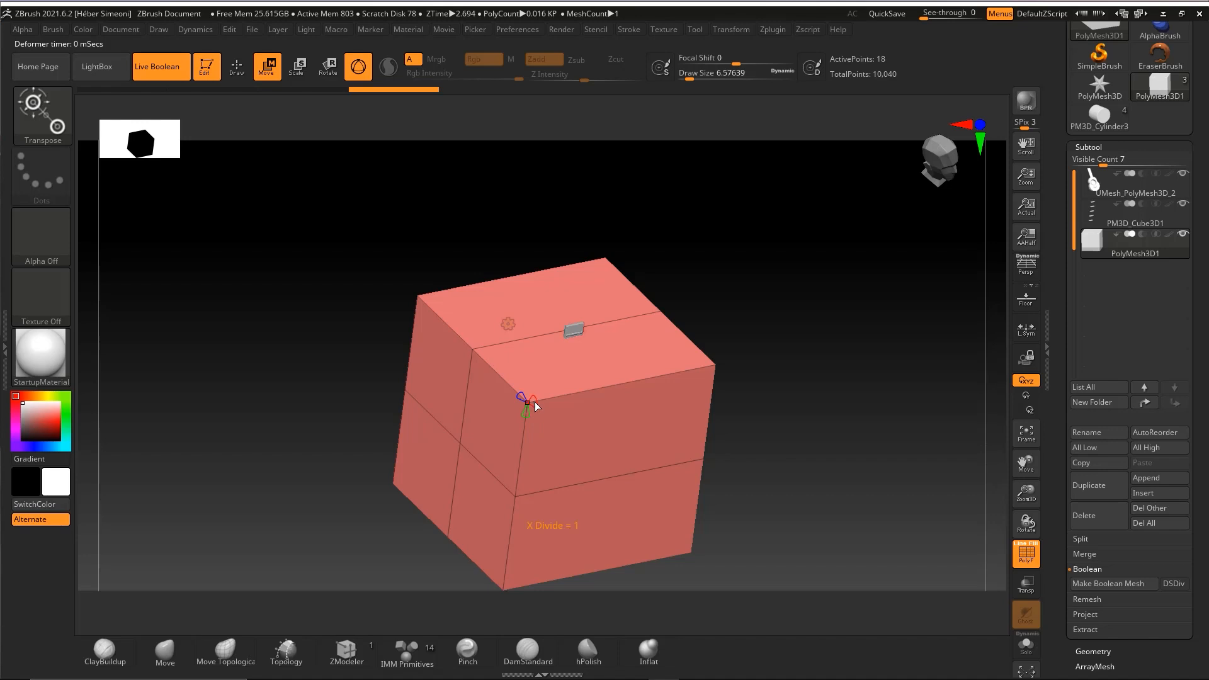
mouse_move(535, 406)
mouse_down()
mouse_move(565, 402)
mouse_move(522, 403)
mouse_up()
mouse_move(787, 329)
mouse_down()
mouse_move(773, 322)
mouse_move(795, 328)
mouse_up()
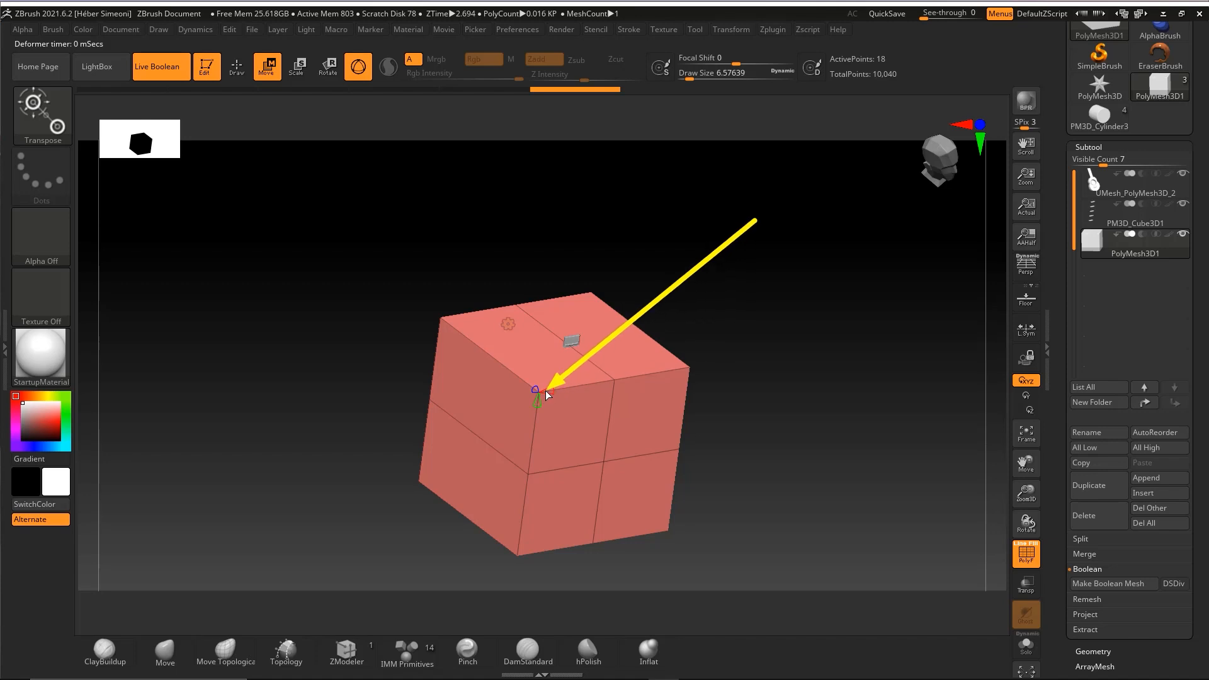
mouse_move(551, 395)
mouse_down()
mouse_move(514, 377)
mouse_move(539, 403)
mouse_up()
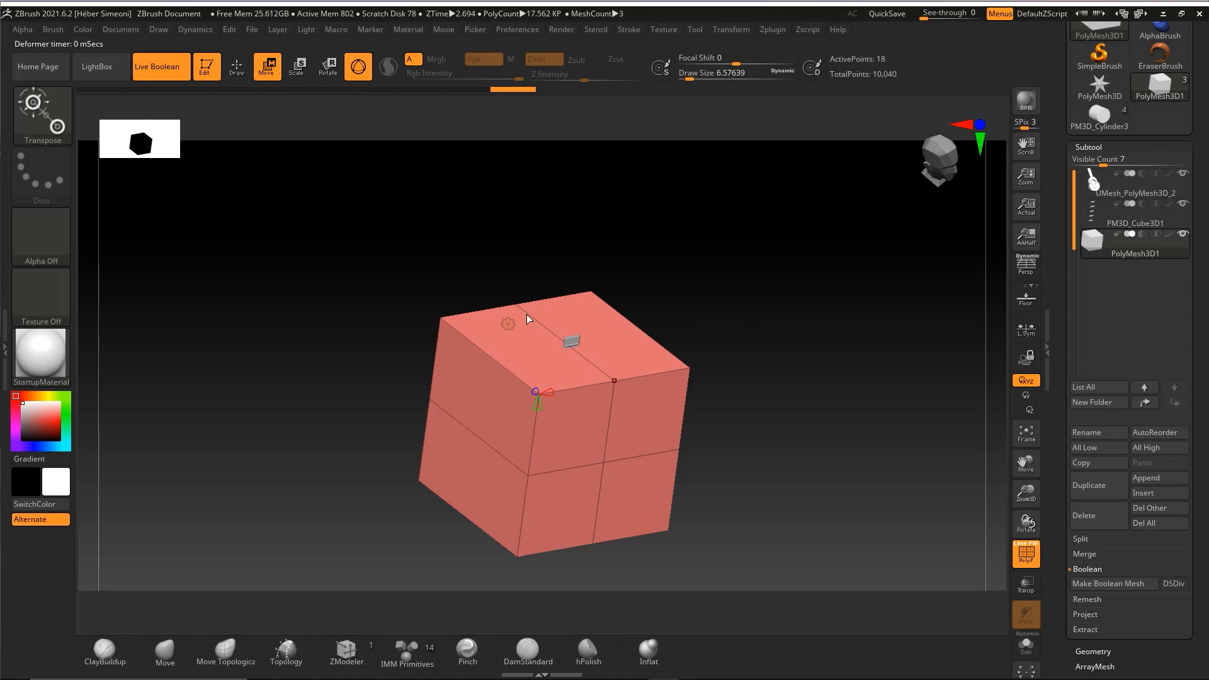
- From the front, mask the cube's top and bottom vertex rows, leaving the middle row free
mouse_move(775, 353)
mouse_down()
mouse_move(777, 324)
mouse_move(774, 334)
mouse_up()
mouse_move(774, 335)
ctrl+right_down()
mouse_move(751, 337)
mouse_move(733, 278)
mouse_move(753, 334)
ctrl+right_up()
key(q)
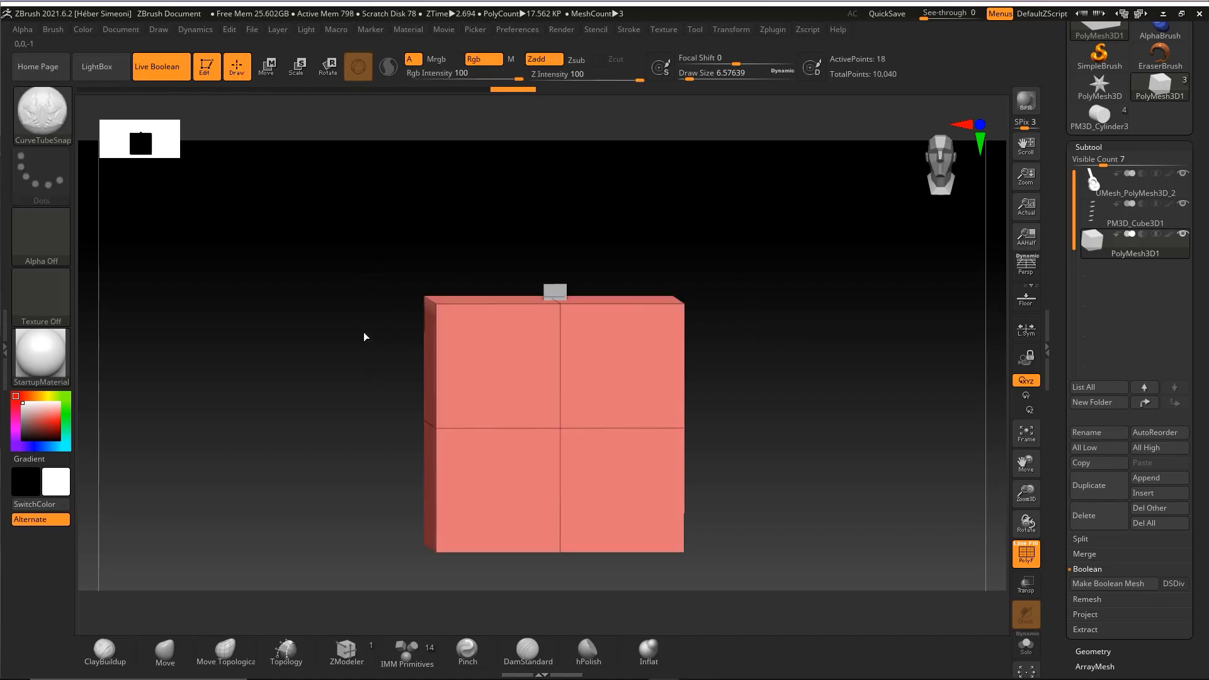
key(ctrl)
mouse_move(340, 357)
ctrl+mouse_down()
mouse_move(401, 413)
mouse_move(482, 436)
mouse_move(801, 472)
mouse_move(410, 413)
mouse_move(348, 361)
ctrl+mouse_up()
ctrl+click(353, 371)
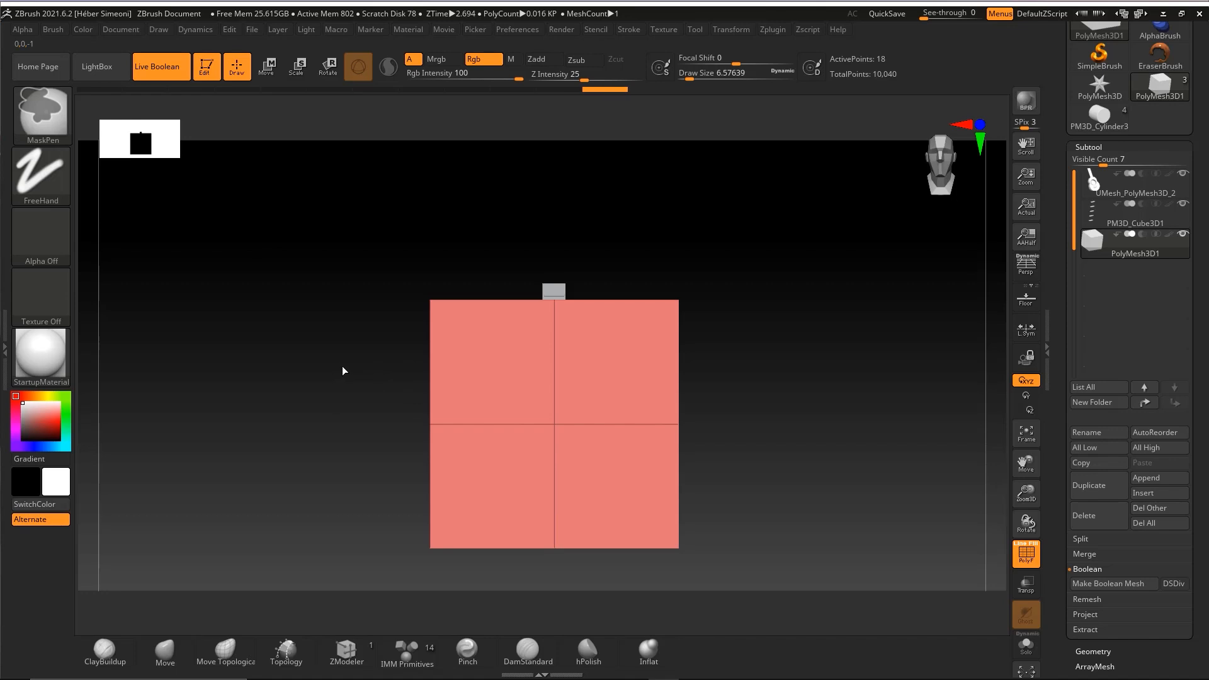
key(ctrl)
mouse_move(351, 384)
ctrl+mouse_down()
mouse_move(462, 432)
mouse_move(802, 470)
mouse_move(395, 430)
mouse_move(804, 470)
mouse_move(443, 441)
mouse_move(830, 470)
ctrl+mouse_up()
- Scale the cube's middle row inward along X into an hourglass waist, and clear the mask
click(264, 76)
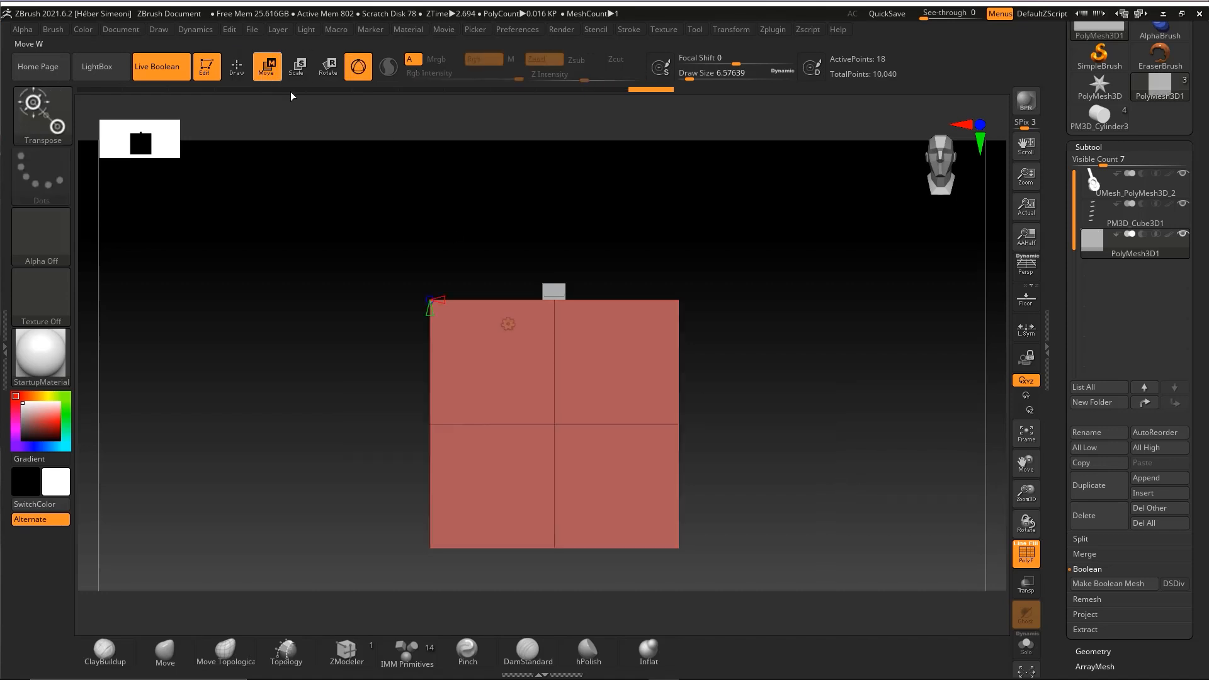
click(275, 66)
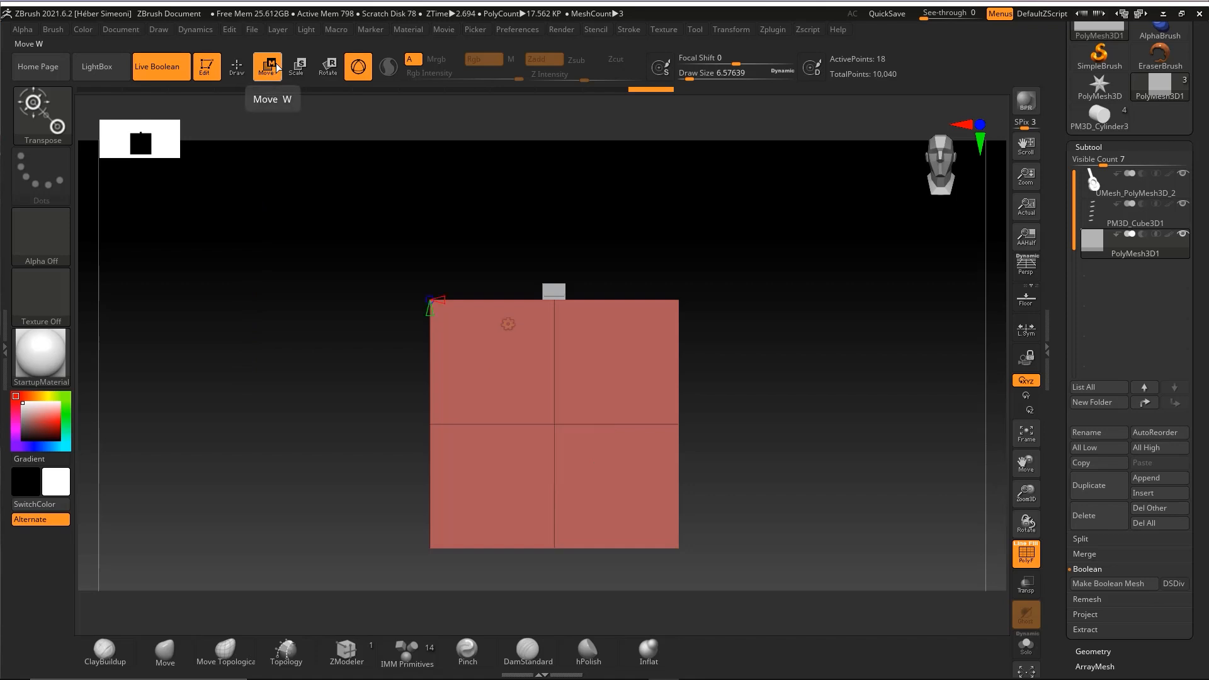
click(272, 68)
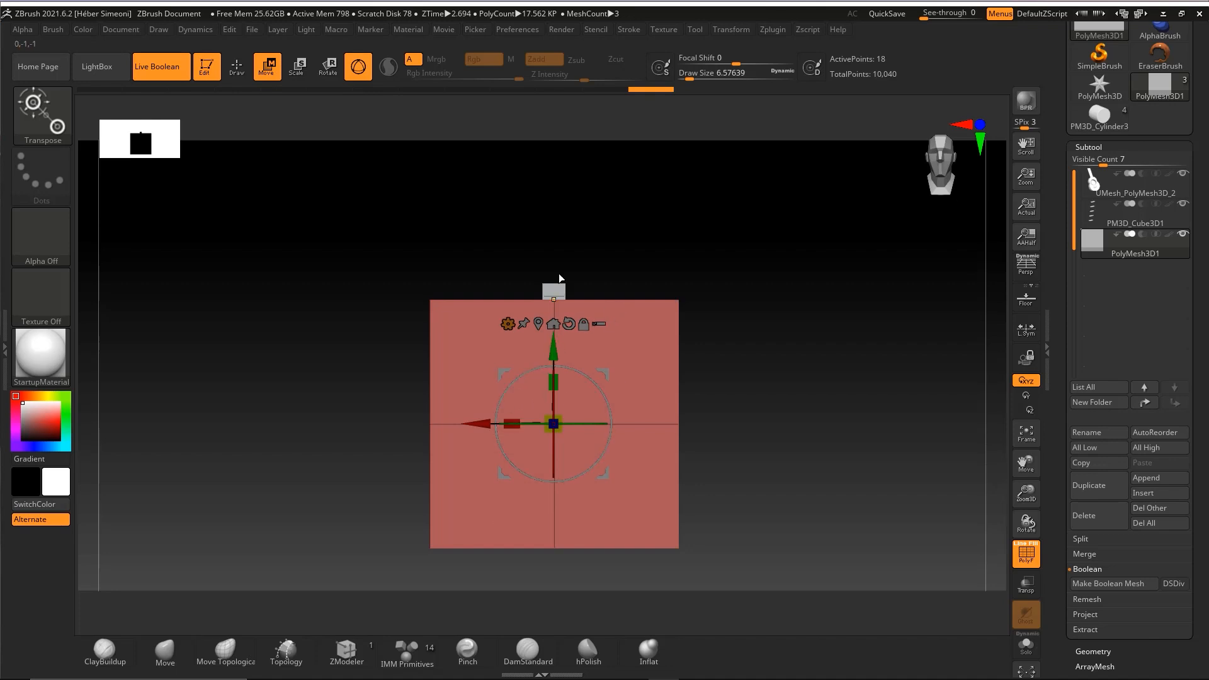
drag(514, 424, 569, 429)
drag(727, 410, 783, 380)
key(ctrl)
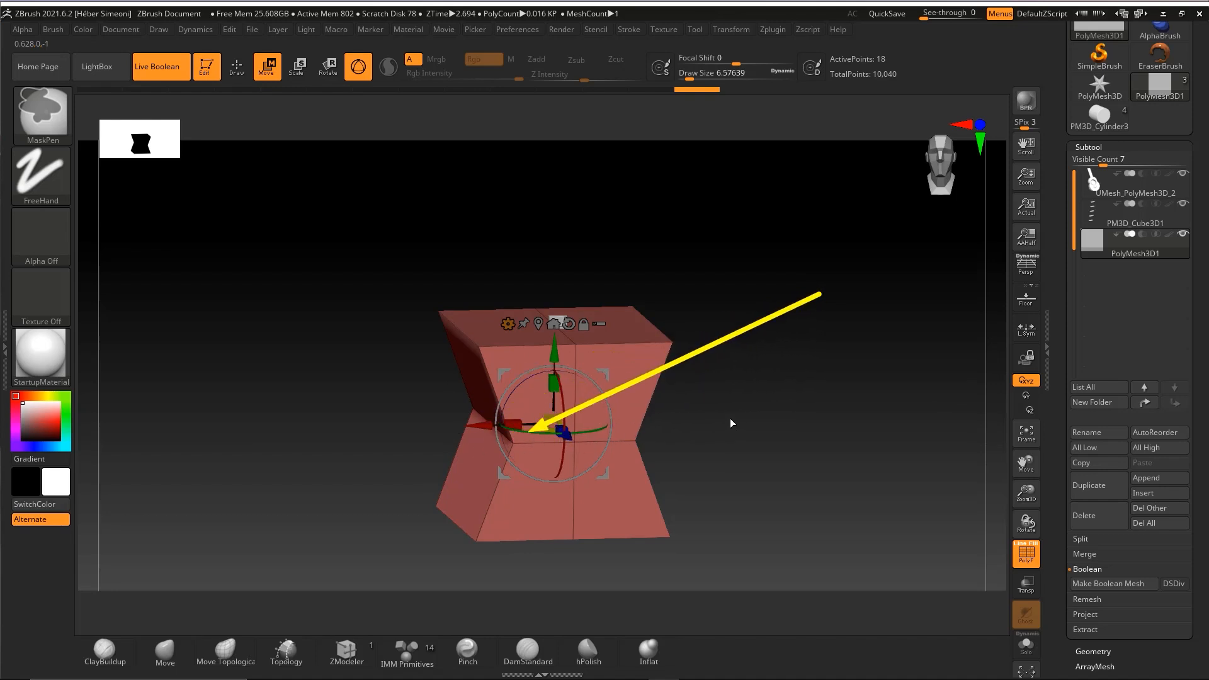
shift+drag(730, 418, 741, 400)
key(ctrl)
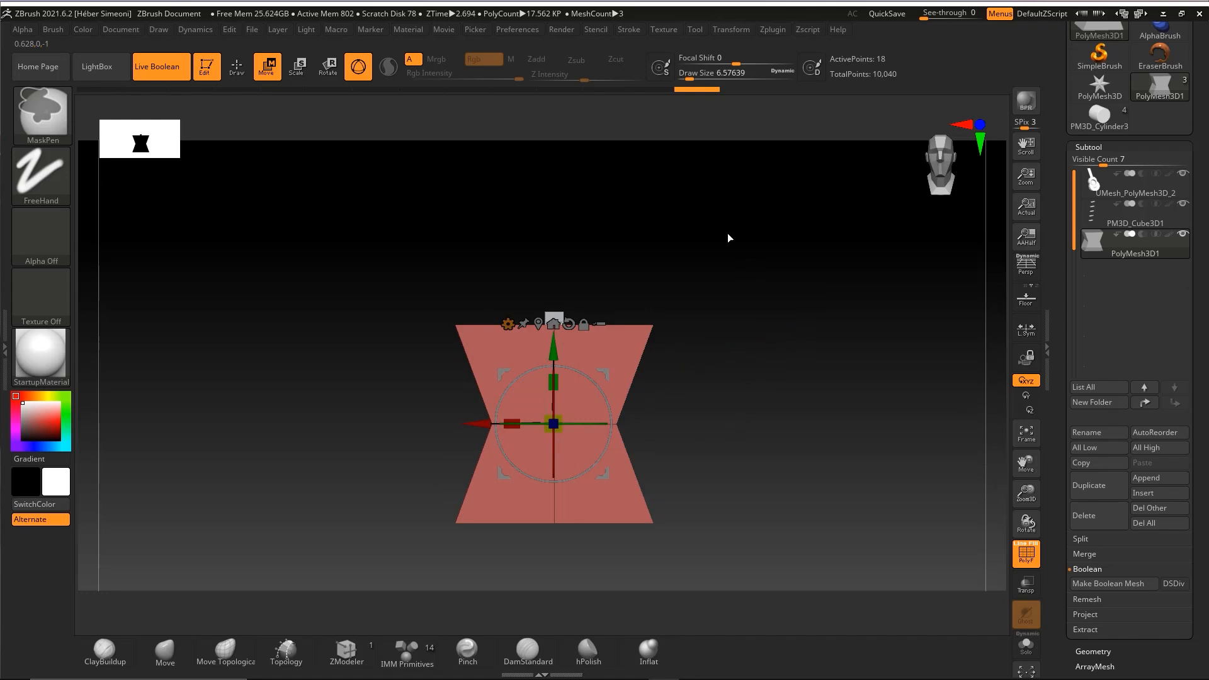
mouse_move(732, 246)
ctrl+mouse_down()
mouse_move(812, 335)
mouse_move(970, 362)
ctrl+mouse_up()
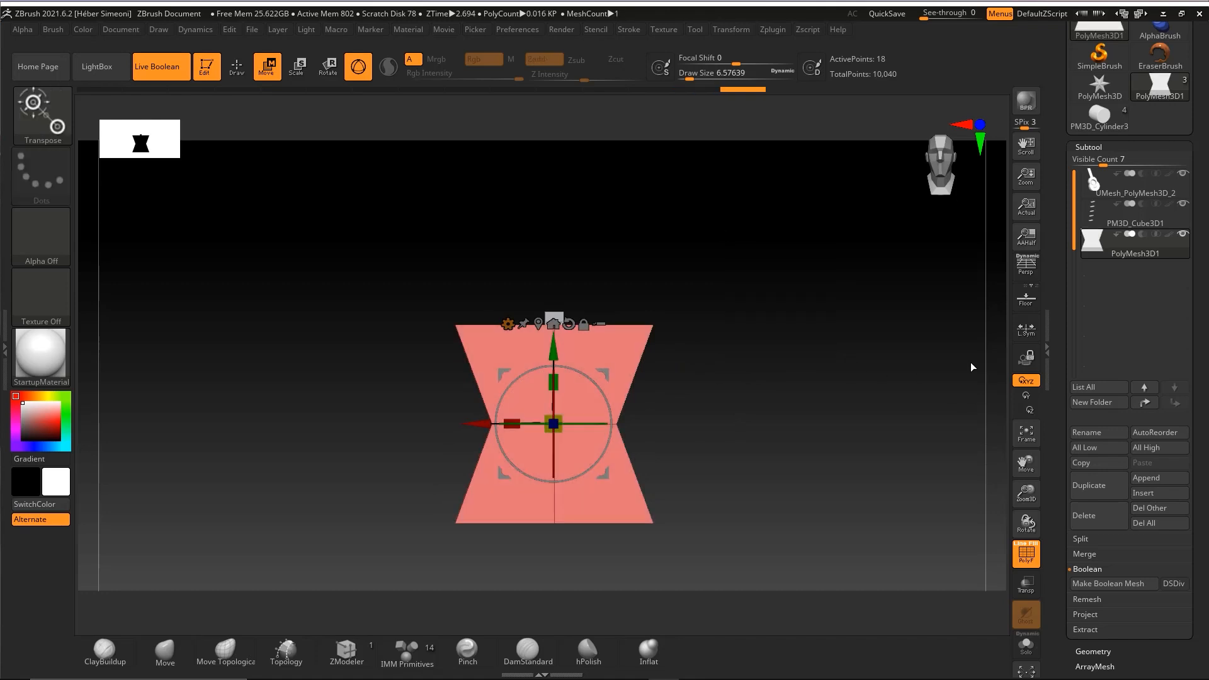
- Mask everything except the top centre vertices, raise them along Y into a peak, and clear the mask
key(ctrl)
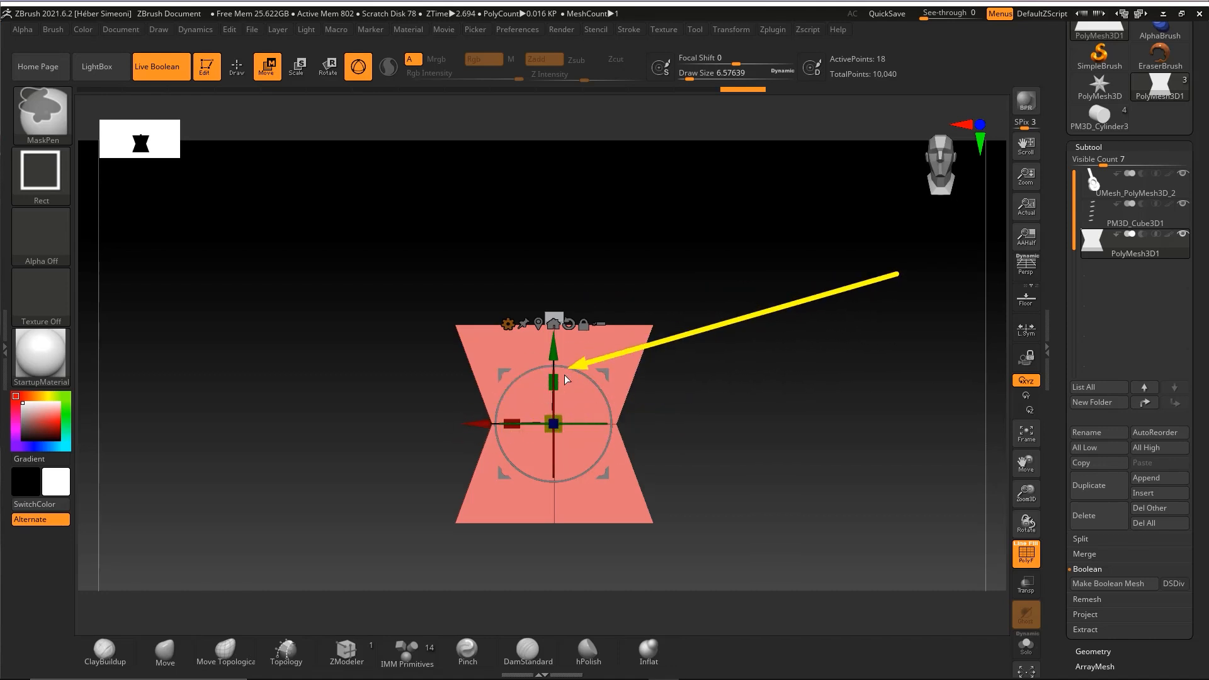
drag(514, 427, 549, 426)
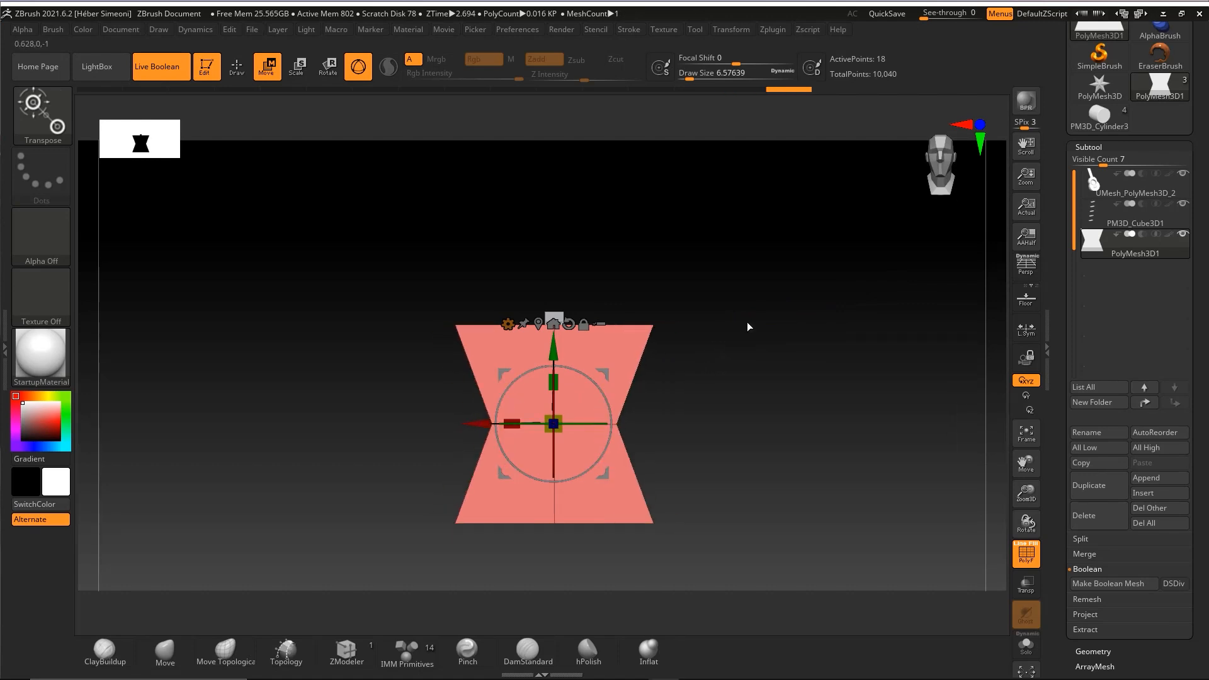
key(q)
key(w)
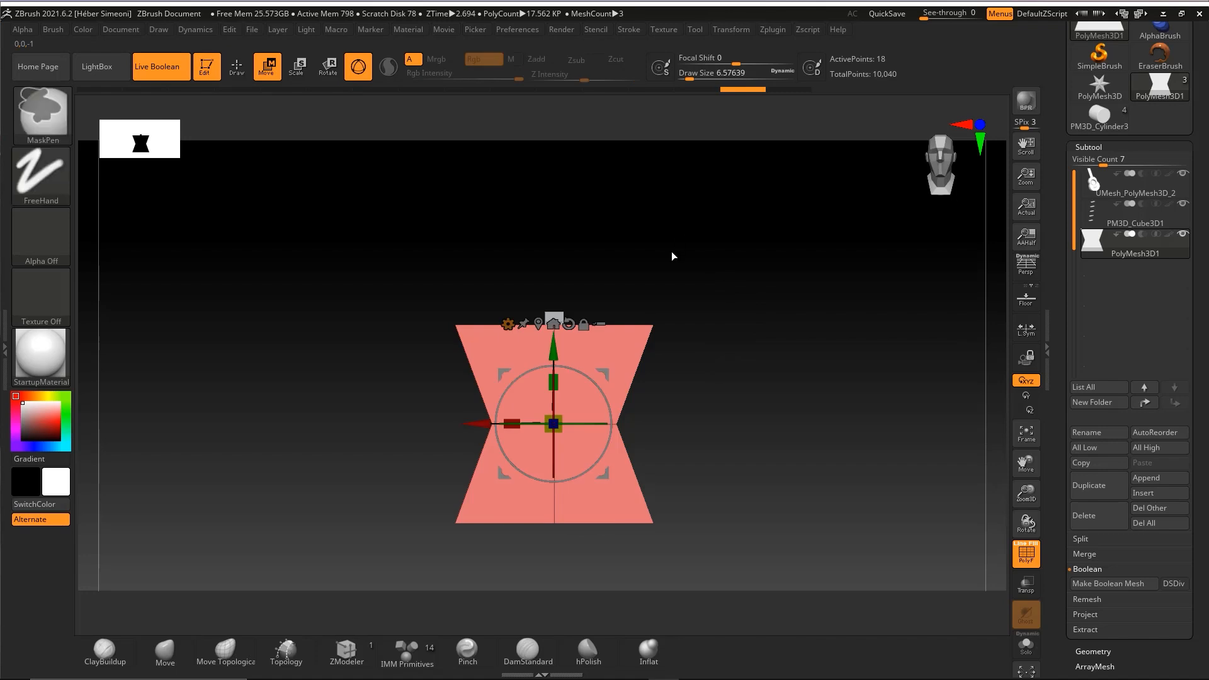
mouse_move(541, 287)
ctrl+mouse_down()
mouse_move(587, 353)
mouse_move(580, 342)
mouse_move(650, 352)
ctrl+mouse_up()
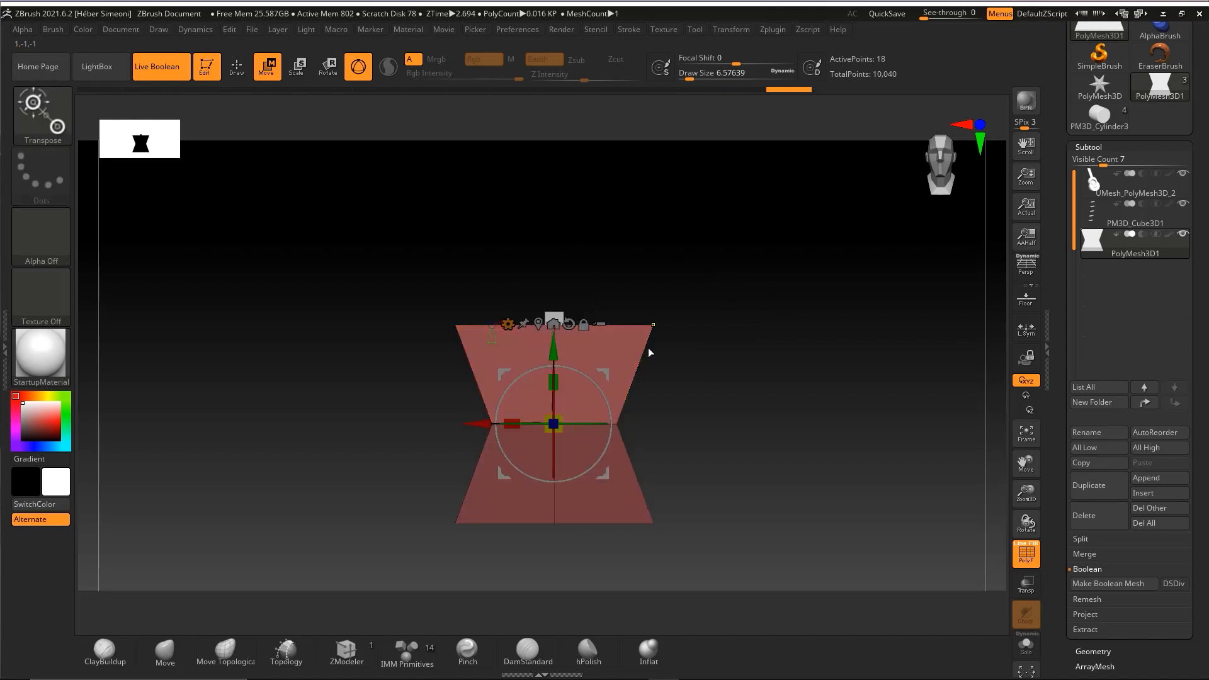
drag(557, 357, 558, 316)
key(q)
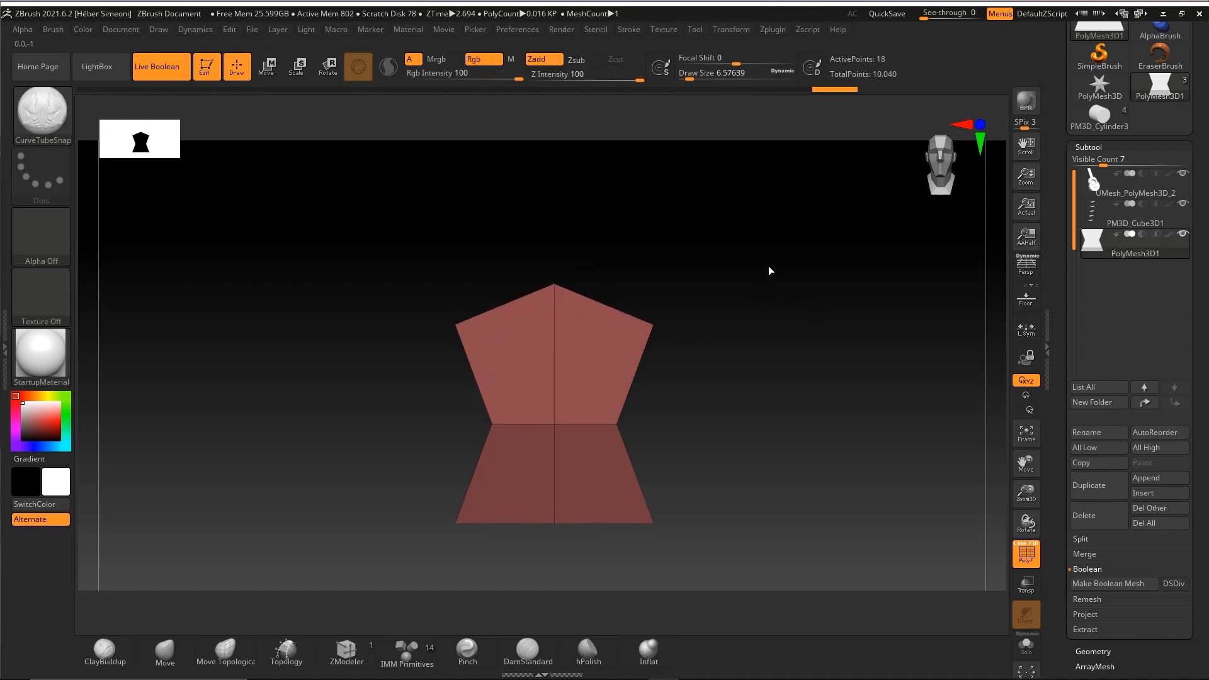
ctrl+drag(743, 235, 831, 336)
- Turn on Dynamic Subdiv for the peaked block to preview it smoothed
drag(819, 340, 802, 386)
key(ctrl+shift)
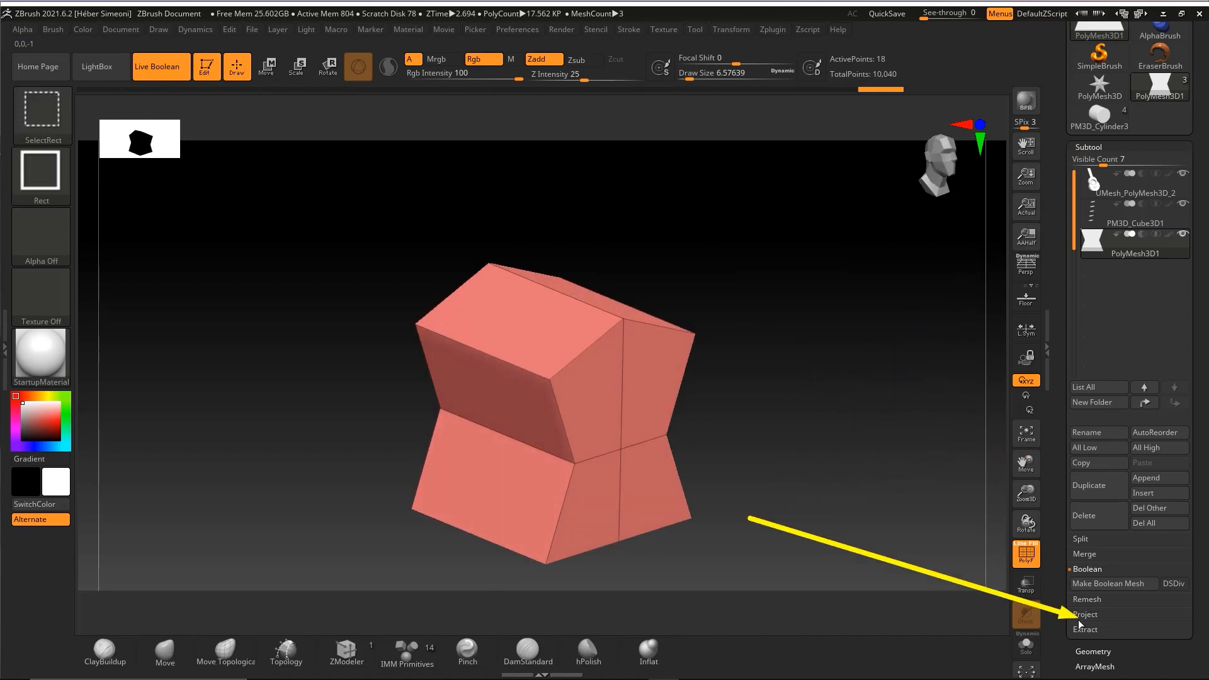
click(1094, 653)
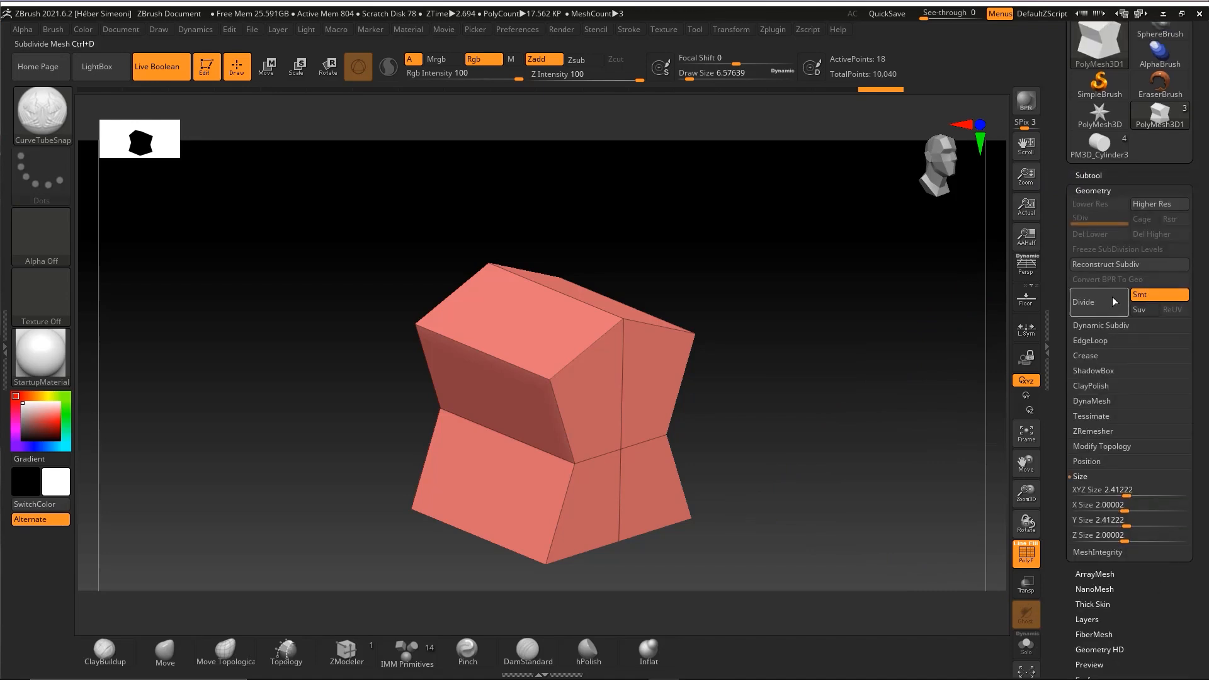
key(ctrl)
click(1109, 326)
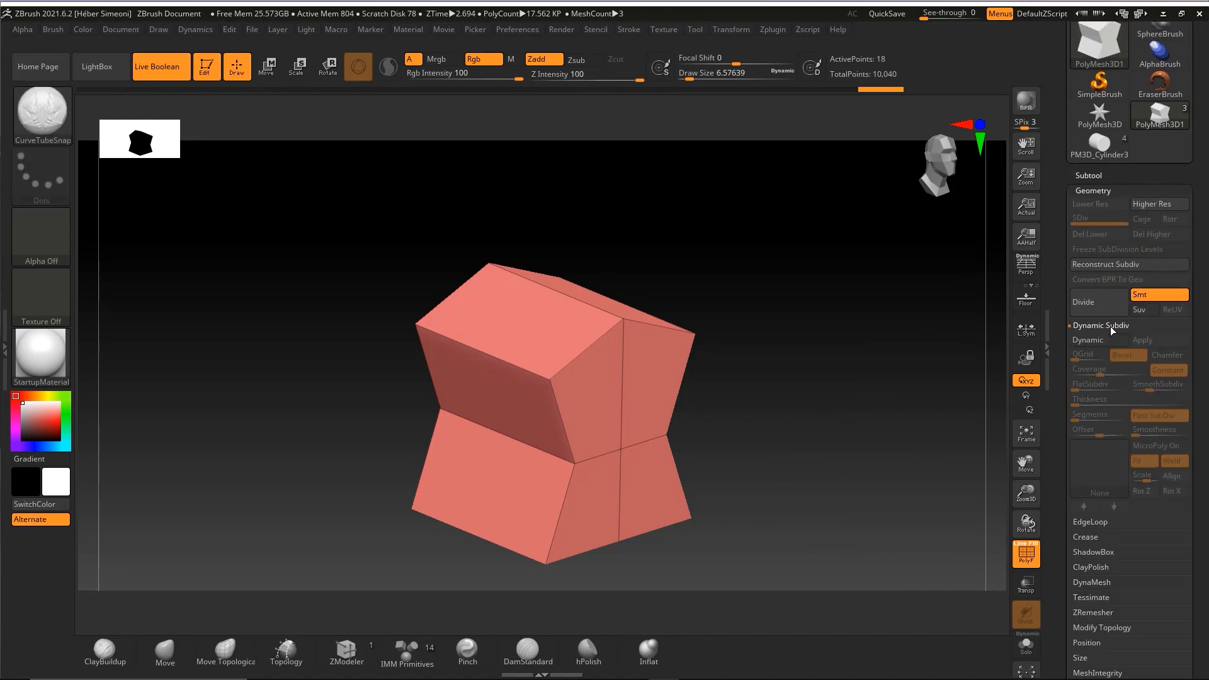
click(1093, 342)
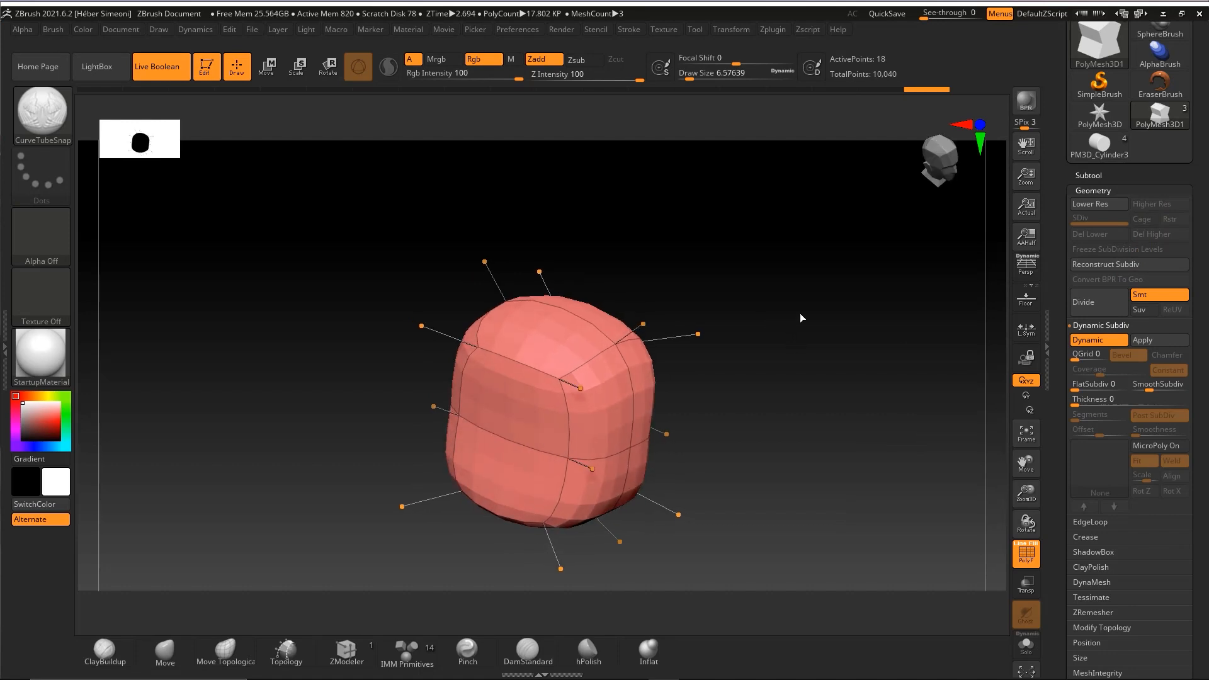
drag(800, 312, 750, 326)
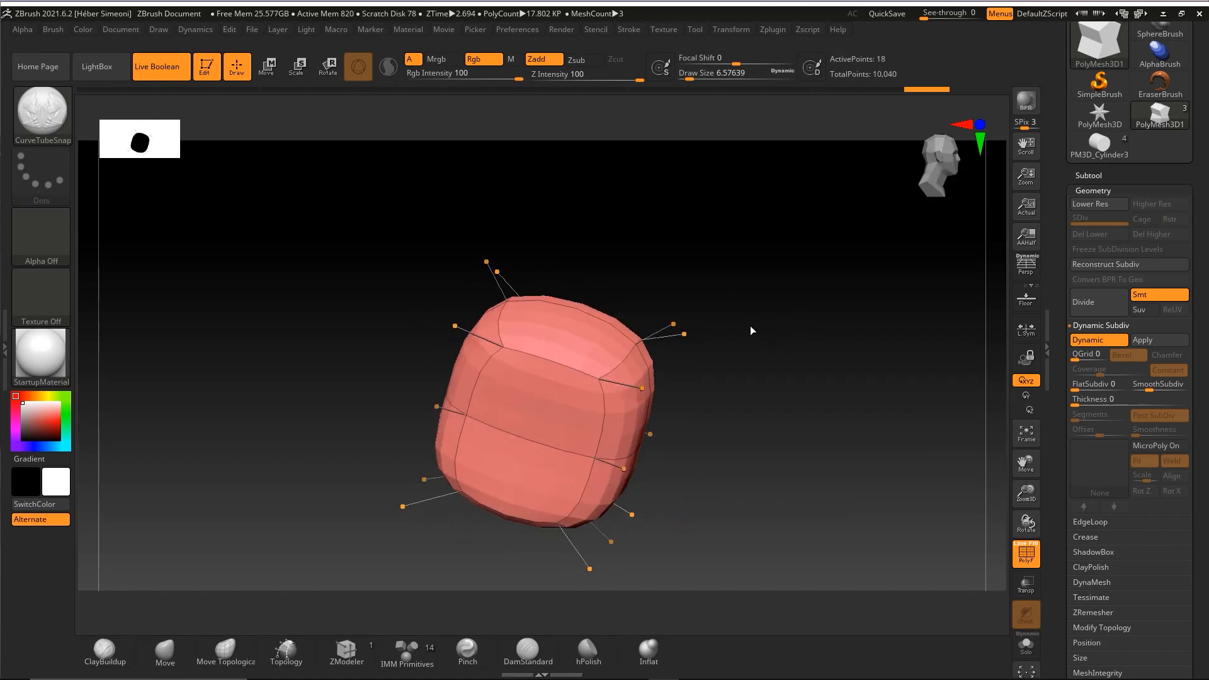
- Switch the sculpting brush to ZModeler for editing the smoothed block
key(ctrl)
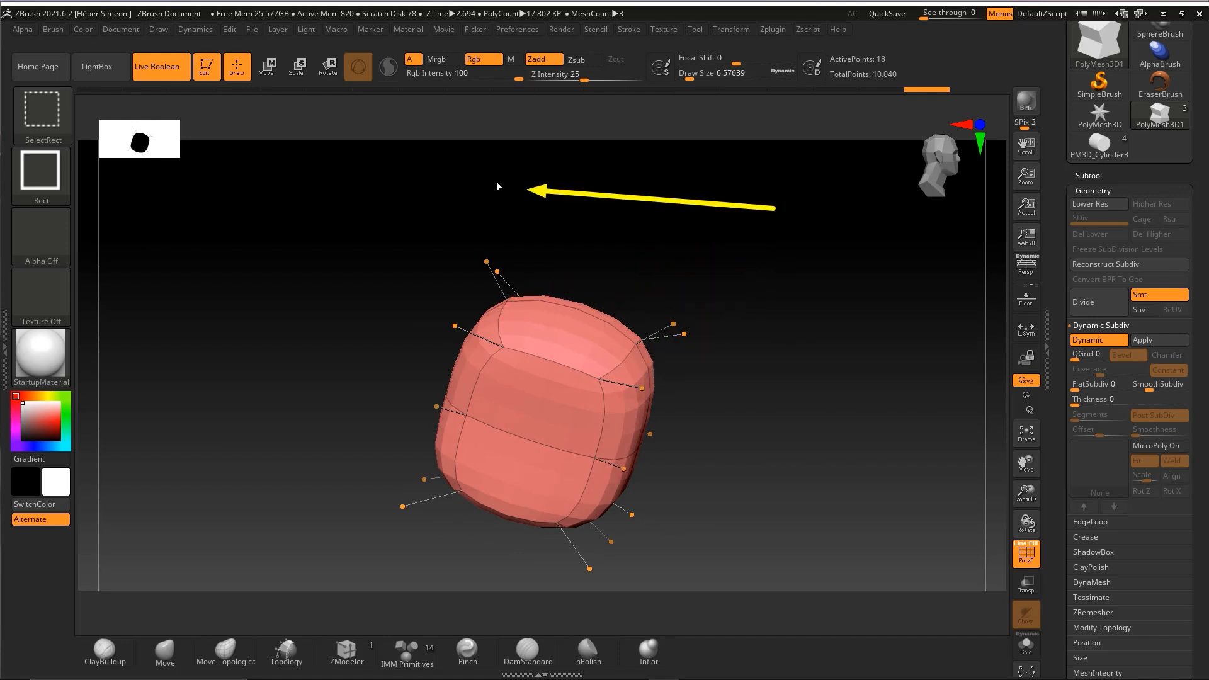
key(b)
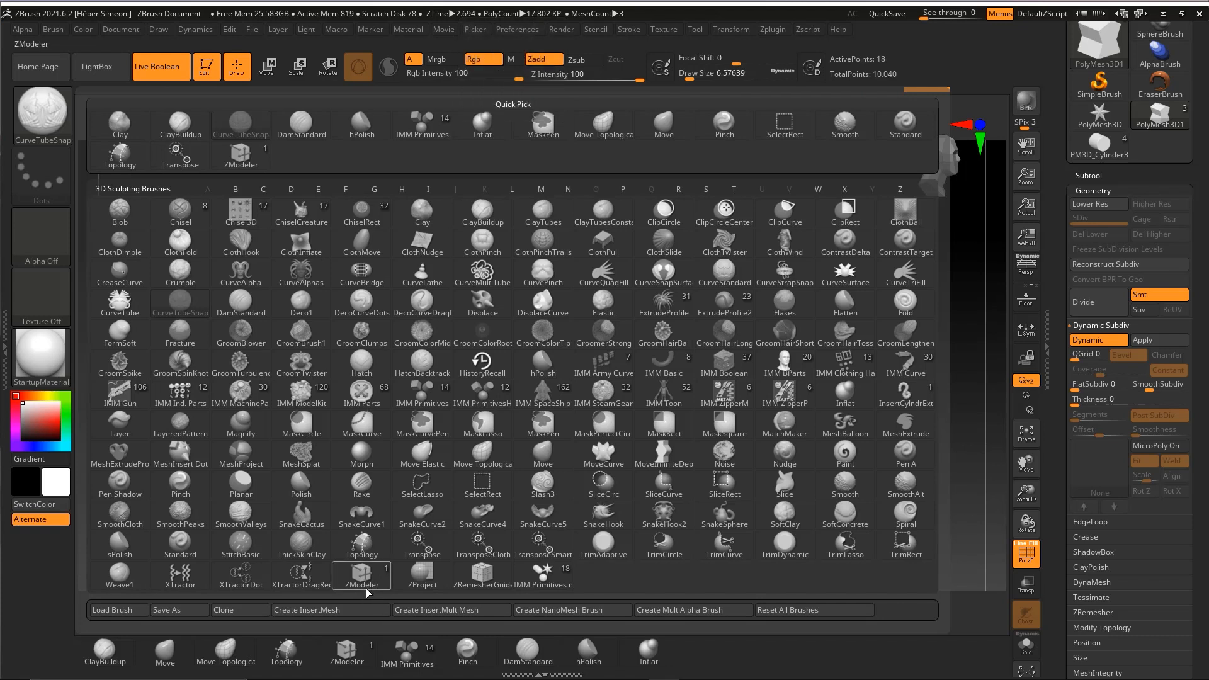
key(ctrl)
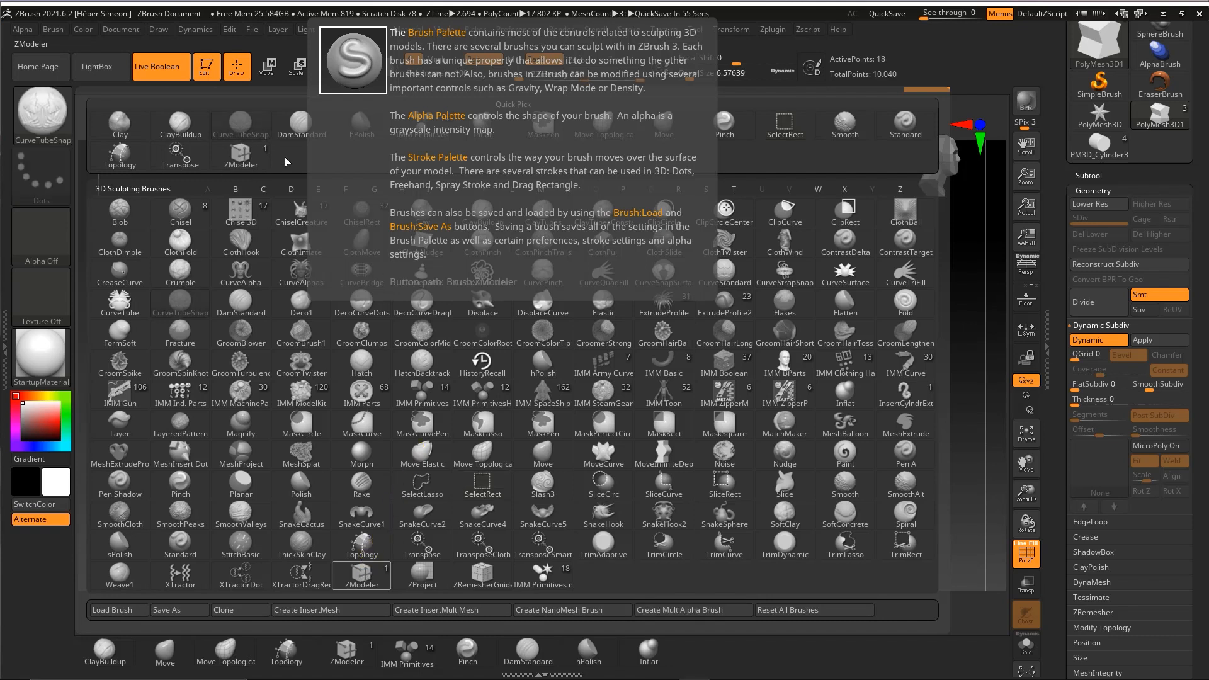
key(b)
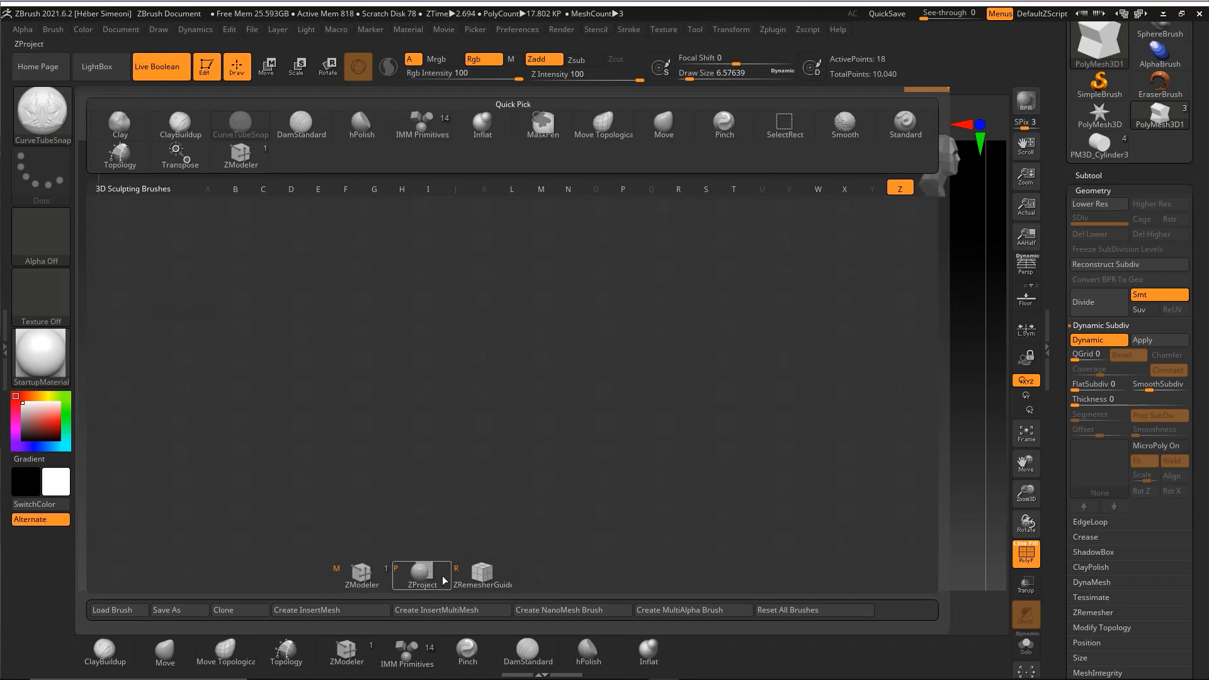
click(365, 577)
mouse_move(775, 378)
mouse_down()
mouse_move(743, 406)
mouse_move(753, 395)
mouse_up()
key(ctrl+shift)
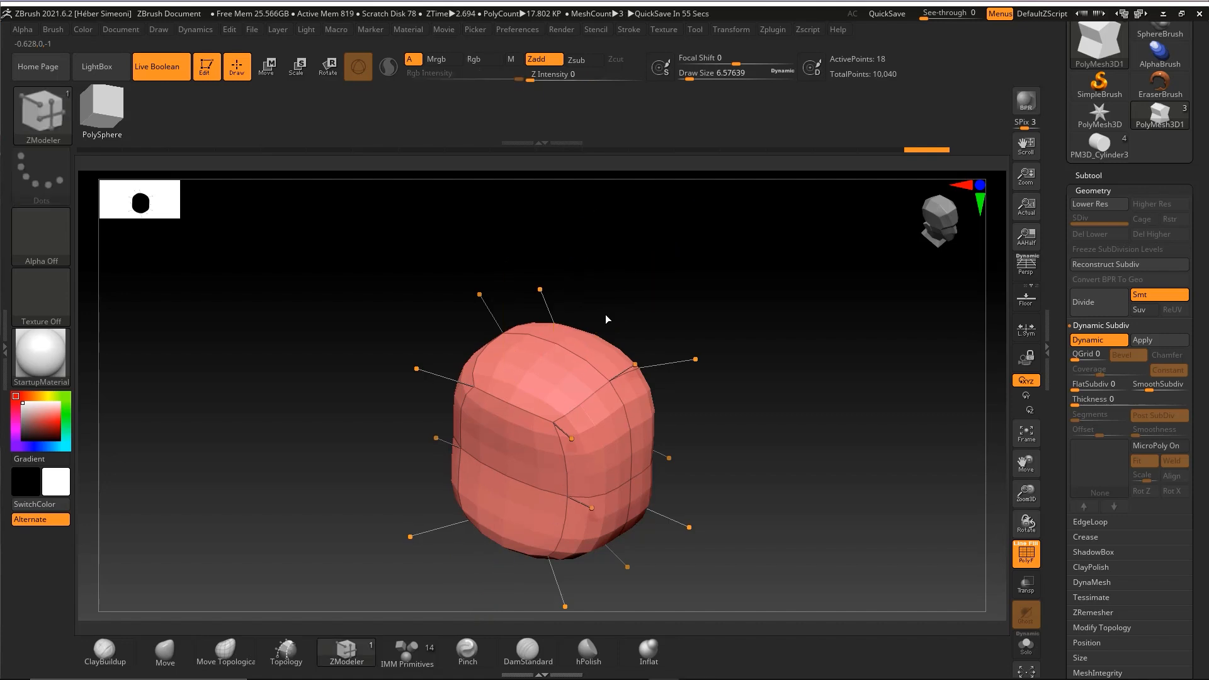
drag(606, 315, 594, 316)
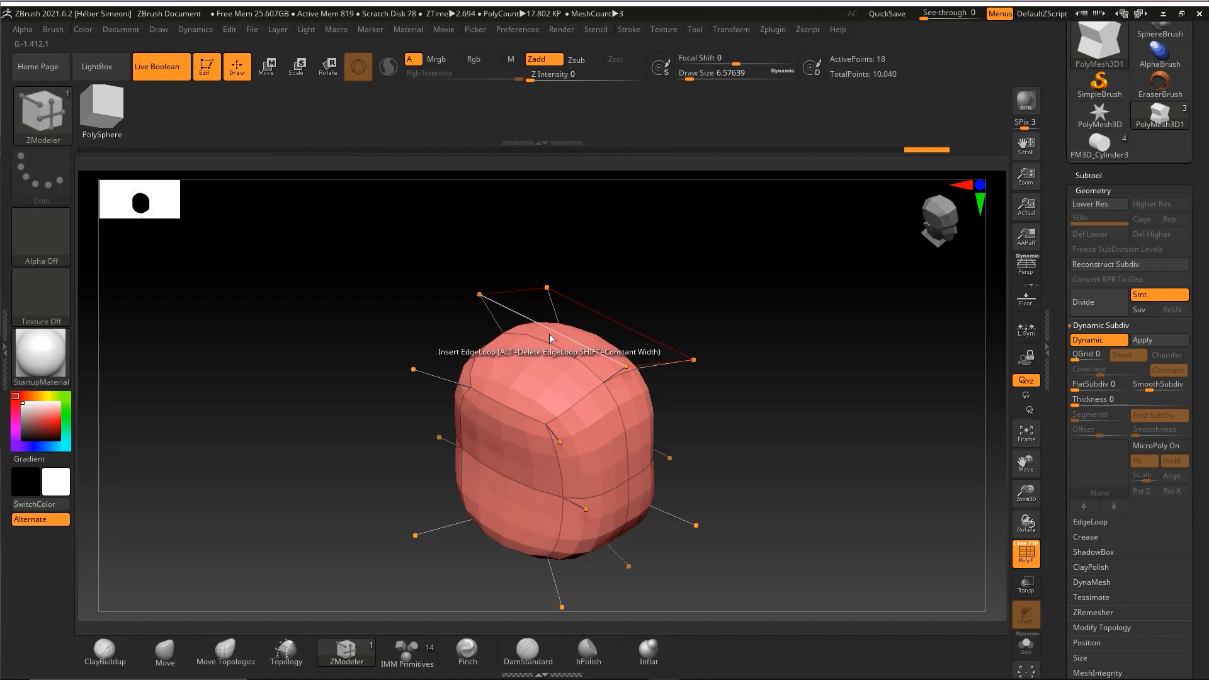
- Insert edge loops close to the block's front and back ends to sharpen its smoothed edges
click(549, 334)
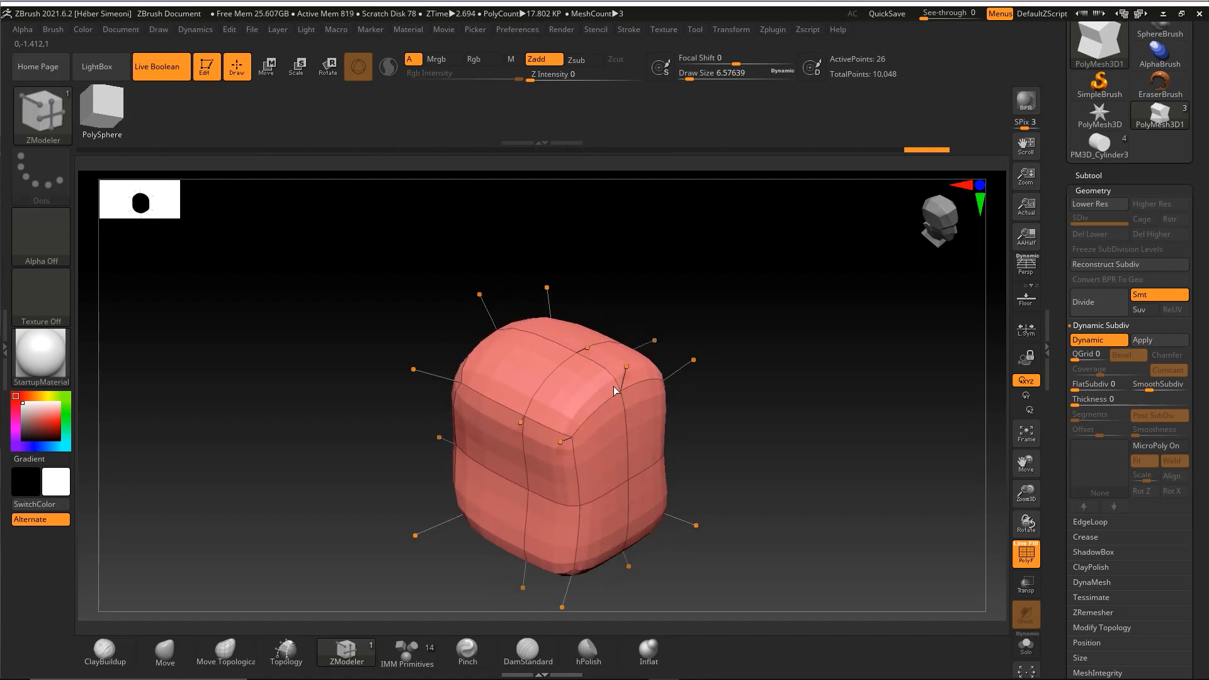
drag(614, 386, 766, 483)
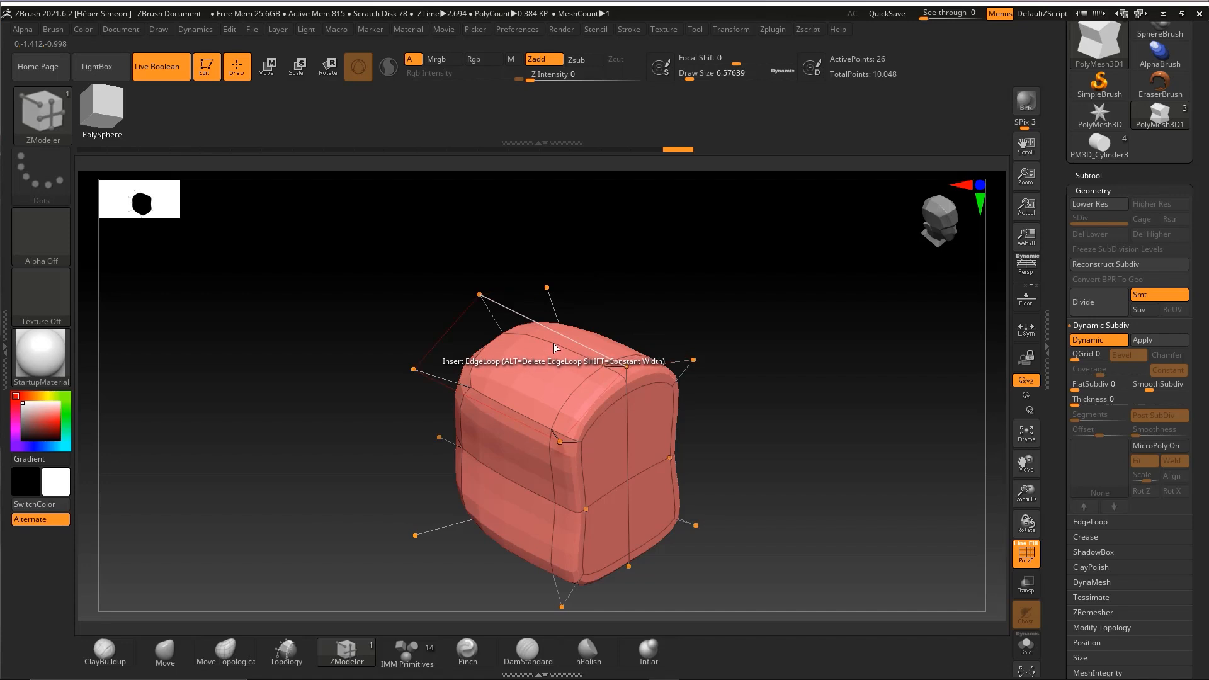
drag(555, 345, 248, 227)
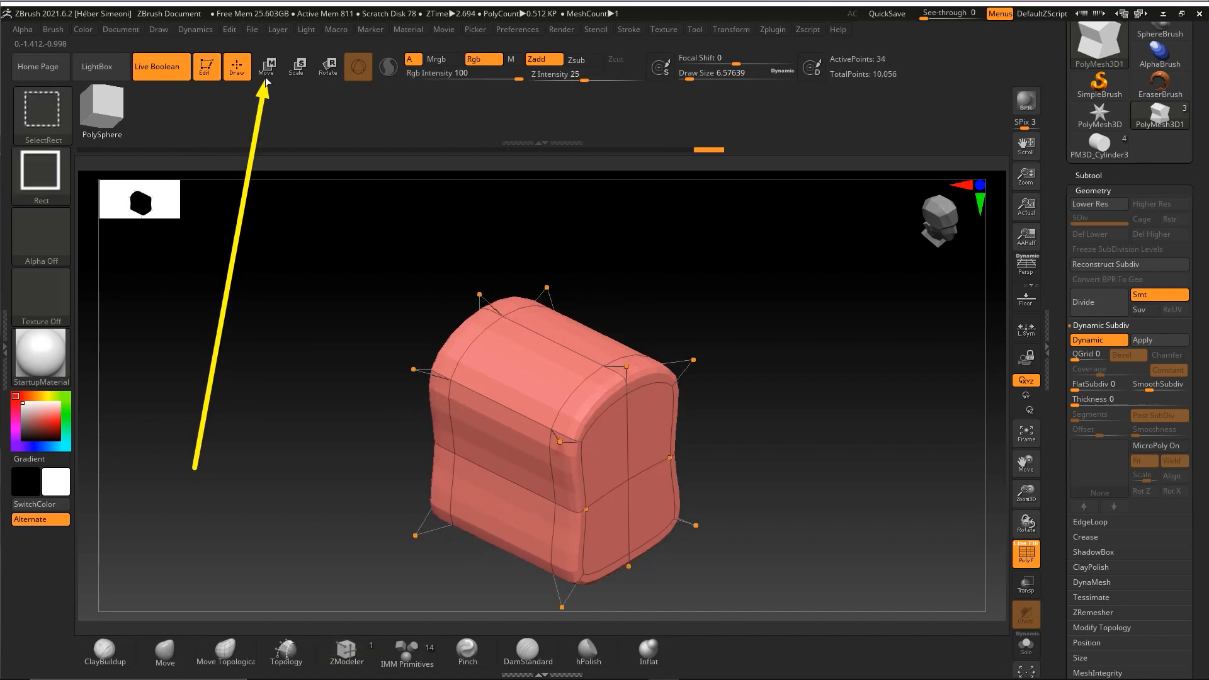
- Scale the smoothed block down along Z to flatten it into a headstock shape
key(w)
drag(681, 291, 702, 271)
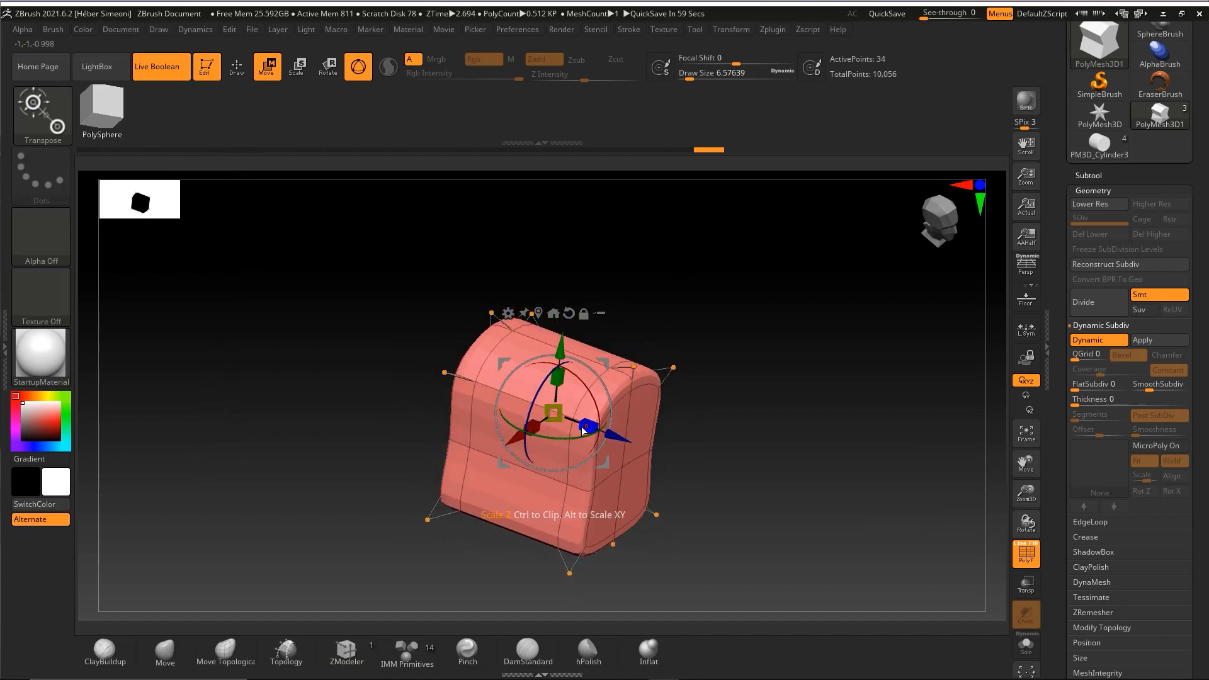
drag(594, 433, 497, 391)
drag(560, 392, 736, 383)
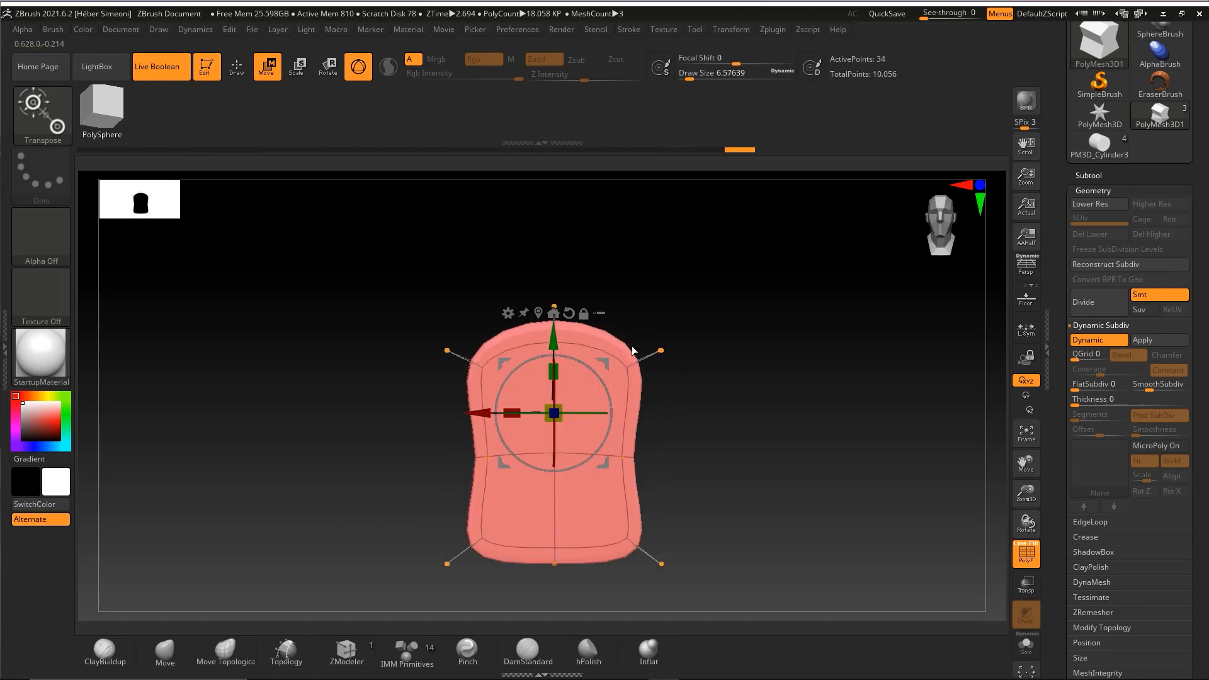
- Scale the headstock down uniformly, raise it along Y above the neck, and adjust its depth along Z
key(q)
key(w)
mouse_move(554, 335)
mouse_down()
mouse_move(546, 106)
mouse_move(570, 247)
mouse_move(558, 336)
mouse_up()
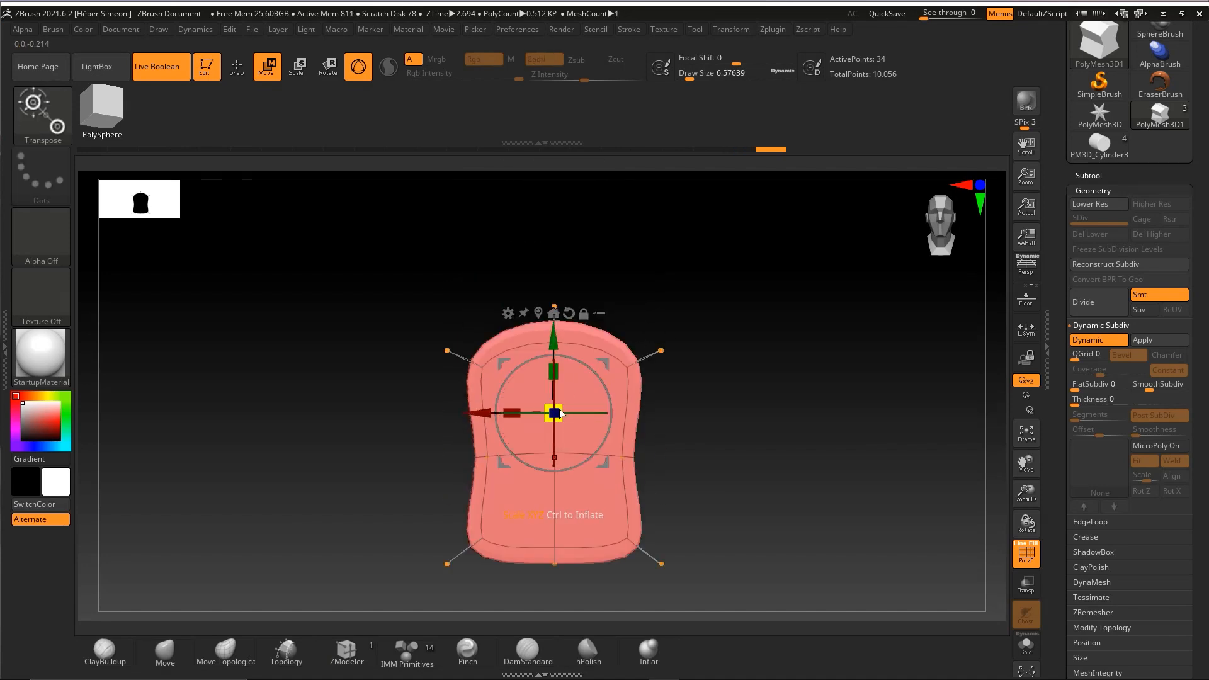
drag(564, 410, 475, 467)
ctrl+right_drag(724, 394, 709, 485)
drag(554, 341, 554, 189)
alt+right_drag(582, 261, 699, 360)
drag(622, 328, 659, 331)
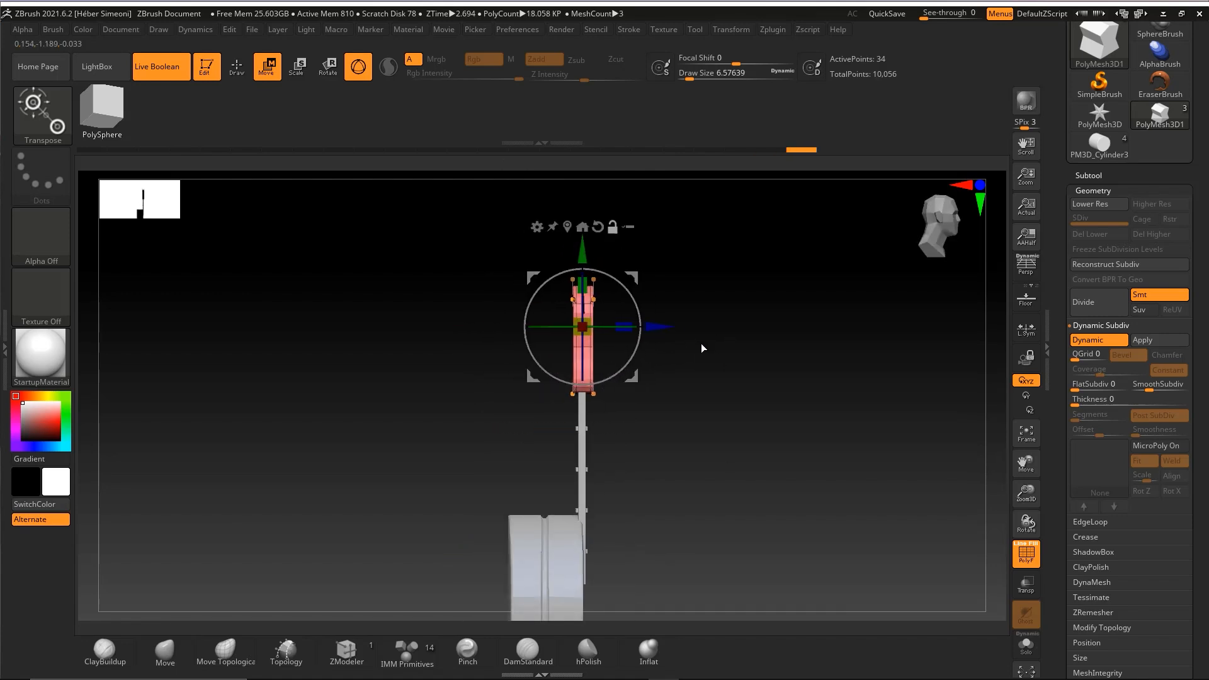
- Shrink the headstock slightly in all axes and lower it along Y onto the neck's upper end
ctrl+right_drag(701, 344, 695, 382)
alt+right_drag(585, 271, 547, 225)
ctrl+right_drag(680, 346, 607, 273)
drag(552, 245, 546, 251)
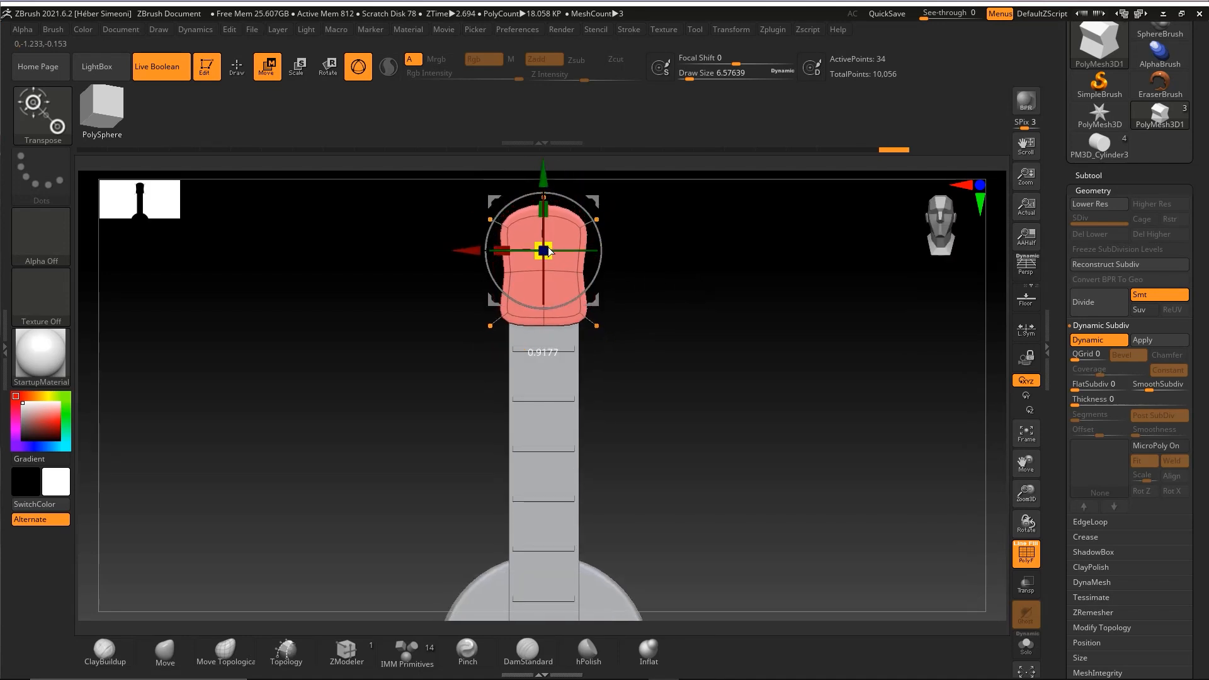
drag(546, 185, 548, 193)
- Adjust the headstock along Z in side view so that its thickness suits the neck
shift+right_drag(668, 299, 676, 344)
drag(623, 259, 621, 259)
ctrl+right_drag(691, 305, 696, 360)
drag(584, 259, 558, 256)
ctrl+right_drag(683, 341, 706, 342)
mouse_move(700, 408)
ctrl+right_down()
mouse_move(696, 380)
mouse_move(720, 372)
mouse_move(686, 346)
mouse_move(665, 368)
mouse_move(705, 343)
mouse_move(764, 343)
mouse_move(697, 343)
mouse_move(701, 382)
ctrl+right_up()
- Return to the ZModeler brush with the headstock framed from the front
key(b)
key(z)
key(m)
alt+right_drag(700, 382, 742, 468)
alt+right_drag(742, 468, 763, 427)
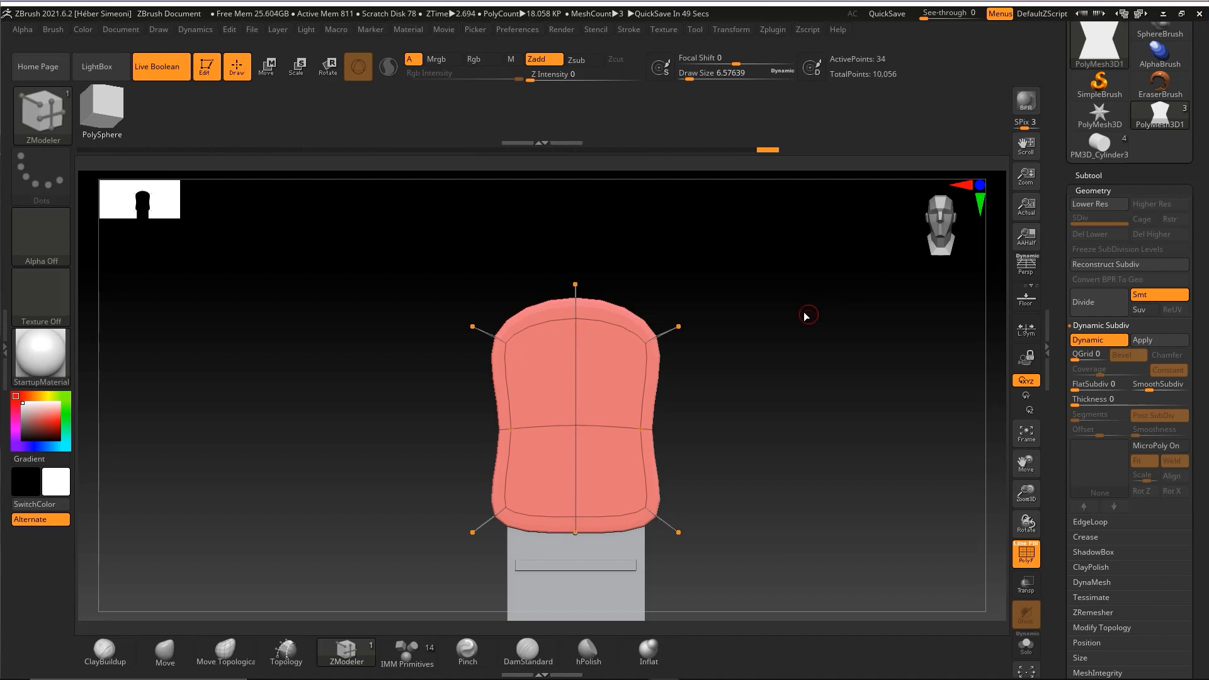
- Switch to the IMM Primitives brush and choose Insert Cylinder as its mesh
key(ctrl+shift+d)
mouse_move(402, 436)
mouse_down()
mouse_move(168, 189)
mouse_move(44, 127)
mouse_up()
click(43, 119)
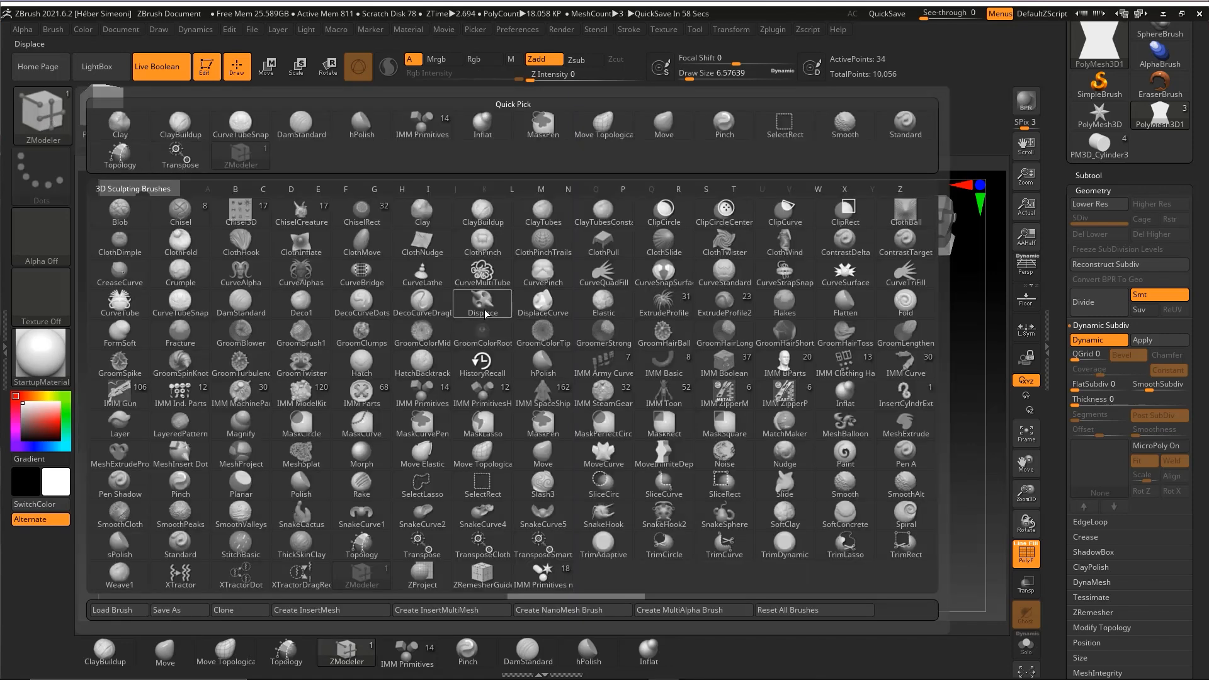
key(i)
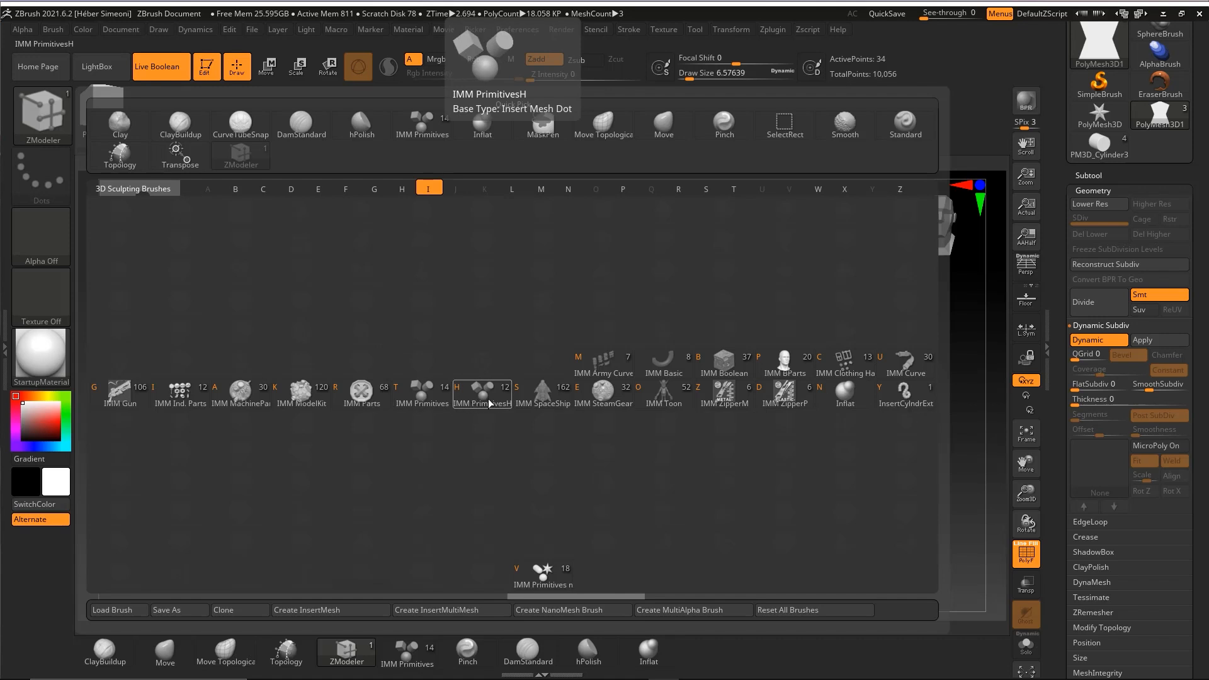
click(425, 393)
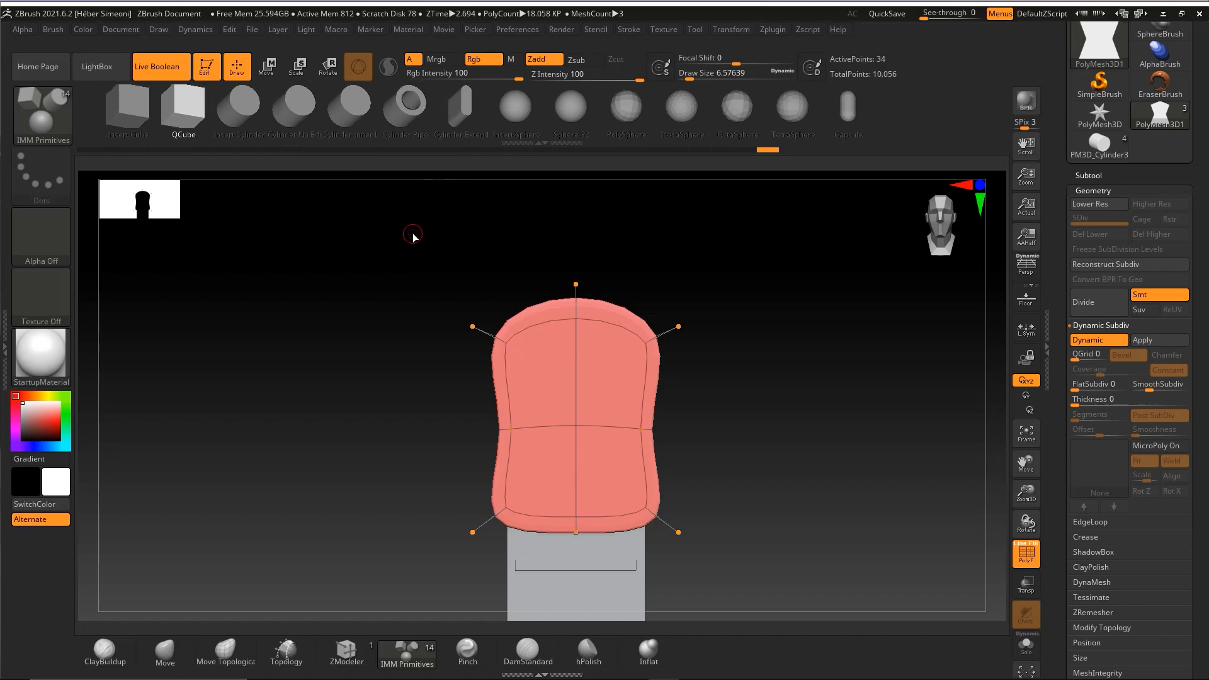
key(ctrl+shift)
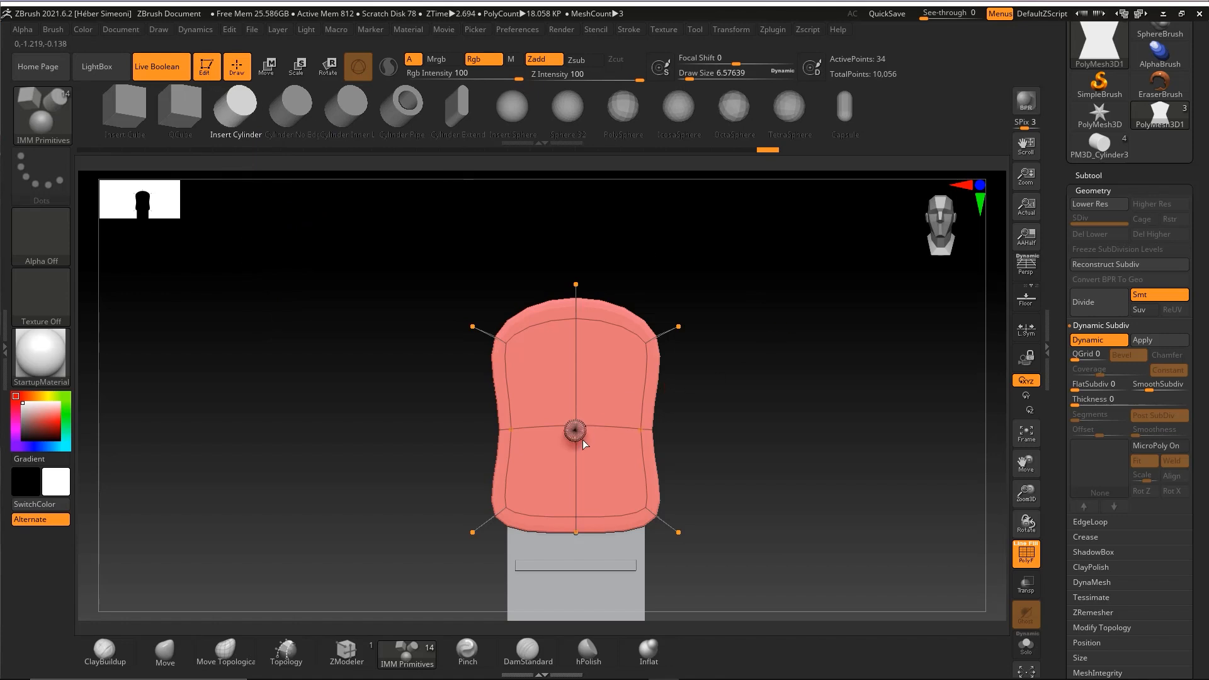
- Insert a small cylinder projecting from the centre of the headstock's front face
click(586, 443)
drag(810, 395, 764, 444)
drag(743, 380, 762, 360)
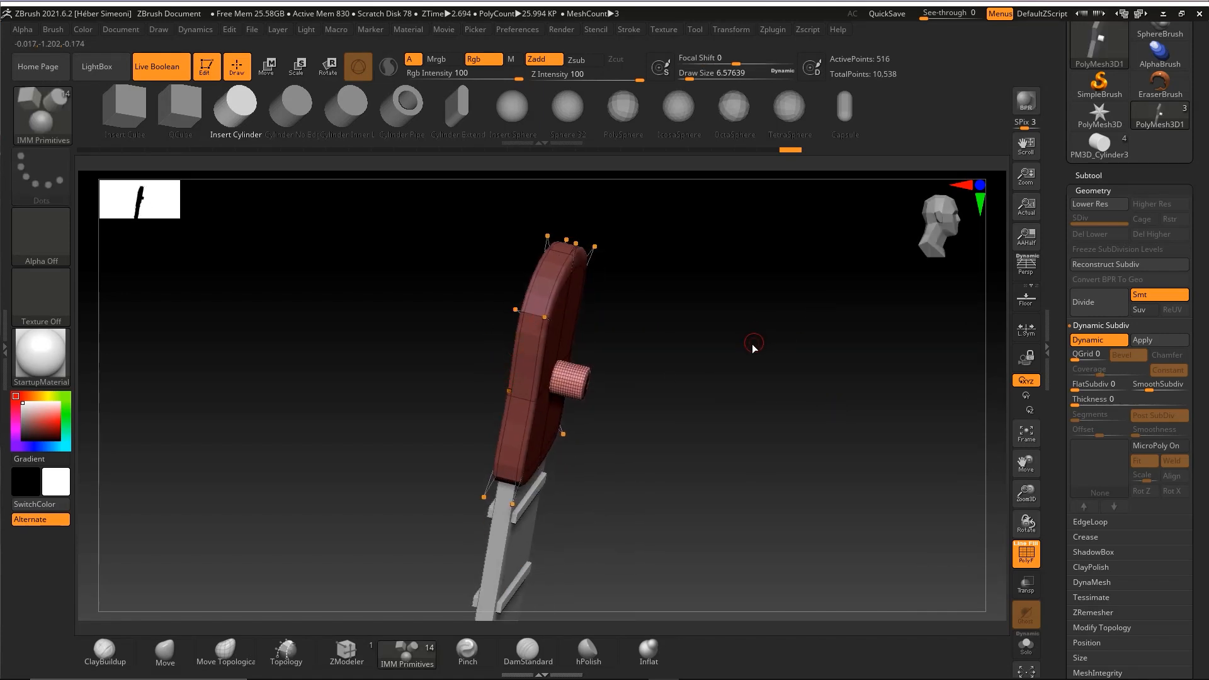
- Show the subtool list containing the combined headstock and cylinder mesh
key(ctrl+shift)
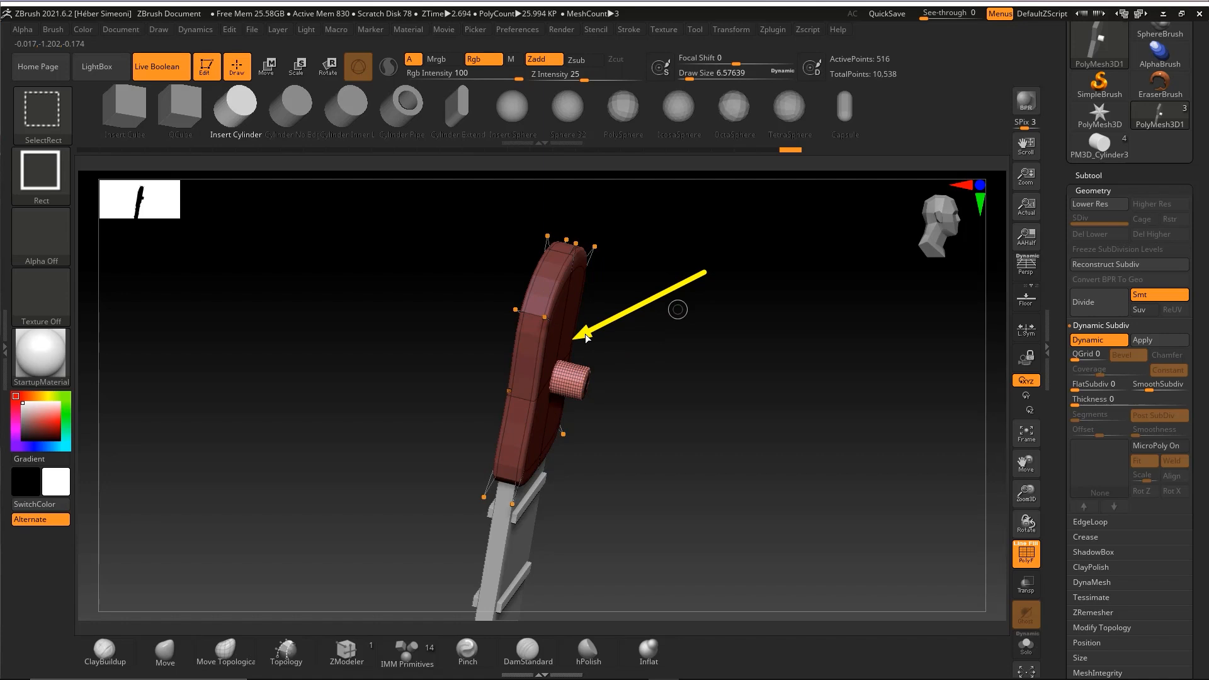
click(1089, 176)
scroll(1199, 318, down, 3)
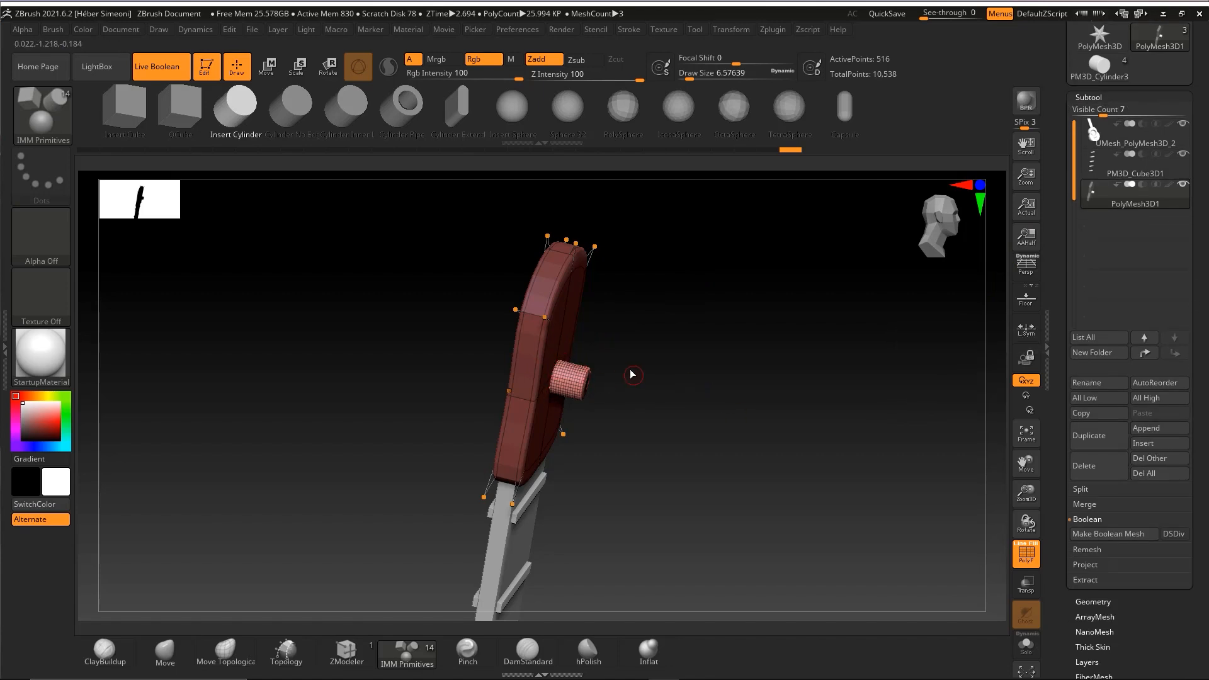
drag(812, 413, 731, 410)
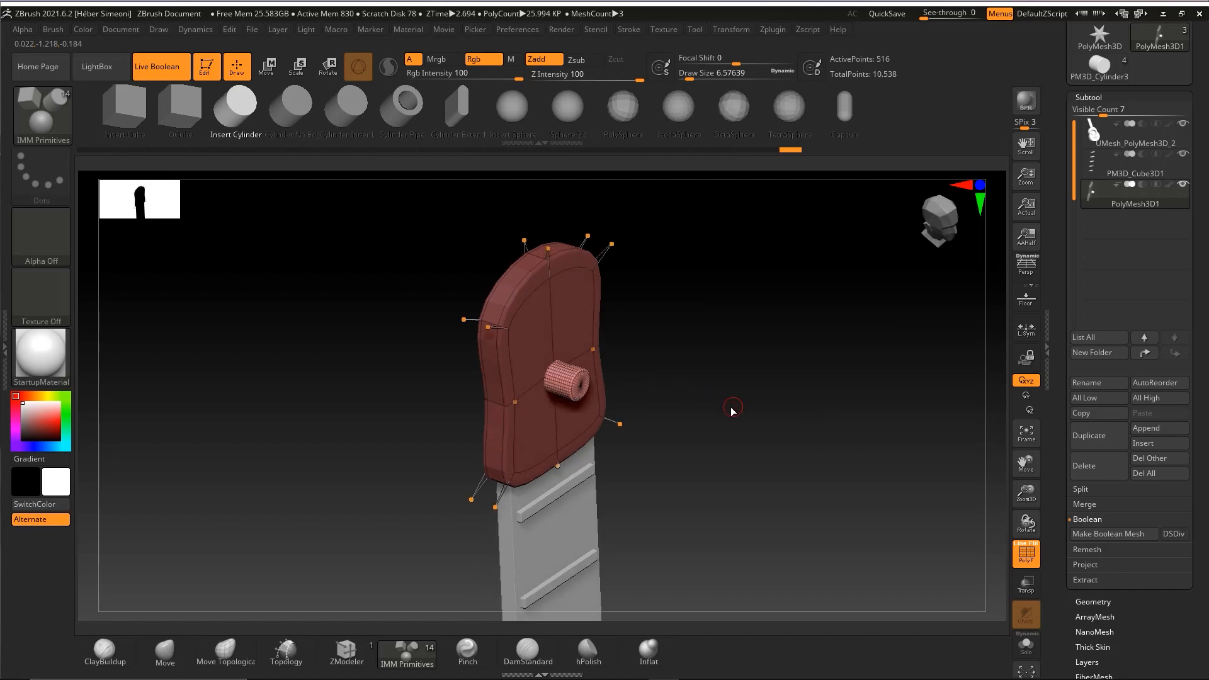
key(ctrl+shift)
mouse_move(724, 232)
mouse_down()
mouse_move(563, 387)
mouse_move(361, 207)
mouse_move(221, 116)
mouse_move(128, 110)
mouse_move(759, 131)
mouse_move(574, 388)
mouse_move(525, 294)
mouse_move(579, 403)
mouse_move(554, 324)
mouse_move(553, 410)
mouse_move(572, 378)
mouse_move(555, 373)
mouse_move(1208, 375)
mouse_move(1141, 443)
mouse_up()
click(1156, 444)
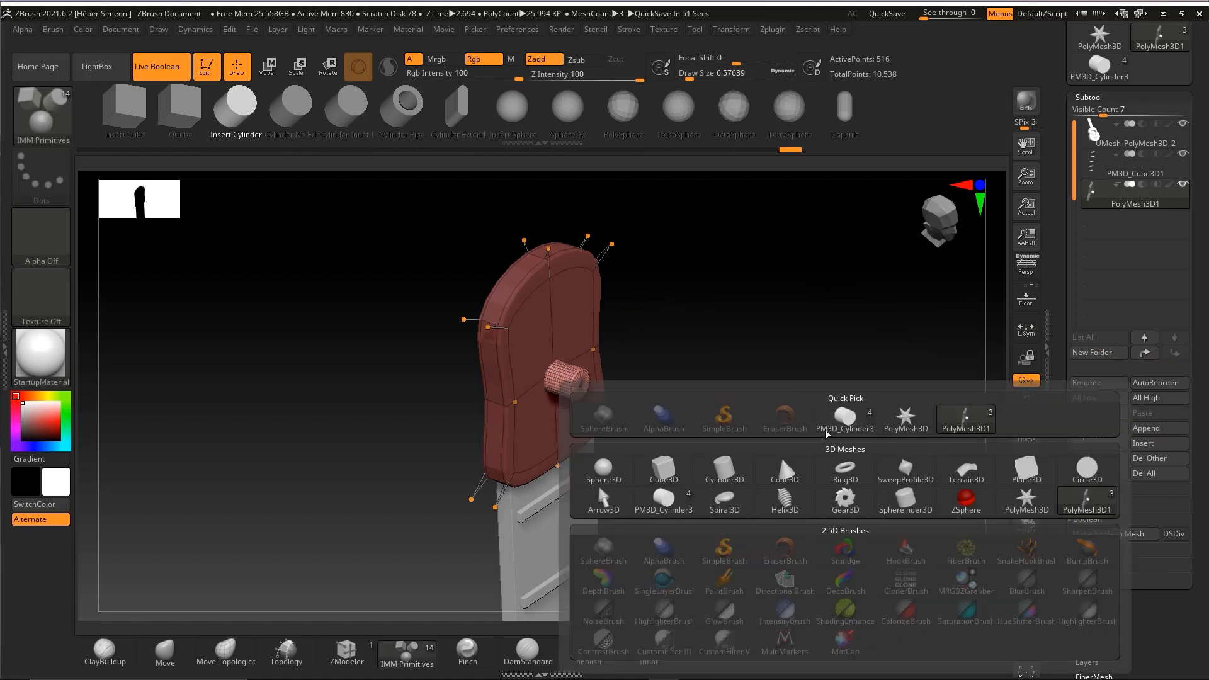
click(731, 335)
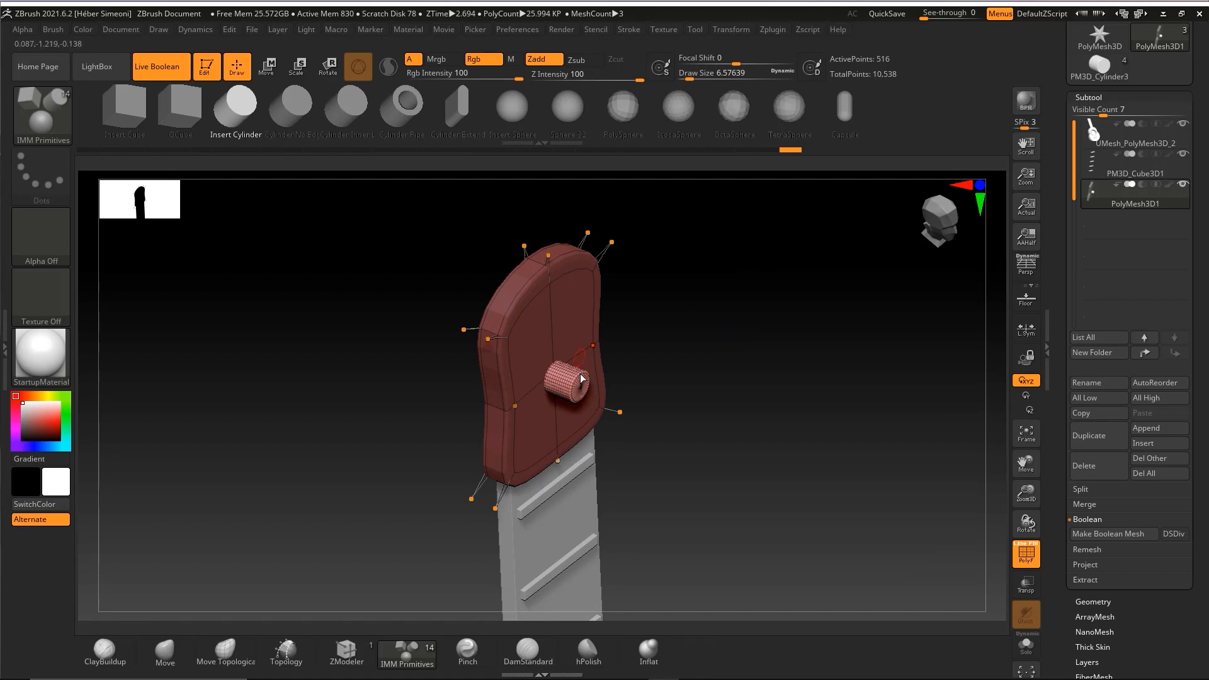
- Separate the masked headstock from the cylinder into its own subtool with Split Masked Points
drag(1205, 315, 1195, 290)
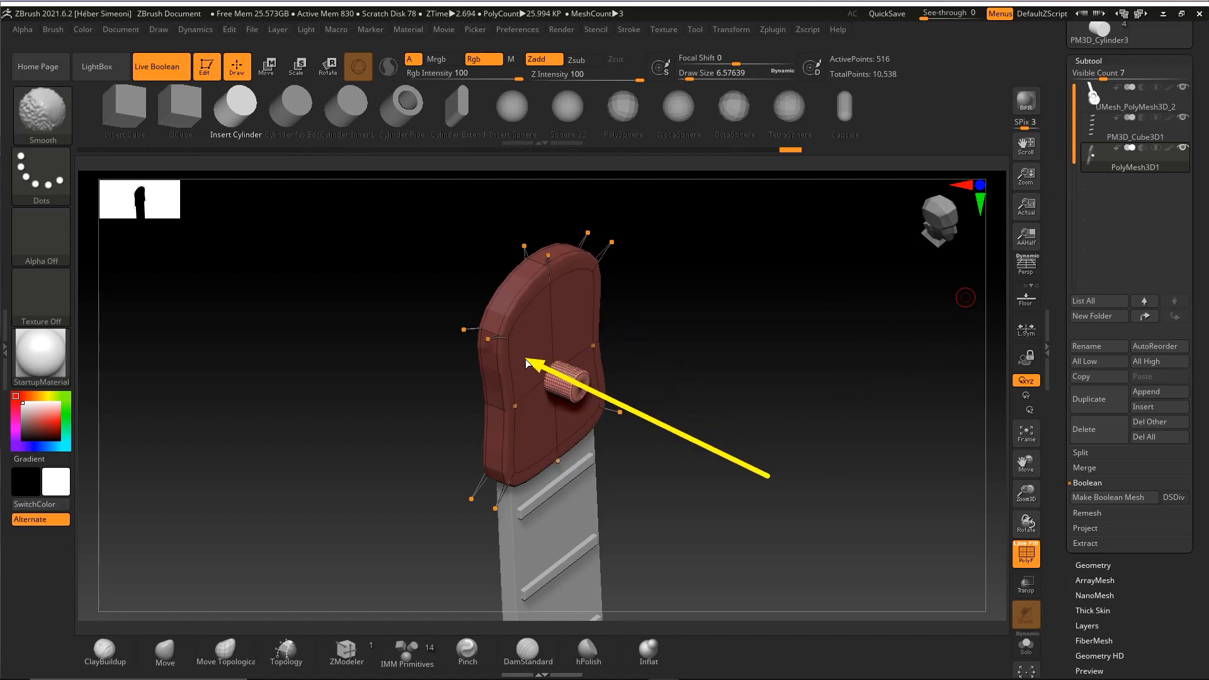
click(1081, 453)
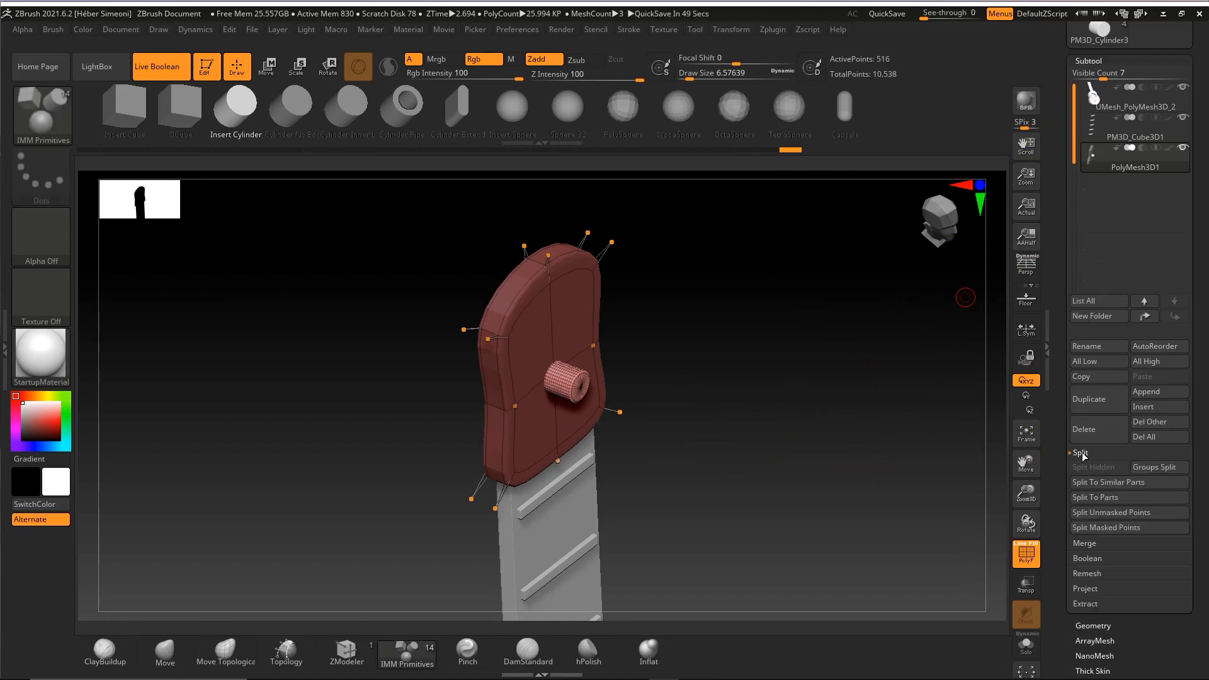
click(1098, 528)
key(ctrl+shift)
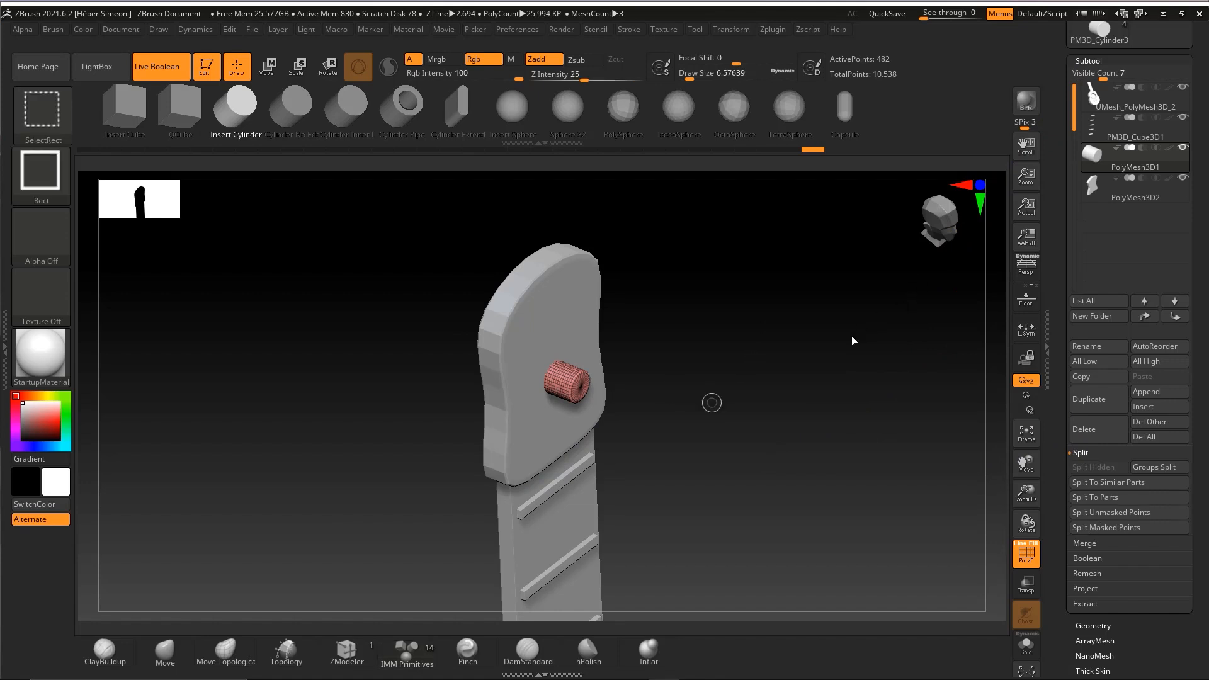
- Examine the whole guitar, and the headstock and cylinder as separate subtools
mouse_move(852, 341)
mouse_down()
mouse_move(753, 413)
mouse_move(794, 440)
mouse_up()
mouse_move(691, 378)
alt+mouse_down()
mouse_move(745, 513)
mouse_move(750, 334)
alt+mouse_up()
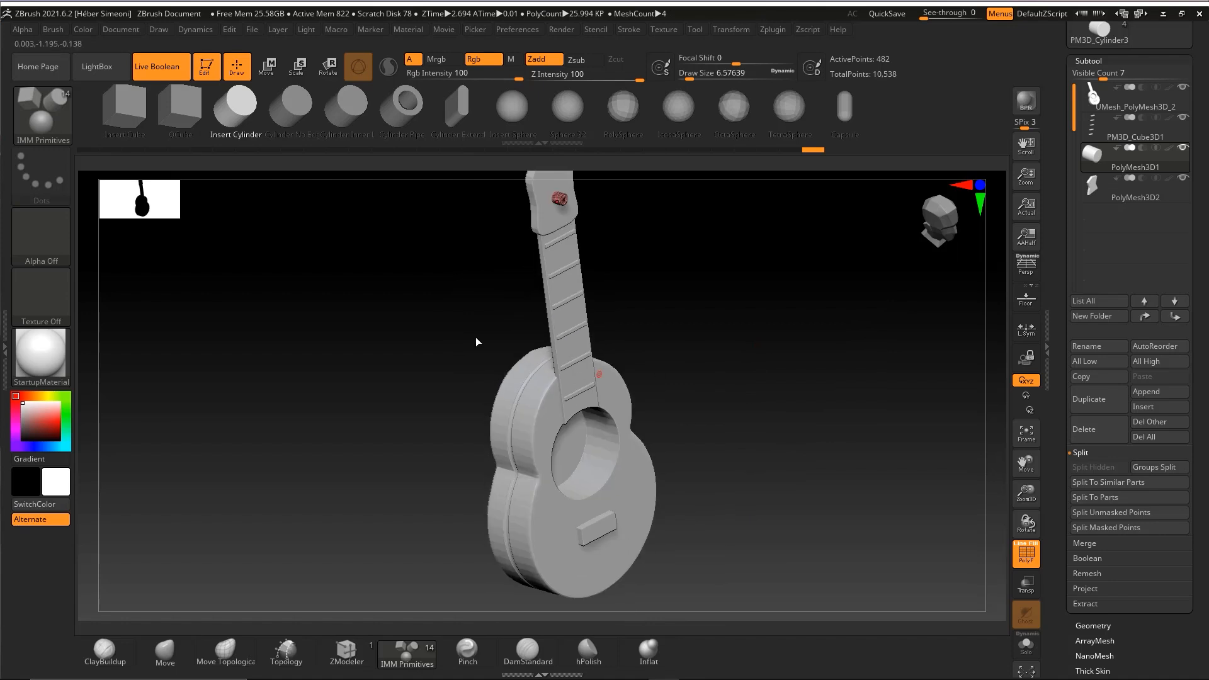
mouse_move(352, 268)
ctrl+mouse_down()
mouse_move(541, 395)
mouse_move(520, 390)
ctrl+mouse_up()
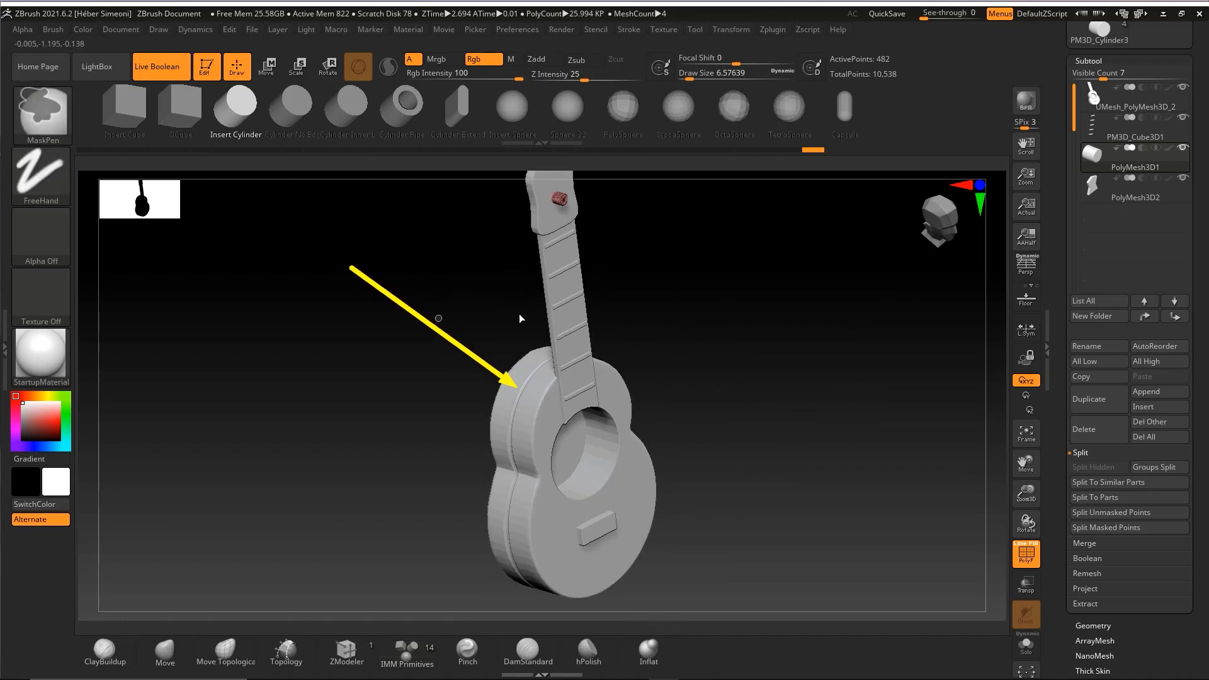
mouse_move(982, 274)
ctrl+mouse_down()
mouse_move(1105, 531)
mouse_move(543, 383)
ctrl+mouse_up()
drag(716, 339, 729, 473)
key(f)
key(f)
alt+drag(725, 365, 781, 497)
mouse_move(799, 427)
shift+mouse_down()
mouse_move(830, 434)
mouse_move(824, 410)
shift+mouse_up()
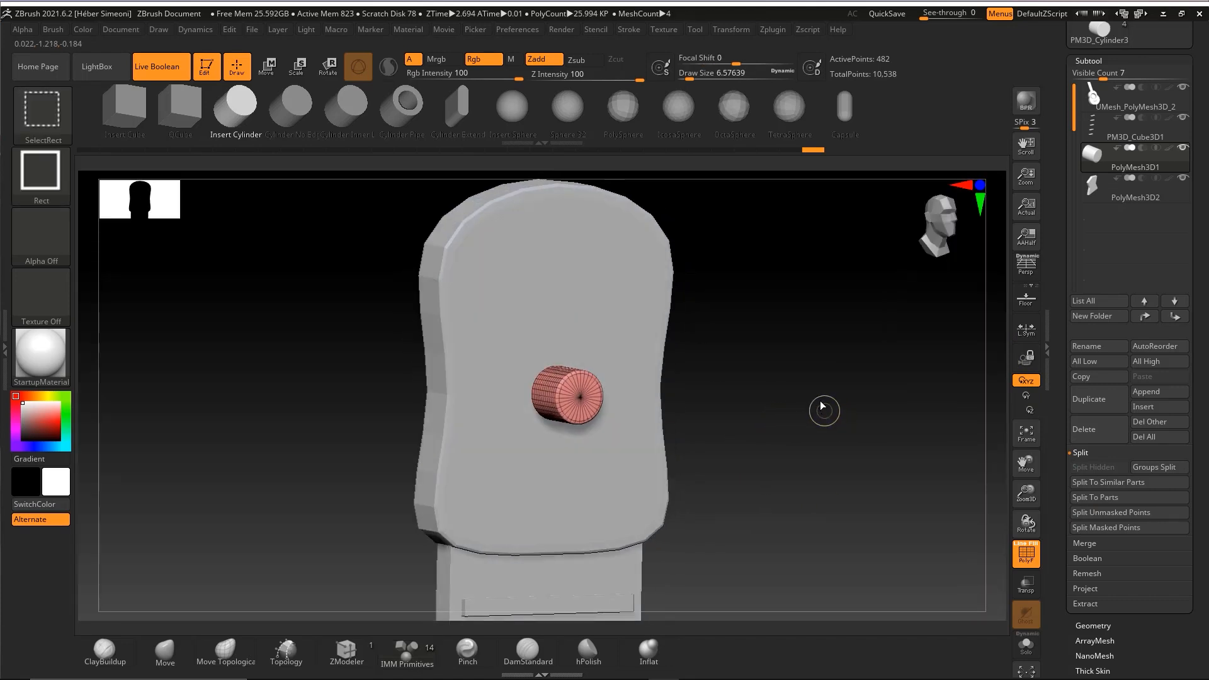
mouse_move(781, 465)
ctrl+shift+mouse_down()
mouse_move(1098, 179)
mouse_move(1090, 196)
mouse_move(821, 366)
ctrl+shift+mouse_up()
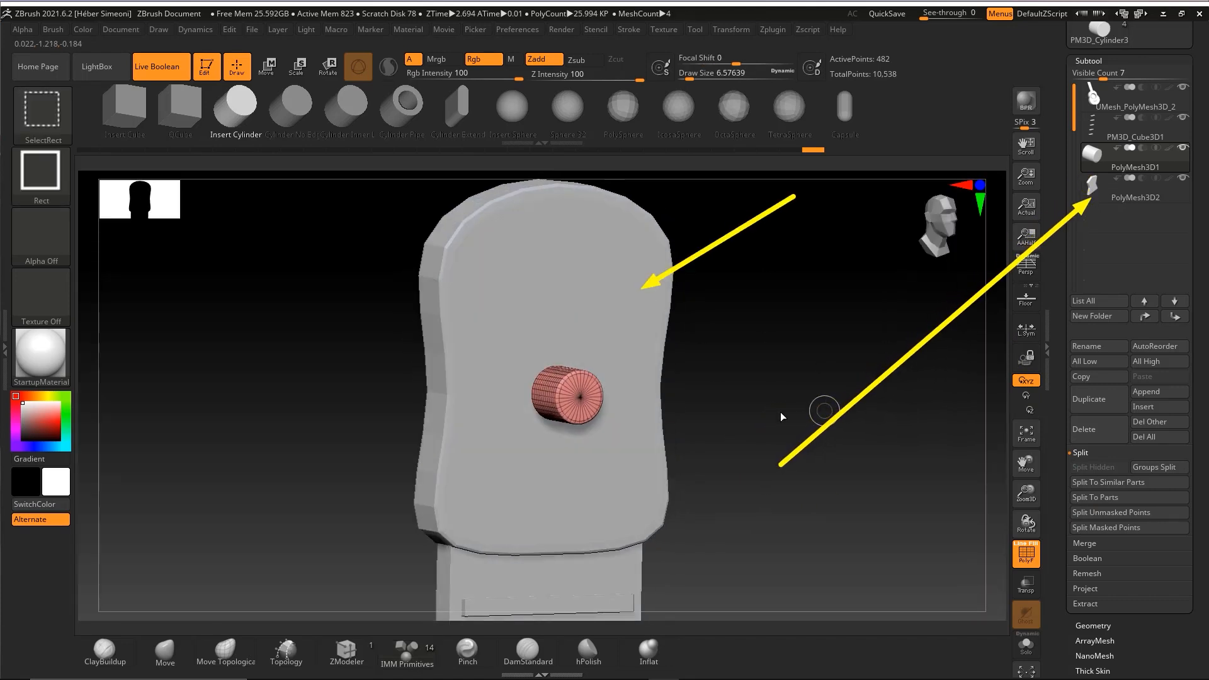
mouse_move(877, 333)
mouse_down()
mouse_move(1084, 156)
mouse_move(1076, 167)
mouse_up()
drag(852, 252, 572, 374)
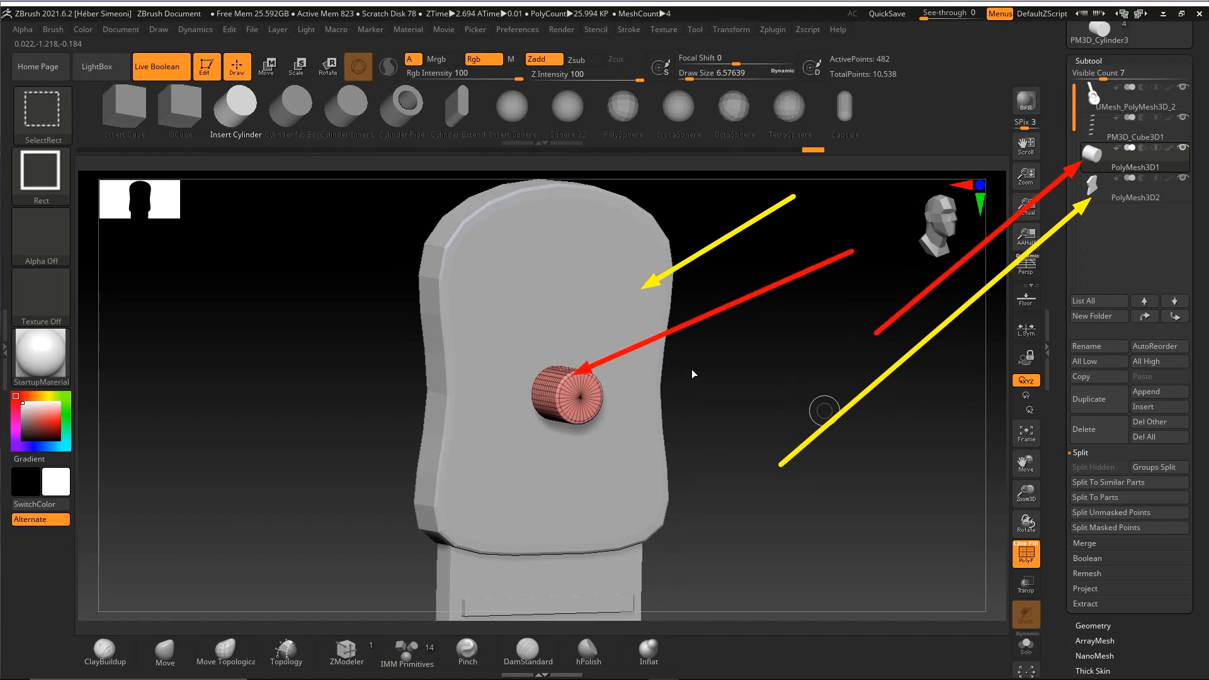
key(Escape)
drag(693, 374, 774, 392)
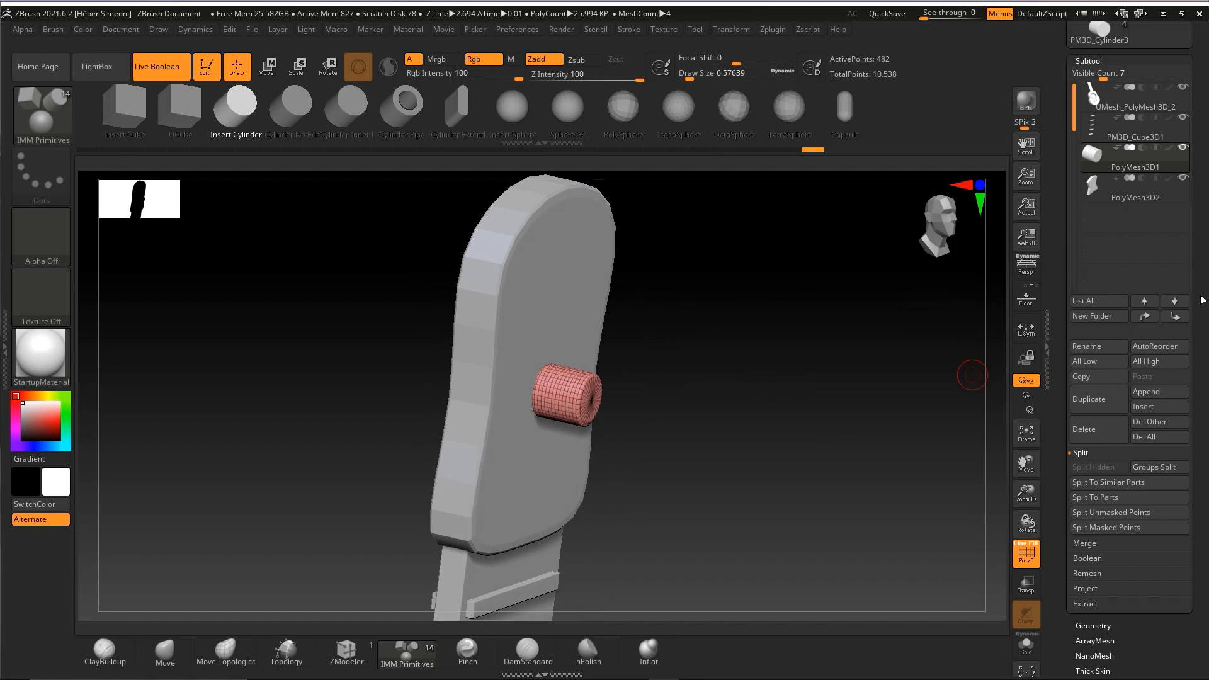
- Turn off Dynamic Subdiv for the cylinder subtool
scroll(1203, 300, down, 5)
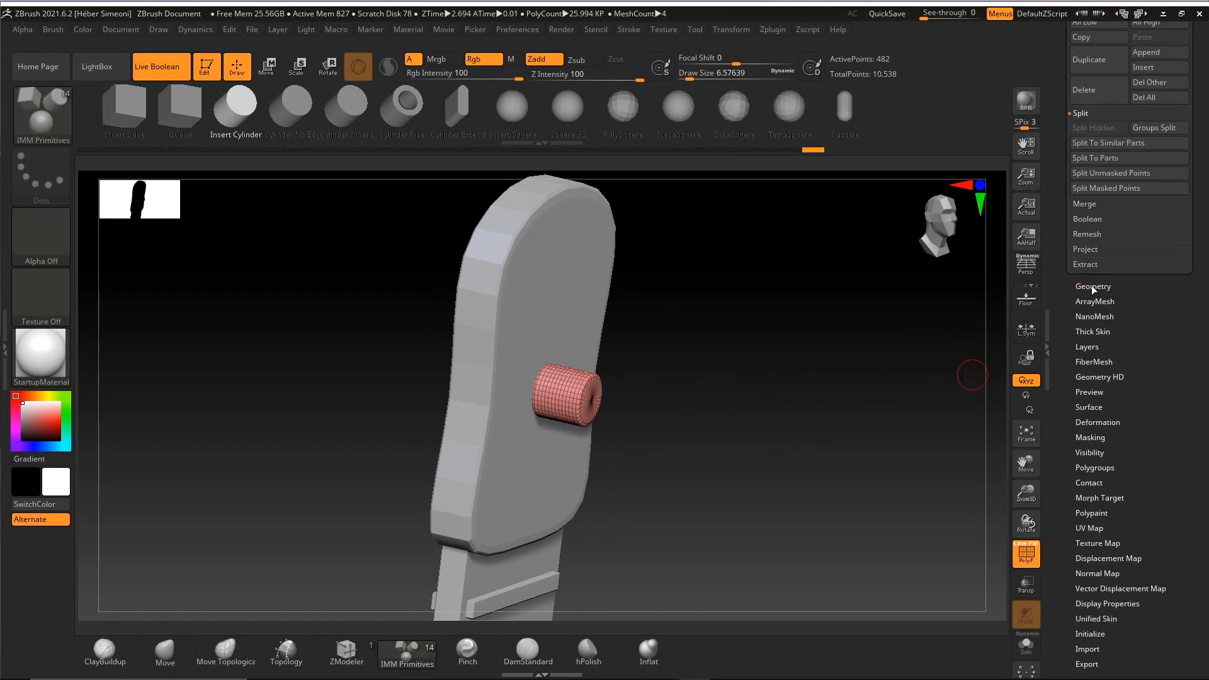
click(1093, 287)
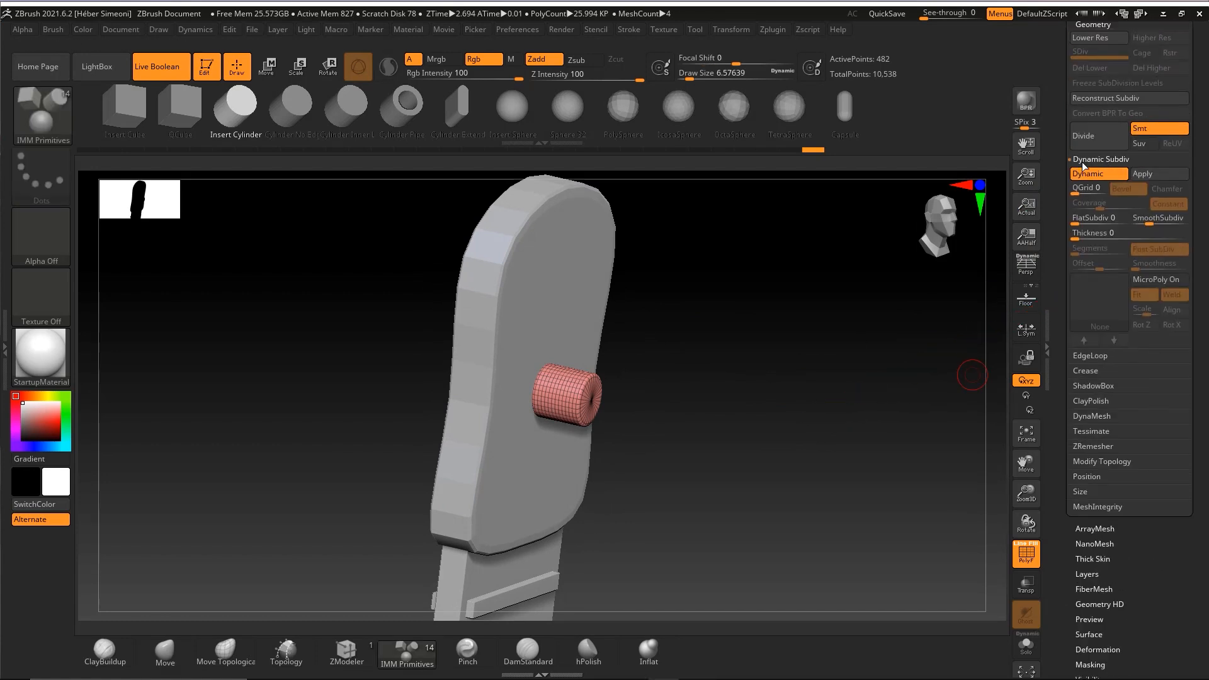
key(ctrl+shift)
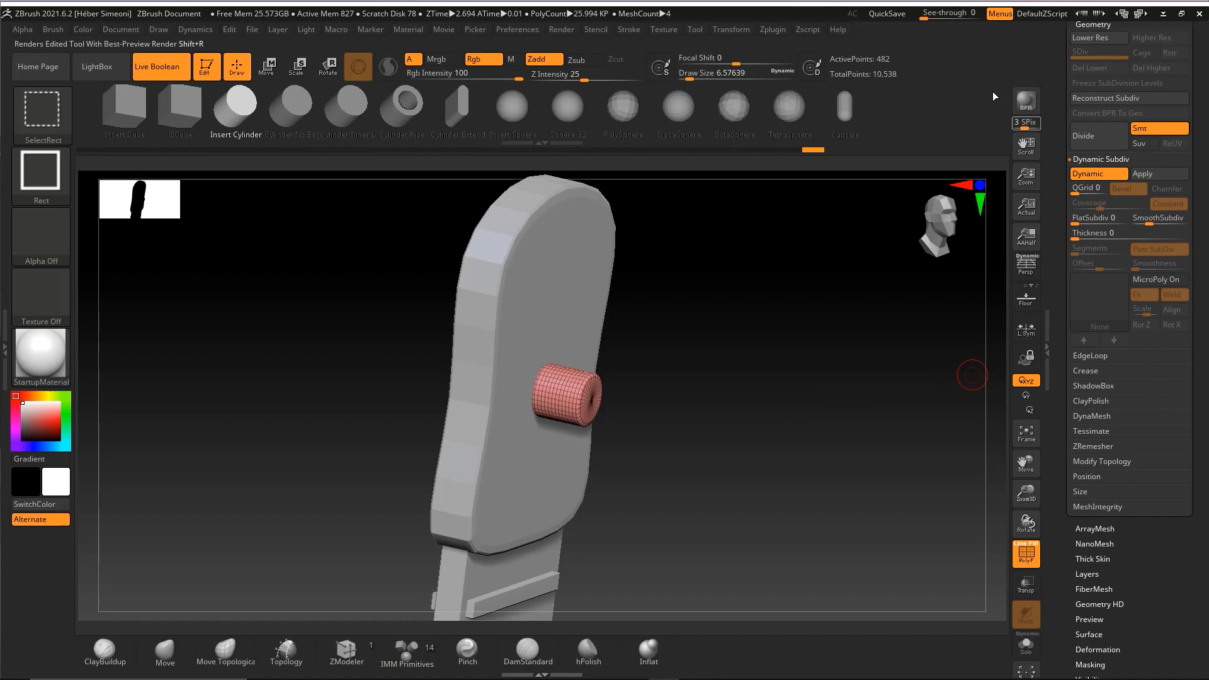
click(1090, 175)
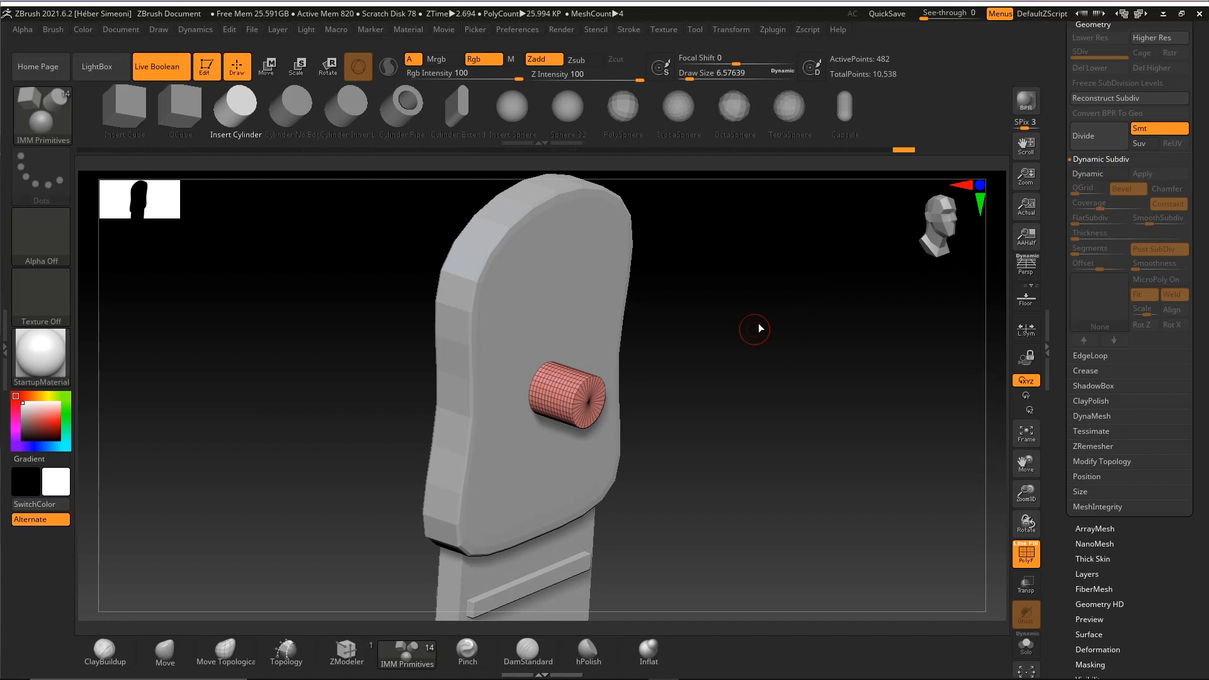
- Duplicate the cylinder outward along Z and shape the copy into a shorter, wider cap on the peg's end
shift+drag(749, 349, 742, 339)
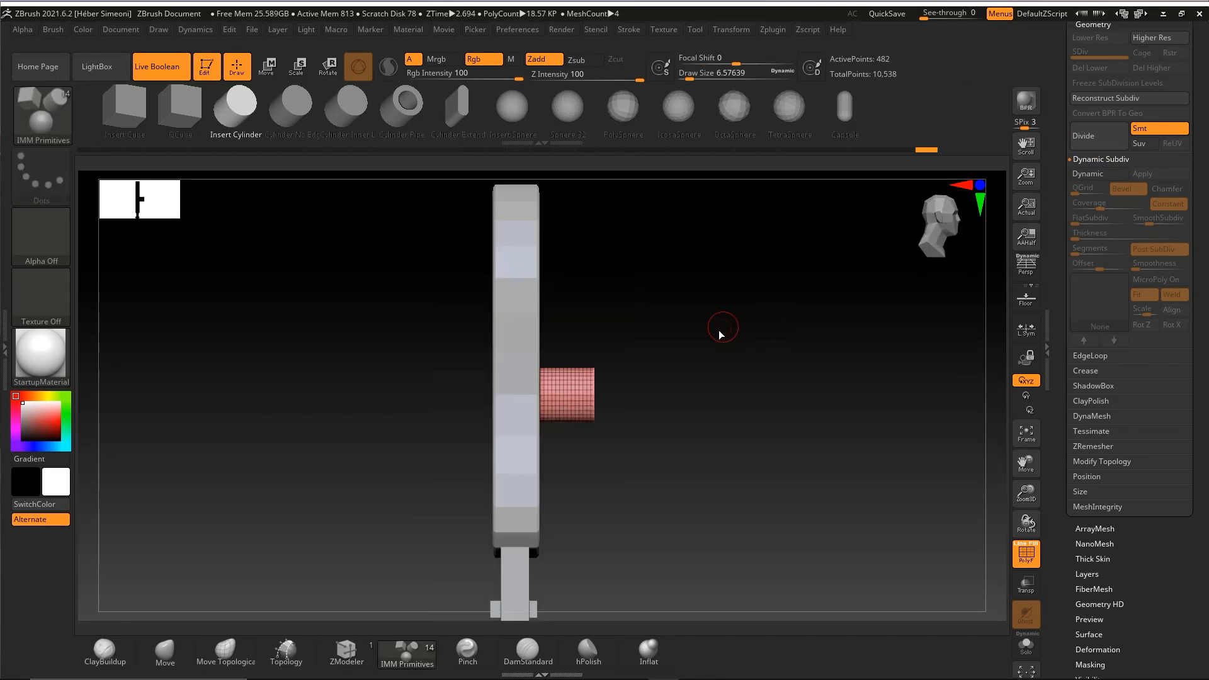
key(w)
mouse_move(211, 457)
mouse_down()
mouse_move(266, 63)
mouse_move(620, 422)
mouse_move(615, 399)
mouse_move(630, 397)
mouse_move(616, 397)
mouse_move(693, 399)
mouse_move(642, 397)
mouse_up()
ctrl+right_drag(742, 378, 740, 409)
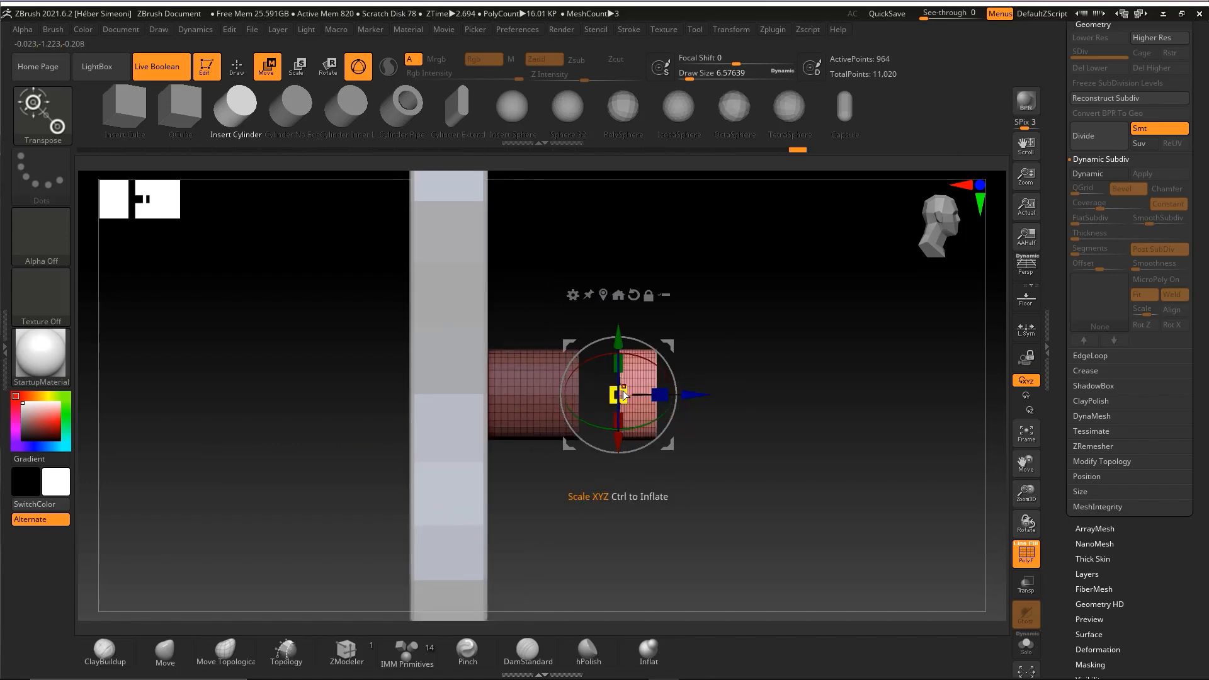
mouse_move(624, 389)
mouse_down()
mouse_move(663, 395)
mouse_move(637, 397)
mouse_up()
ctrl+right_drag(677, 394, 724, 373)
key(q)
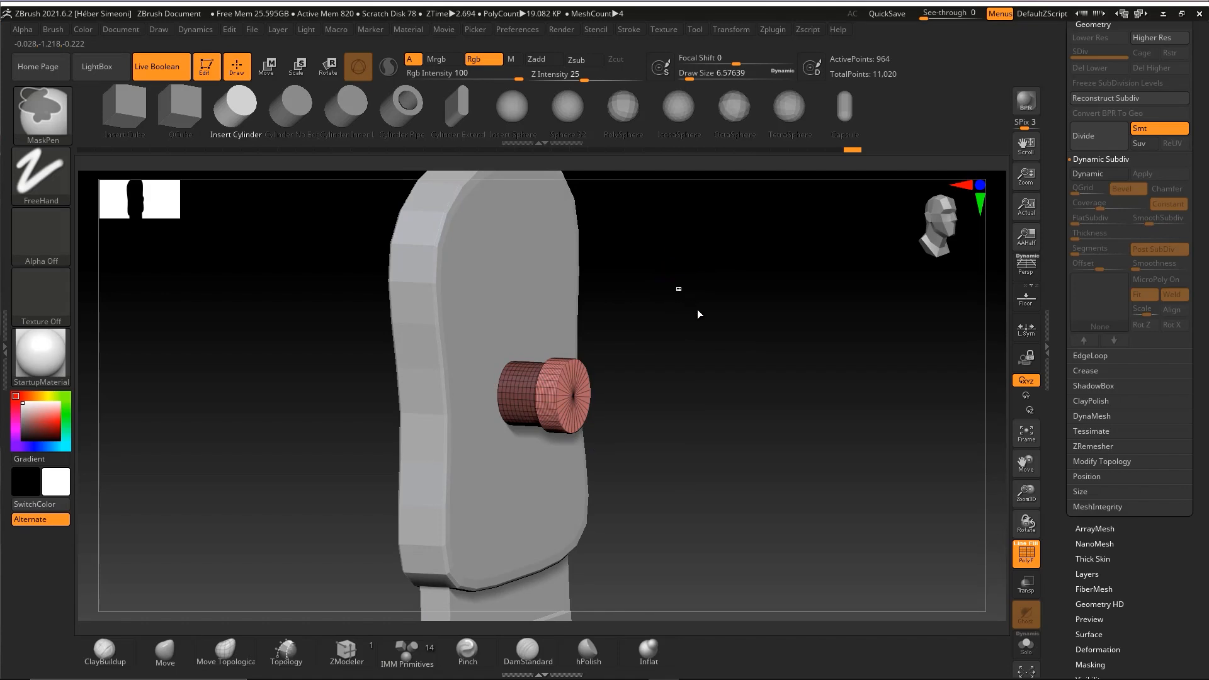
- Sink the peg slightly toward the headstock along Z and move it to the upper-left part of the headstock
key(w)
mouse_move(746, 362)
mouse_down()
mouse_move(712, 331)
mouse_move(699, 350)
mouse_move(690, 343)
mouse_up()
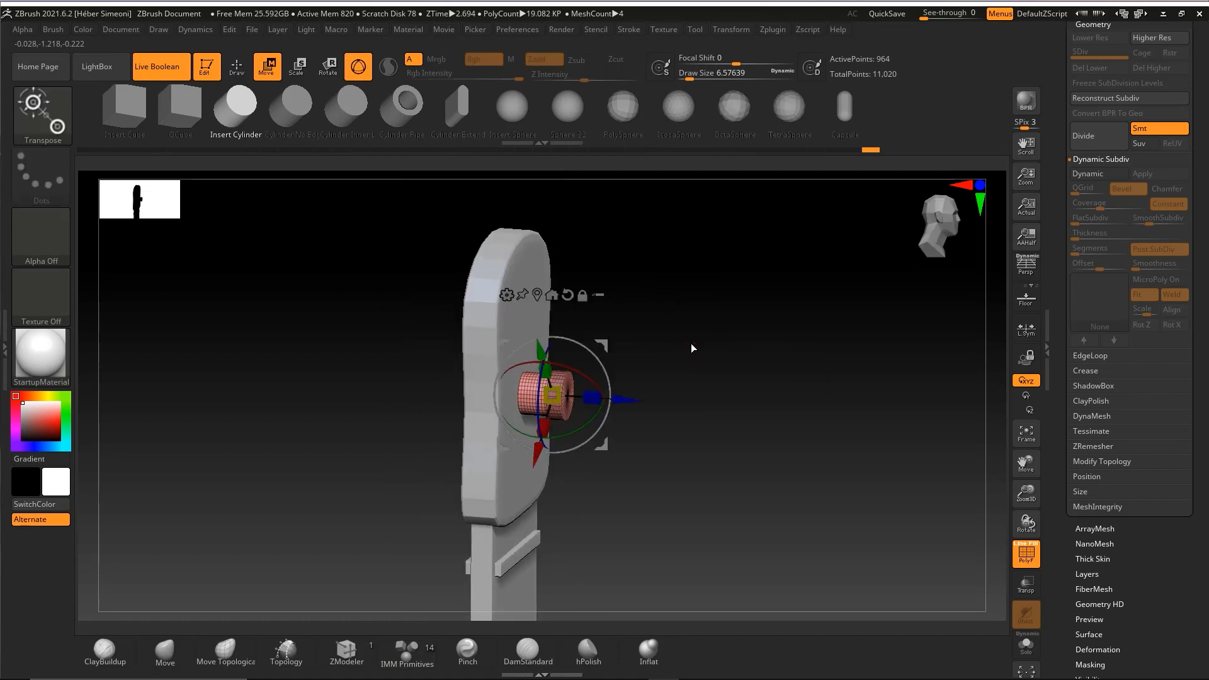
drag(626, 401, 620, 401)
shift+right_drag(621, 401, 632, 395)
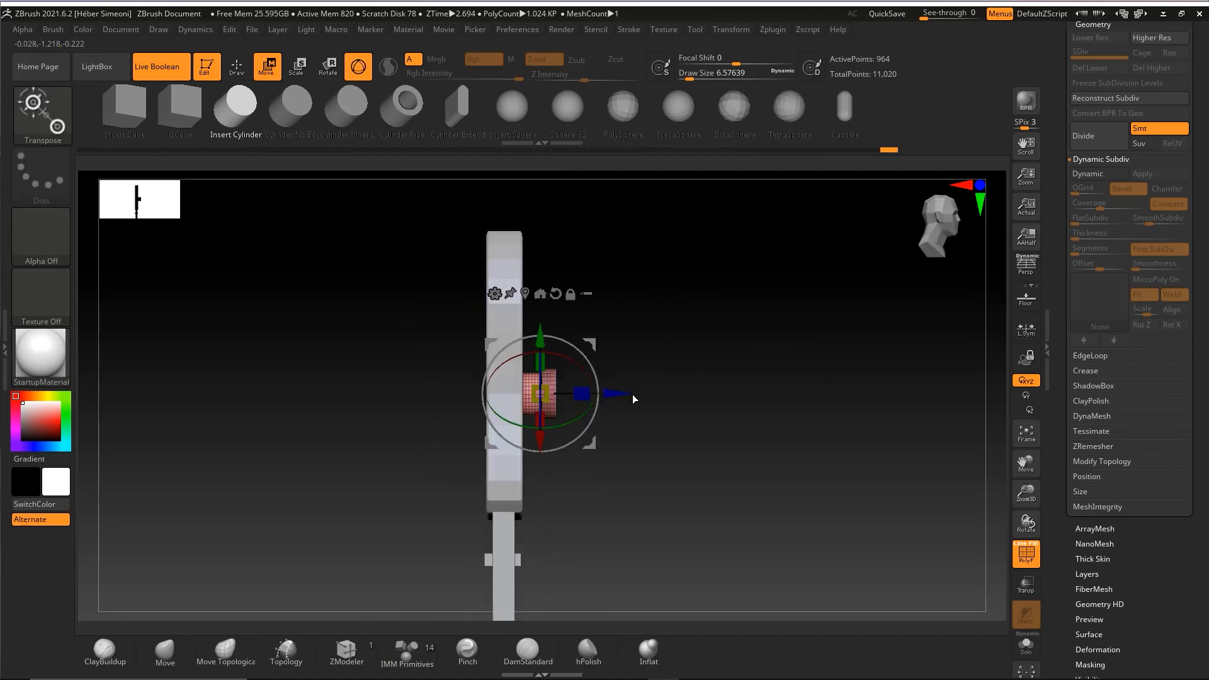
drag(623, 398, 619, 399)
shift+right_drag(623, 396, 652, 370)
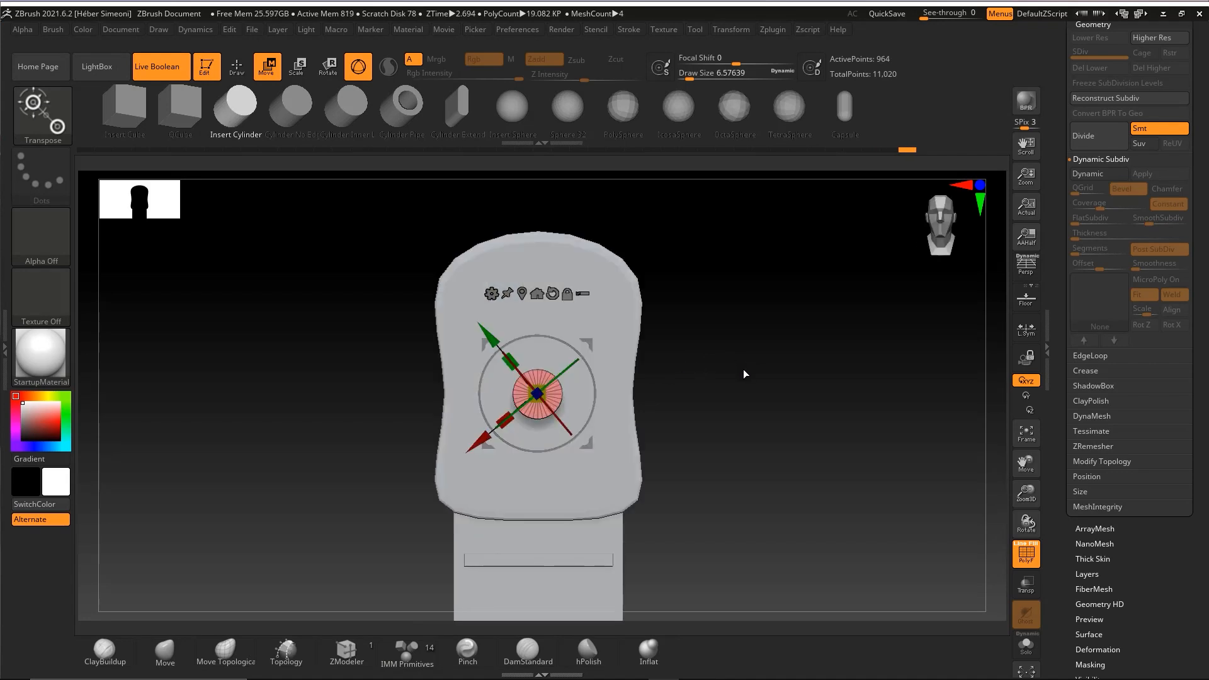
key(ctrl+shift)
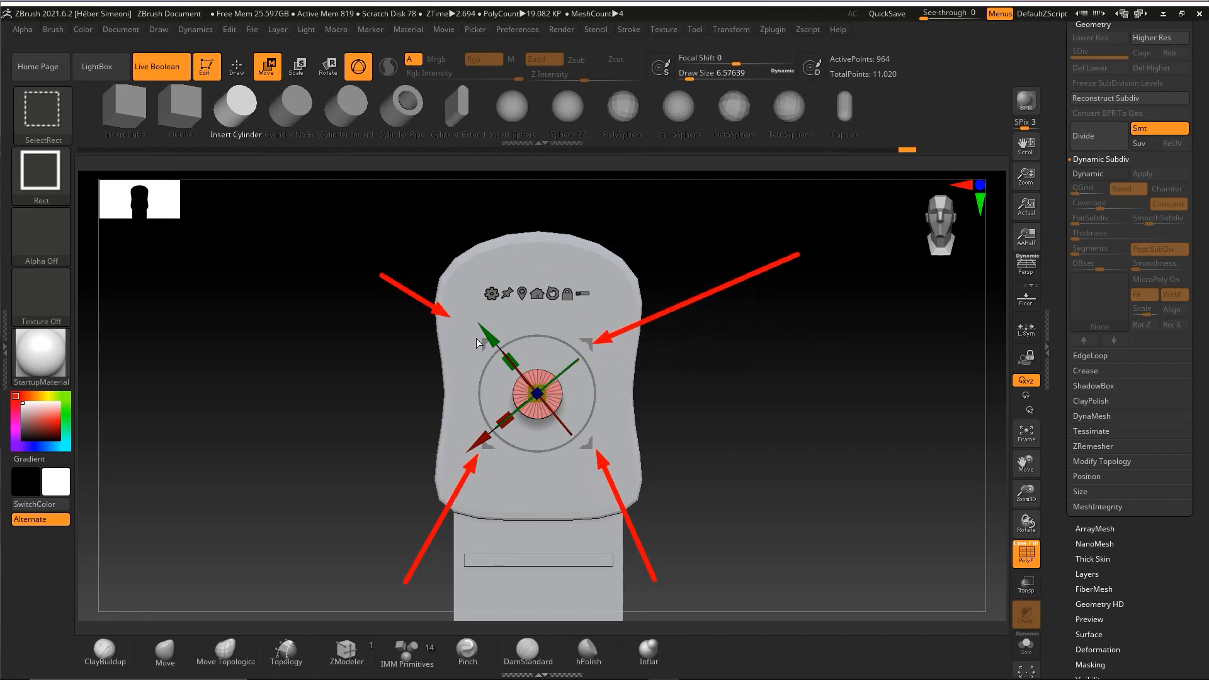
drag(591, 343, 550, 281)
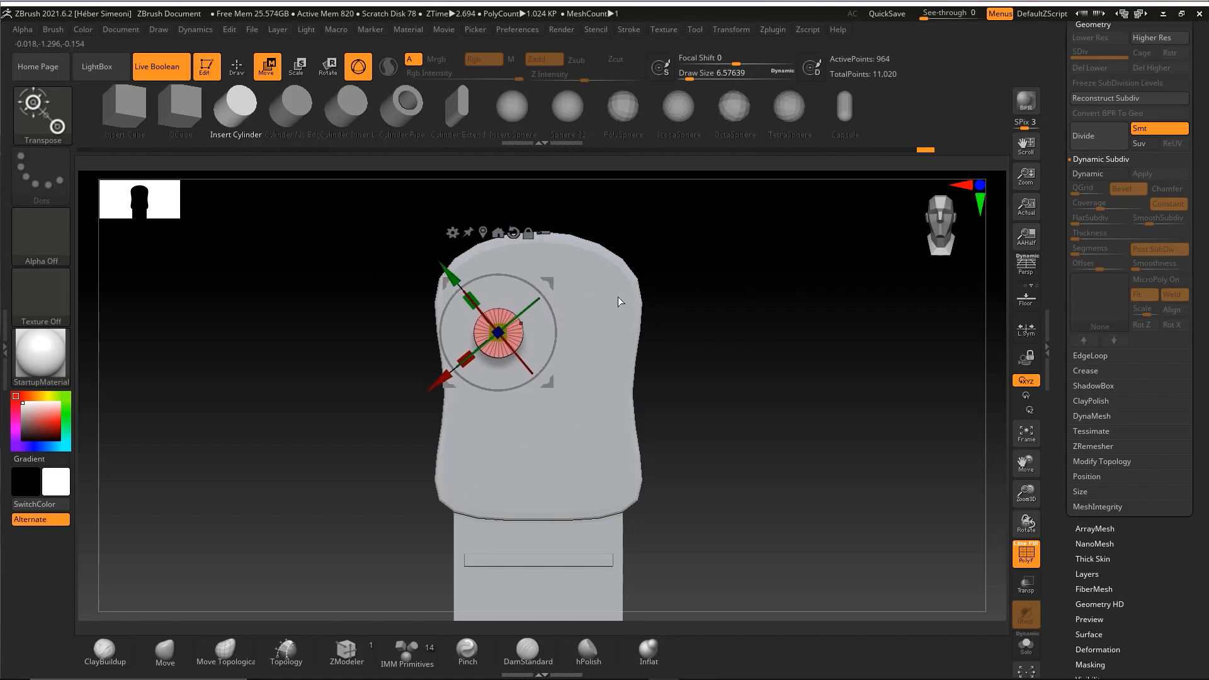
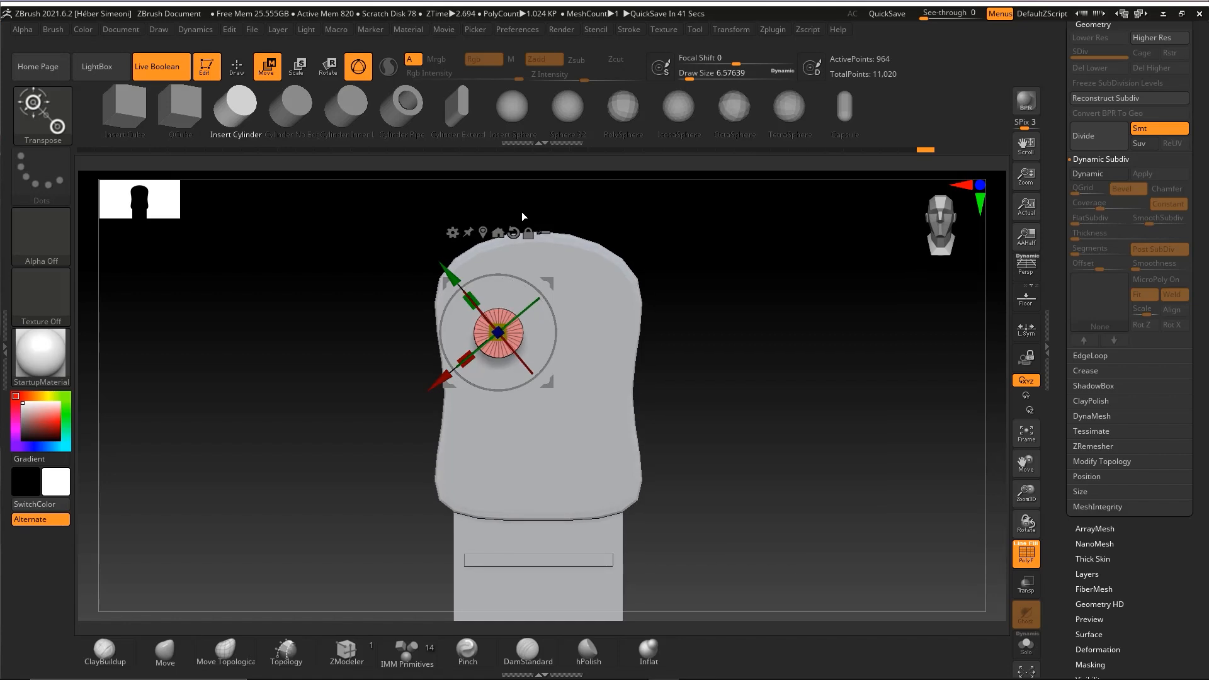
- Reset the gizmo's orientation, duplicate the peg straight down along Y, and clear the mask from the original
click(513, 232)
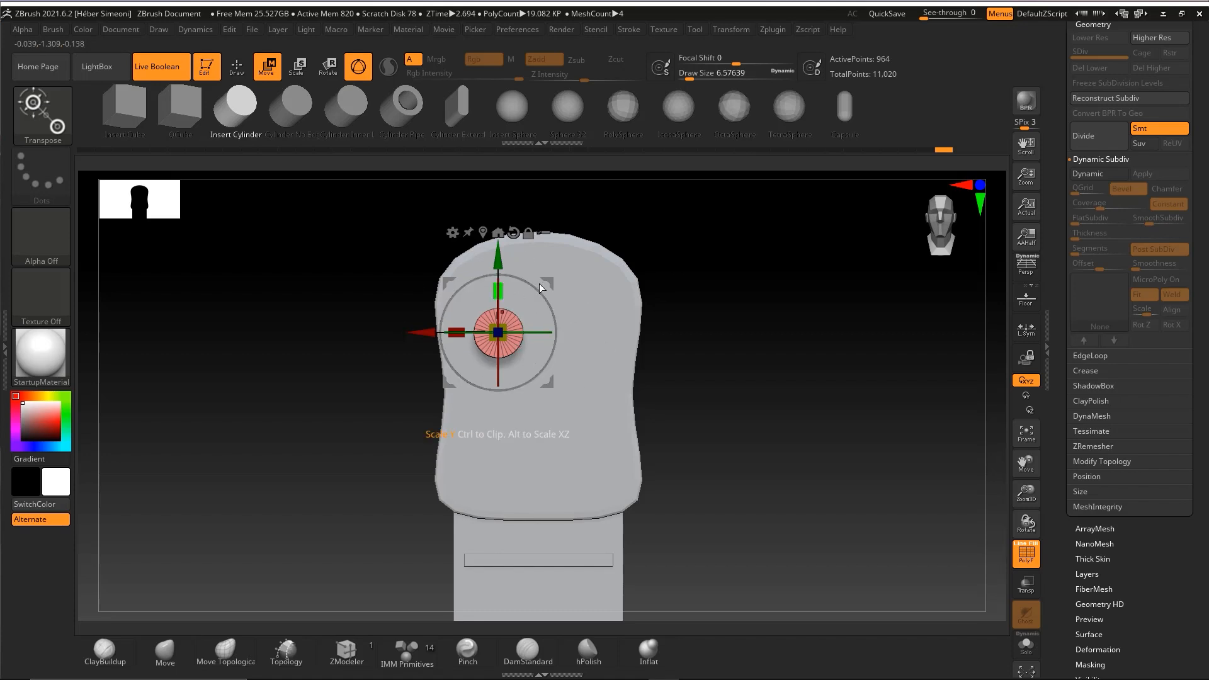
drag(552, 354, 577, 305)
key(ctrl+z)
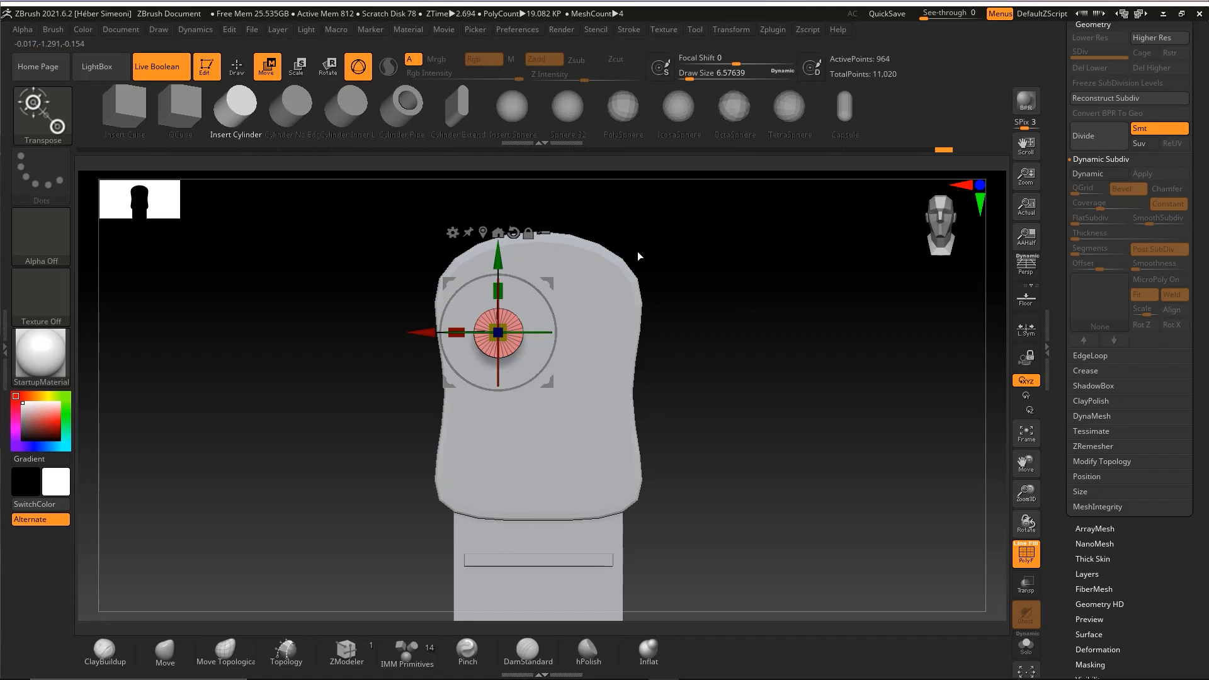
key(ctrl+shift)
ctrl+drag(497, 265, 490, 372)
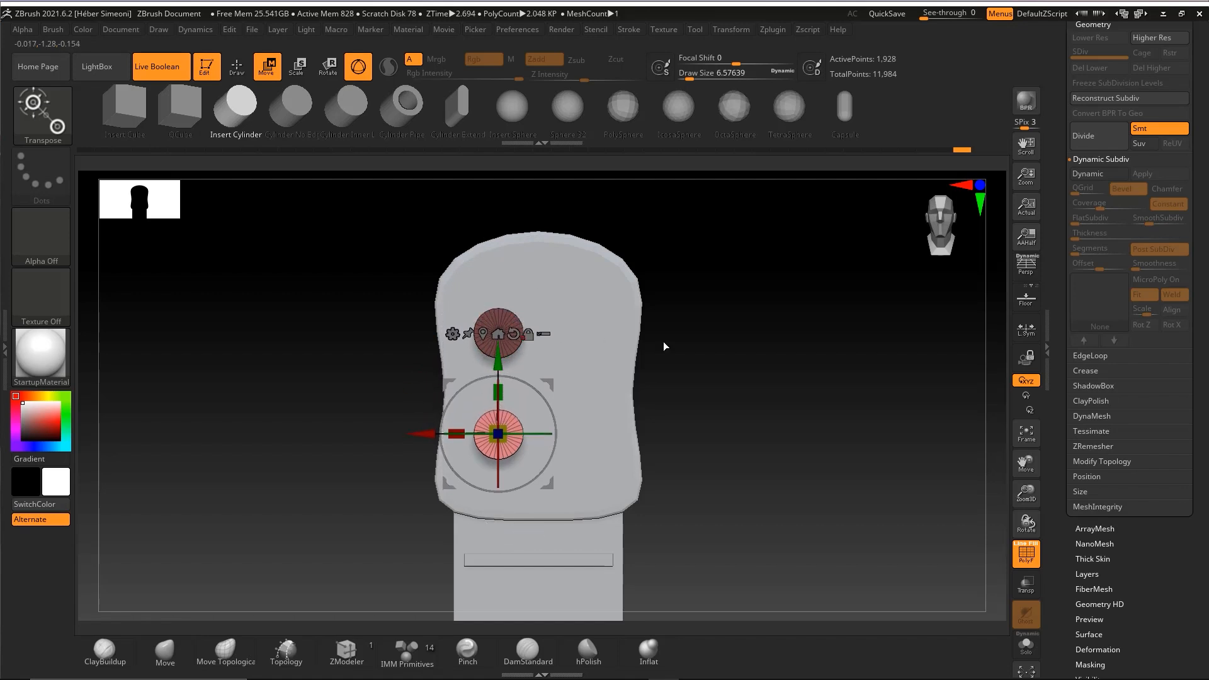
key(ctrl)
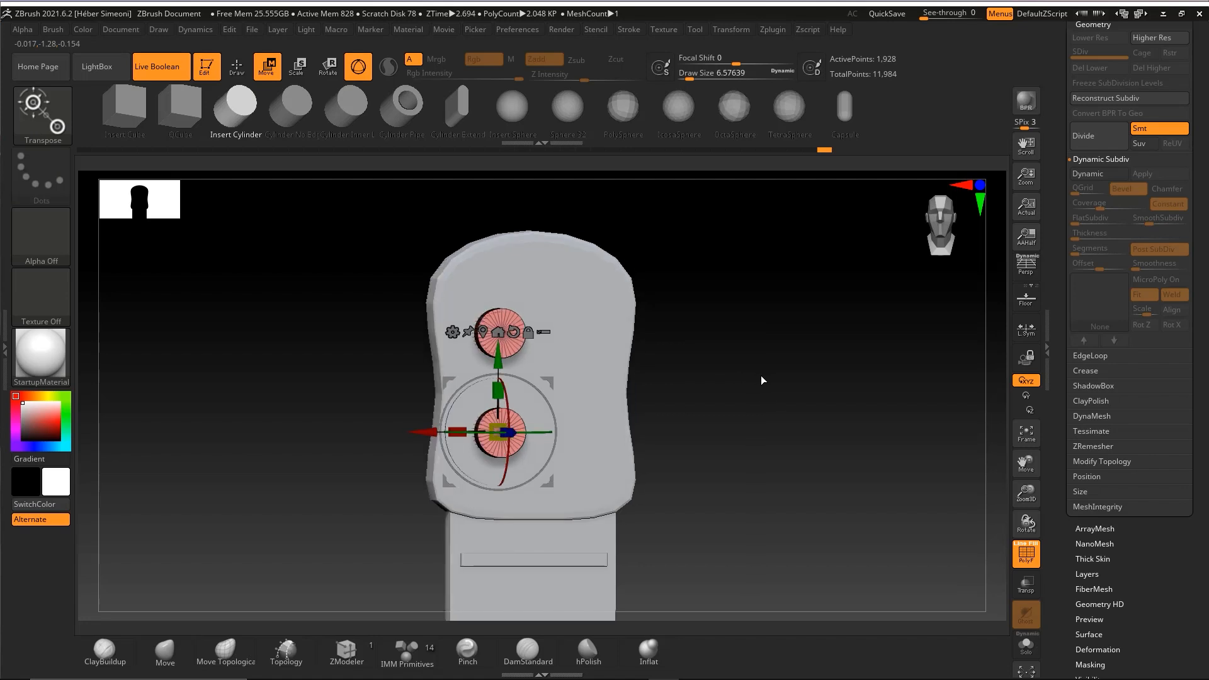
mouse_move(761, 378)
mouse_down()
mouse_move(802, 383)
mouse_move(761, 382)
mouse_move(789, 369)
mouse_up()
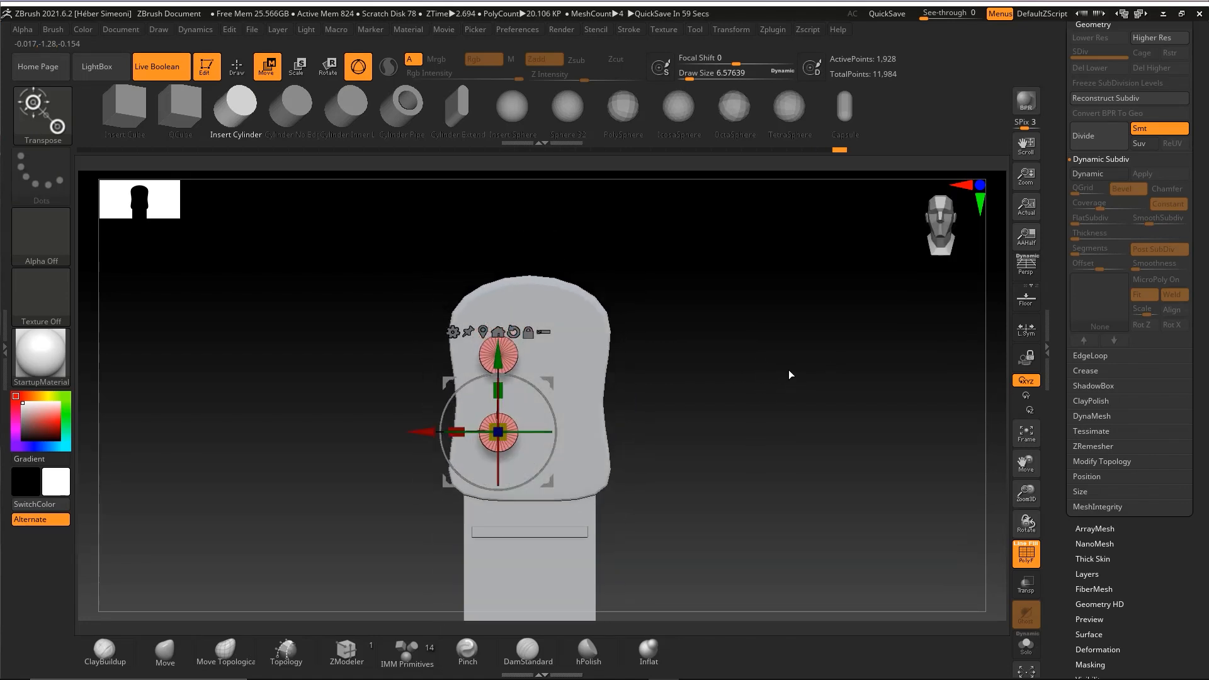
- Try moving both pegs across the headstock along X, and undo the move
scroll(1201, 321, up, 1)
scroll(1200, 321, up, 3)
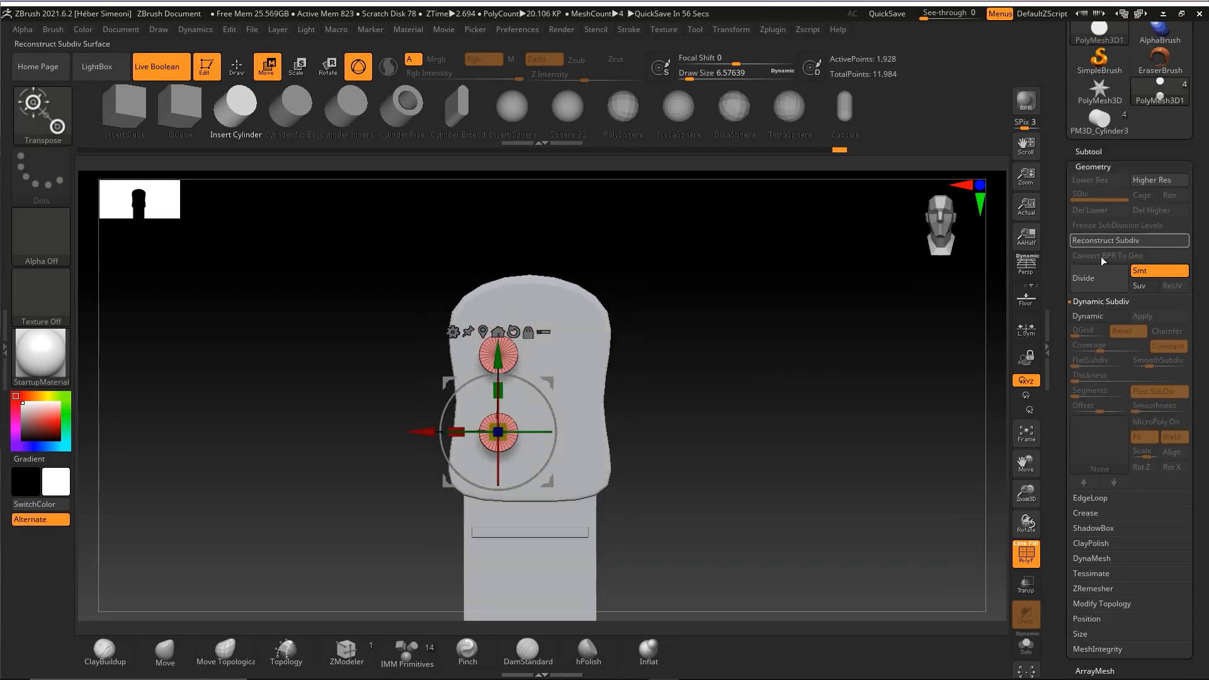
alt+drag(782, 378, 731, 308)
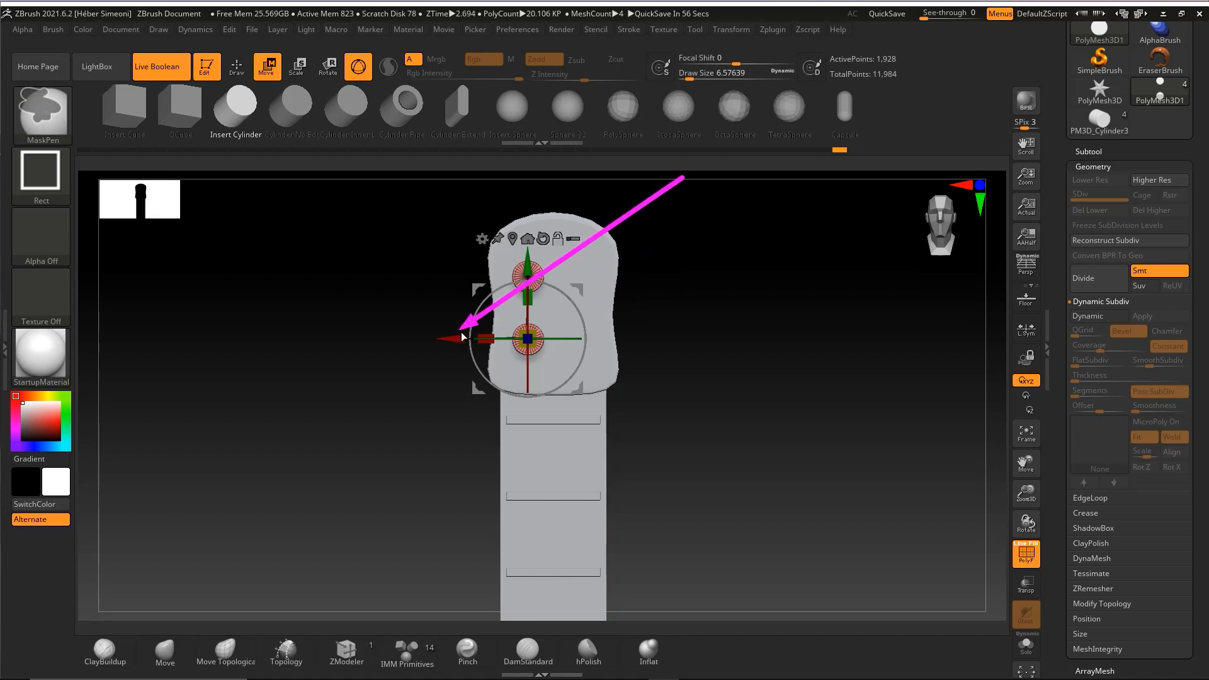
drag(452, 340, 493, 345)
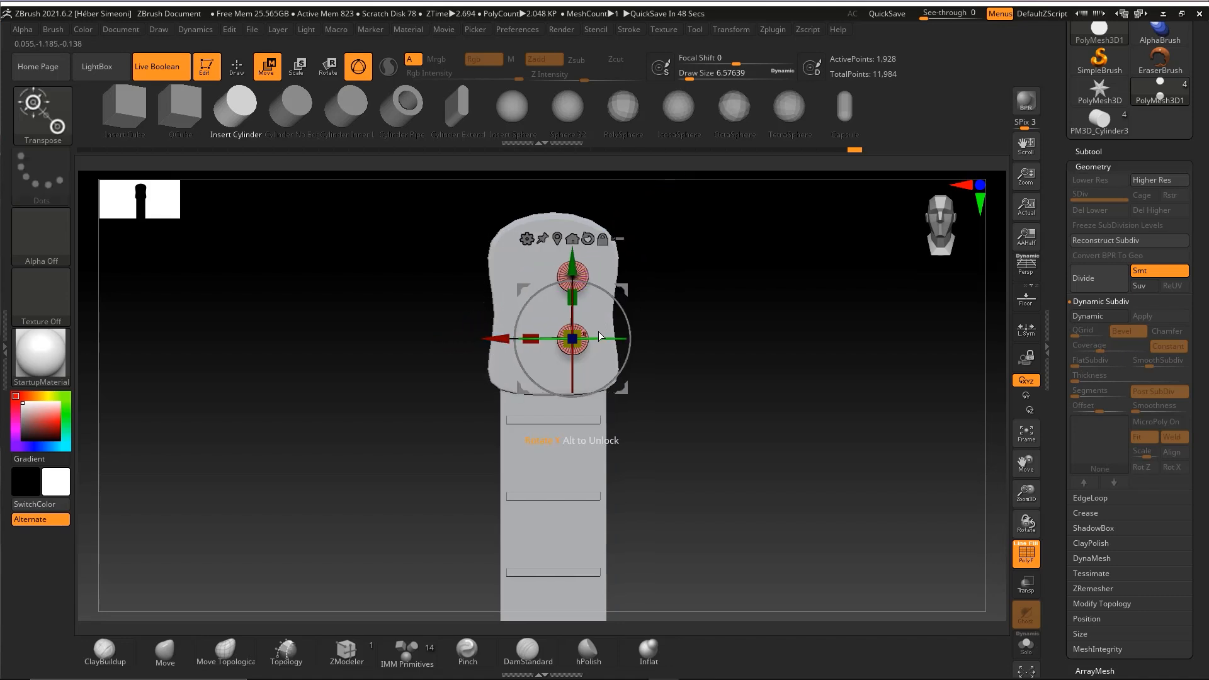
key(ctrl+z)
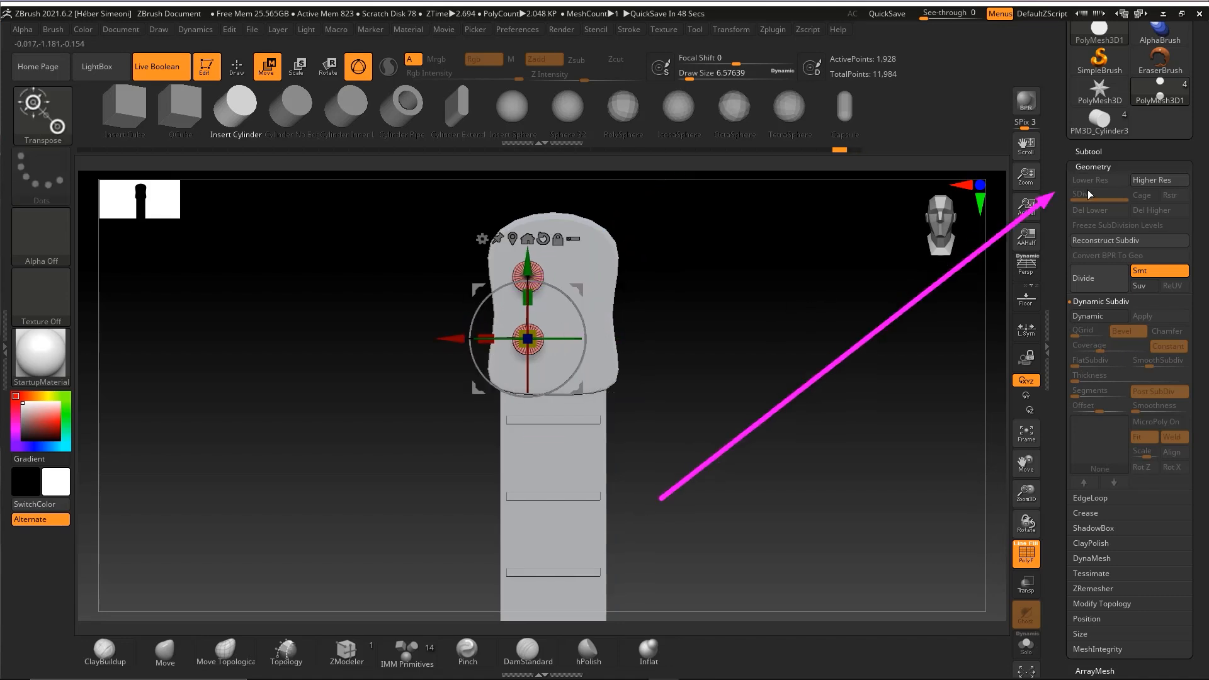
- Mirror the two pegs to the other side of the headstock with Mirror And Weld
click(1094, 604)
key(ctrl+shift)
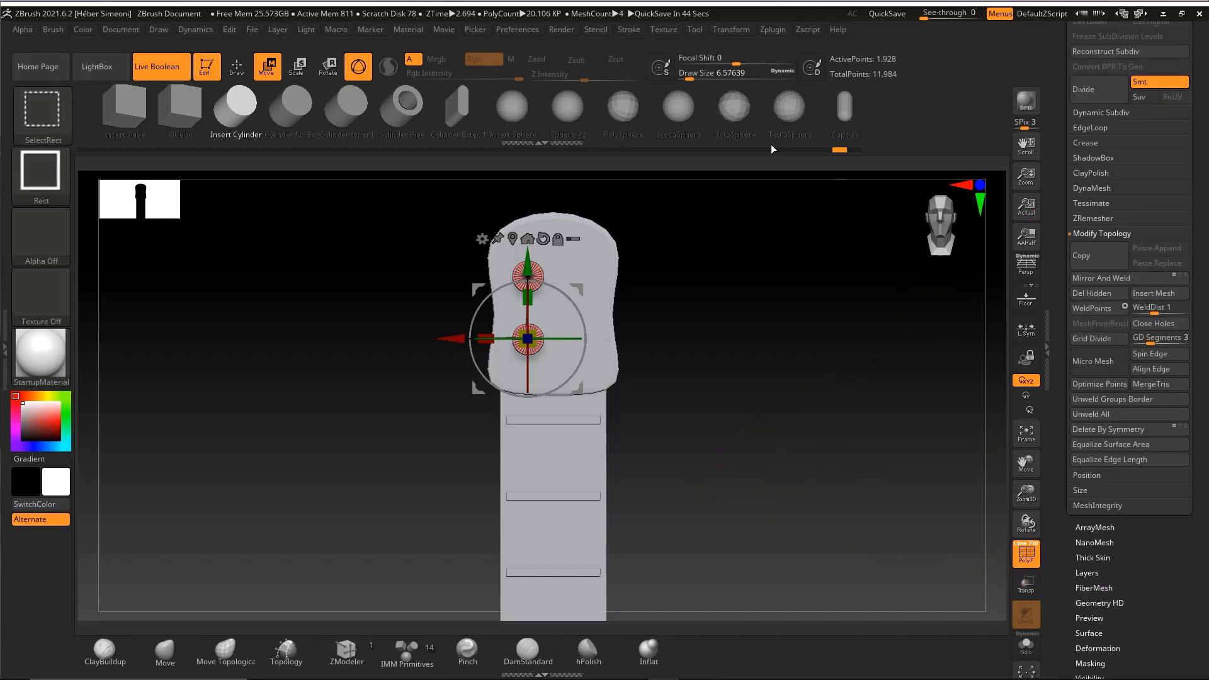
click(1090, 277)
mouse_move(743, 308)
mouse_down()
mouse_move(757, 349)
mouse_move(735, 319)
mouse_up()
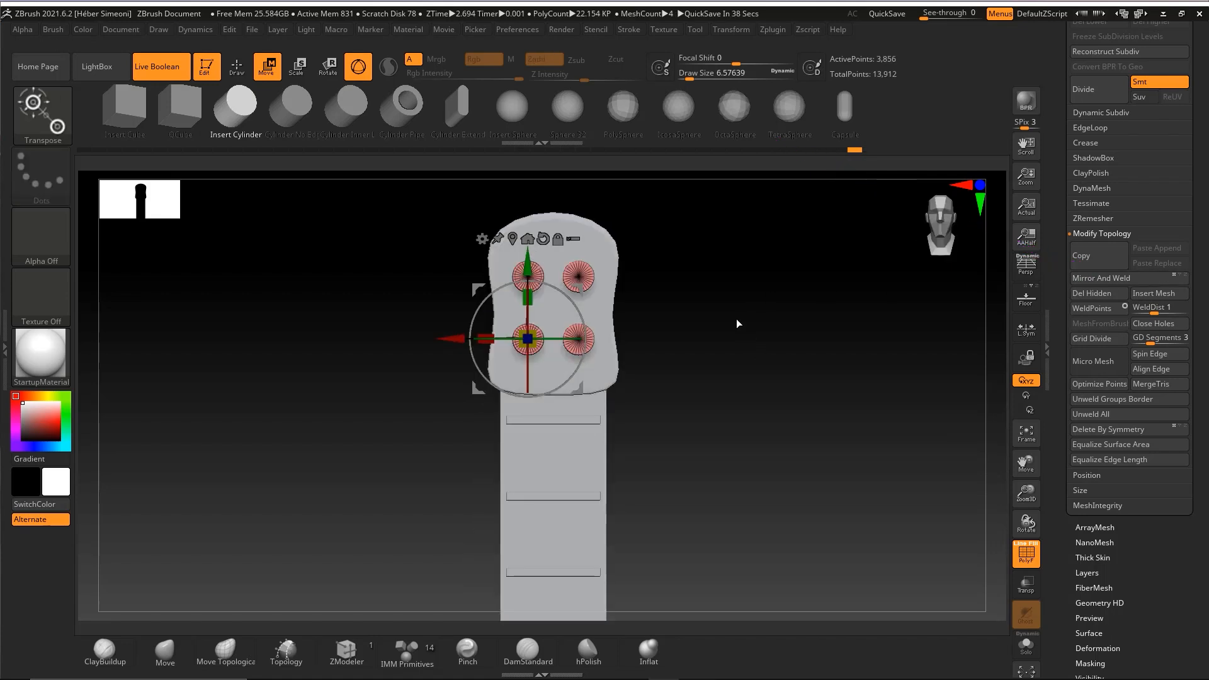
mouse_move(852, 177)
ctrl+shift+mouse_down()
mouse_move(560, 216)
mouse_move(543, 466)
ctrl+shift+mouse_up()
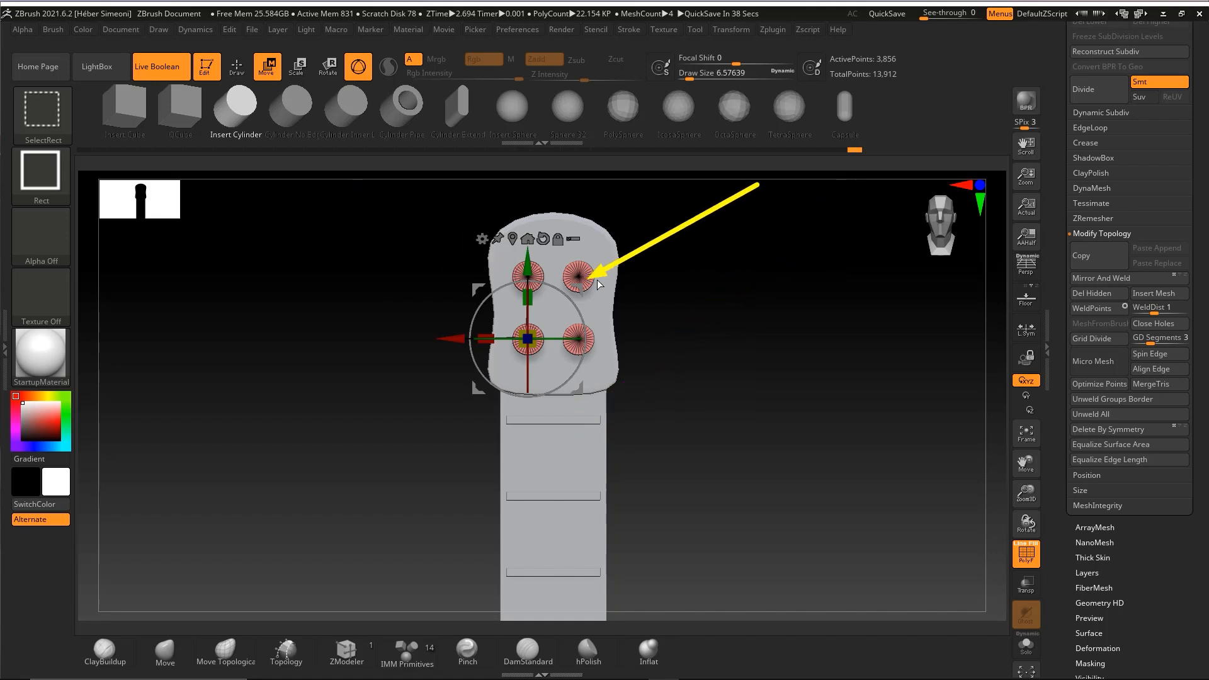
drag(691, 296, 718, 328)
- Return to Draw mode and duplicate the four-peg subtool
key(q)
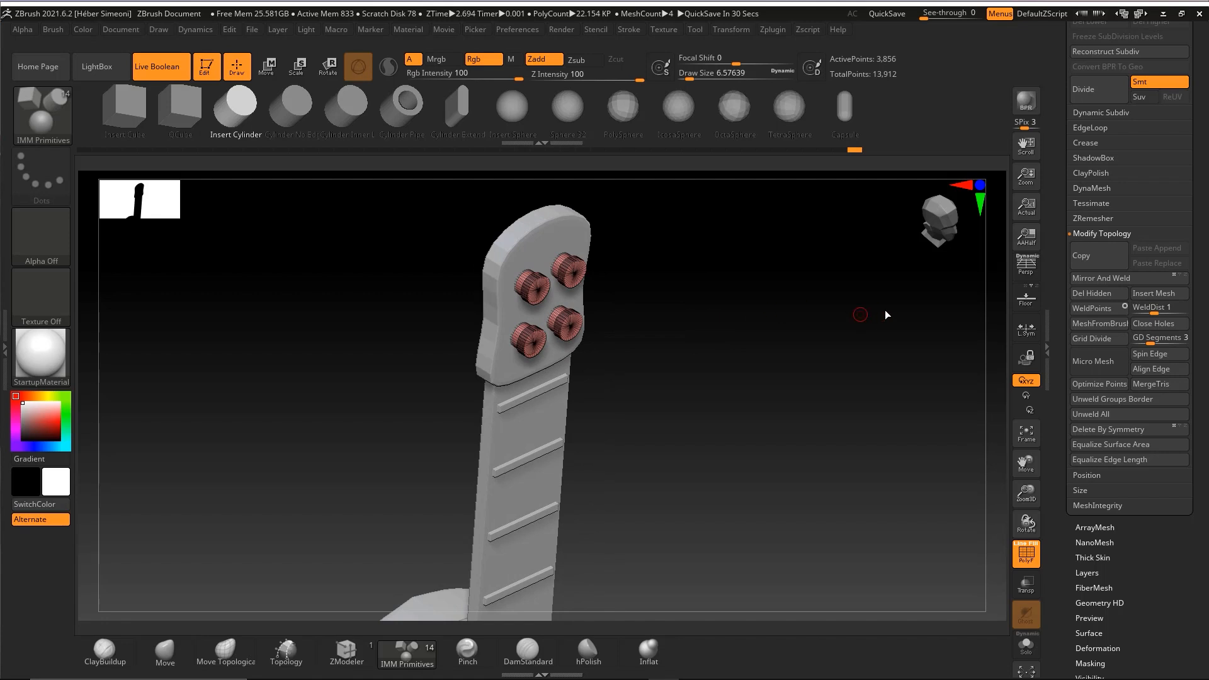
drag(1202, 205, 1199, 314)
mouse_move(744, 351)
mouse_down()
mouse_move(694, 357)
mouse_move(684, 346)
mouse_up()
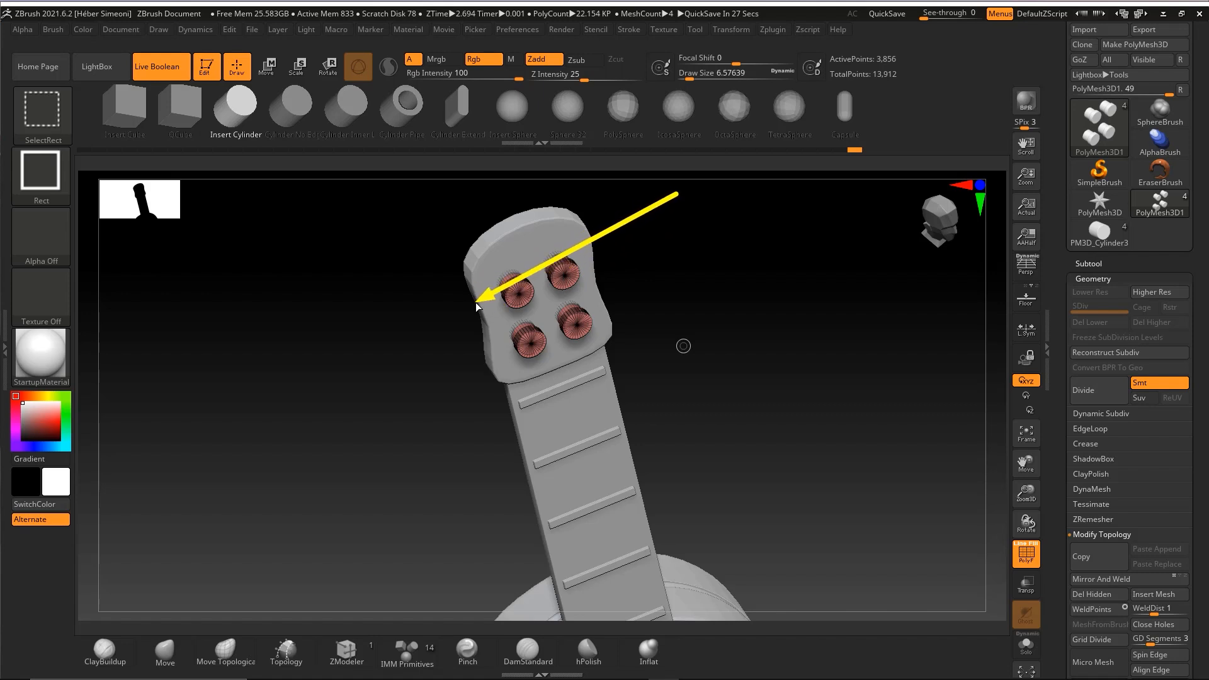
click(1087, 264)
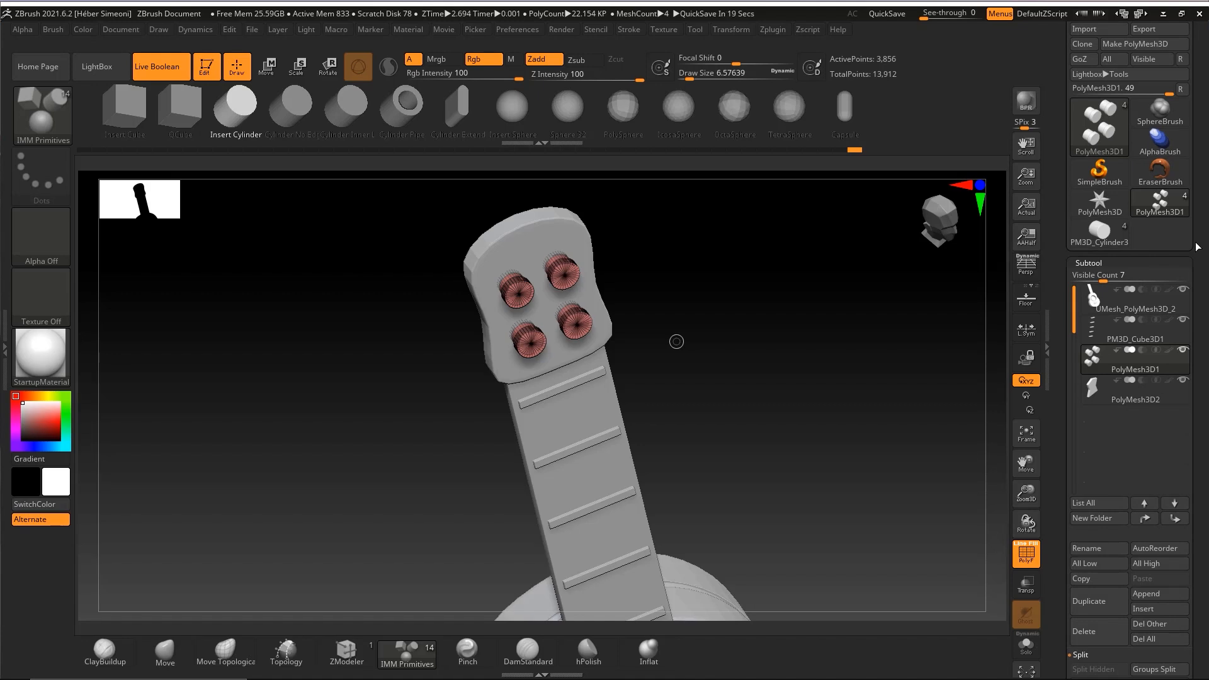
drag(1198, 247, 1198, 210)
key(ctrl+shift)
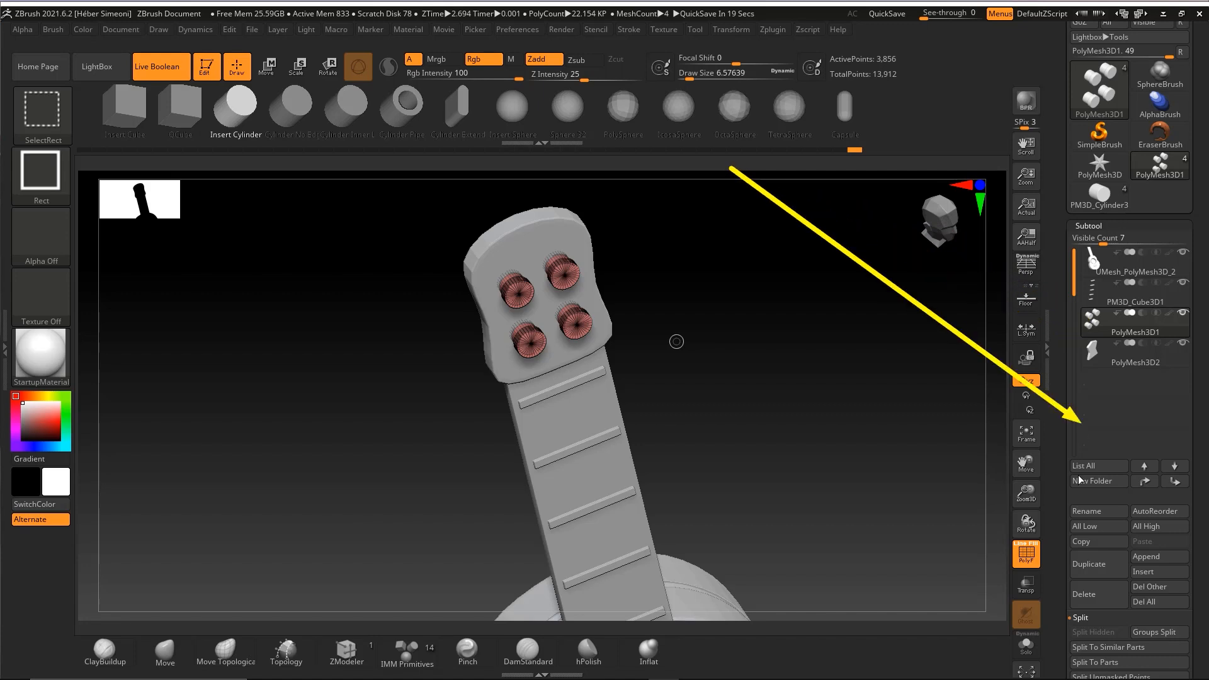
click(1097, 571)
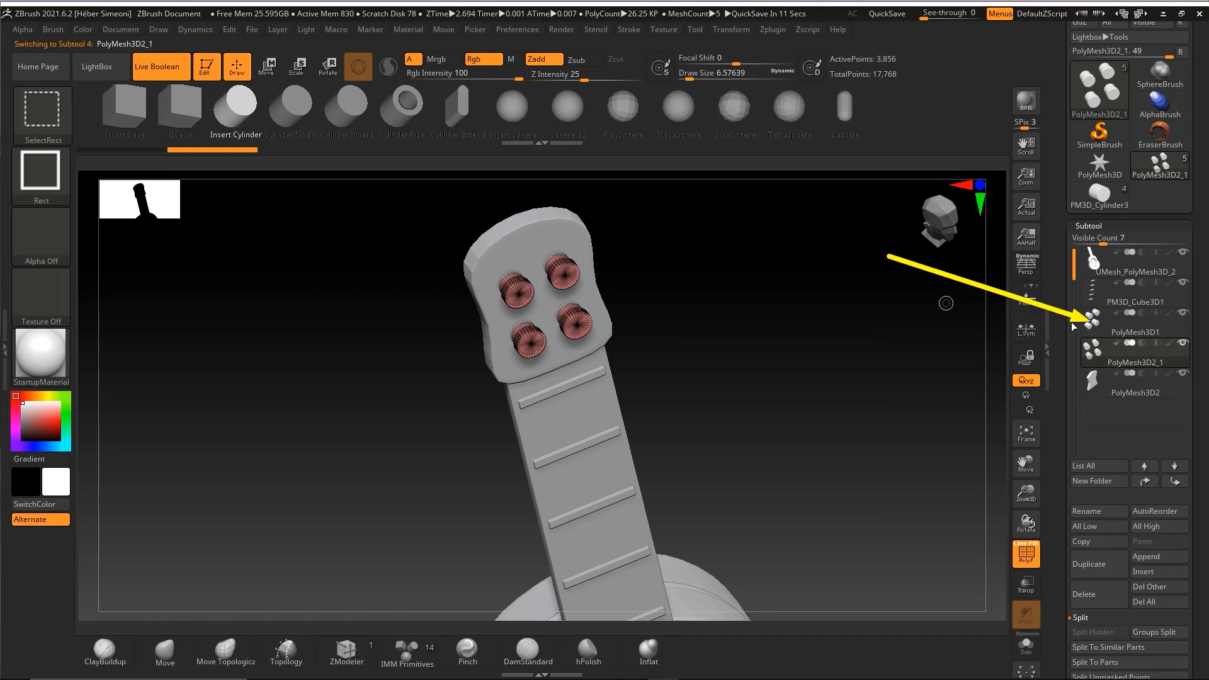
- Try isolating individual pegs of the duplicated subtool from the front, and show all its geometry again
mouse_move(710, 284)
shift+mouse_down()
mouse_move(743, 353)
mouse_move(735, 301)
mouse_move(745, 328)
shift+mouse_up()
mouse_move(474, 244)
ctrl+shift+mouse_down()
mouse_move(501, 292)
mouse_move(558, 330)
ctrl+shift+mouse_up()
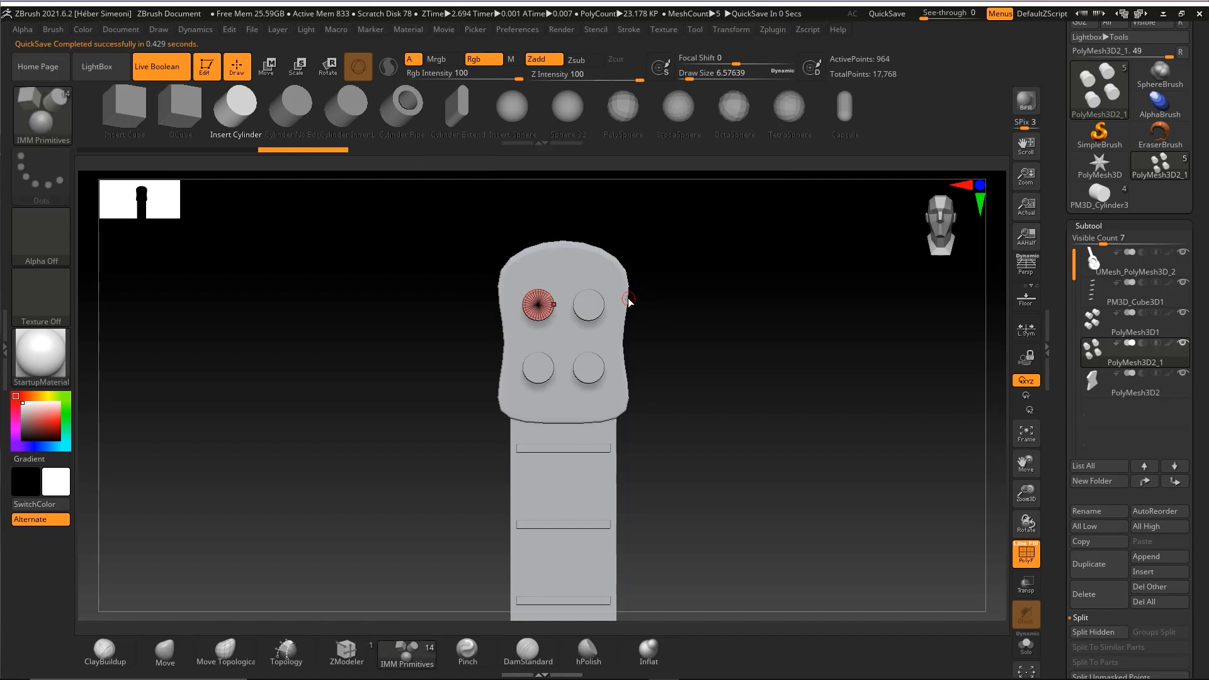
ctrl+shift+drag(658, 257, 567, 324)
ctrl+shift+drag(656, 340, 598, 367)
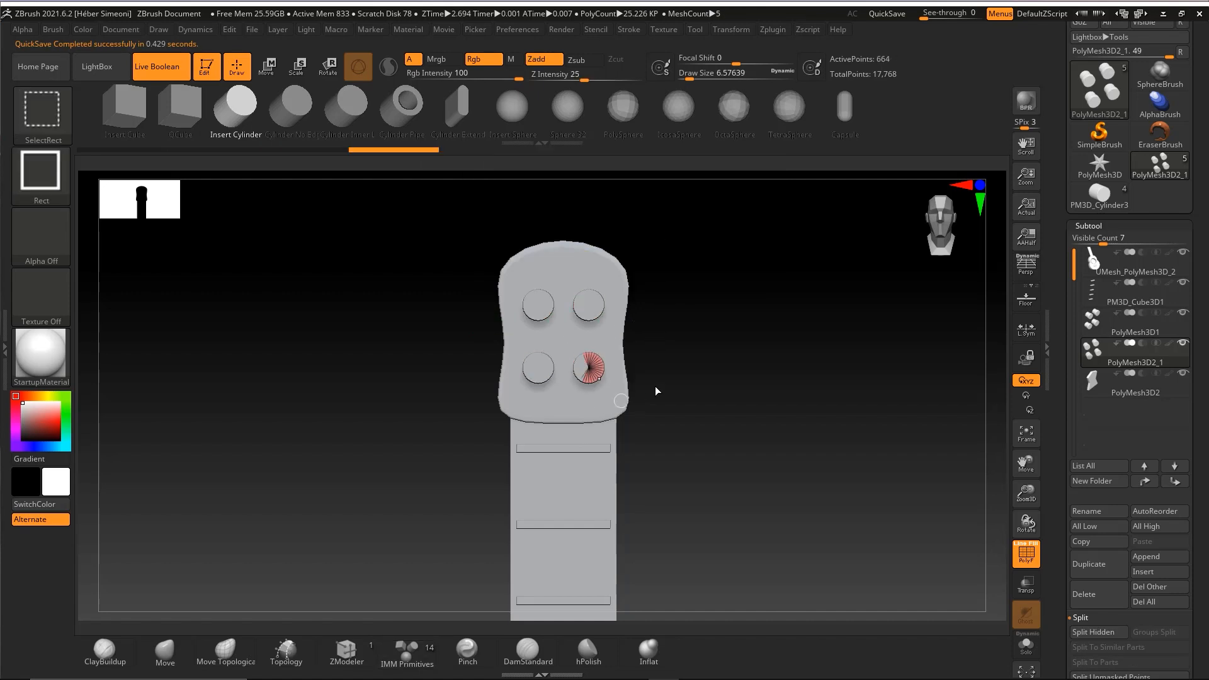
ctrl+shift+click(702, 383)
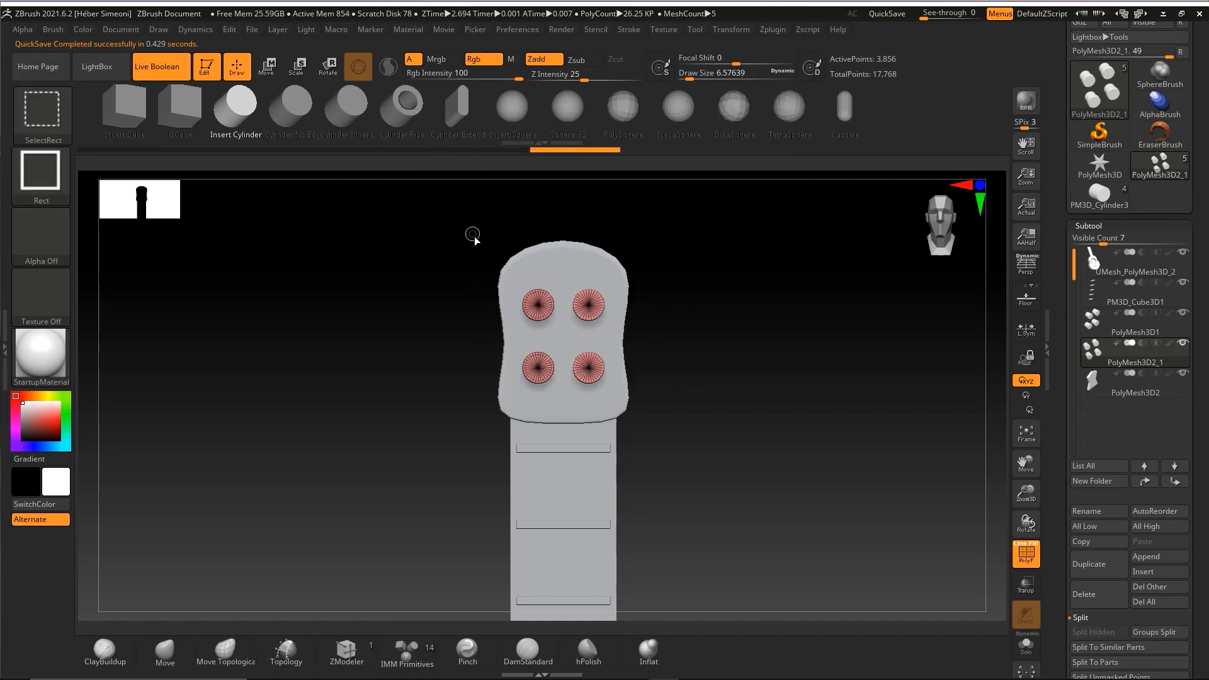
- Isolate the upper-left peg of the duplicated subtool and remove its other three pegs with Del Hidden
ctrl+shift+drag(519, 285, 567, 338)
mouse_move(712, 322)
mouse_down()
mouse_move(761, 378)
mouse_move(795, 389)
mouse_up()
key(ctrl+shift)
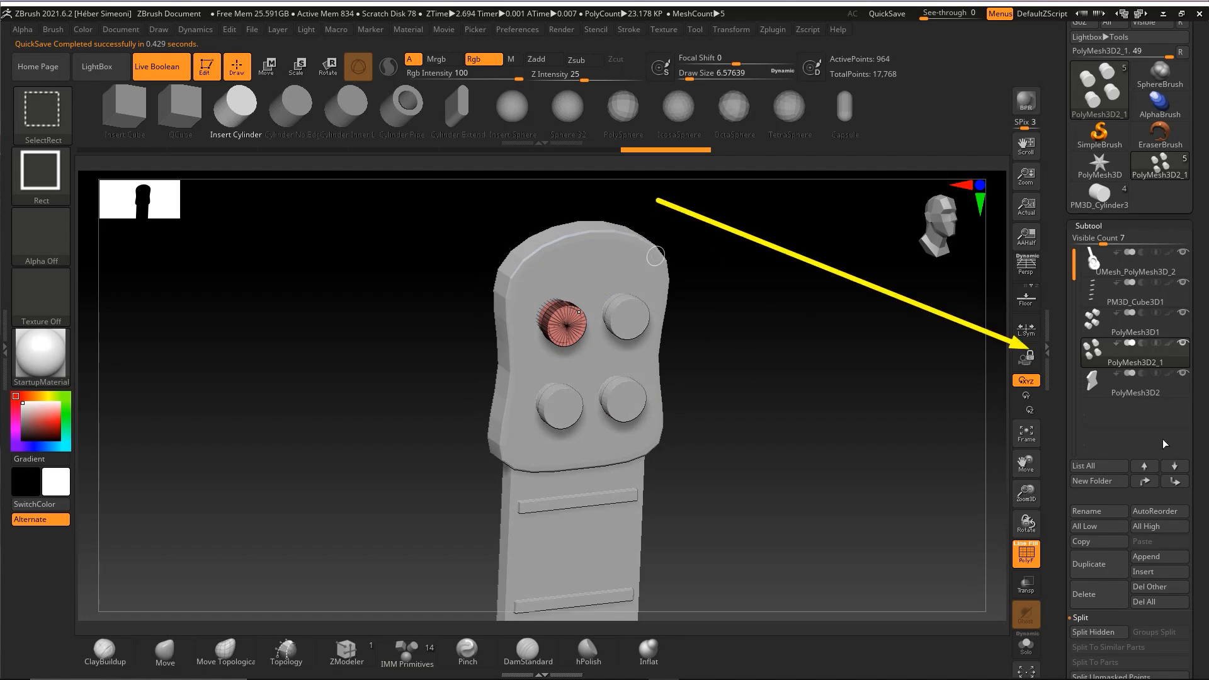
drag(1196, 439, 1197, 314)
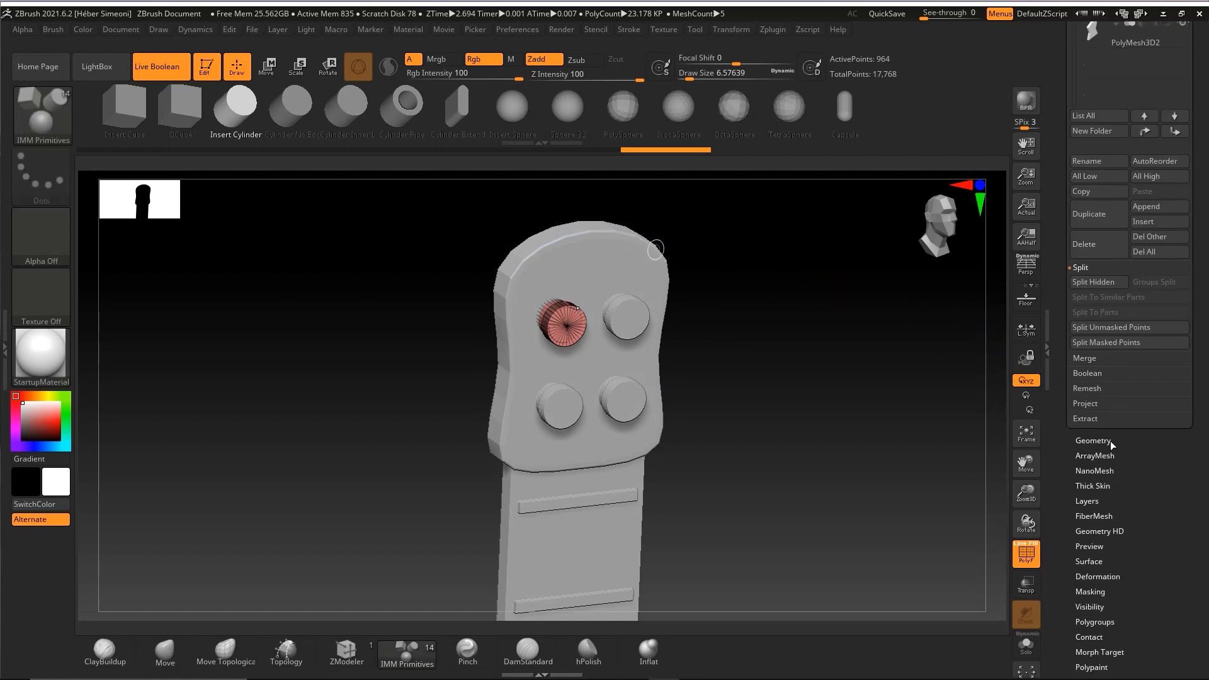
click(1110, 440)
drag(1194, 203, 1193, 241)
key(ctrl+shift)
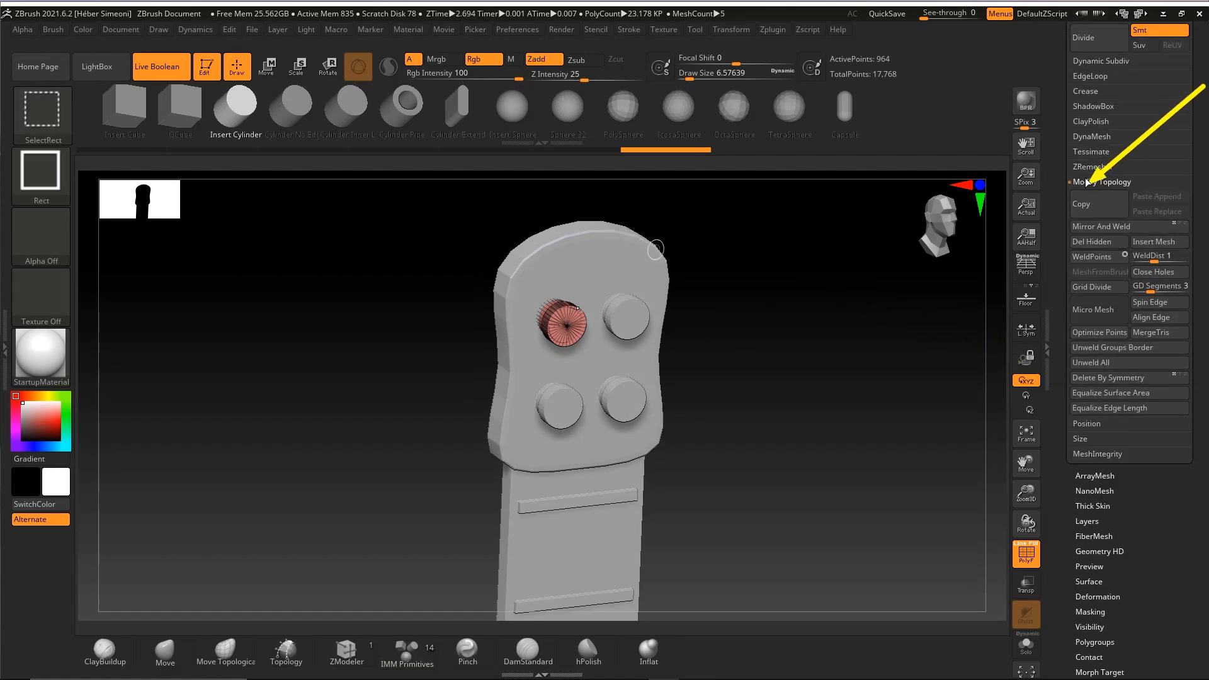
click(1113, 227)
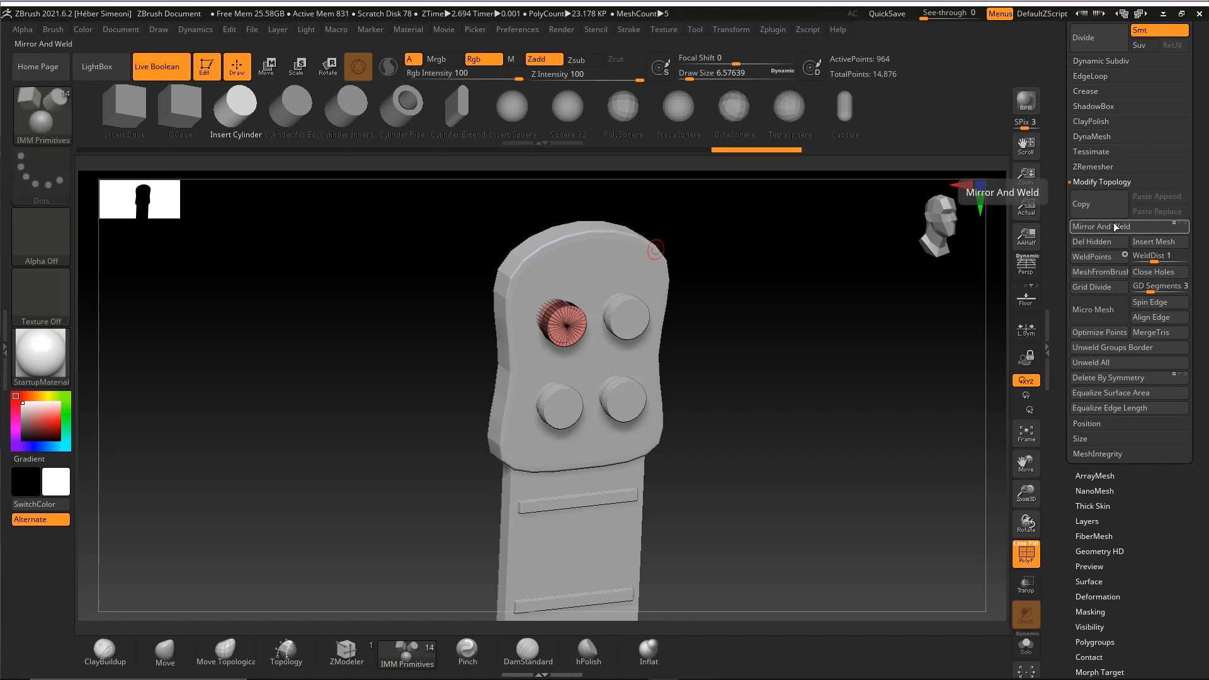
- Hide the original four-peg subtool PolyMesh3D1 in the subtool list
drag(1205, 267, 1201, 419)
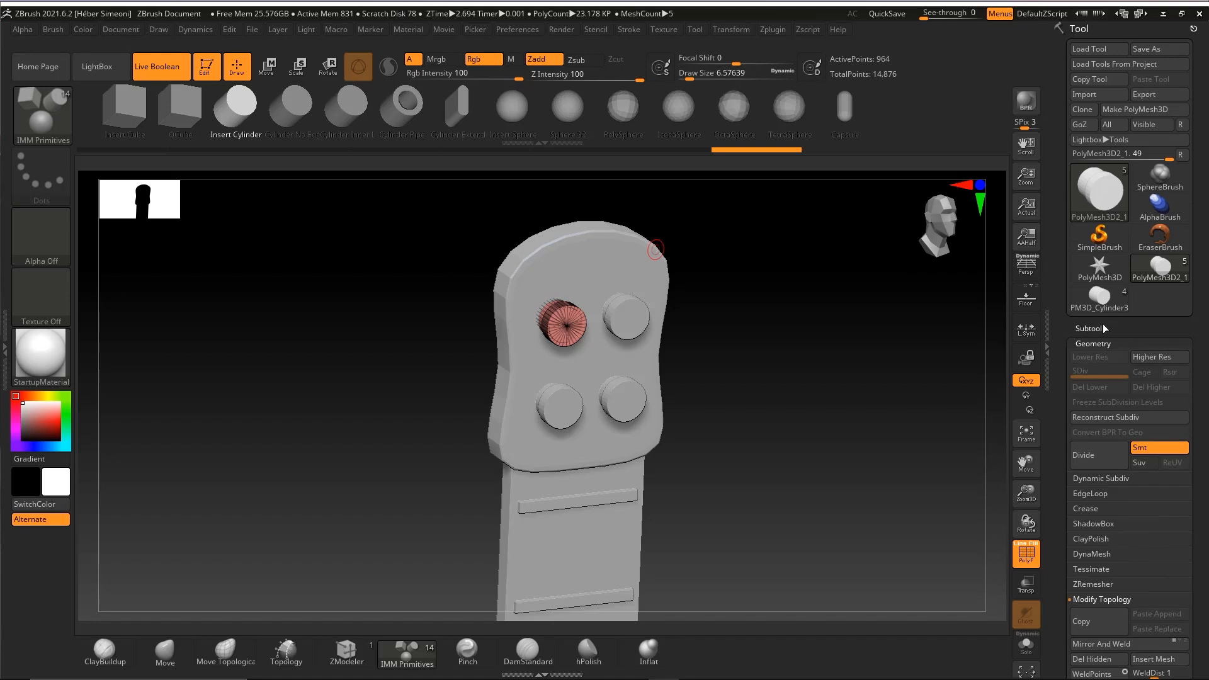
click(1102, 328)
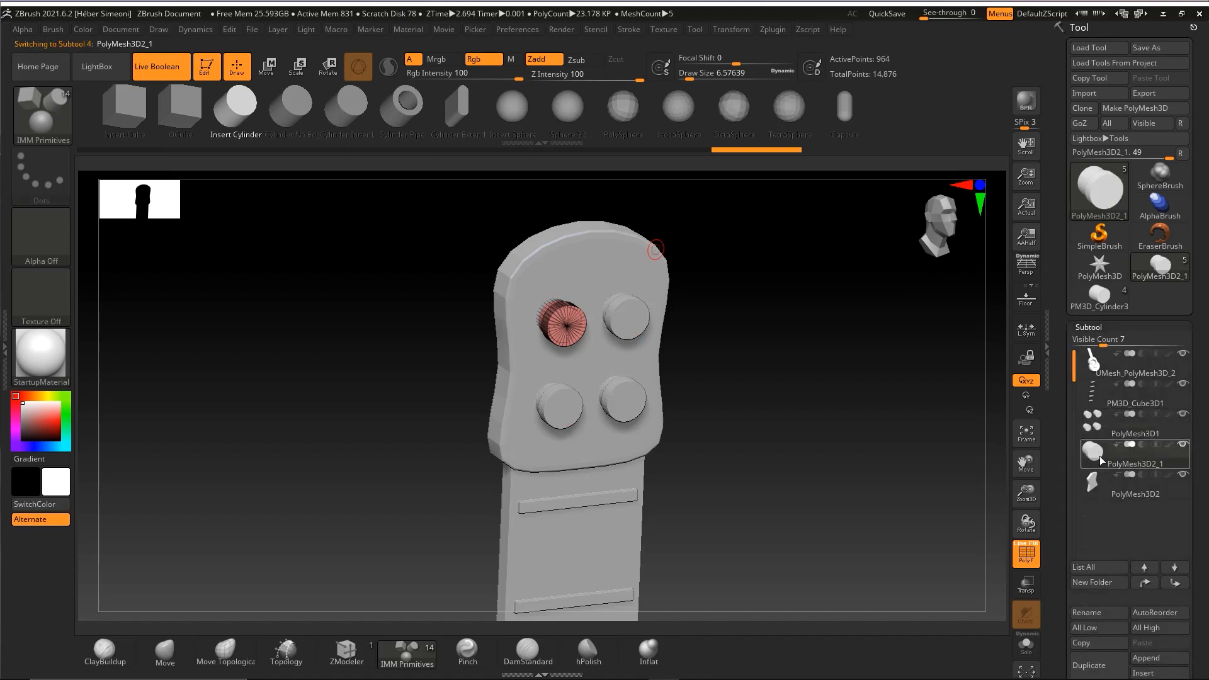
key(ctrl+shift)
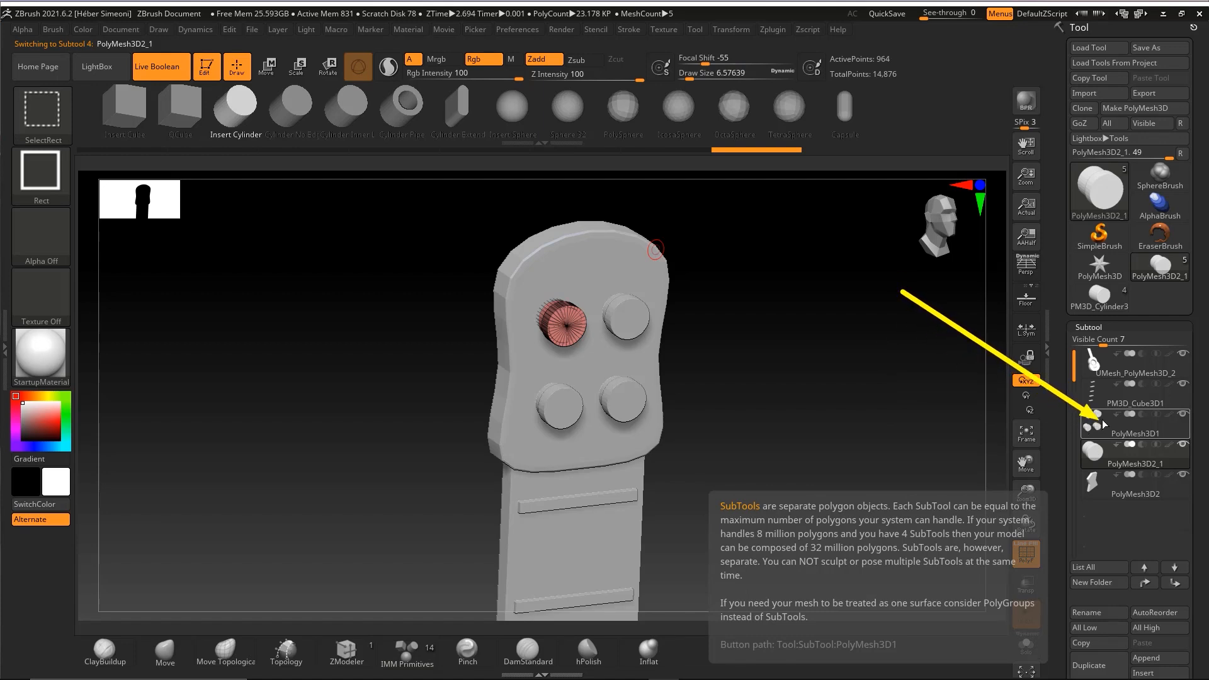
click(1183, 414)
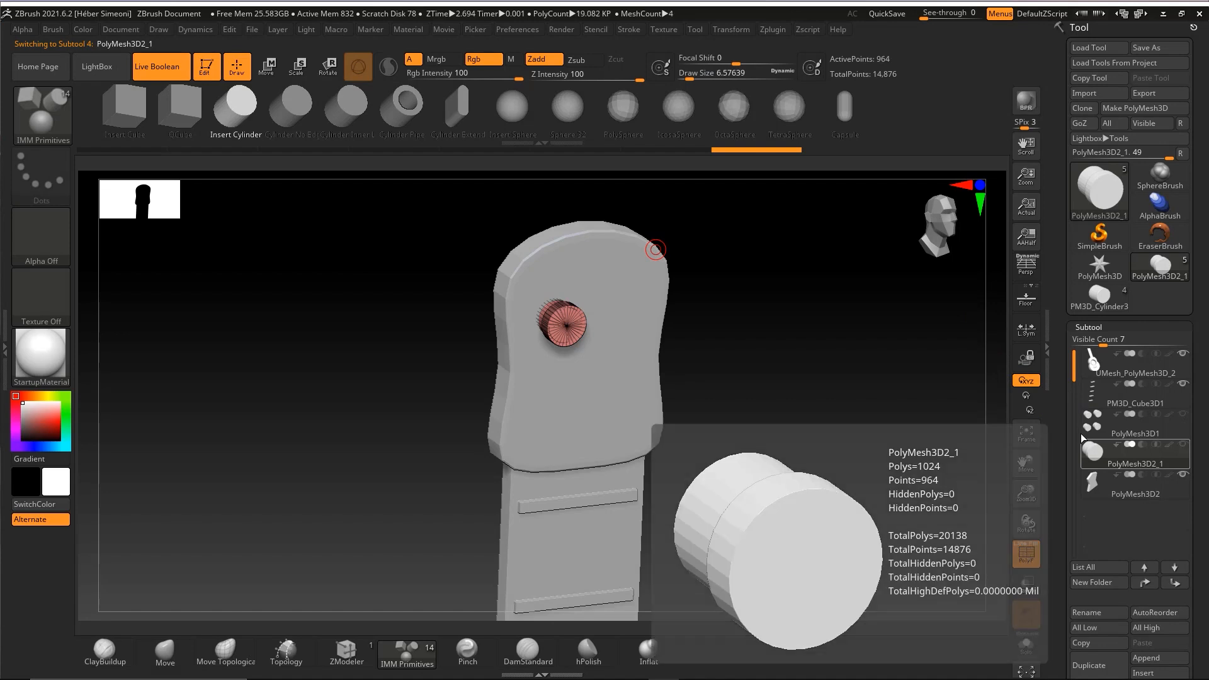
key(ctrl+shift)
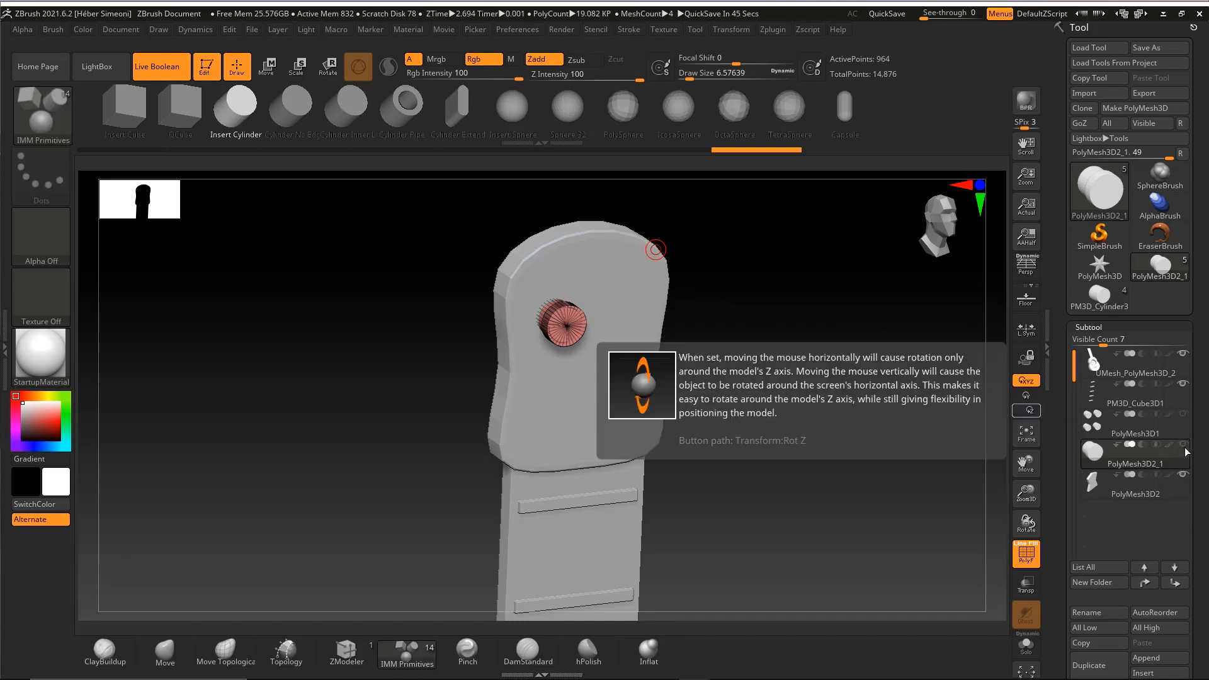
- Show the original four-peg subtool PolyMesh3D1 again and make the single-peg subtool PolyMesh3D2_1 active
click(1181, 417)
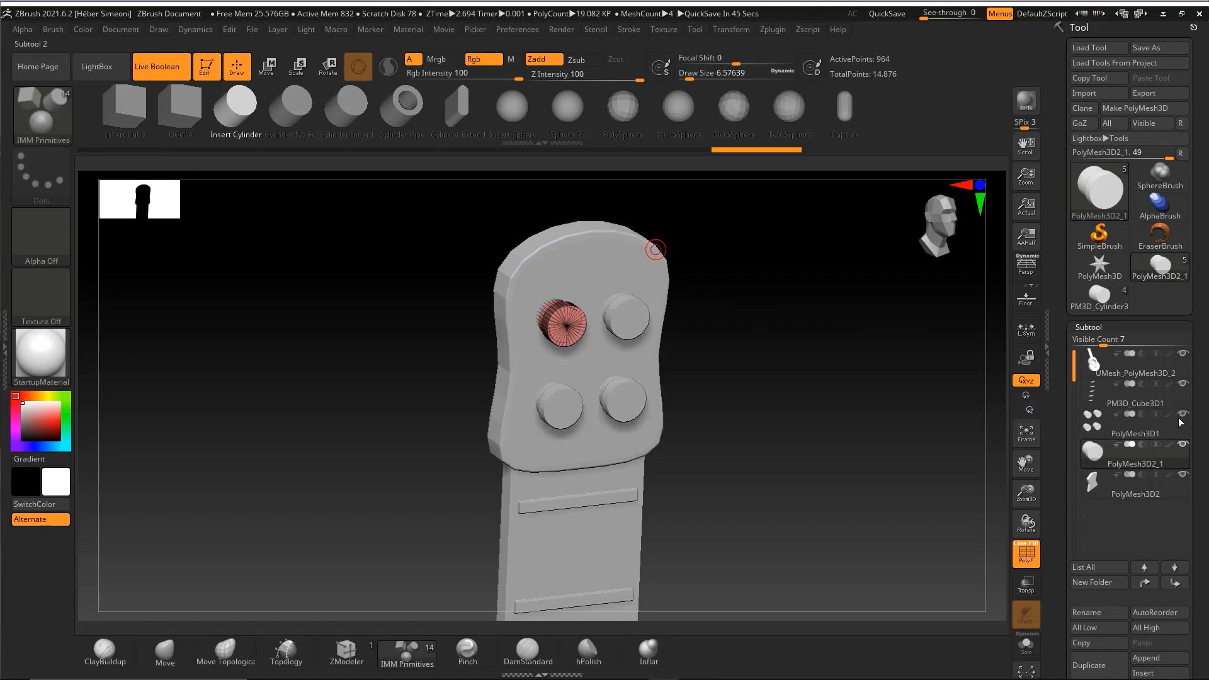
click(1097, 427)
click(1103, 463)
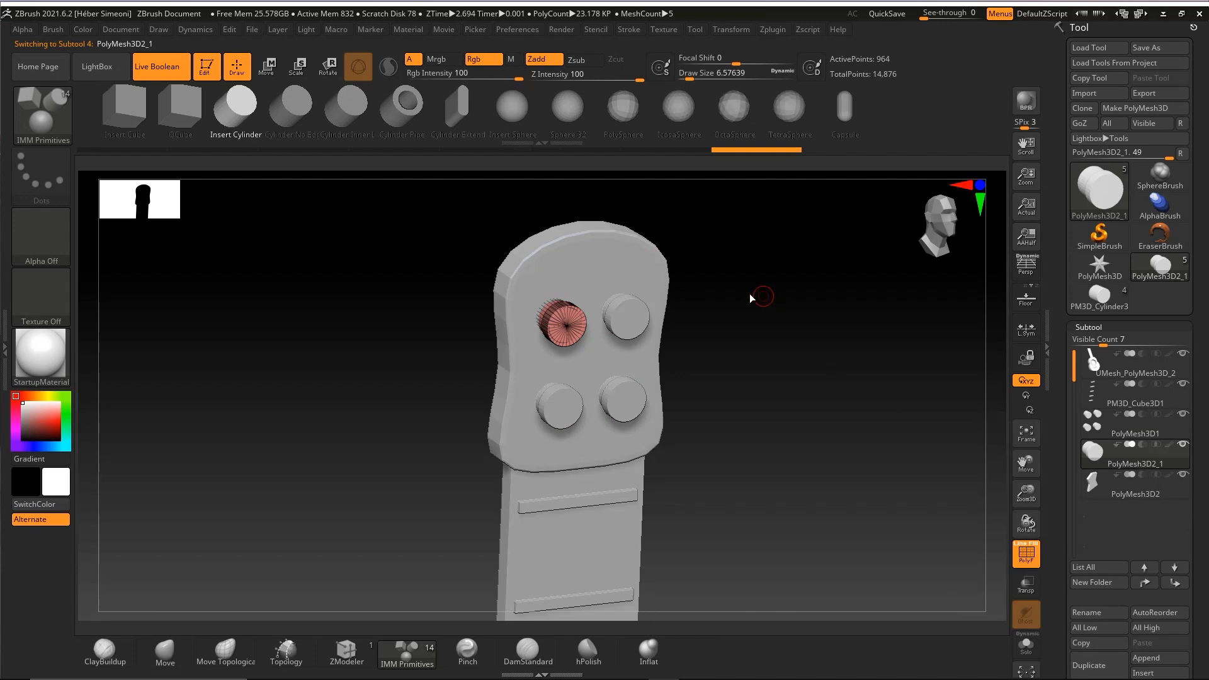
- Rotate the single peg a quarter turn in the view along the neck so it points sideways
drag(749, 294, 746, 372)
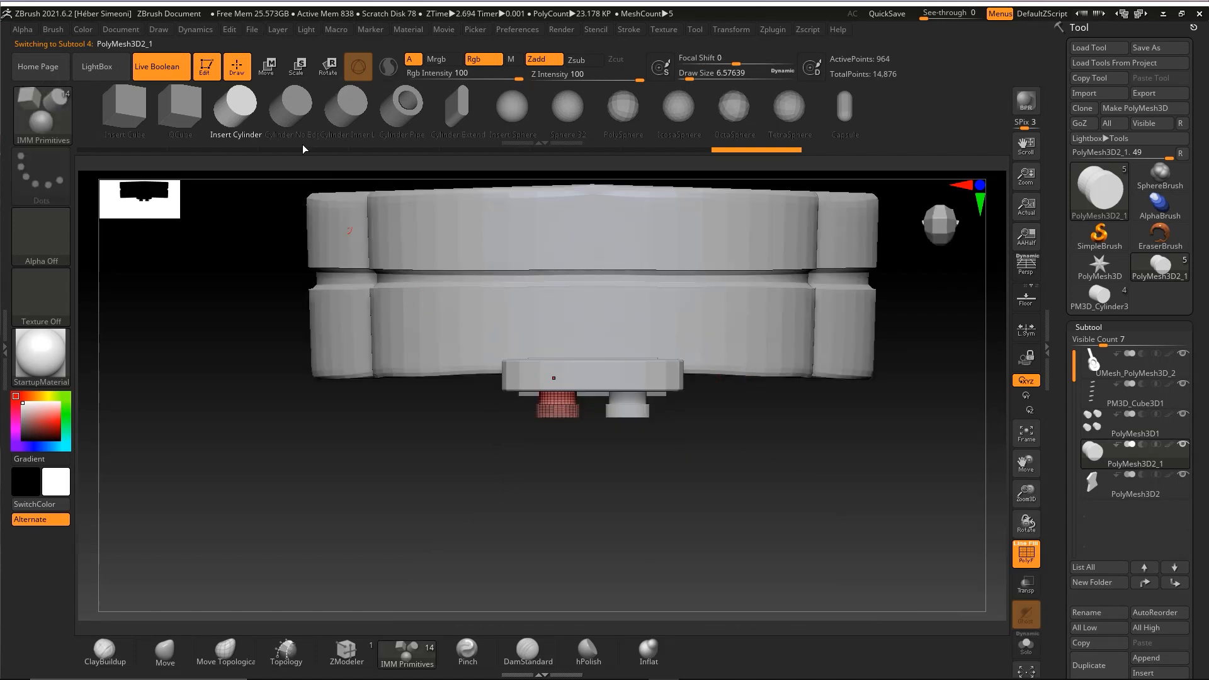
key(w)
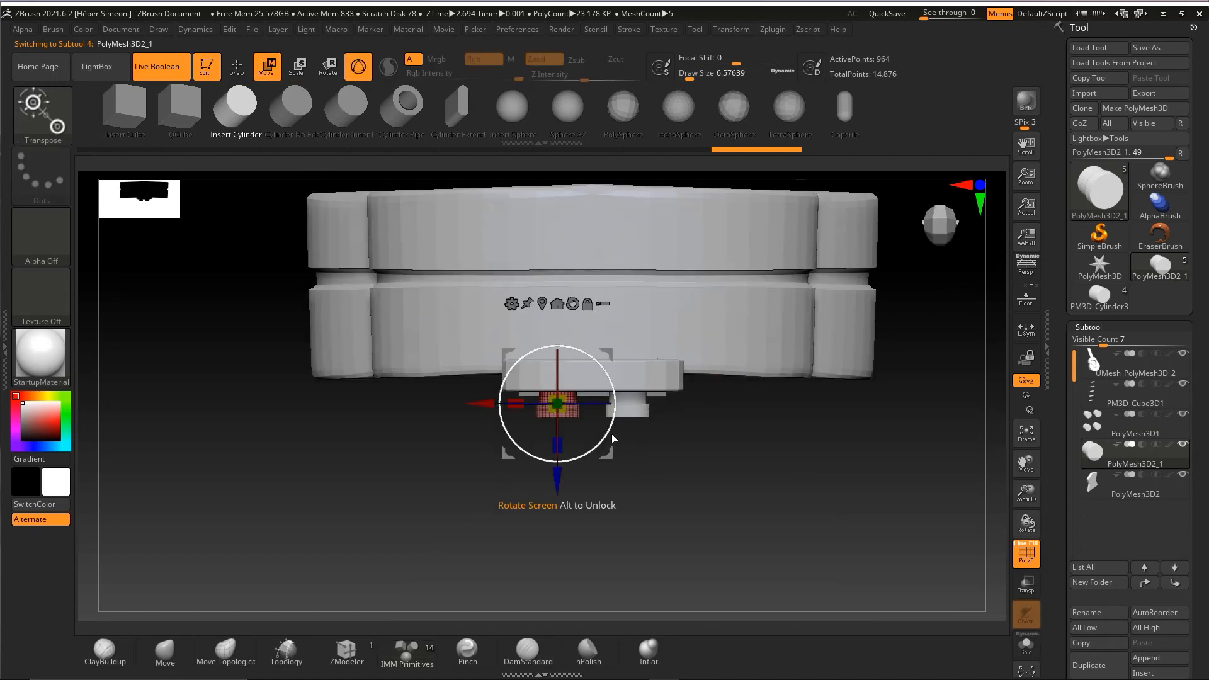
drag(613, 439, 522, 463)
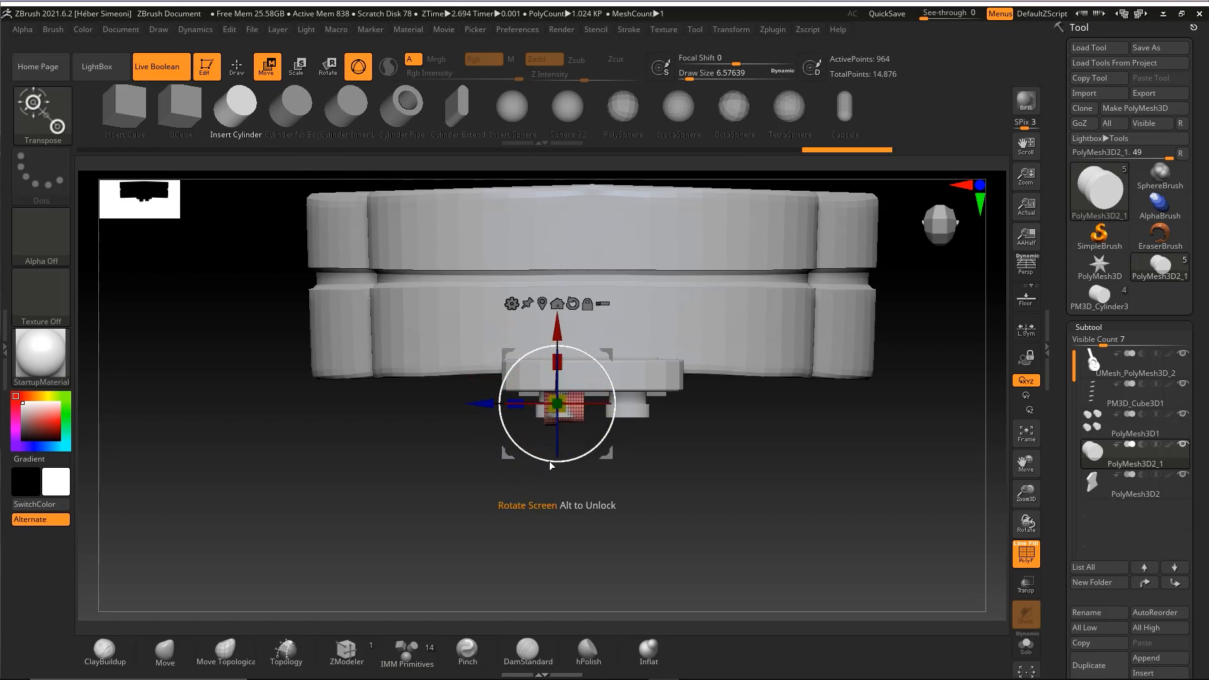
- Move the peg out to the left side of the headstock and center it on the headstock's thickness
drag(479, 406, 408, 413)
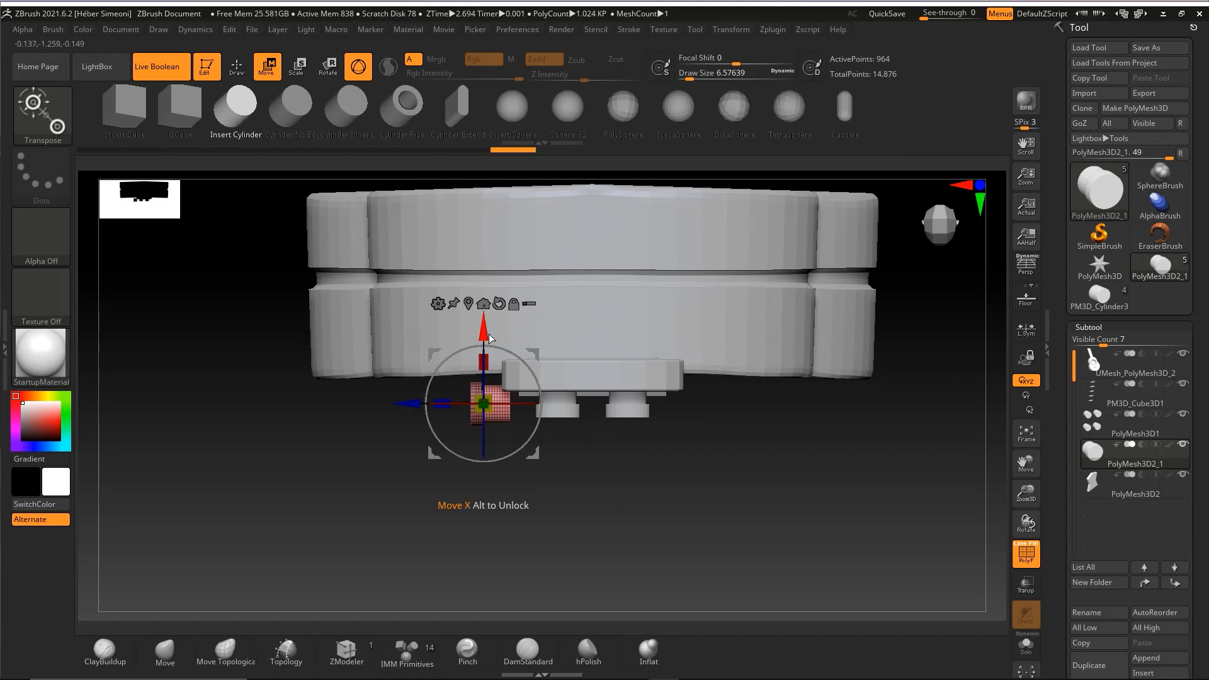
drag(487, 331, 488, 305)
drag(536, 463, 527, 523)
drag(490, 379, 483, 375)
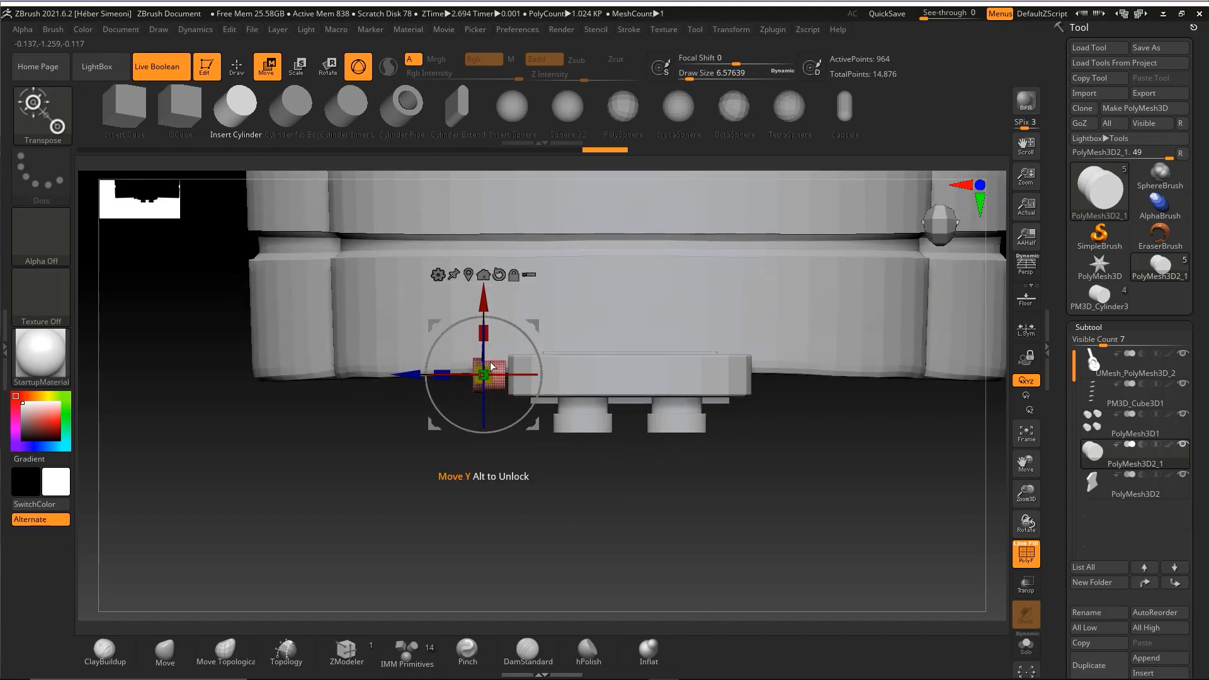
drag(491, 308, 491, 309)
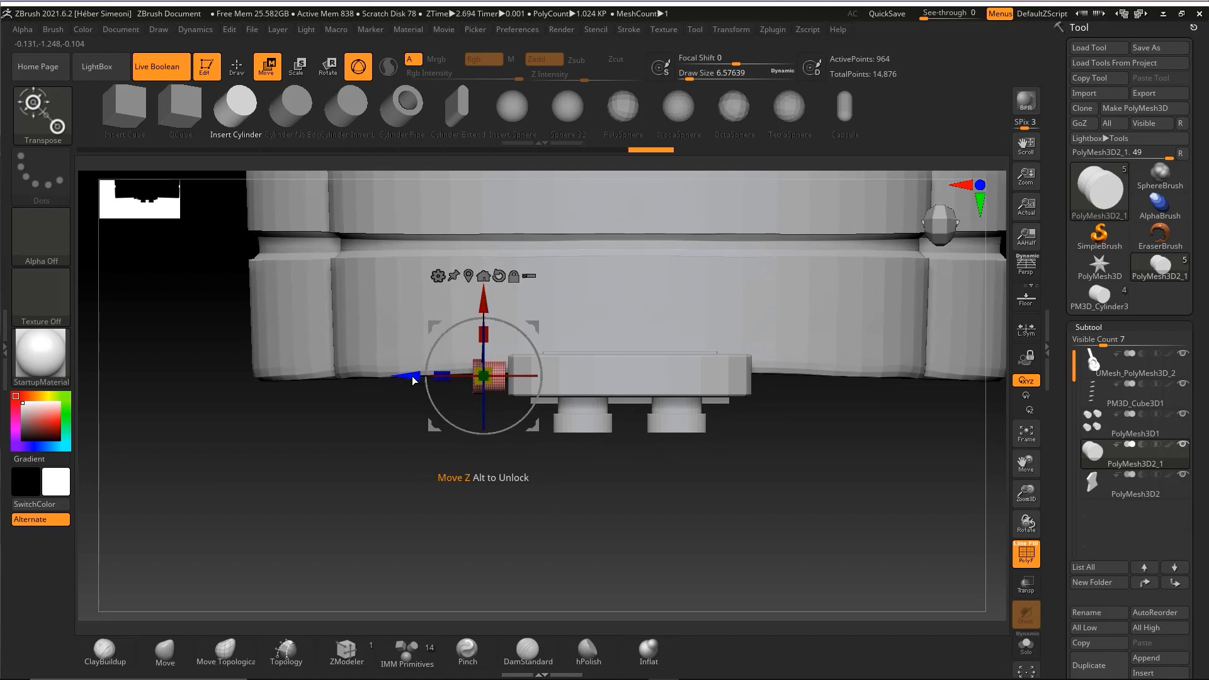
drag(412, 379, 419, 379)
- Raise the side peg level with the upper front pegs and push it slightly into the headstock edge
right_drag(532, 504, 752, 356)
alt+right_drag(662, 290, 656, 341)
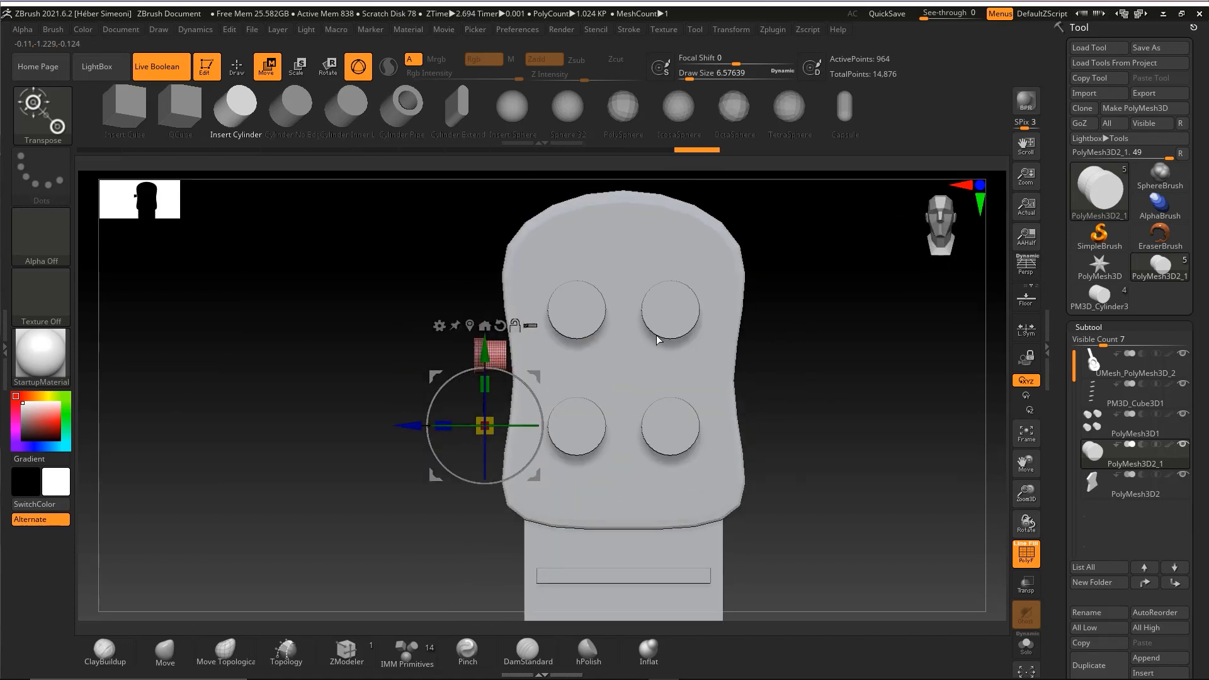
drag(486, 359, 485, 319)
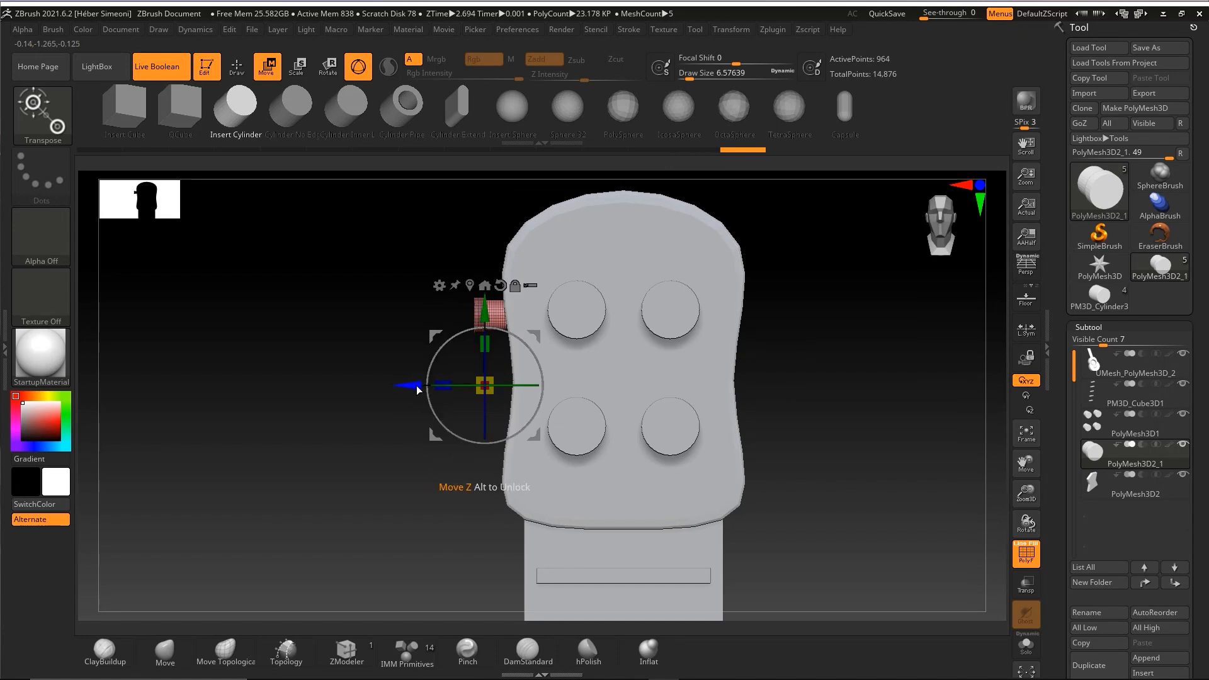
drag(420, 389, 422, 390)
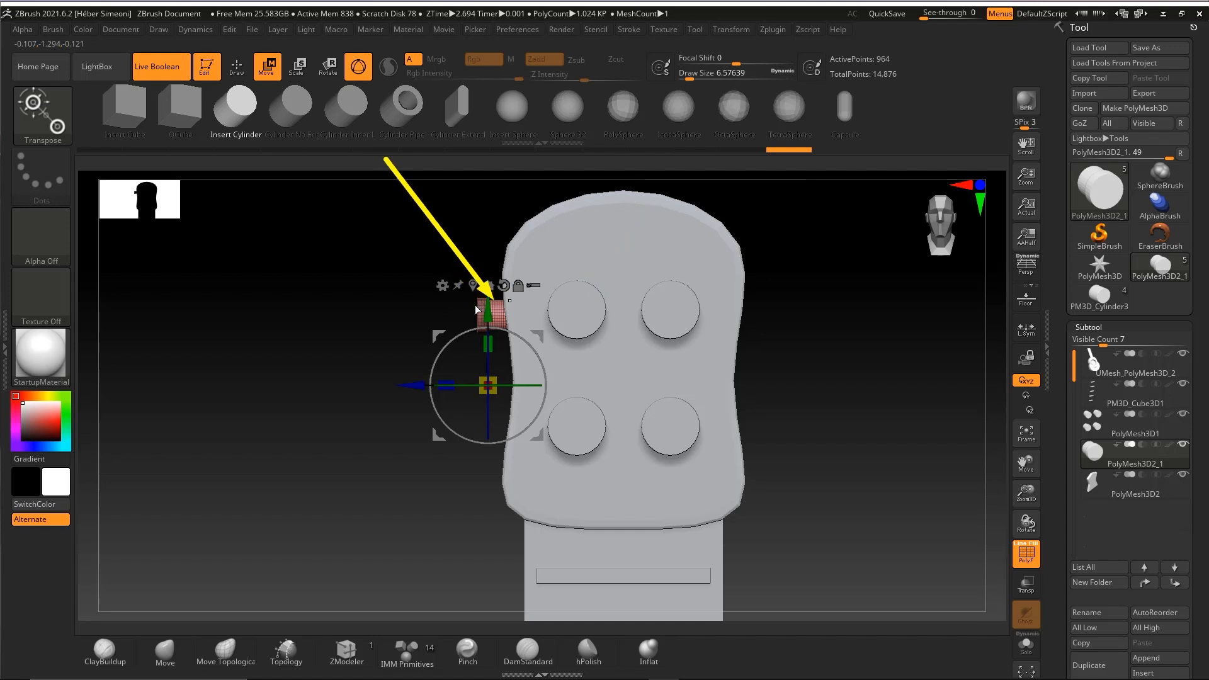
- Duplicate the side peg down to the lower front pegs' level, fit it against the headstock edge, and clear the mask
drag(491, 318, 499, 429)
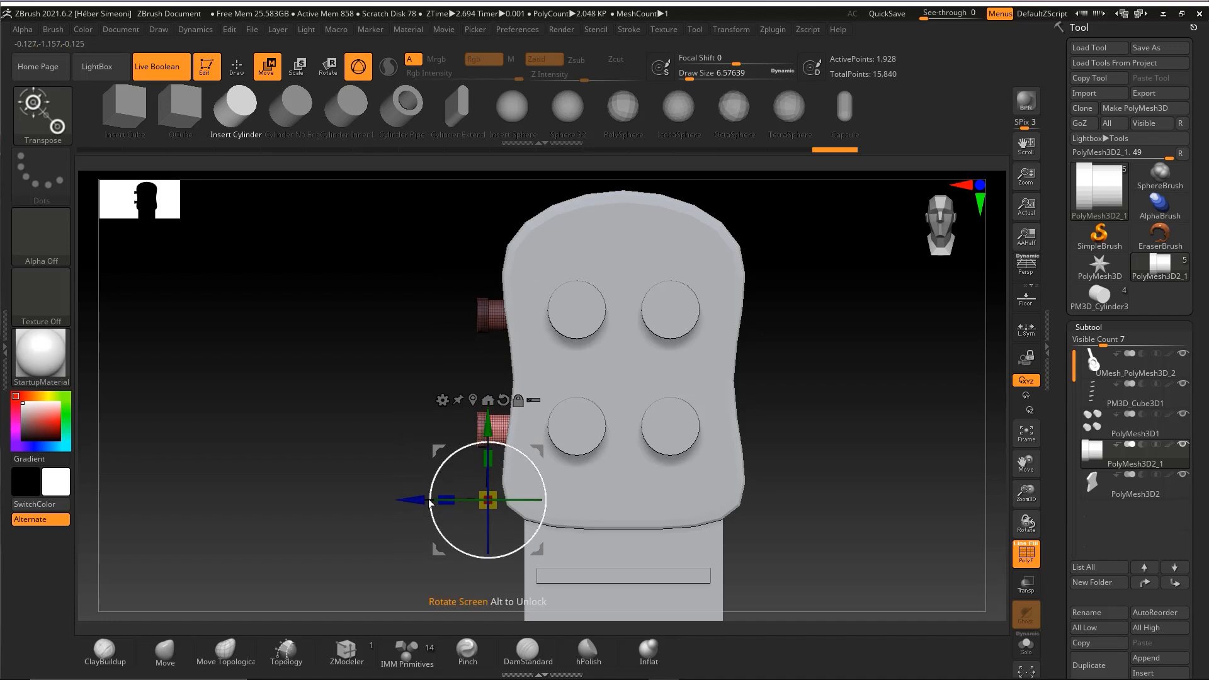
drag(414, 501, 465, 487)
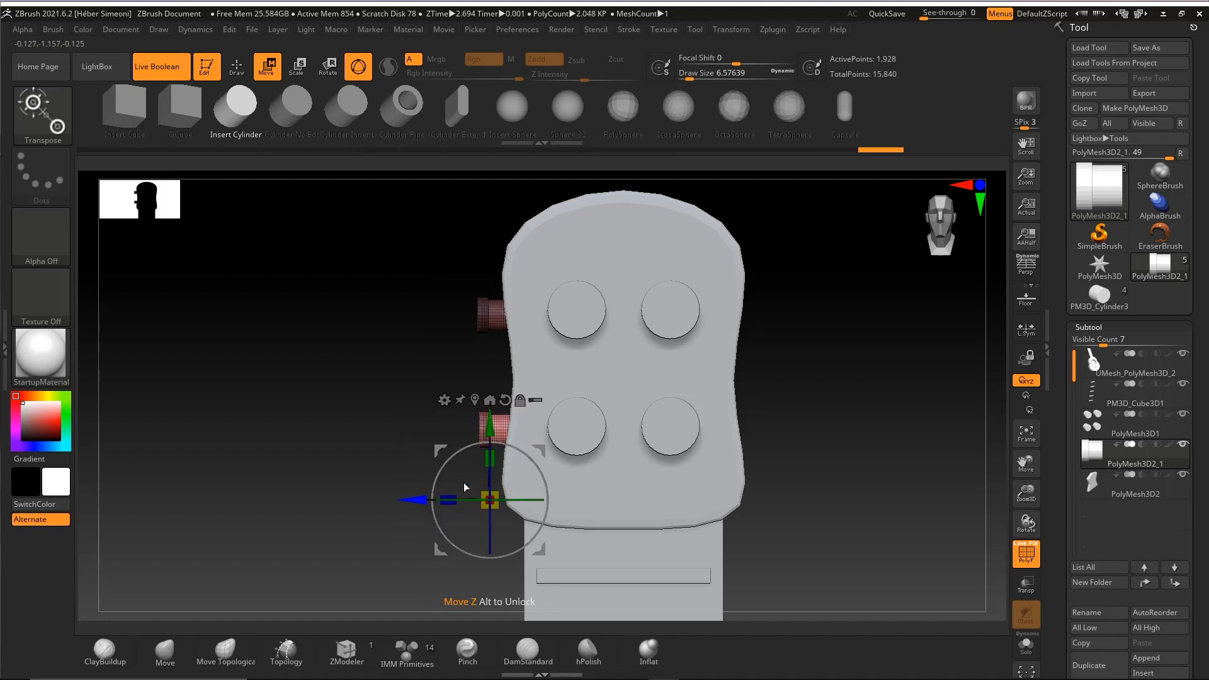
key(q)
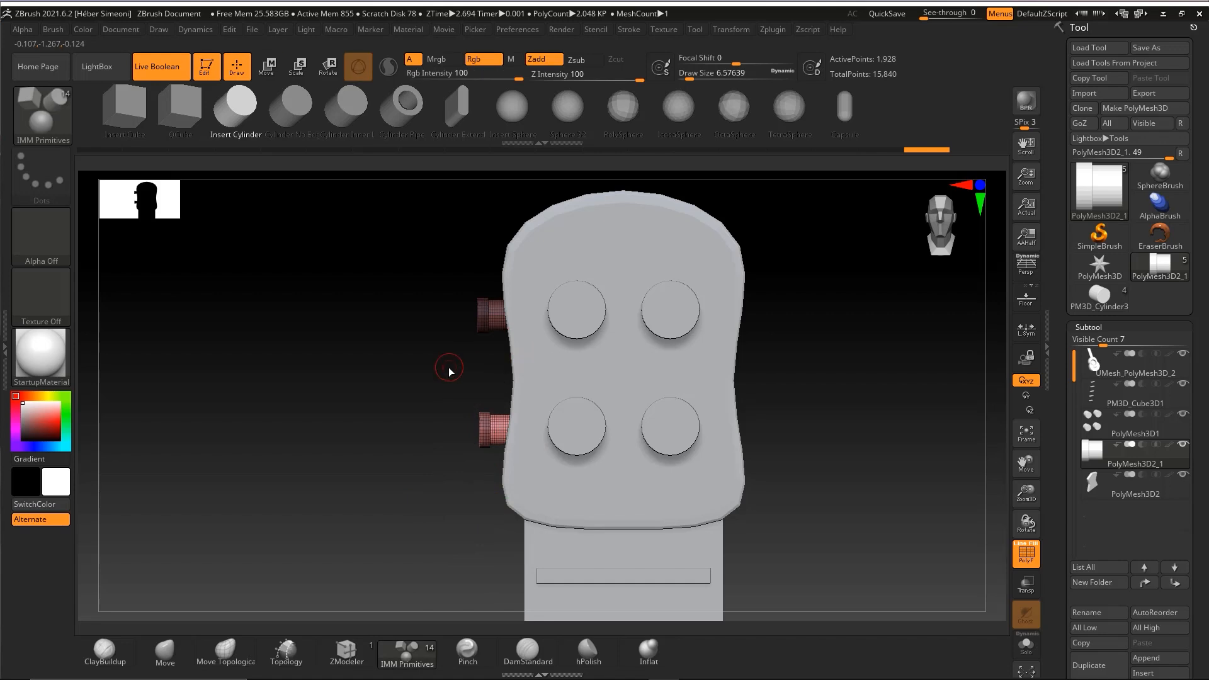
key(ctrl)
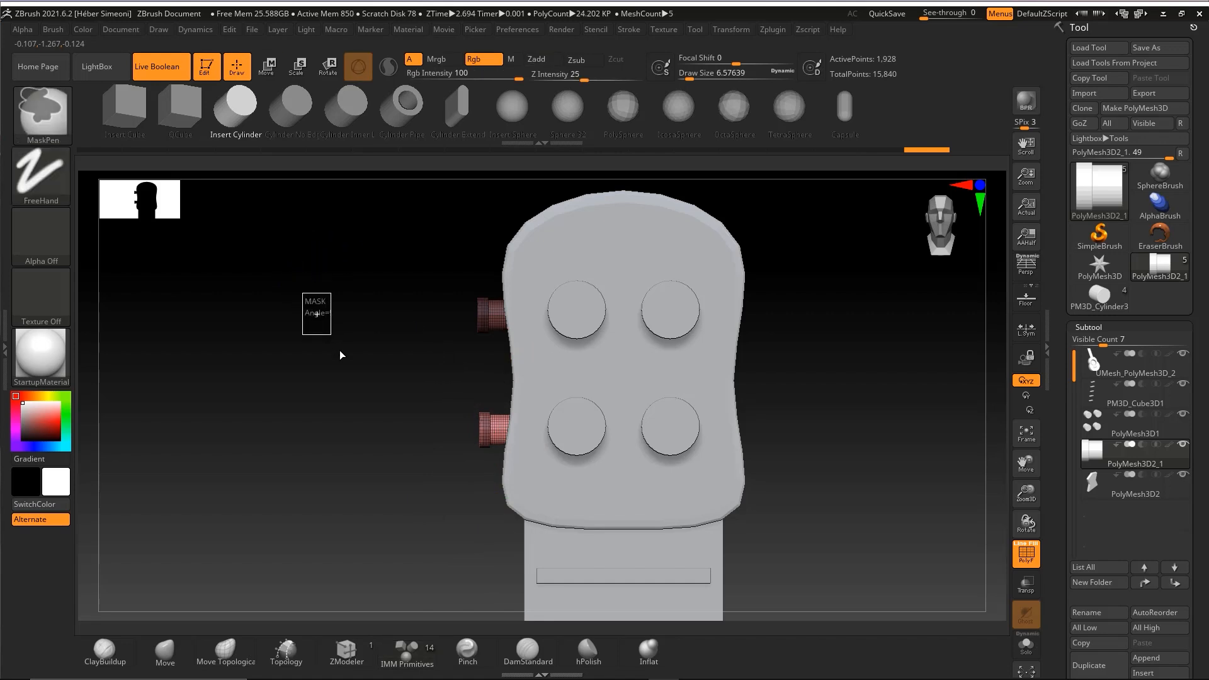
ctrl+drag(340, 351, 349, 361)
- Mirror the two side pegs to the opposite side of the headstock with Mirror And Weld
mouse_move(806, 375)
mouse_down()
mouse_move(823, 394)
mouse_move(810, 356)
mouse_up()
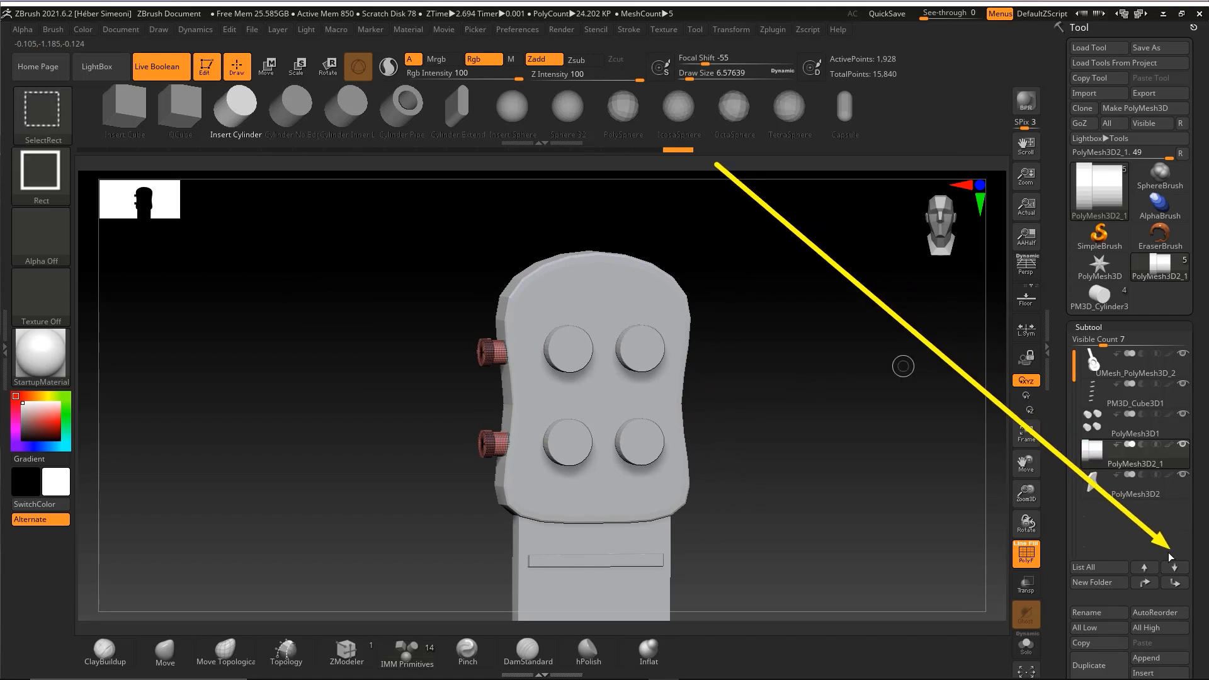
drag(1206, 507, 1206, 493)
scroll(1164, 422, down, 5)
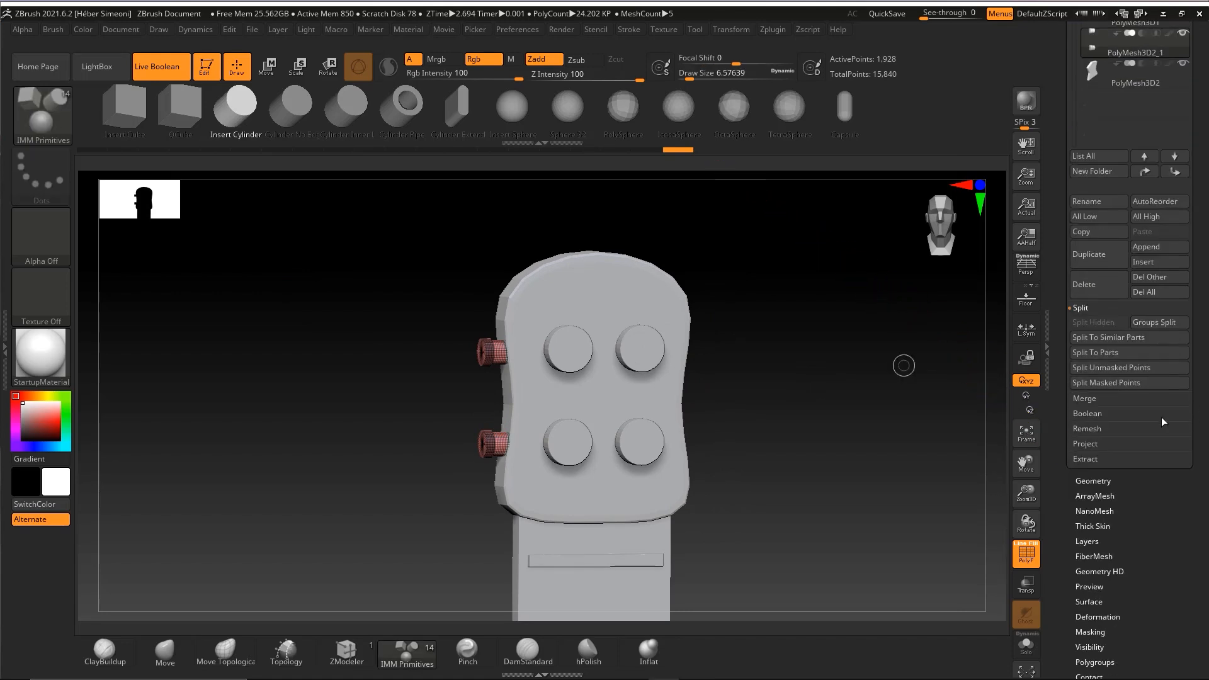
click(1096, 482)
ctrl+shift+drag(1162, 93, 1103, 184)
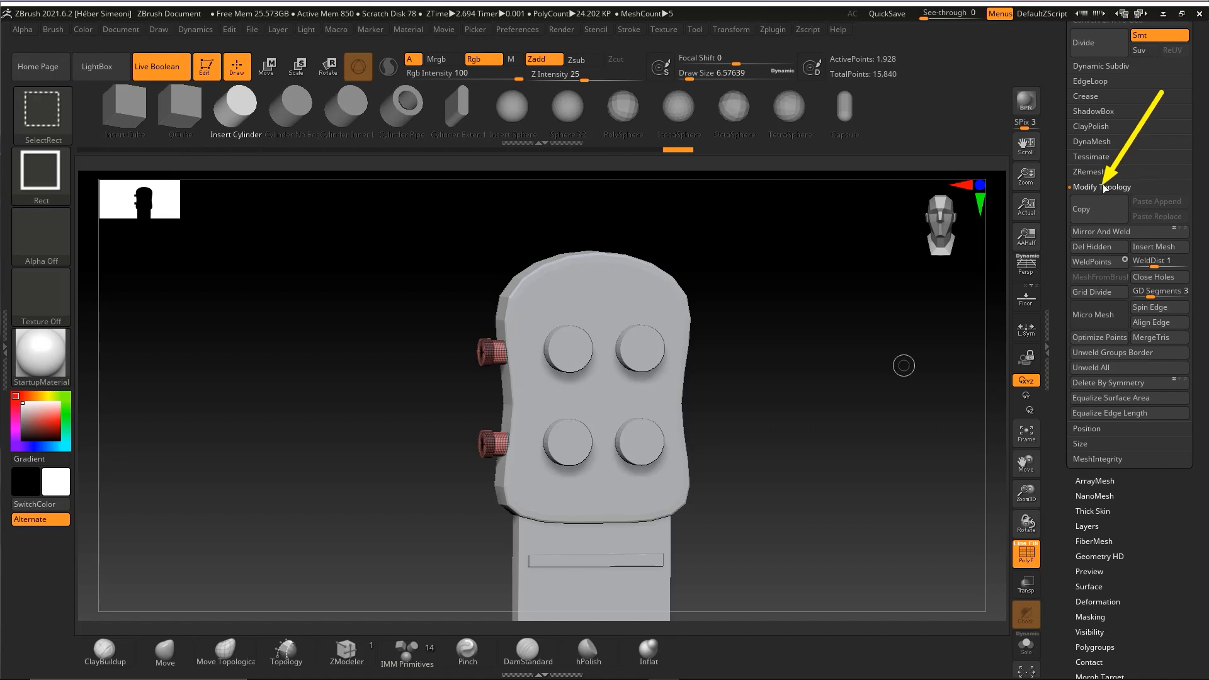
click(1101, 231)
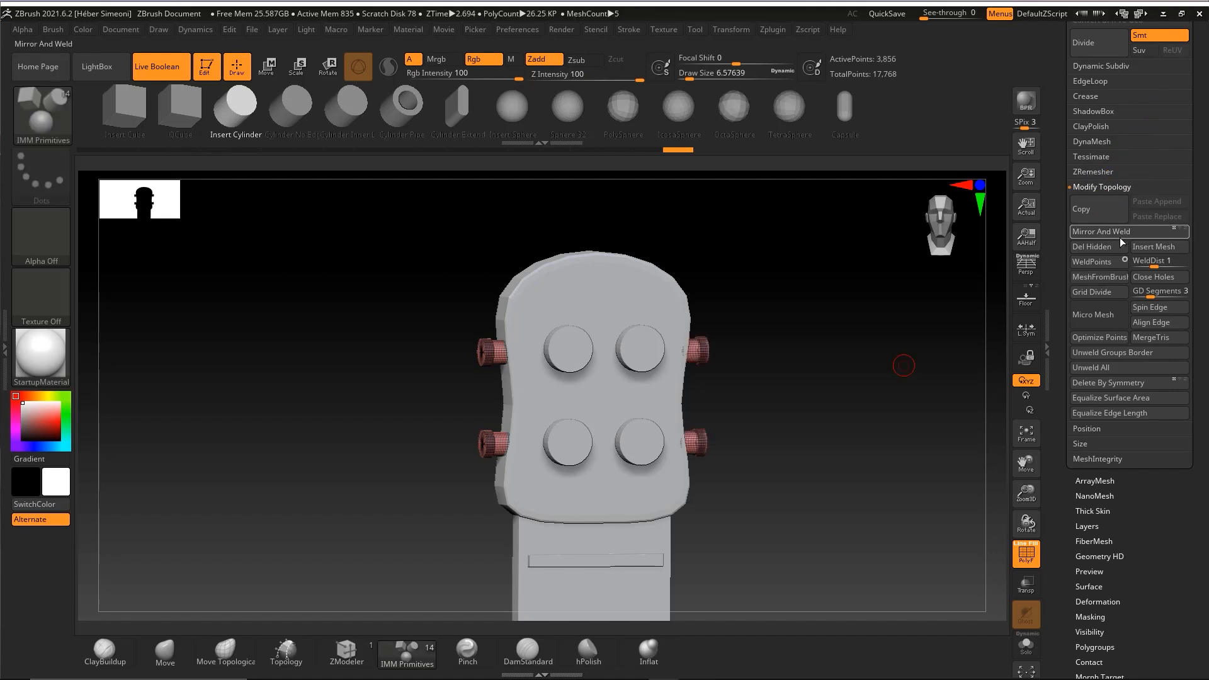
- Turn off the polyframe display and frame the whole guitar from the front
drag(833, 369, 802, 391)
key(shift+f)
key(f)
key(f)
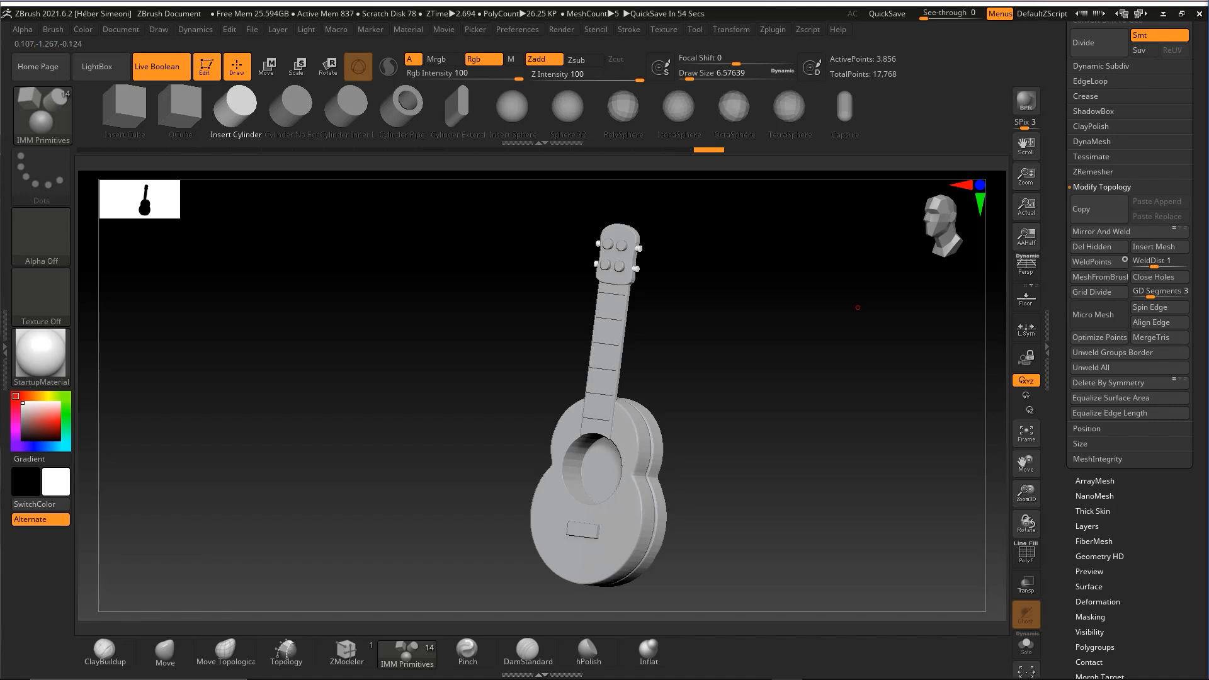
drag(858, 308, 734, 391)
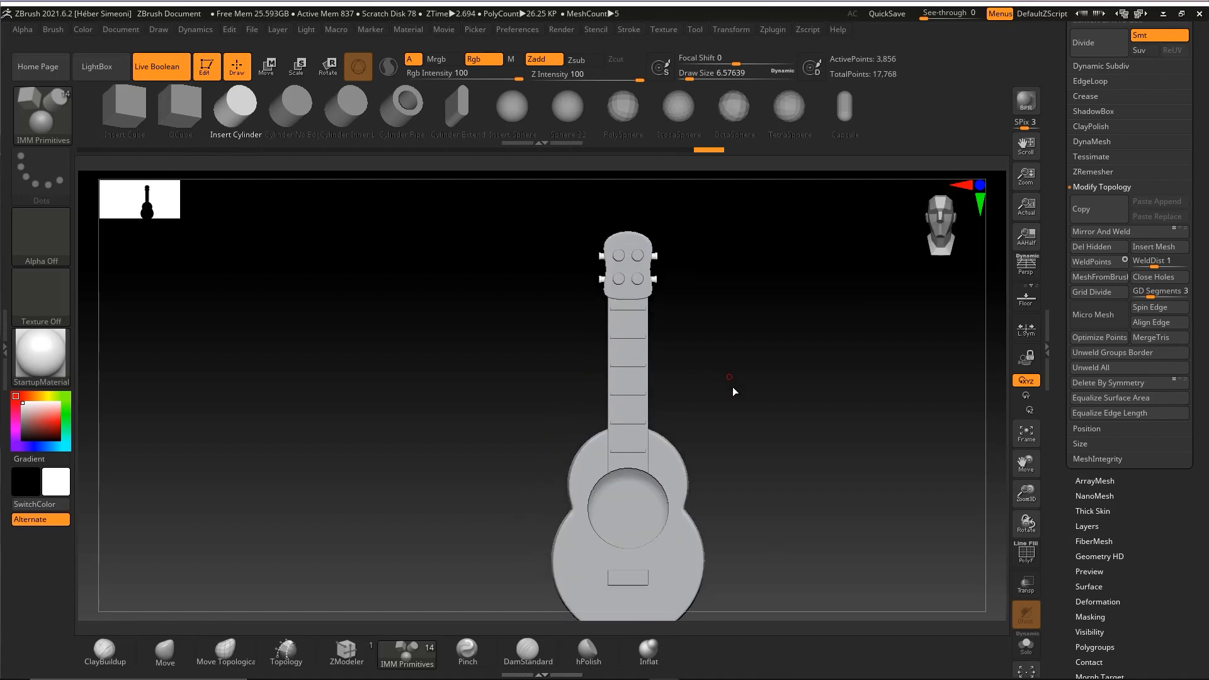
- Insert a Cylinder3D as a new subtool after the side pegs
mouse_move(751, 485)
ctrl+shift+mouse_down()
mouse_move(1130, 94)
mouse_move(1195, 204)
ctrl+shift+mouse_up()
click(1195, 203)
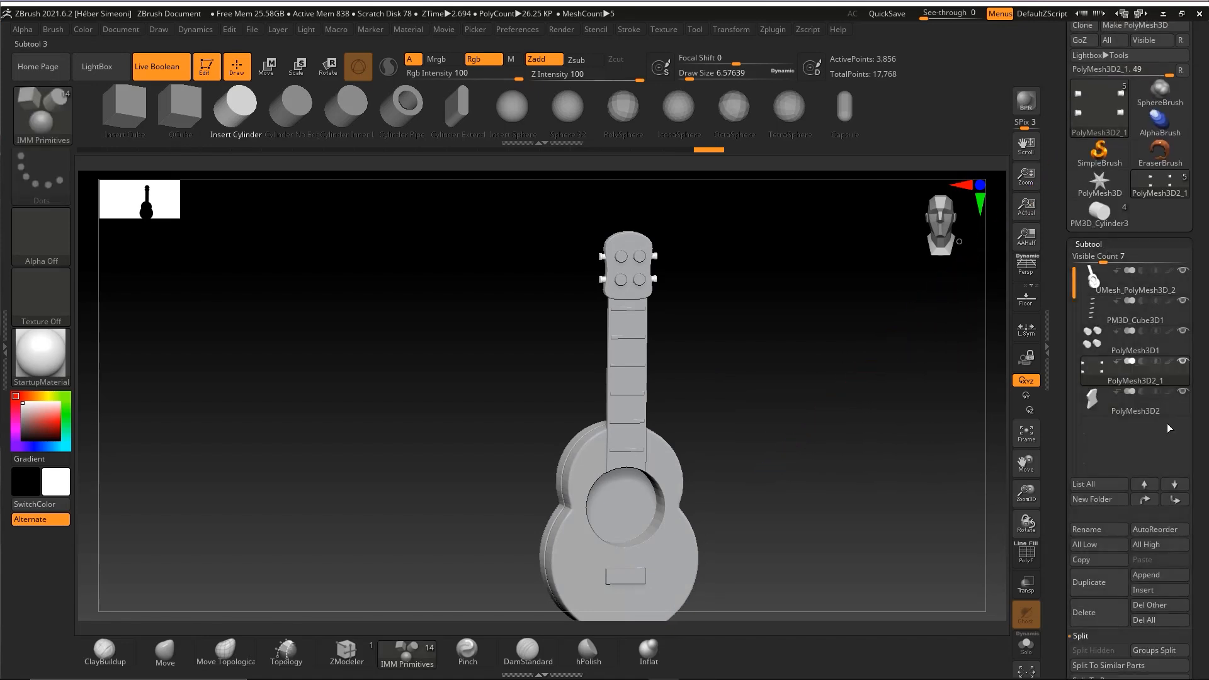
click(1154, 592)
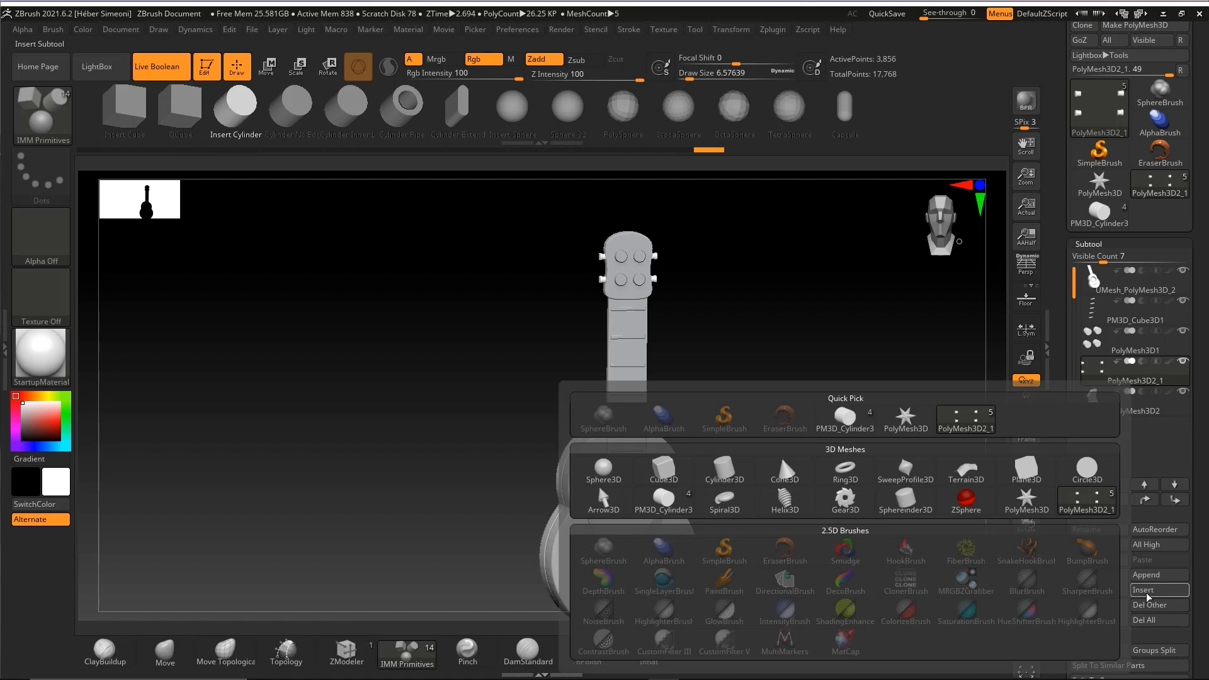
click(725, 481)
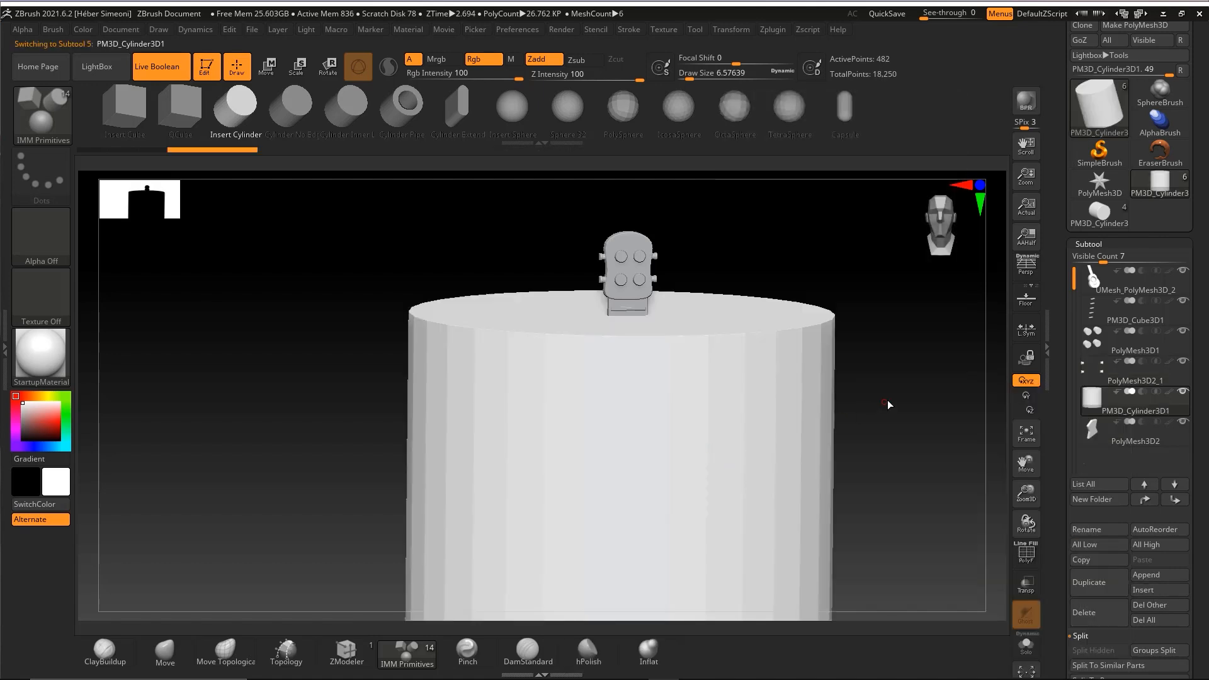
- Scale the new cylinder down strongly and move it forward in front of the guitar body
key(w)
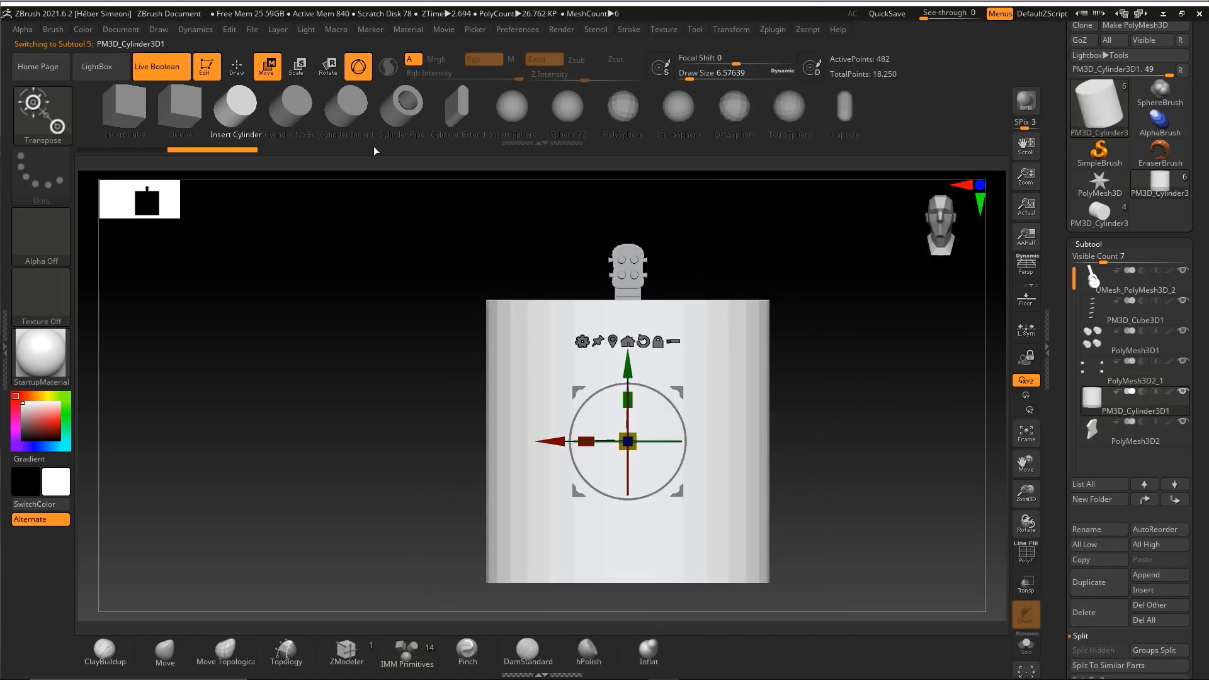
drag(638, 439, 464, 513)
shift+drag(812, 402, 900, 403)
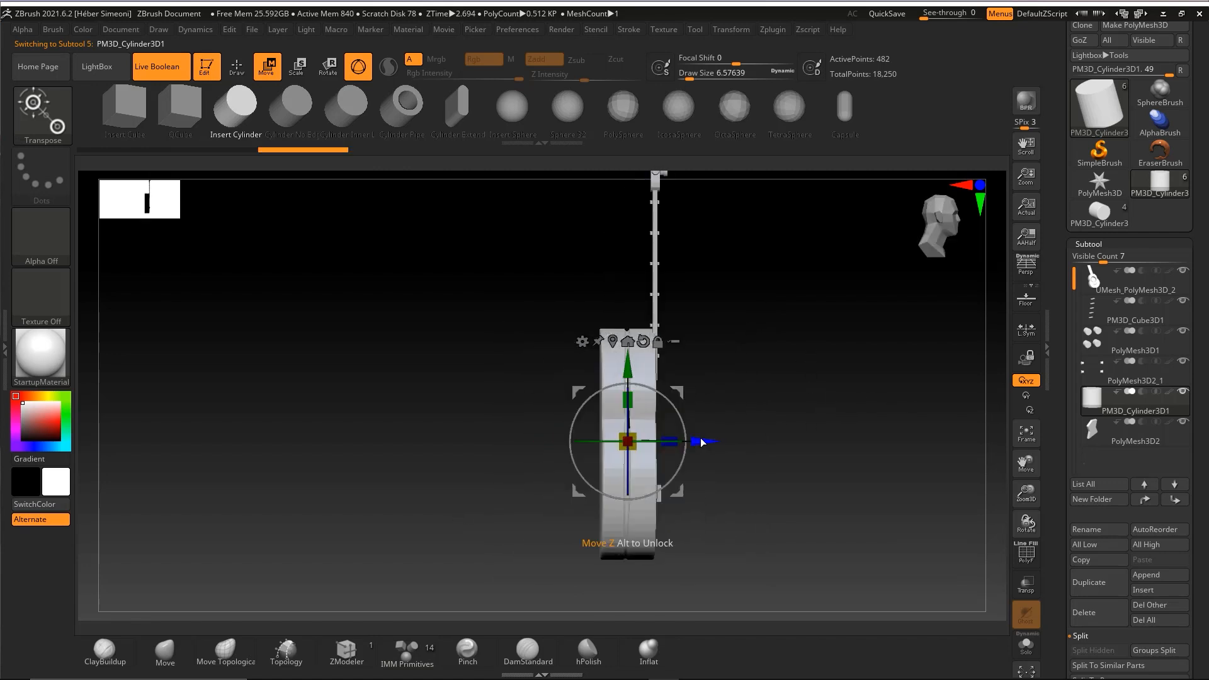
drag(701, 442, 775, 445)
shift+drag(845, 399, 788, 421)
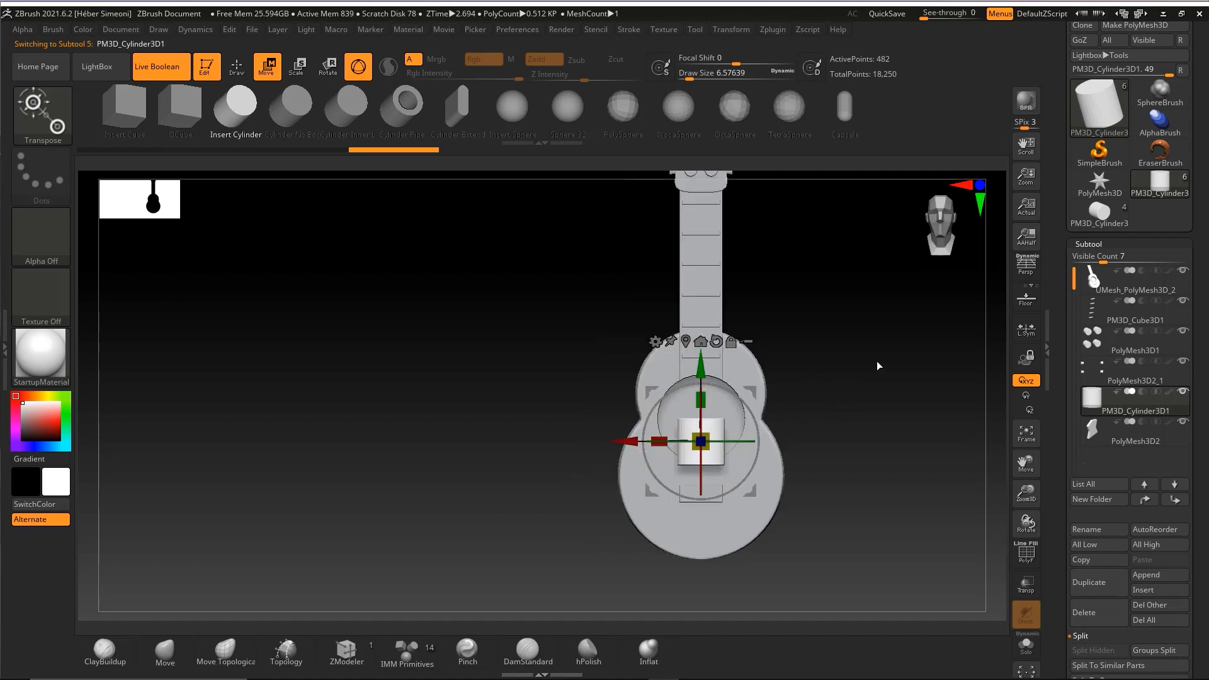
ctrl+right_drag(876, 361, 876, 409)
drag(707, 437, 645, 459)
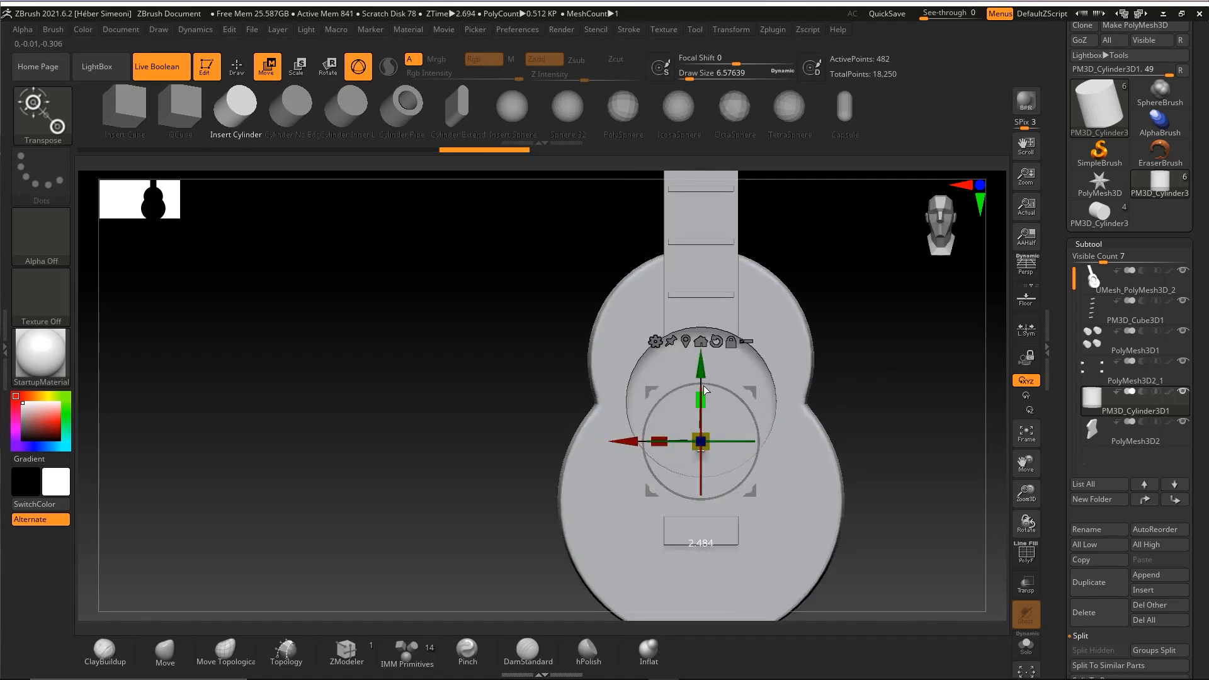
- Stretch the cylinder vertically into a long, thin guitar string and reduce its overall size
drag(706, 287, 706, 286)
drag(701, 401, 778, 332)
ctrl+right_drag(781, 332, 808, 356)
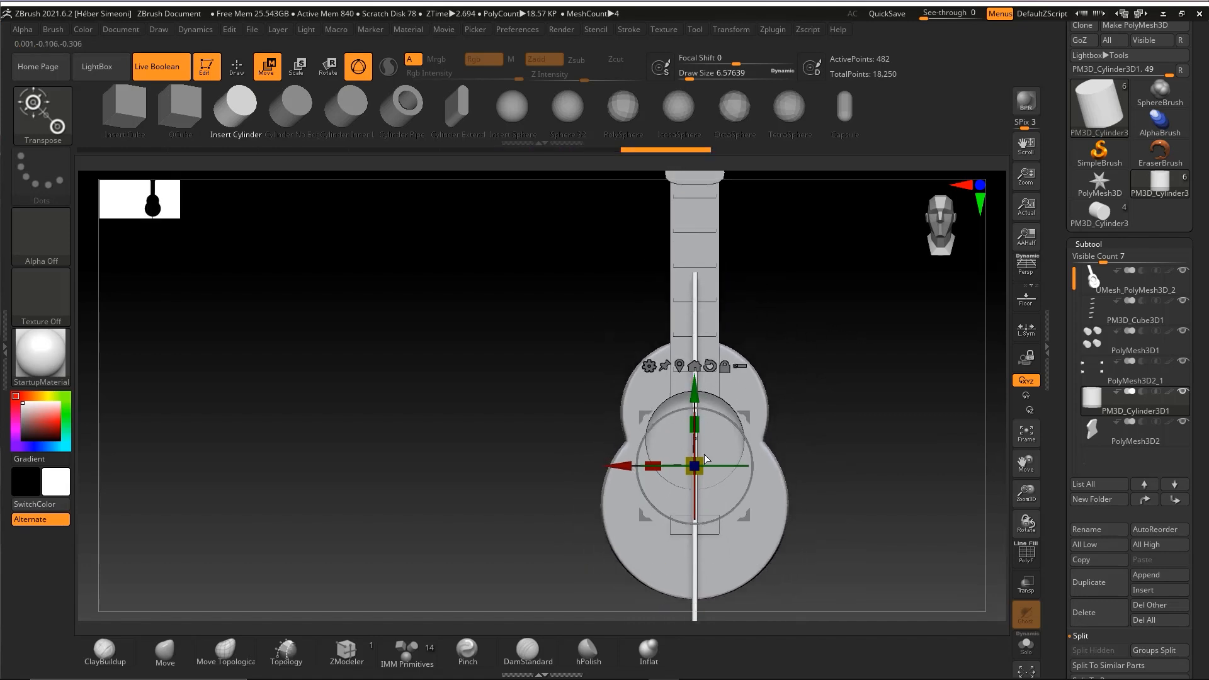
drag(696, 466, 697, 467)
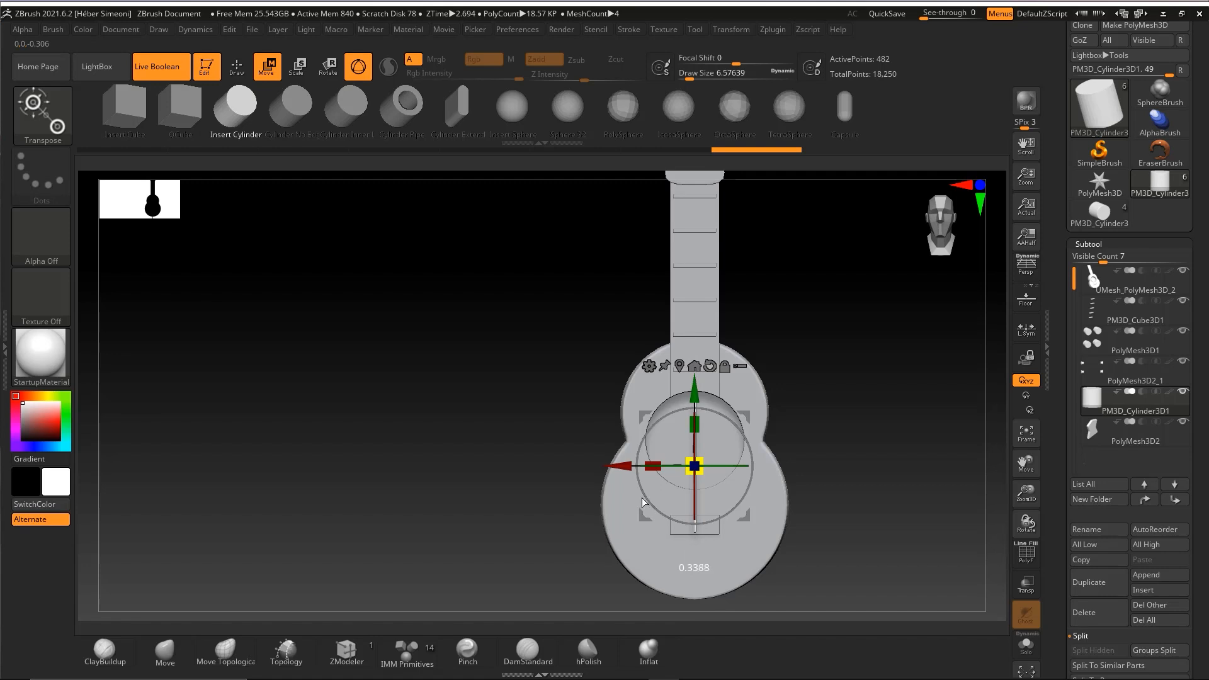
drag(642, 502, 643, 502)
- Move the string up along the neck and lengthen it to span from the headstock to the bridge
drag(702, 381, 695, 318)
ctrl+right_drag(788, 327, 787, 331)
alt+right_drag(787, 331, 776, 352)
mouse_move(687, 346)
mouse_down()
mouse_move(687, 303)
mouse_move(689, 339)
mouse_up()
ctrl+right_drag(813, 333, 795, 358)
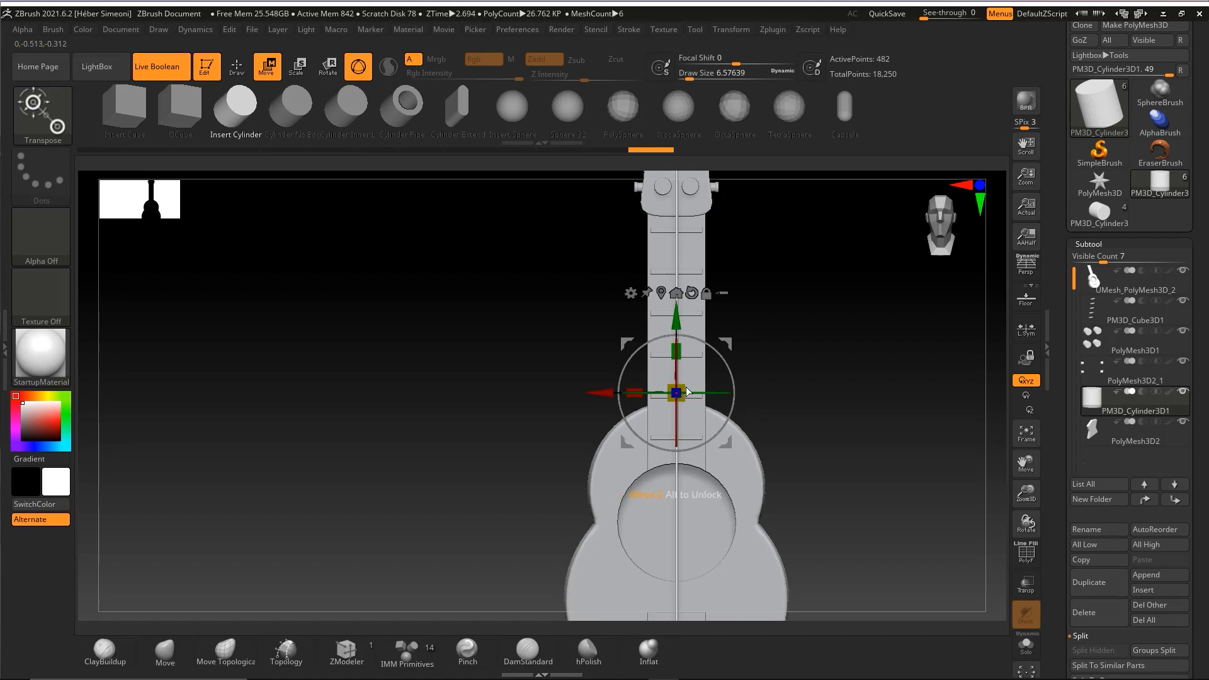
- Raise the string slightly and shift it left in line with the left column of front pegs
ctrl+right_drag(777, 335, 775, 310)
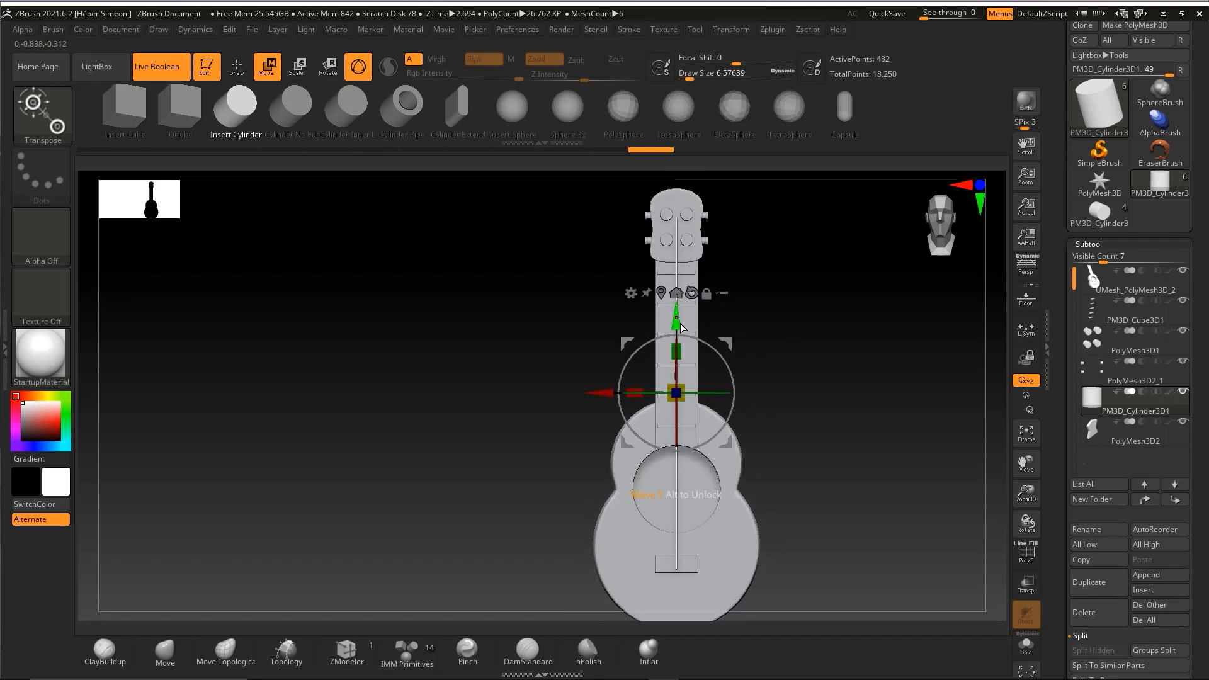
drag(676, 322, 677, 318)
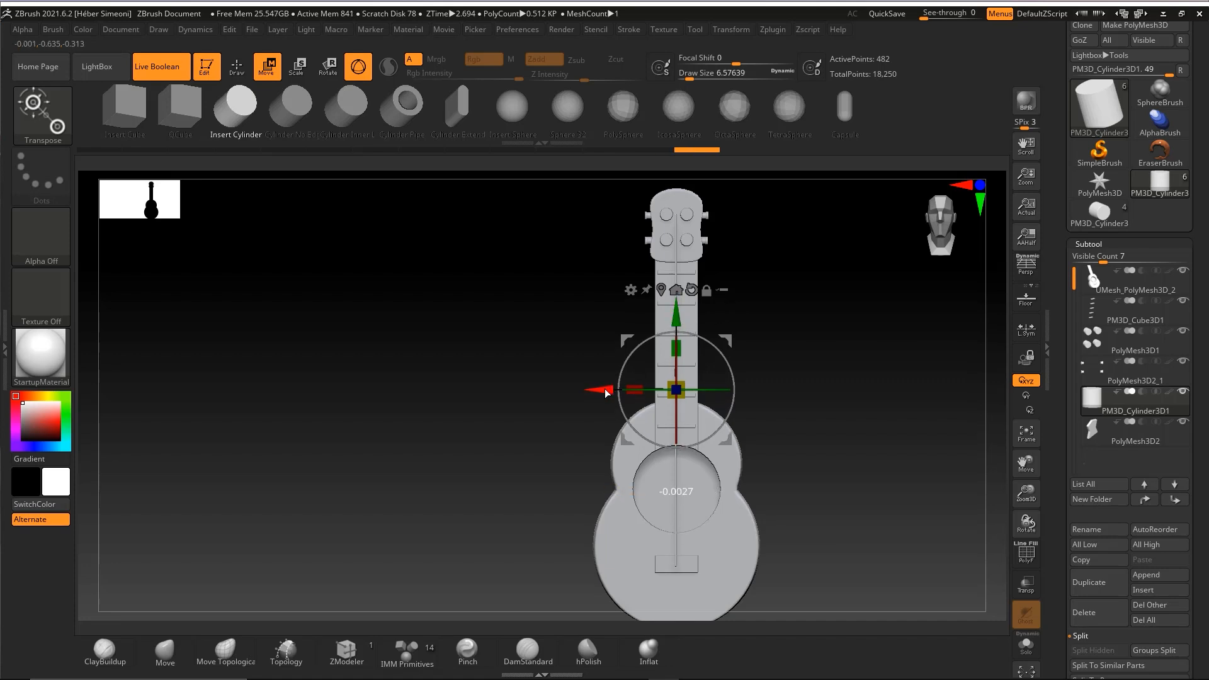
drag(606, 393, 592, 392)
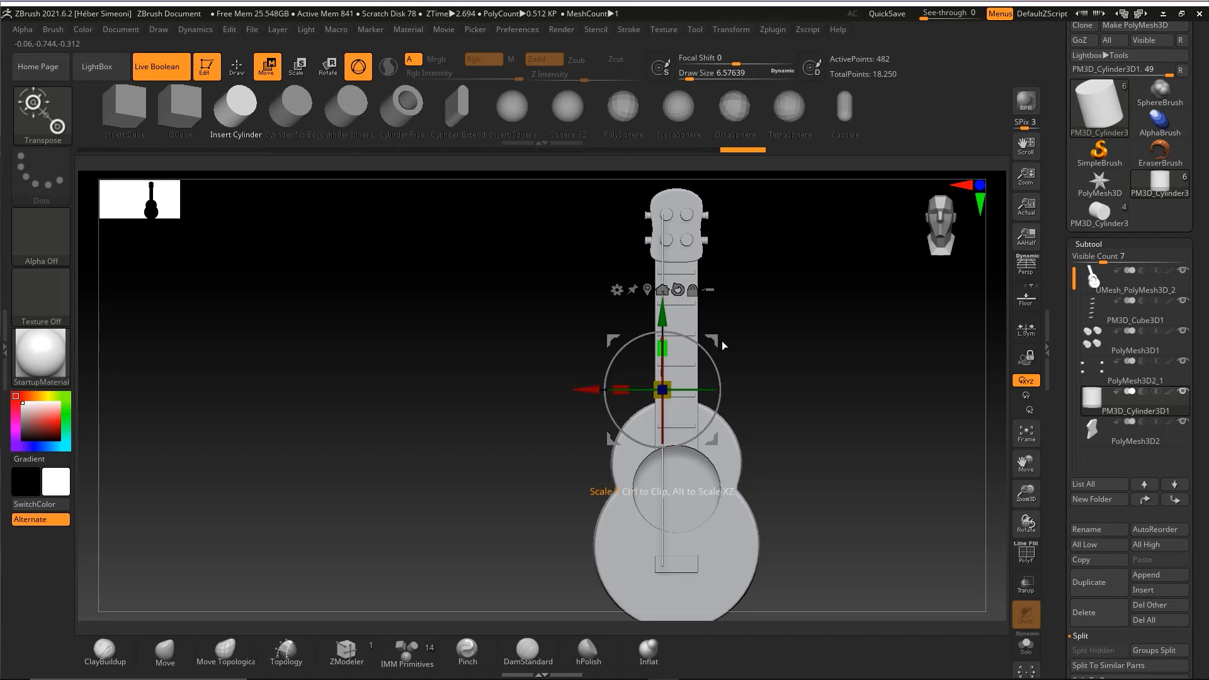
key(ctrl+shift)
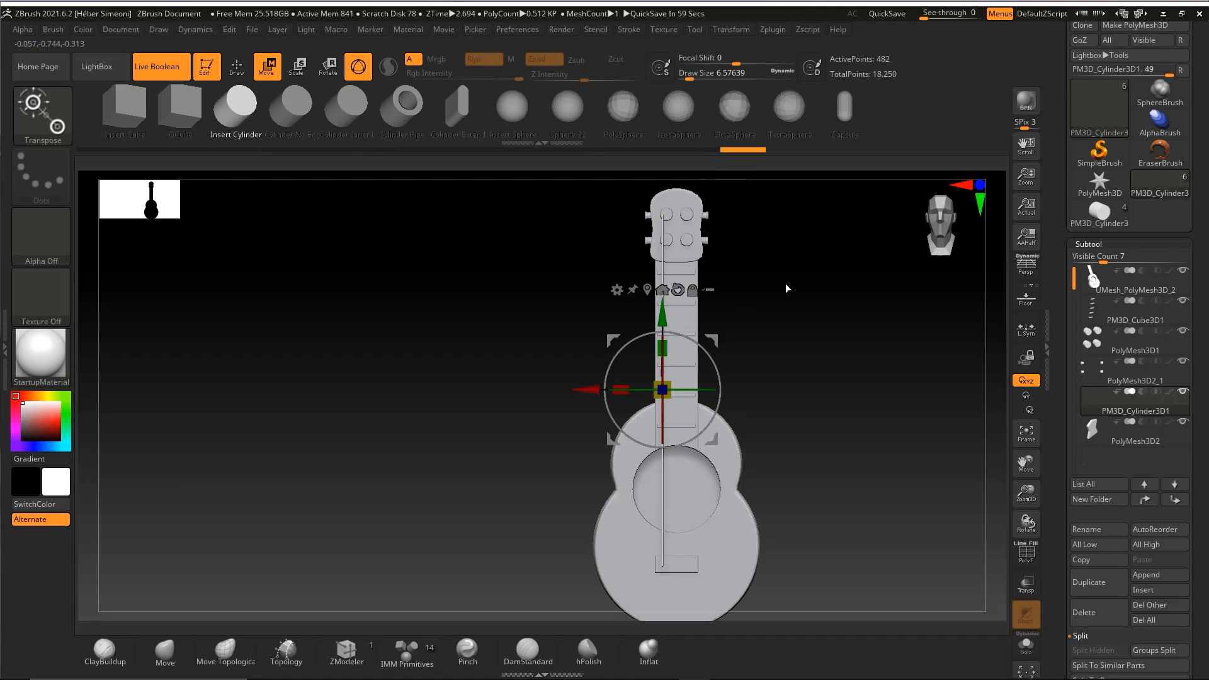
- Nudge the string slightly back in depth toward the neck, lining it up with the front pegs
mouse_move(785, 284)
mouse_down()
mouse_move(842, 315)
mouse_move(776, 356)
mouse_up()
mouse_move(724, 393)
mouse_down()
mouse_move(691, 391)
mouse_move(693, 402)
mouse_up()
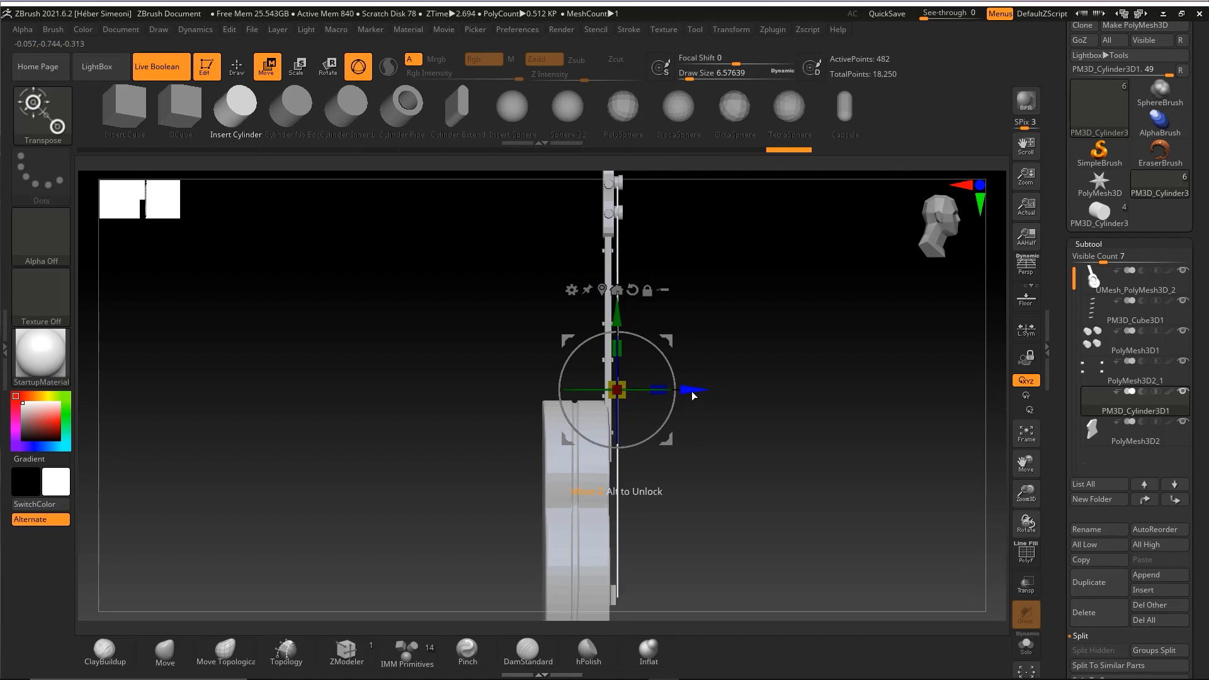
key(ctrl+shift)
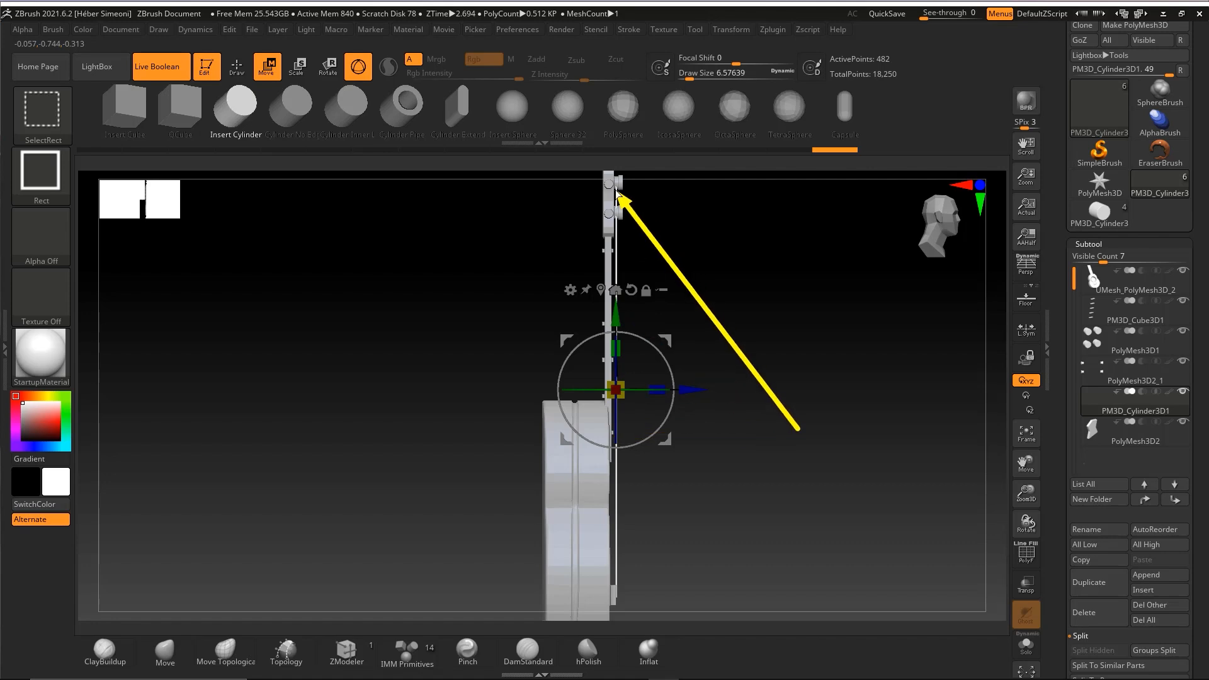
- Duplicate the string about 0.03 to the right along the neck and lower the copy slightly
mouse_move(800, 281)
mouse_down()
mouse_move(751, 281)
mouse_move(777, 304)
mouse_move(766, 363)
mouse_up()
ctrl+drag(781, 221, 531, 448)
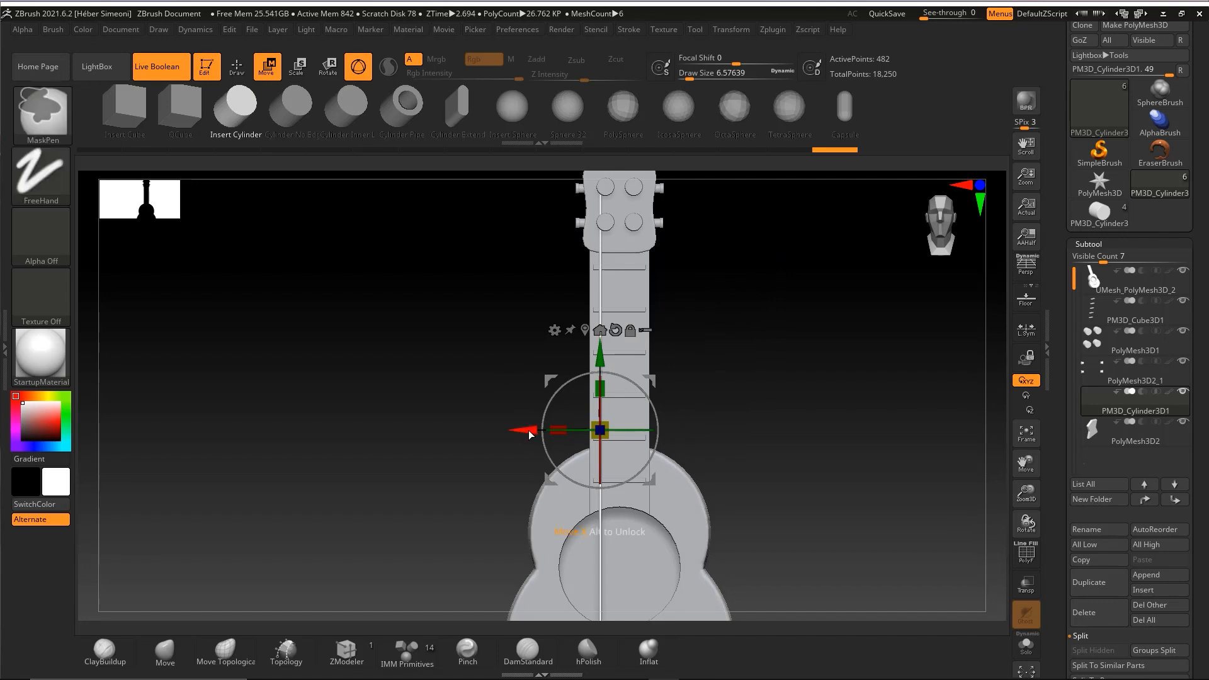
ctrl+drag(531, 434, 539, 435)
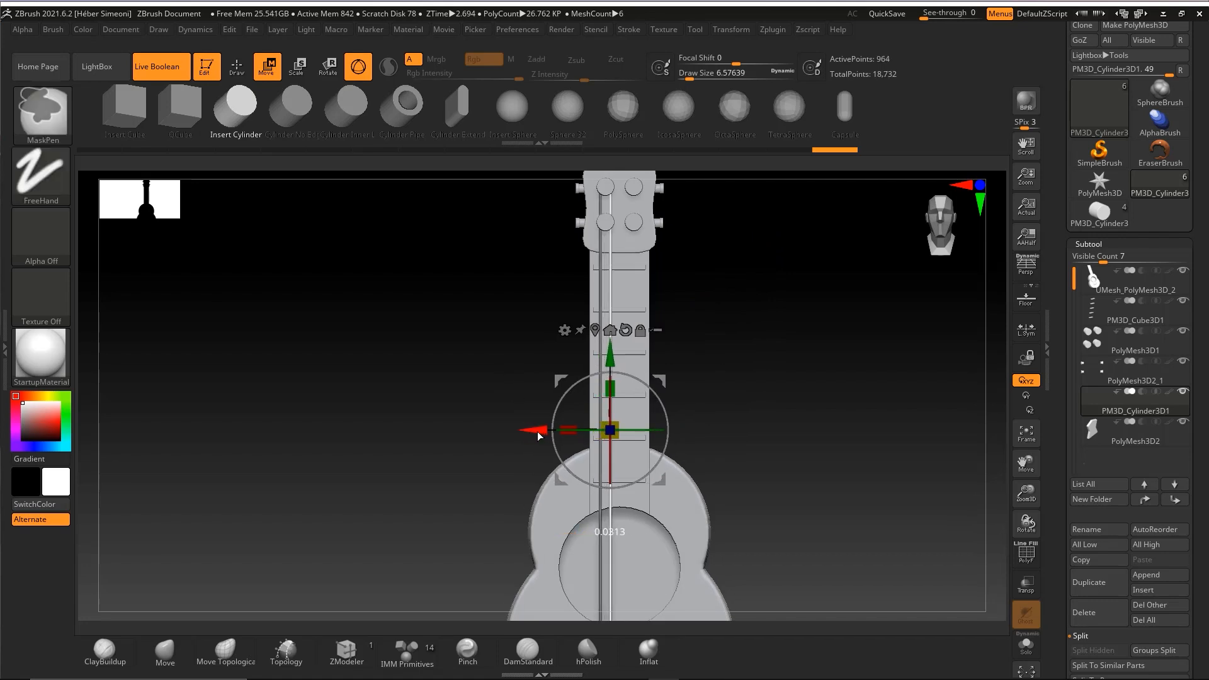
mouse_move(759, 387)
mouse_down()
mouse_move(788, 387)
mouse_move(756, 392)
mouse_move(728, 349)
mouse_up()
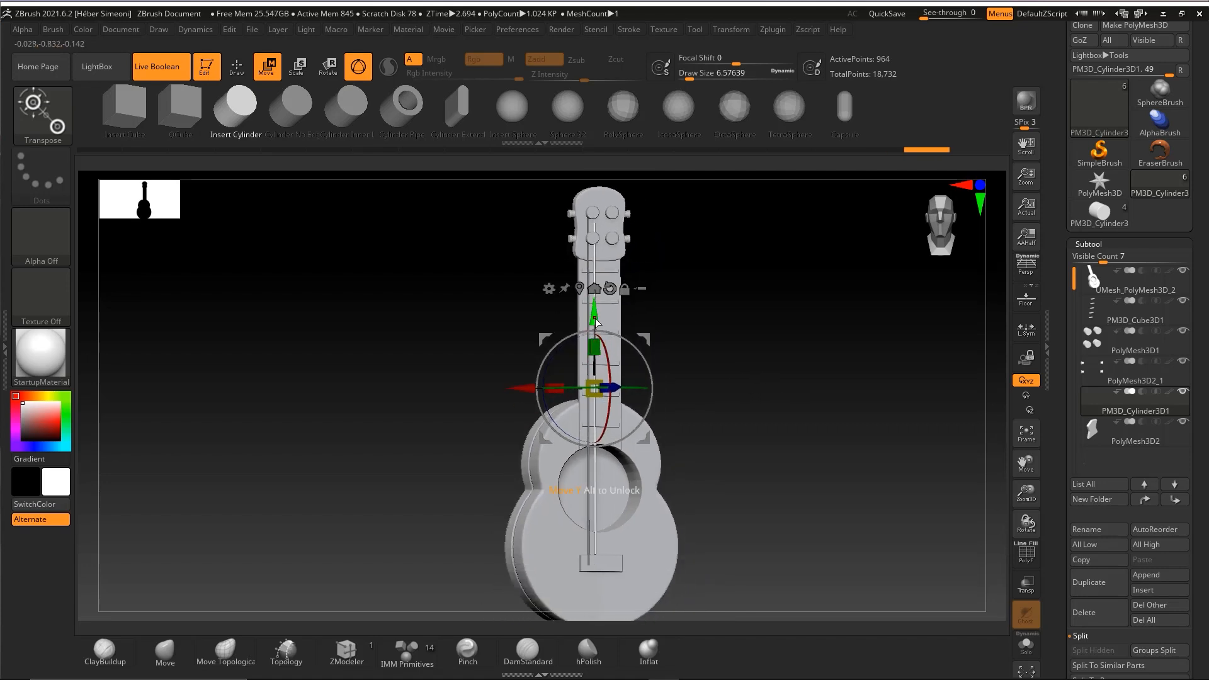
drag(595, 322, 597, 332)
- Mirror and weld the two strings to the other half of the neck using the Geometry Modify Topology tools
mouse_move(768, 187)
ctrl+shift+mouse_down()
mouse_move(590, 238)
mouse_move(597, 250)
mouse_move(592, 238)
ctrl+shift+mouse_up()
mouse_move(724, 296)
mouse_down()
mouse_move(738, 302)
mouse_move(714, 287)
mouse_up()
key(q)
drag(803, 361, 779, 368)
mouse_move(608, 437)
ctrl+shift+mouse_down()
mouse_move(935, 363)
mouse_move(1154, 290)
mouse_move(1200, 341)
mouse_move(1199, 26)
ctrl+shift+mouse_up()
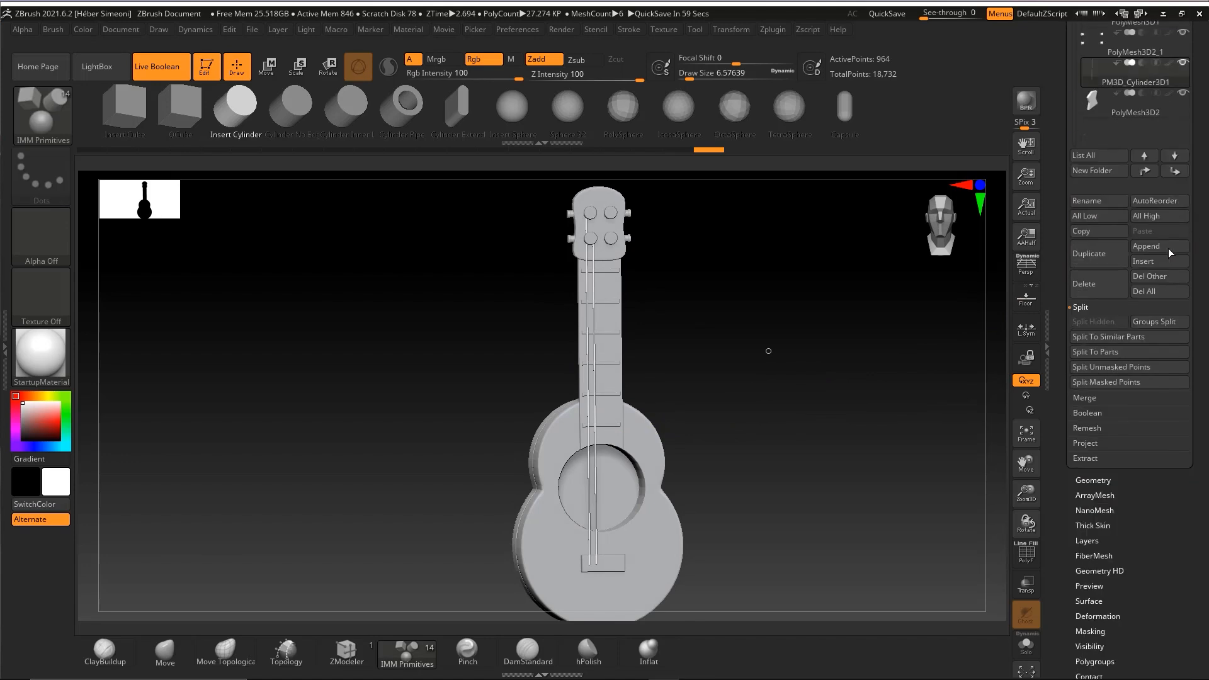
click(1099, 483)
drag(1200, 404, 1199, 431)
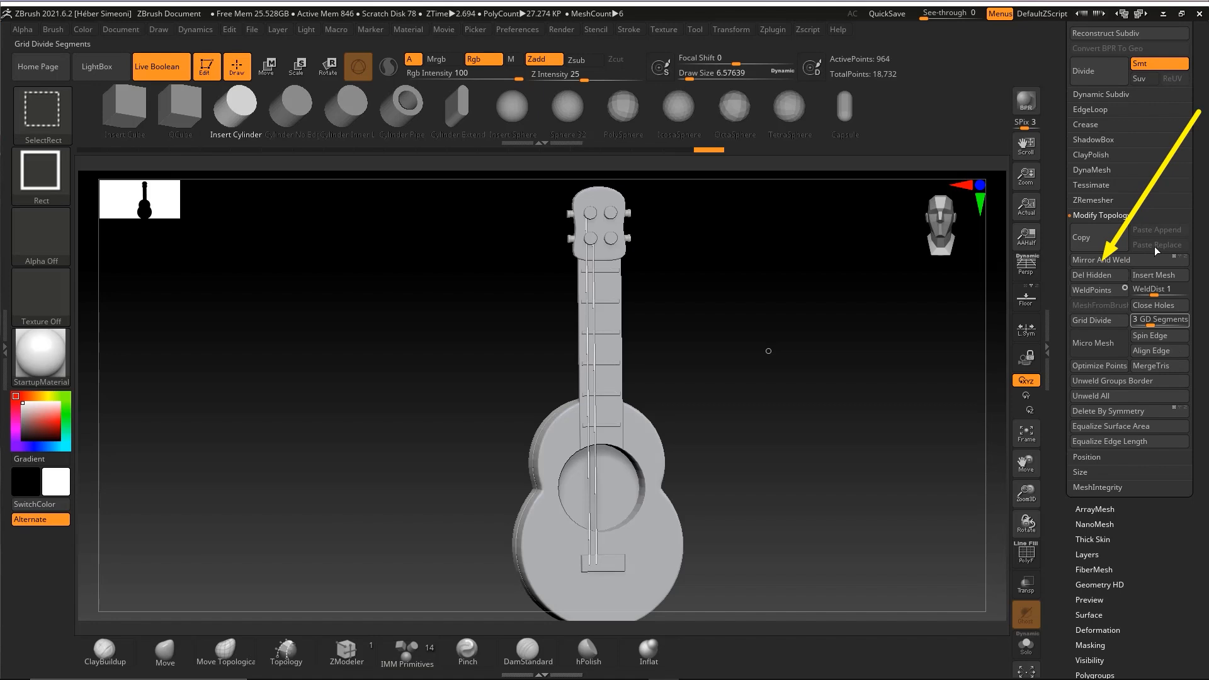
click(1104, 263)
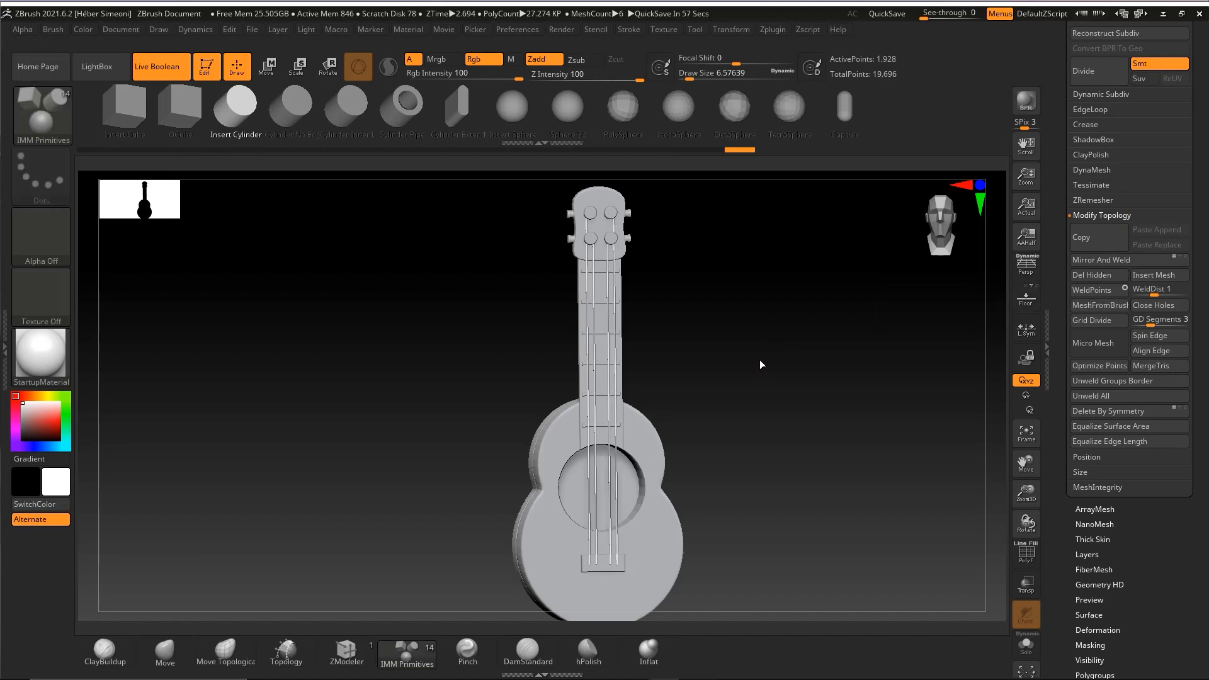
- Nudge all four strings slightly forward from the fretboard and check their depth against the bridge from the side
mouse_move(735, 172)
ctrl+shift+mouse_down()
mouse_move(589, 265)
mouse_move(594, 281)
mouse_move(621, 276)
mouse_move(632, 486)
mouse_move(647, 425)
ctrl+shift+mouse_up()
mouse_move(721, 360)
shift+mouse_down()
mouse_move(750, 348)
mouse_move(739, 372)
mouse_move(722, 346)
shift+mouse_up()
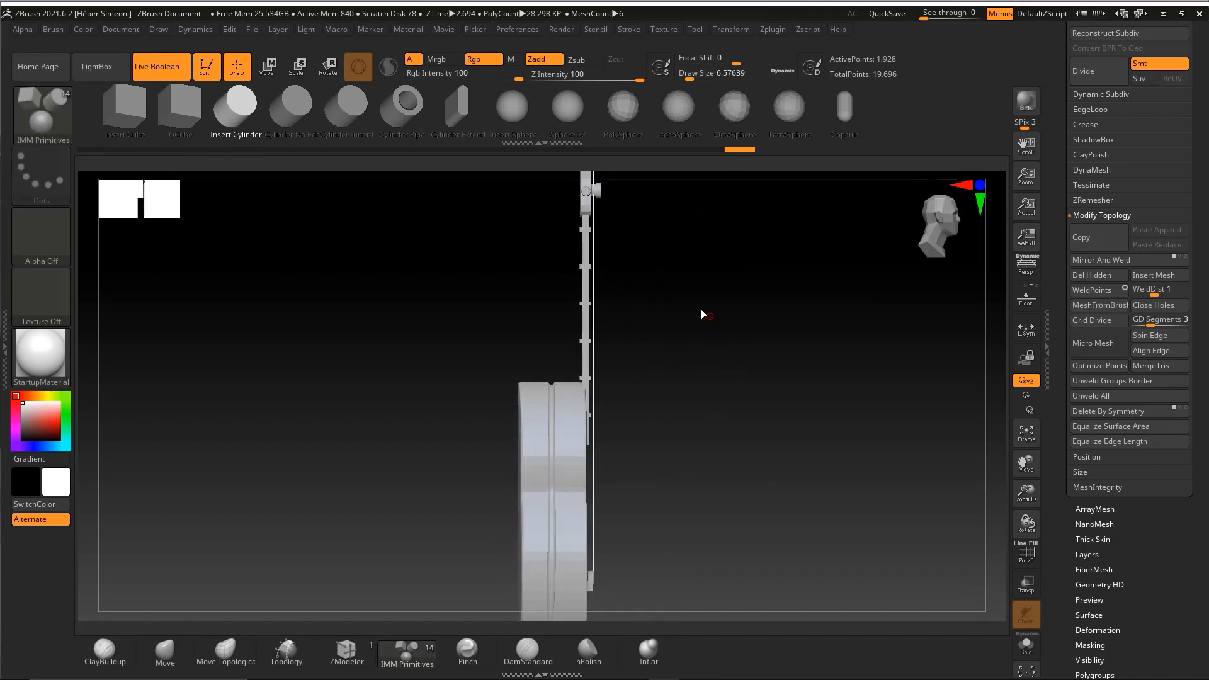
key(w)
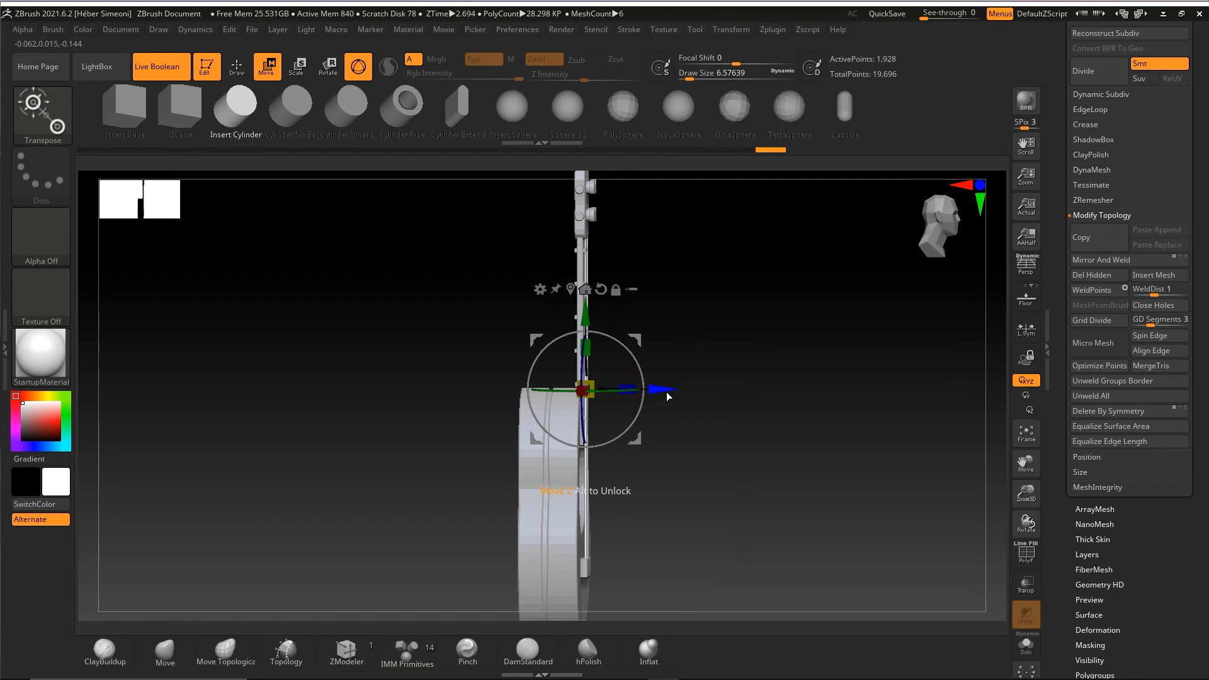
drag(666, 391, 667, 395)
key(q)
mouse_move(745, 417)
alt+mouse_down()
mouse_move(736, 369)
mouse_move(723, 398)
alt+mouse_up()
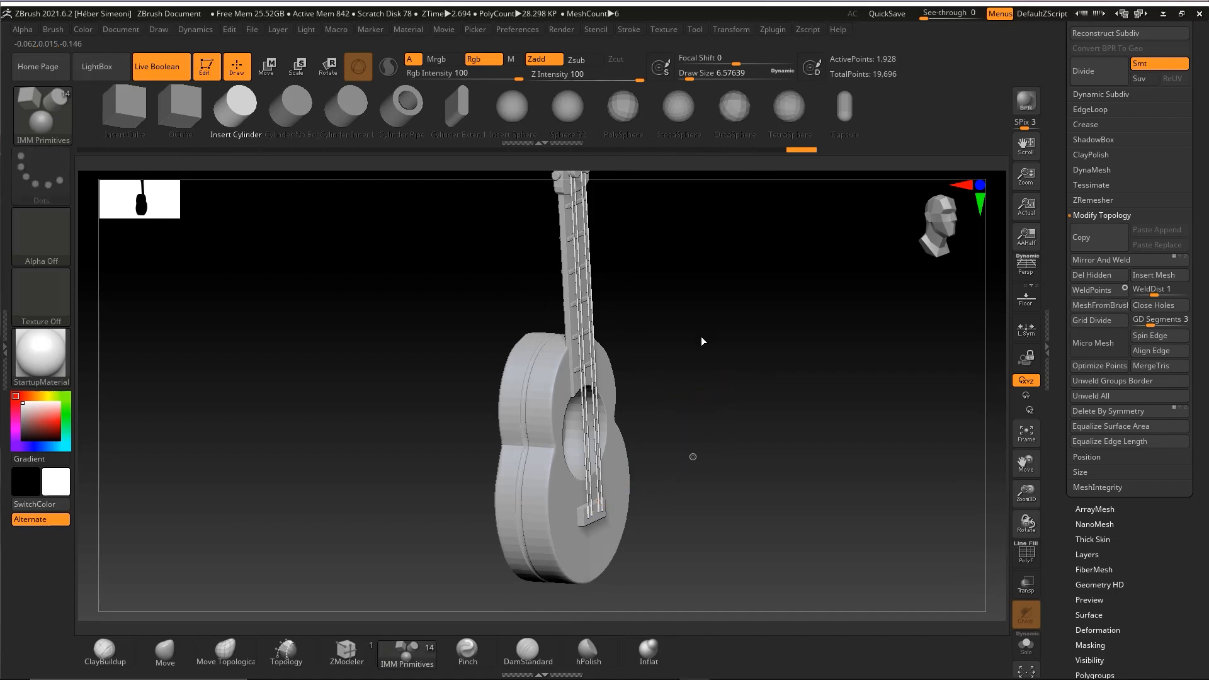
shift+drag(701, 337, 712, 383)
key(w)
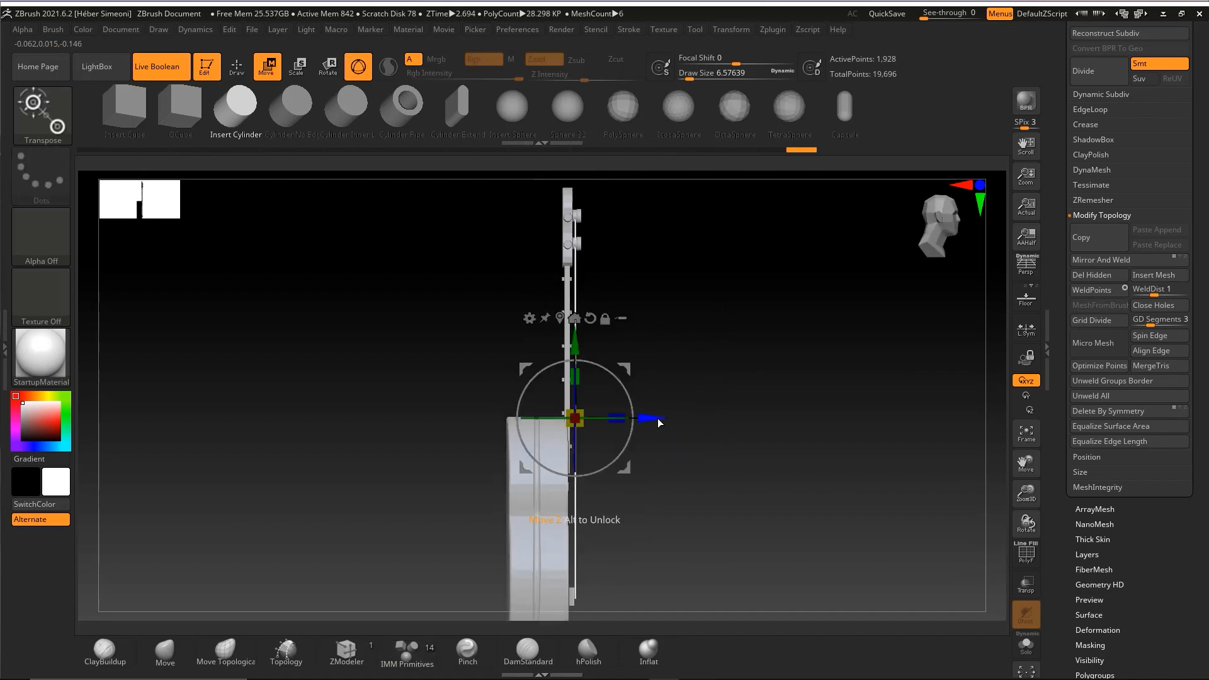
key(ctrl+shift)
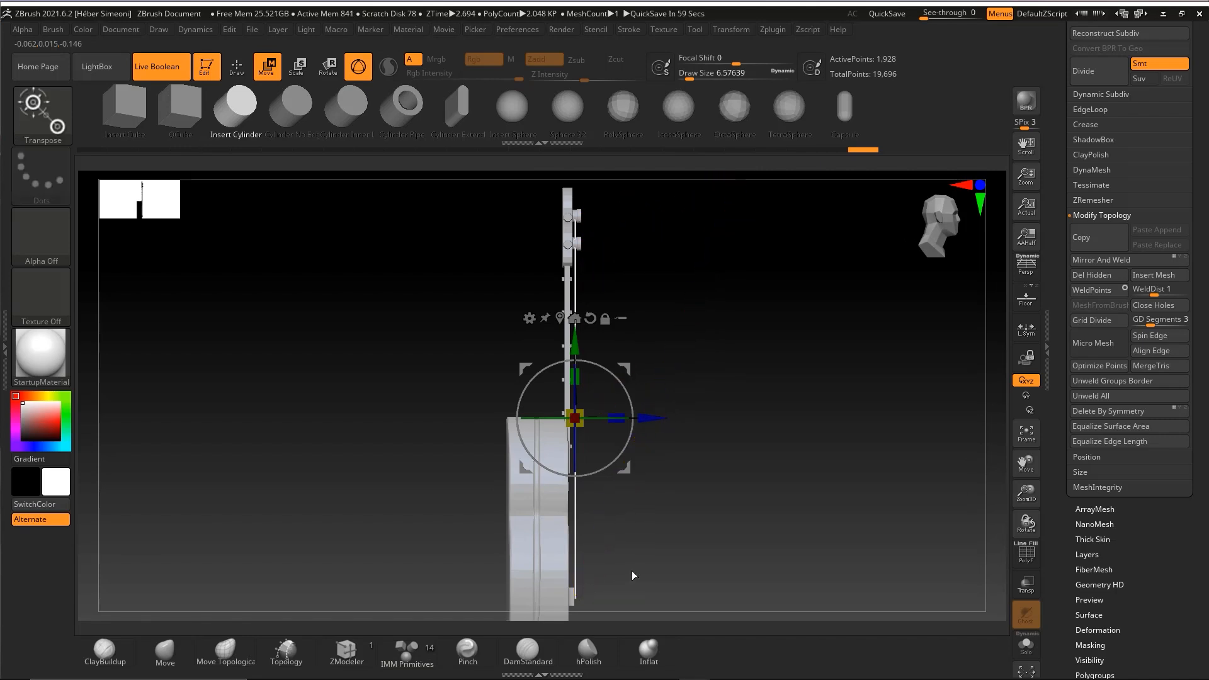
mouse_move(632, 576)
mouse_down()
mouse_move(664, 438)
mouse_move(630, 480)
mouse_up()
key(ctrl+shift)
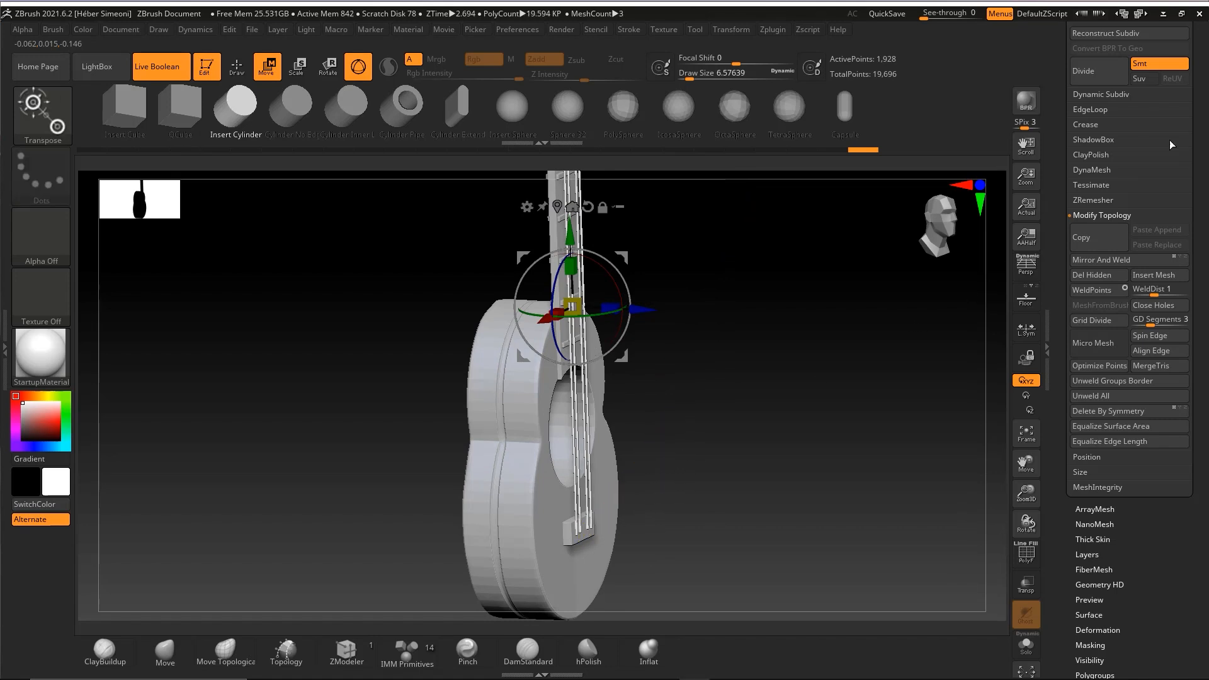
- Select the guitar body subtool and mask everything on it except the bridge block
drag(1191, 144, 1191, 417)
click(1110, 221)
key(ctrl+shift)
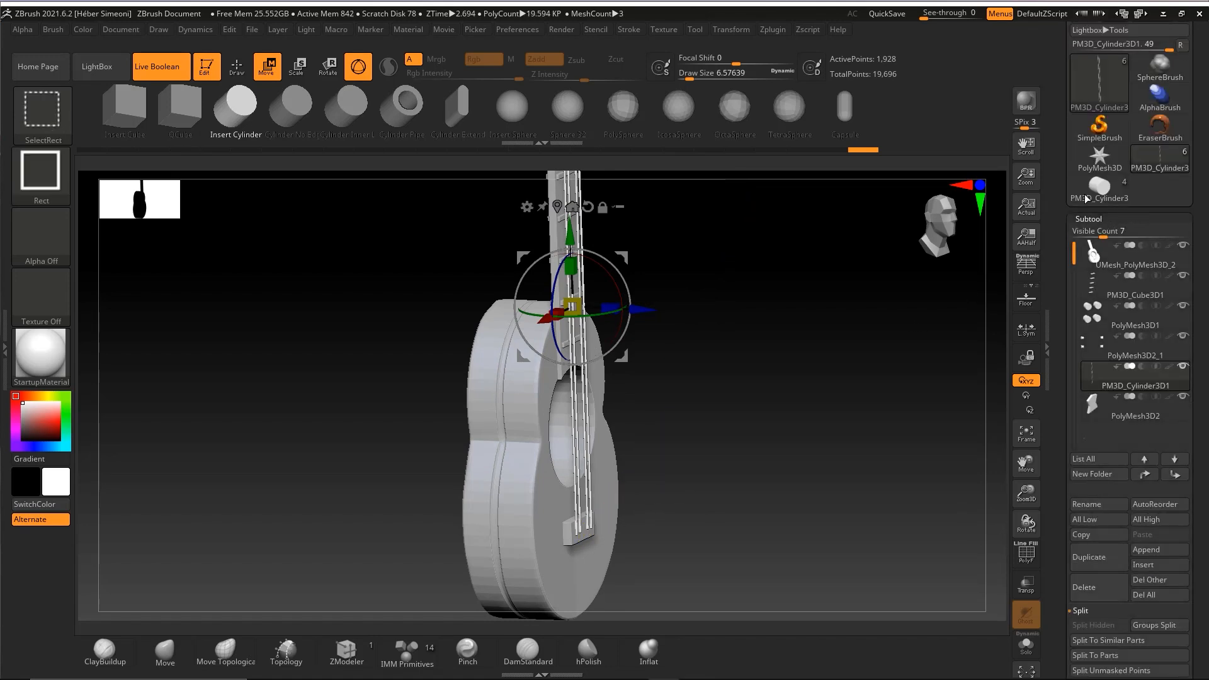
click(1096, 255)
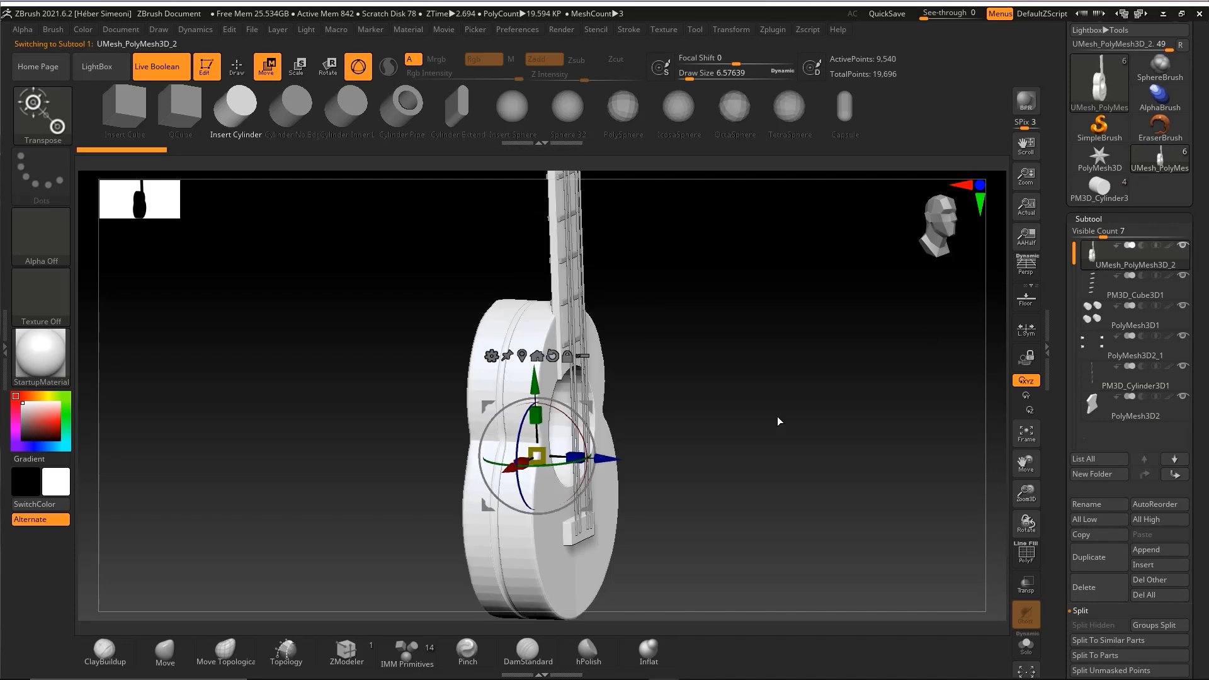
mouse_move(765, 564)
alt+mouse_down()
mouse_move(663, 339)
mouse_move(682, 418)
mouse_move(762, 505)
mouse_move(688, 341)
alt+mouse_up()
key(ctrl+shift)
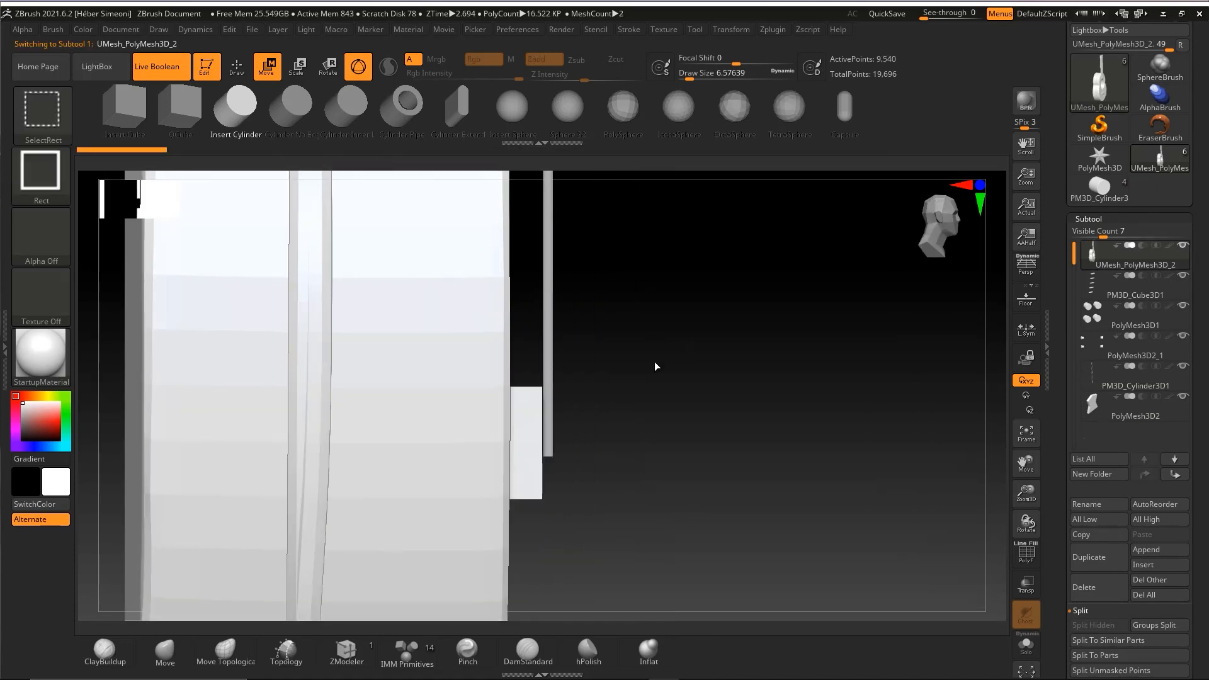
key(ctrl)
ctrl+drag(621, 384, 517, 572)
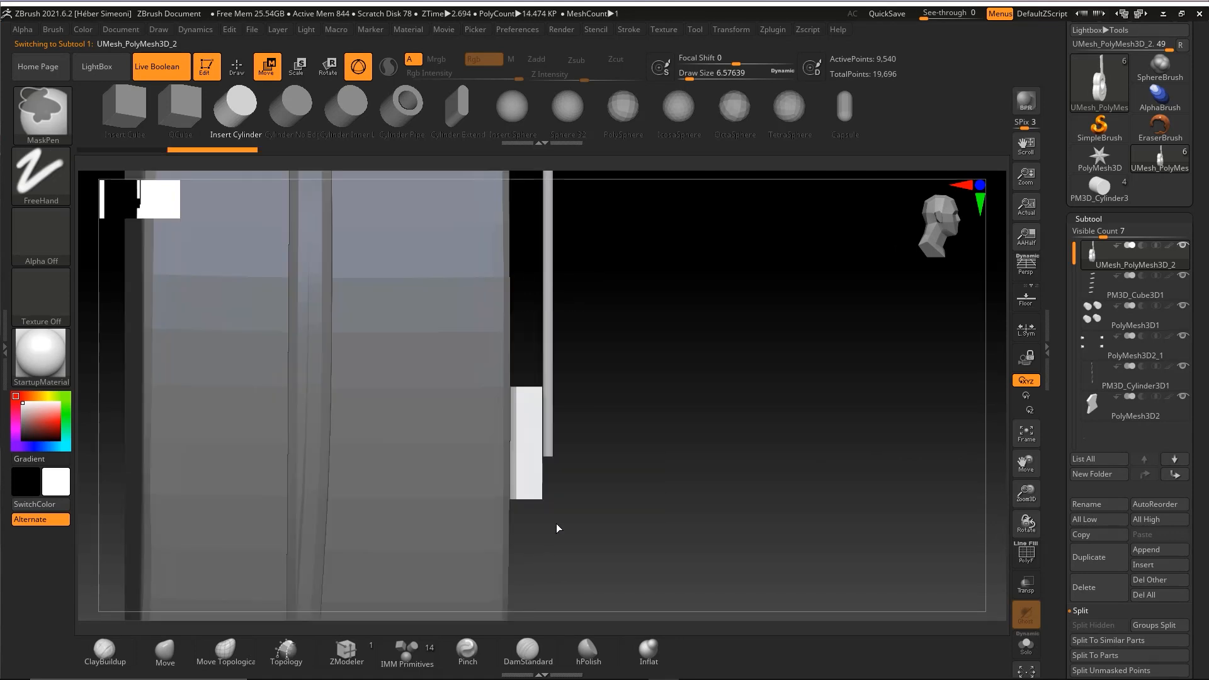
- Move the unmasked bridge block forward by about 0.016 to meet the string ends, and frame the whole guitar
mouse_move(759, 419)
mouse_down()
mouse_move(735, 415)
mouse_move(773, 422)
mouse_move(678, 332)
mouse_move(762, 542)
mouse_up()
alt+drag(661, 307, 692, 436)
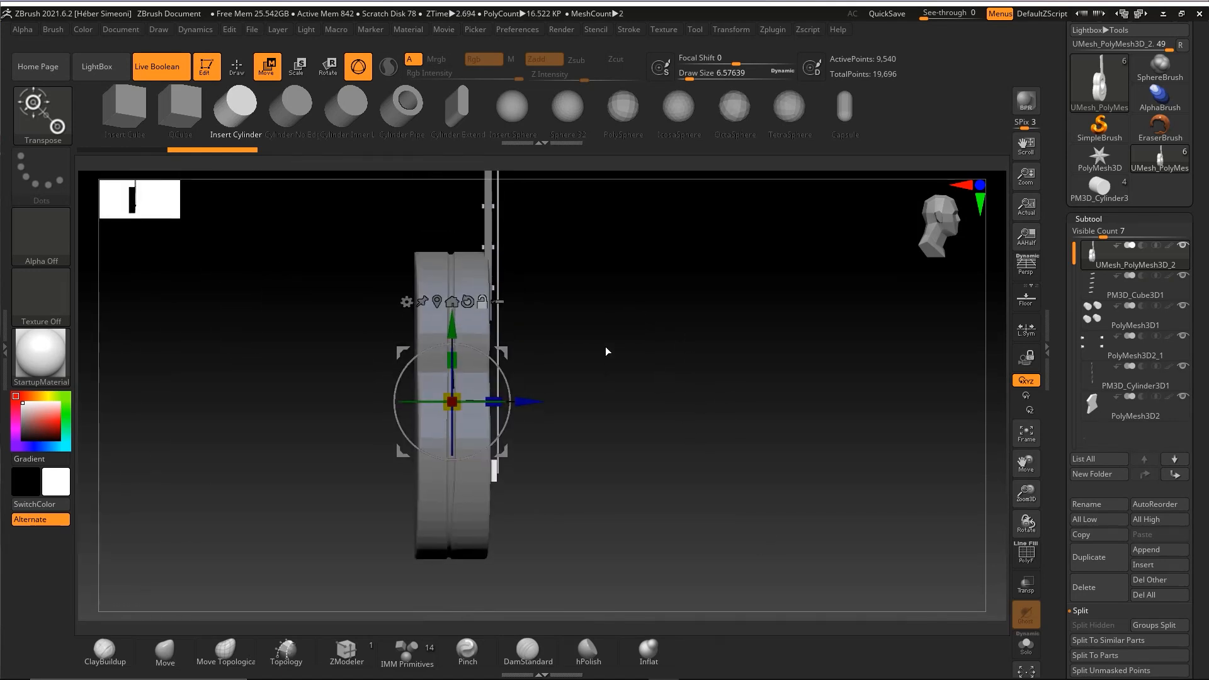
drag(528, 406, 533, 407)
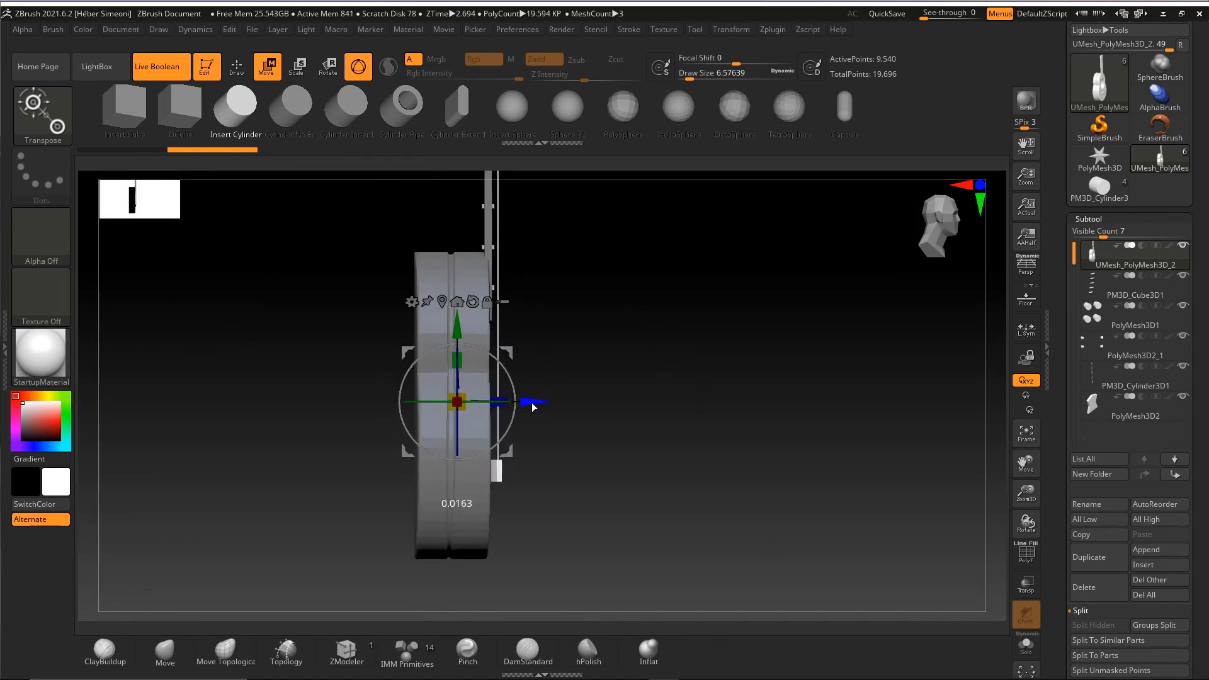
key(q)
mouse_move(693, 404)
mouse_down()
mouse_move(647, 378)
mouse_move(691, 435)
mouse_move(671, 423)
mouse_move(729, 380)
mouse_move(732, 348)
mouse_move(757, 371)
mouse_move(742, 418)
mouse_move(691, 373)
mouse_move(853, 394)
mouse_move(432, 362)
mouse_move(780, 393)
mouse_move(632, 368)
mouse_move(732, 387)
mouse_move(771, 362)
mouse_up()
key(f)
key(f)
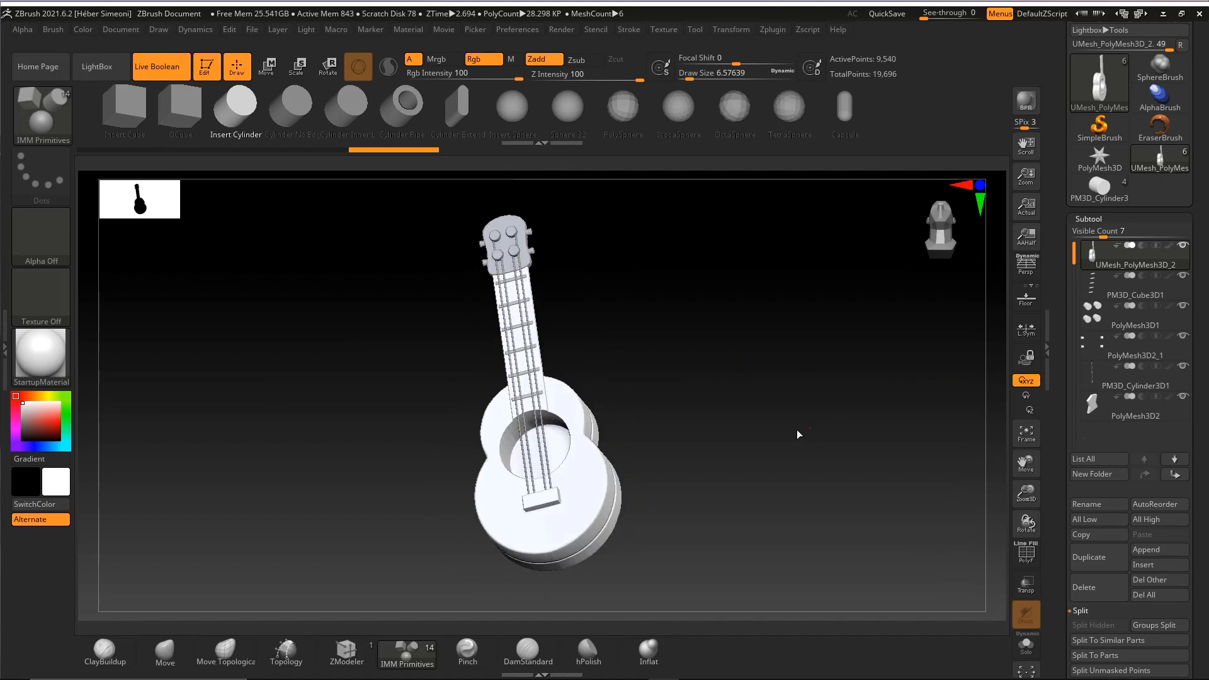